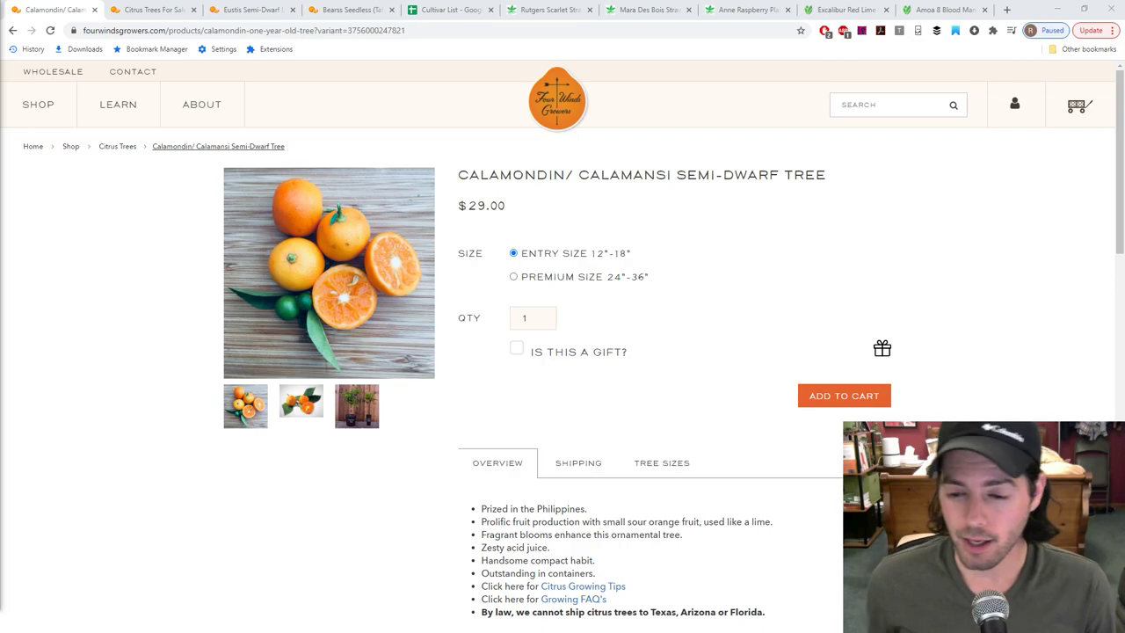
Step: Check the 2021 Garden Plans sheet in the Cultivar List spreadsheet and return to the Calamondin tree page
click(417, 12)
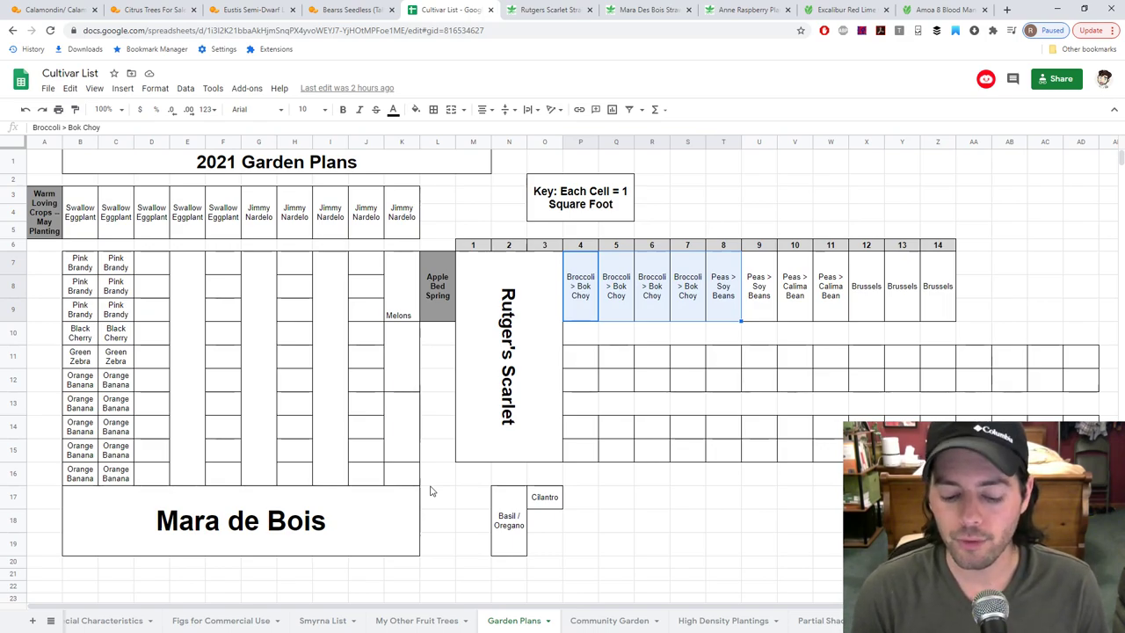
click(34, 11)
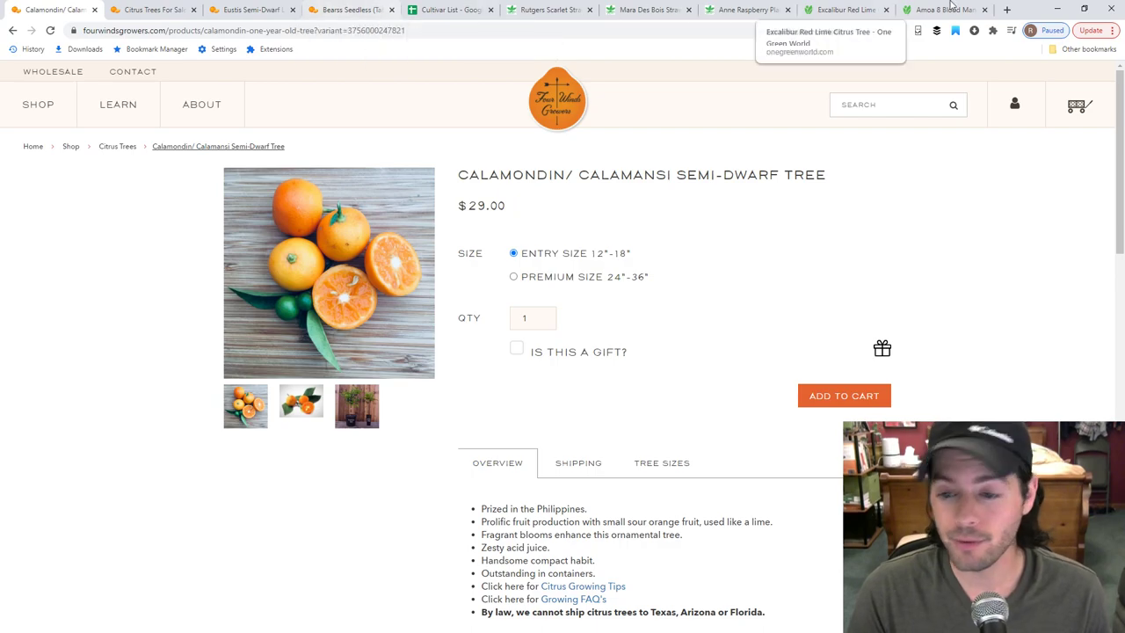
Step: Find the Stark Bro's nursery online in a new tab and open its website
click(1007, 10)
text(starkbros.com)
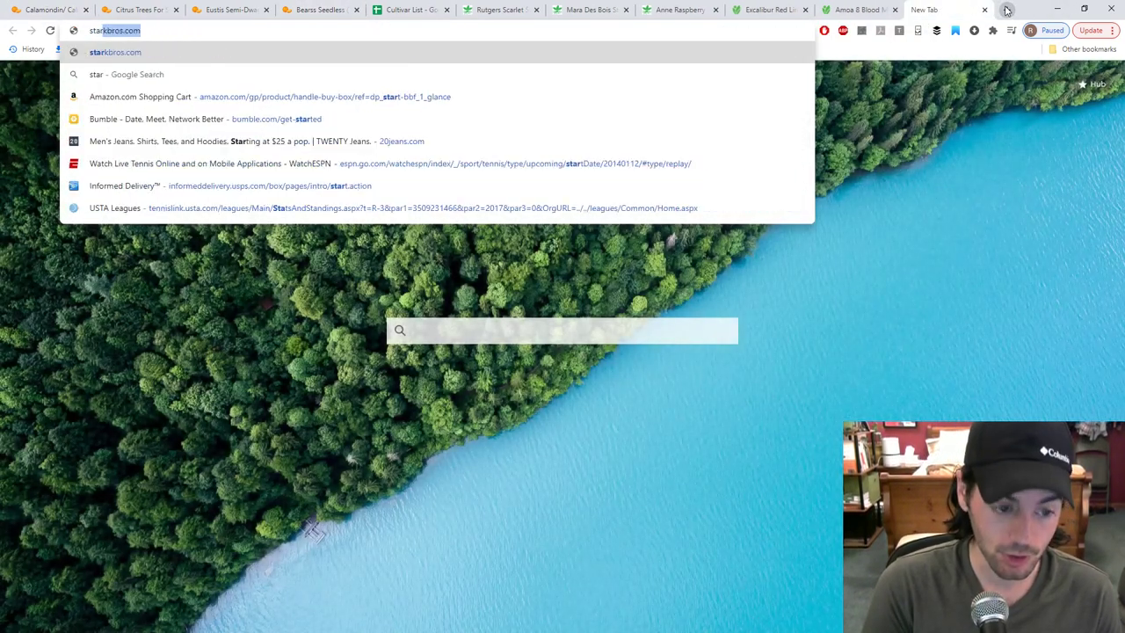
key(Return)
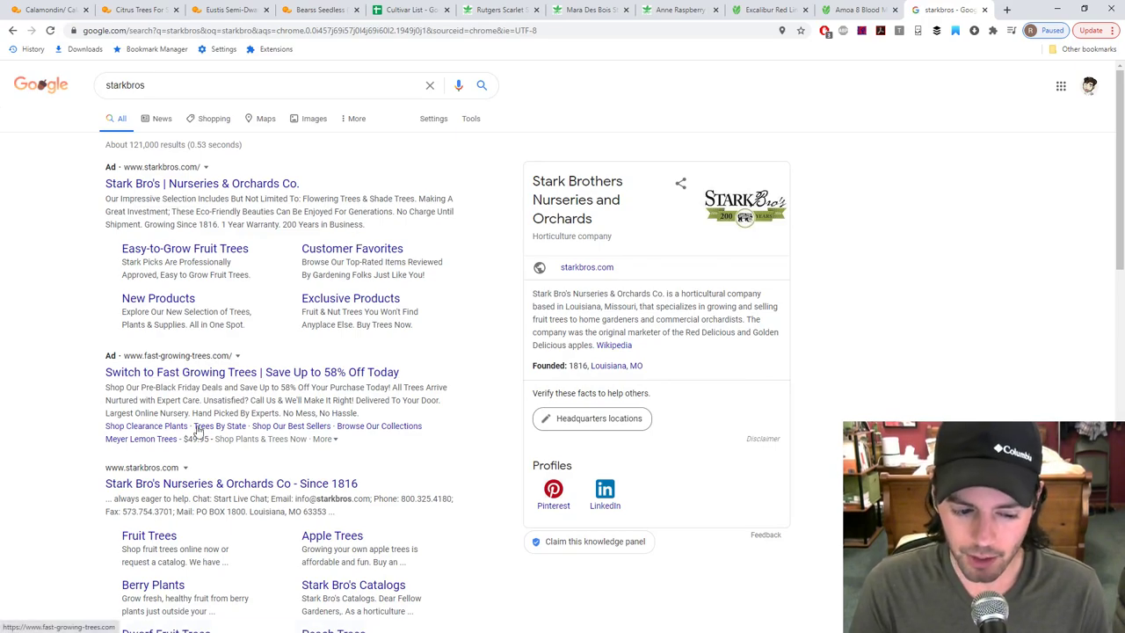
click(179, 485)
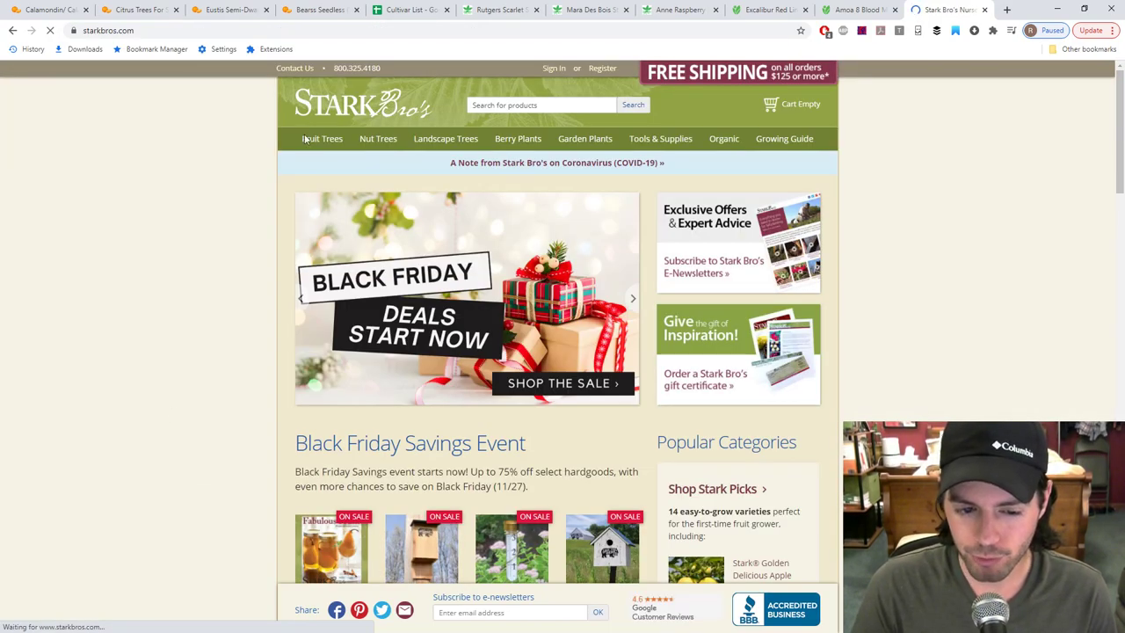
Step: View Stark Bro's citrus trees with the out-of-stock items included, and close the site's tab
mouse_move(322, 141)
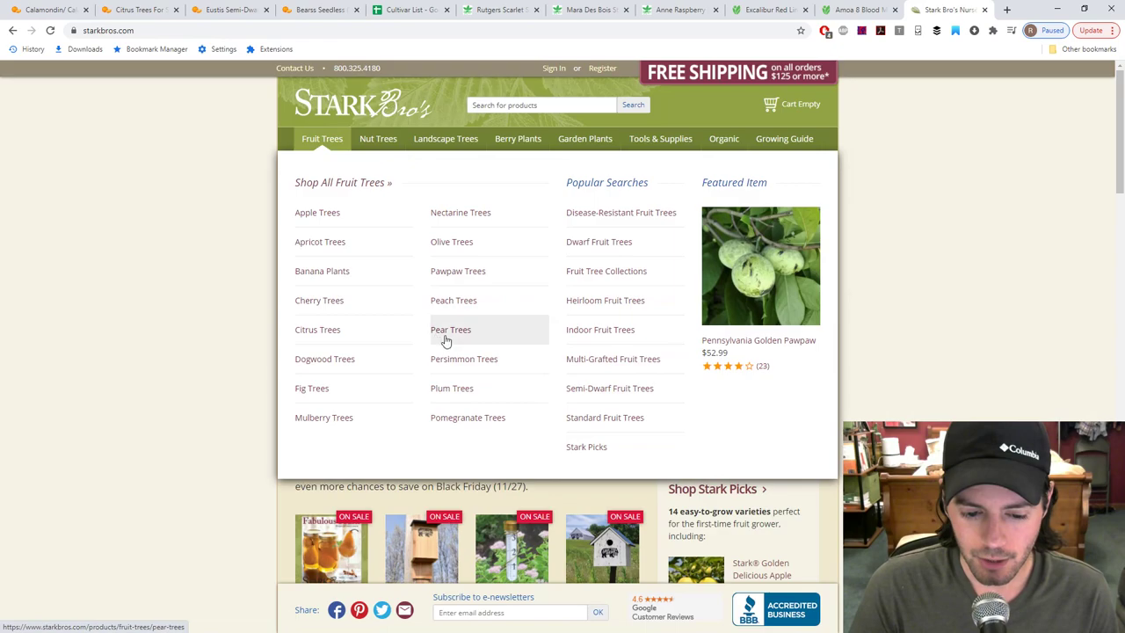
click(320, 328)
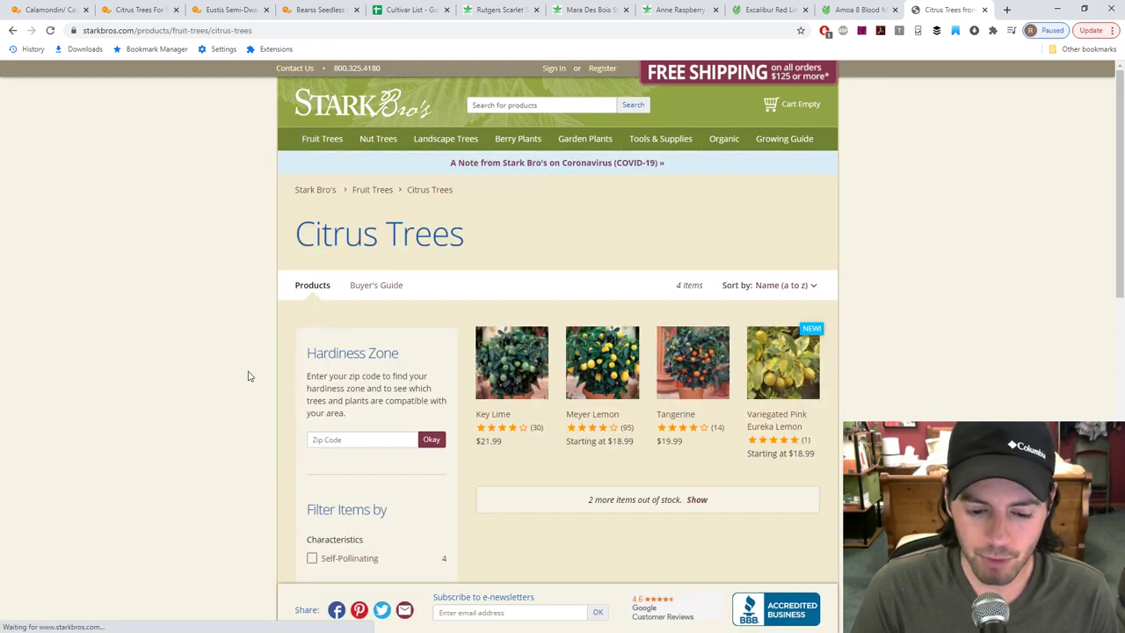
scroll(249, 375, down, 2)
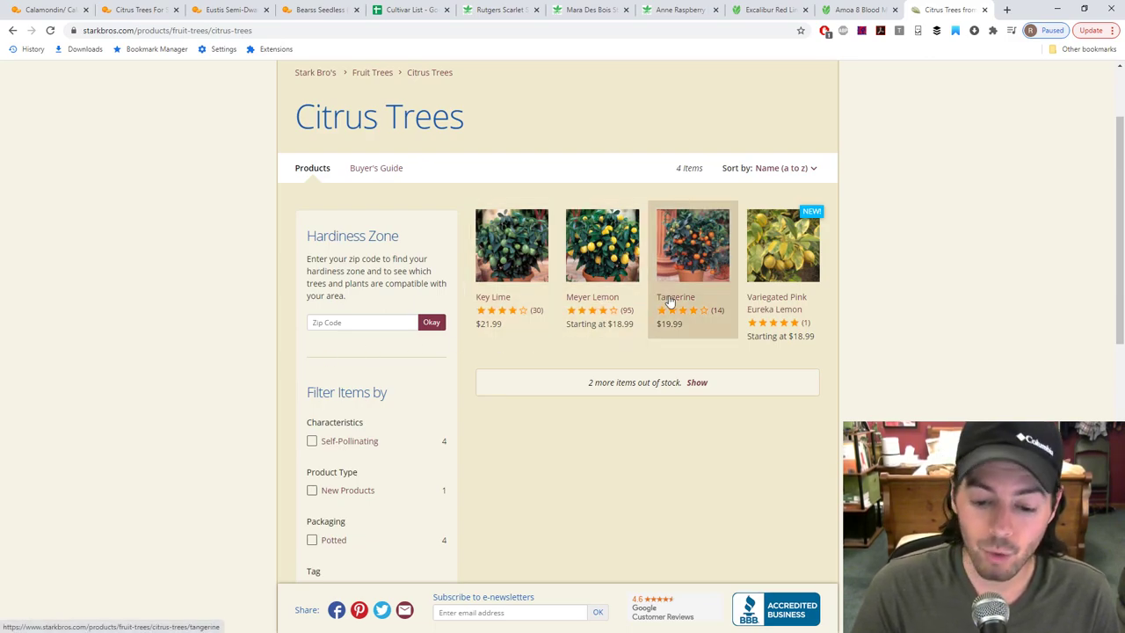
click(652, 386)
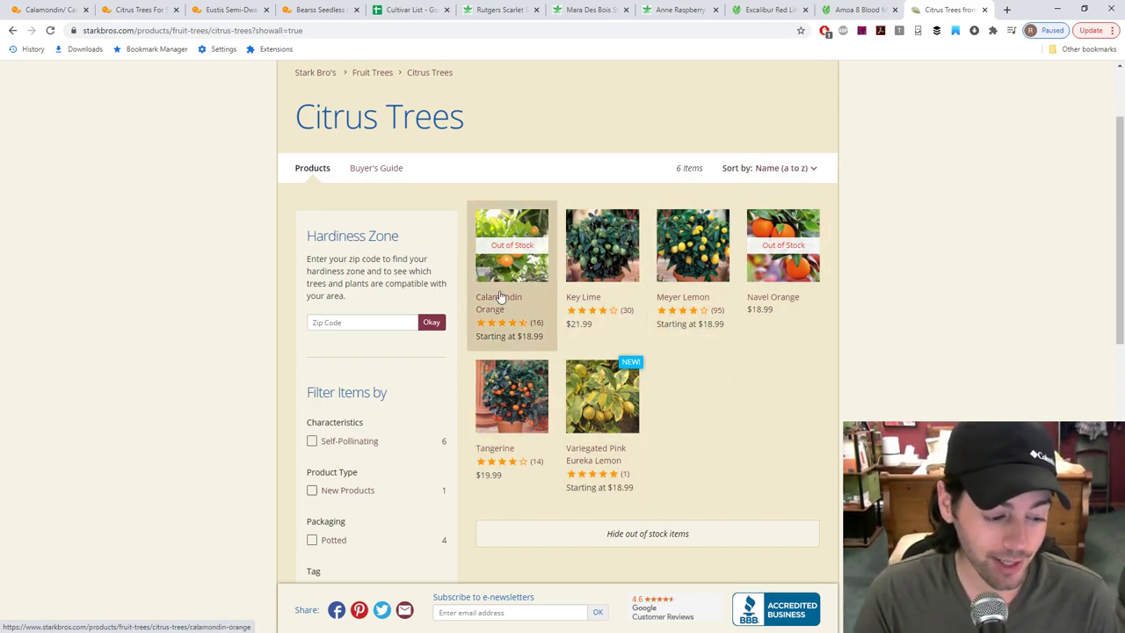
click(985, 10)
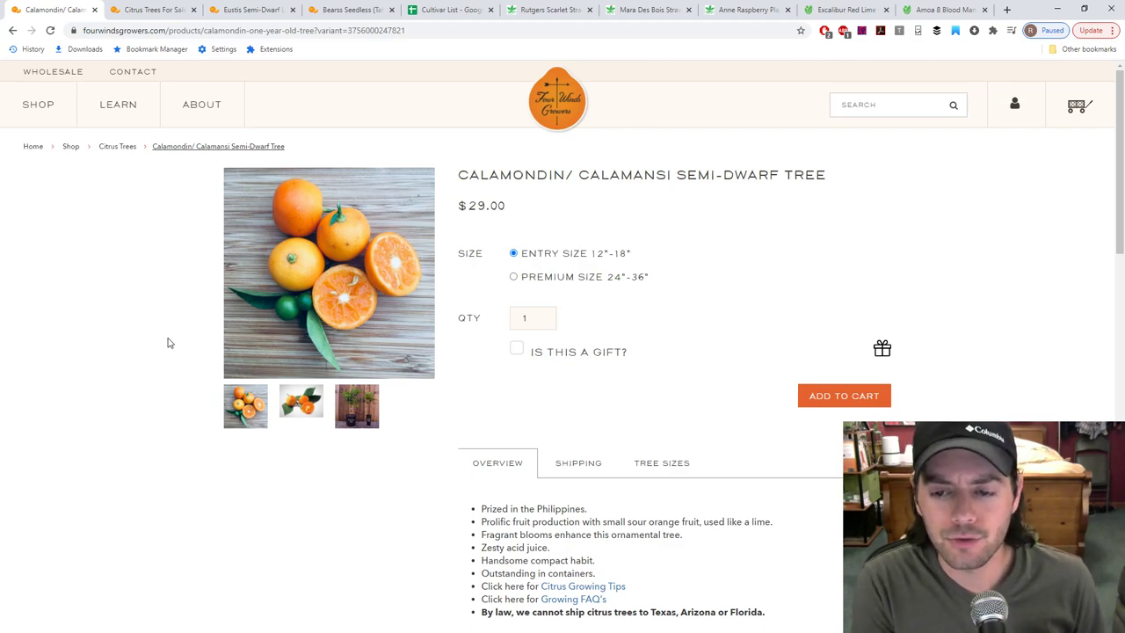
Step: Place the Eustis limequat tab directly after the Calamondin tab and review the tree's details and overview
drag(242, 10, 141, 10)
scroll(191, 264, up, 5)
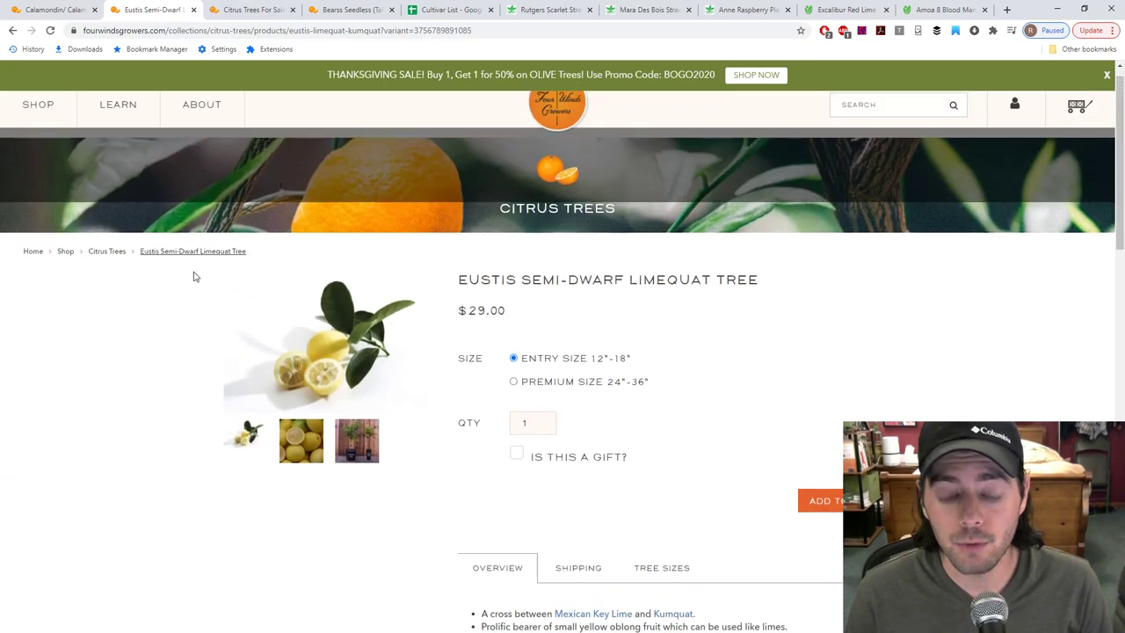
scroll(172, 315, down, 1)
scroll(173, 316, up, 1)
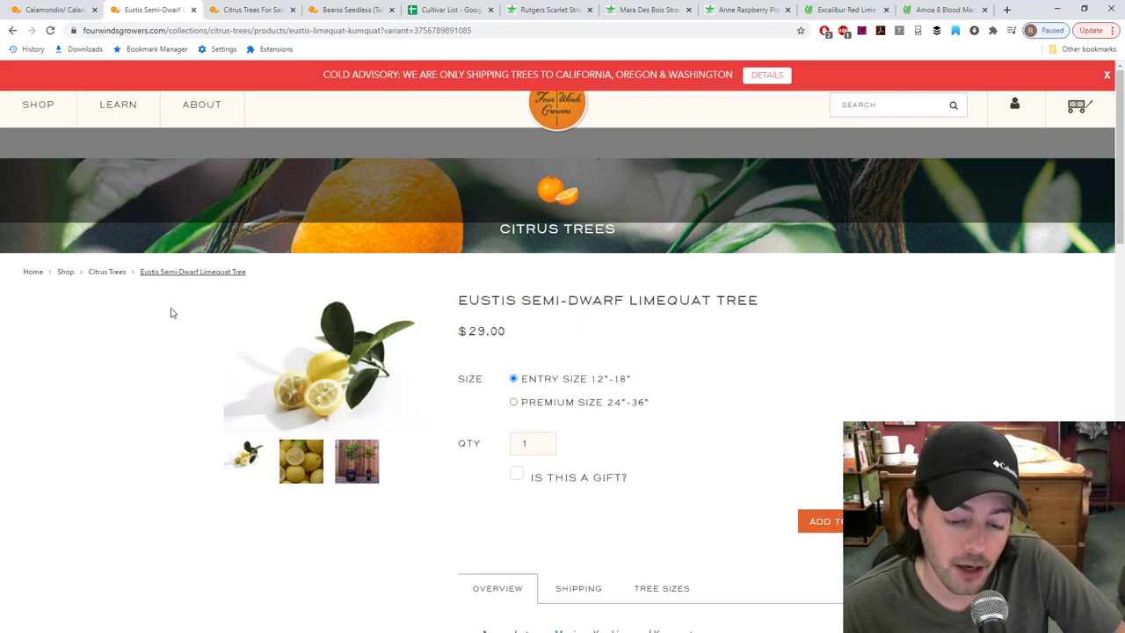
scroll(474, 439, down, 3)
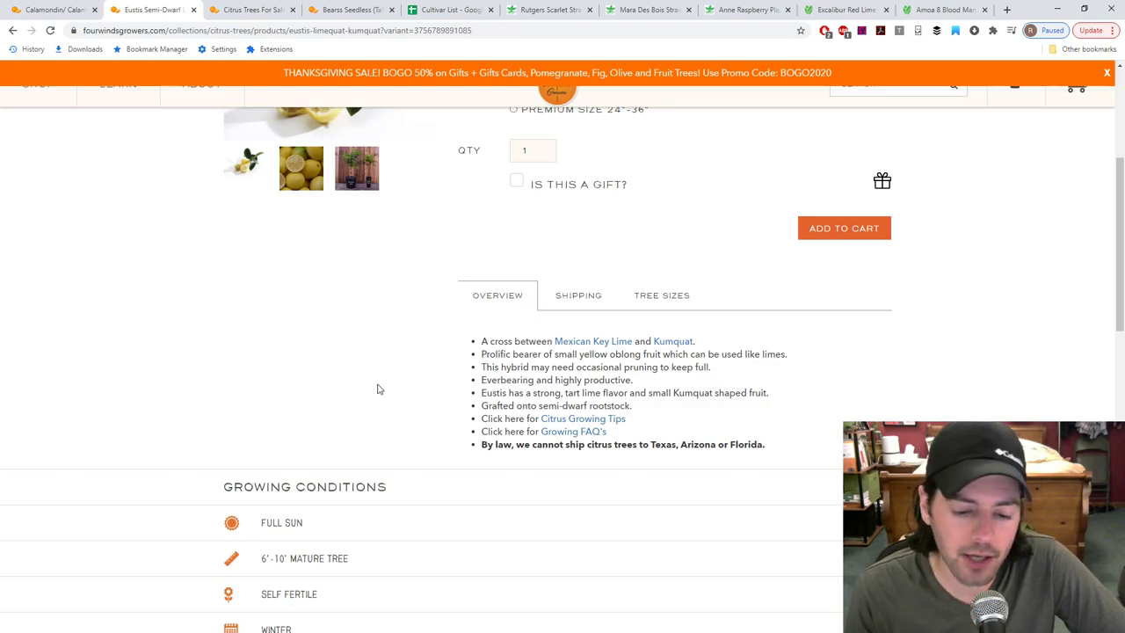
scroll(455, 412, up, 4)
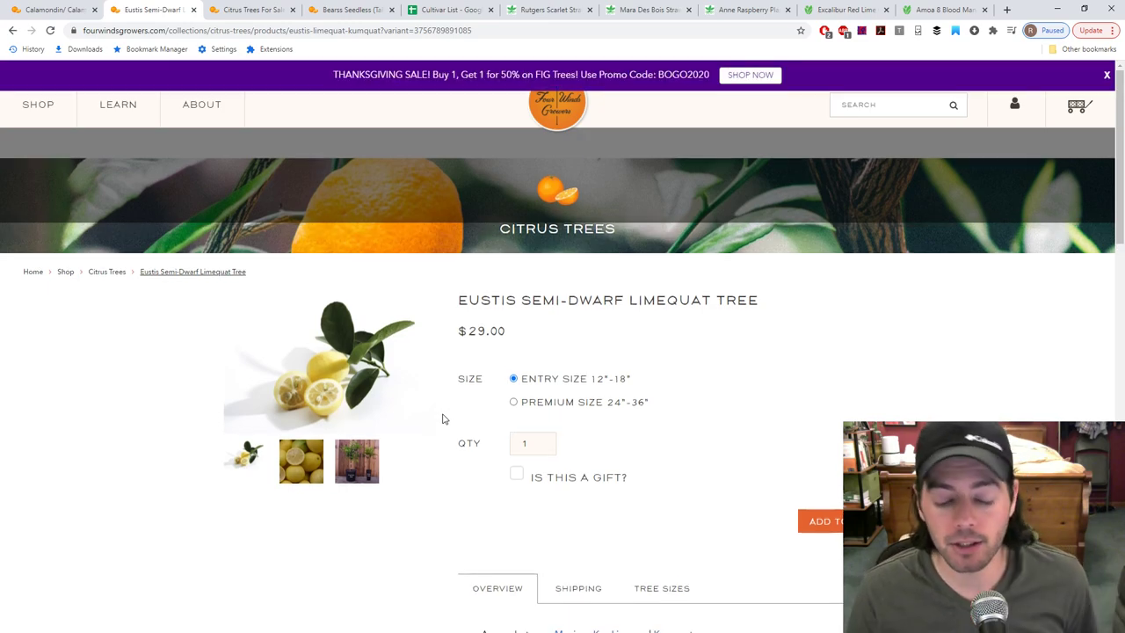
scroll(444, 421, down, 2)
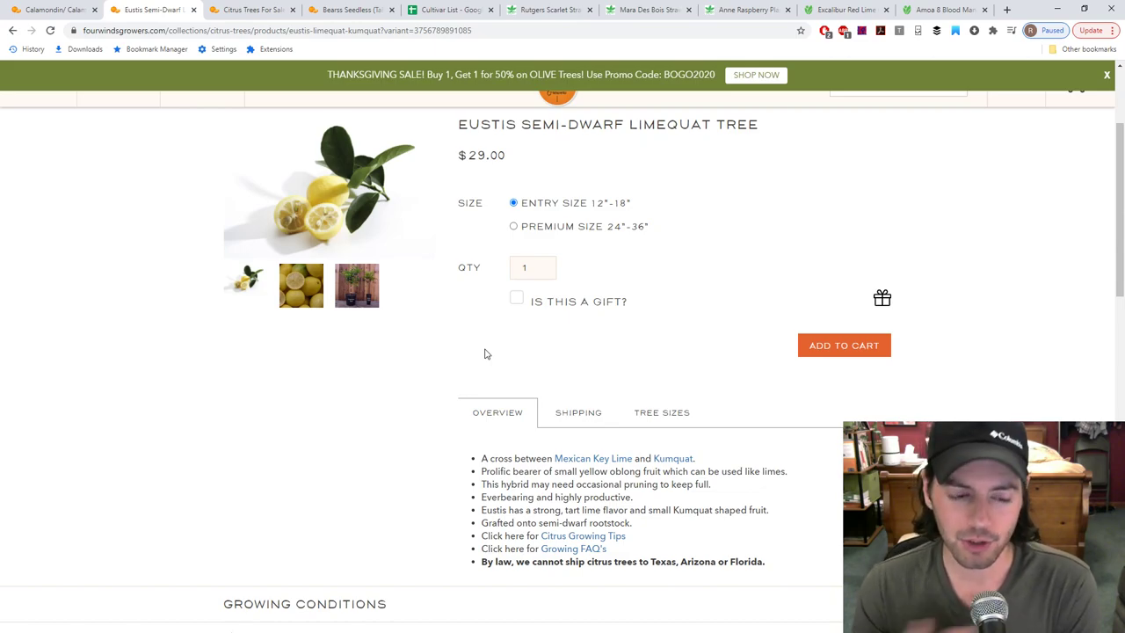
Step: Look over the semi-dwarf lime varieties in the Four Winds Growers citrus listing
click(264, 11)
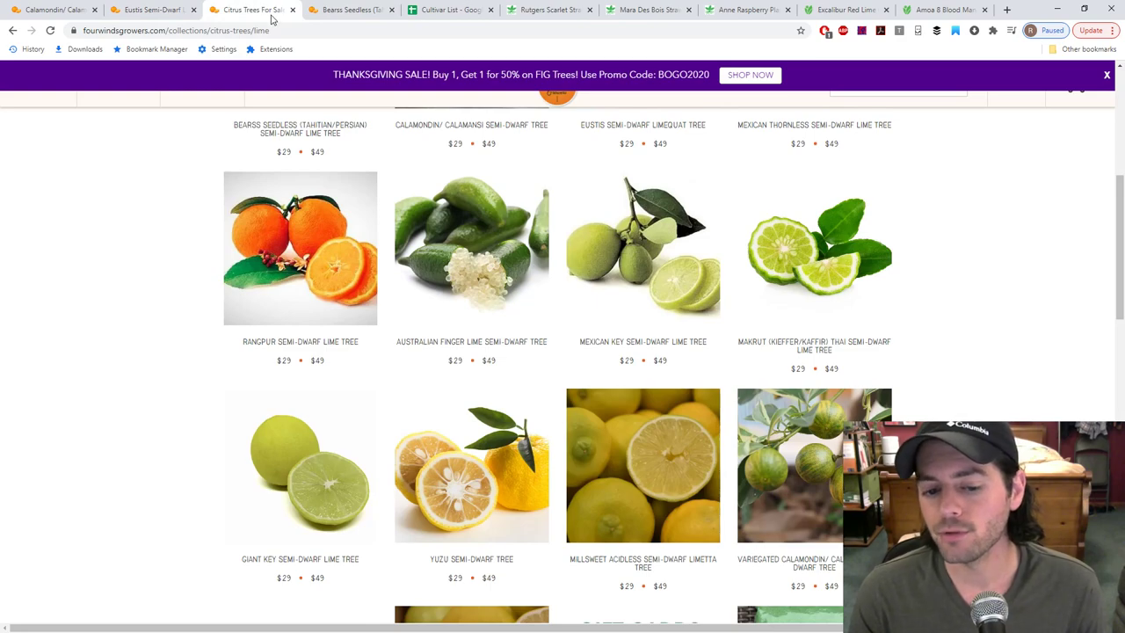
scroll(202, 268, up, 3)
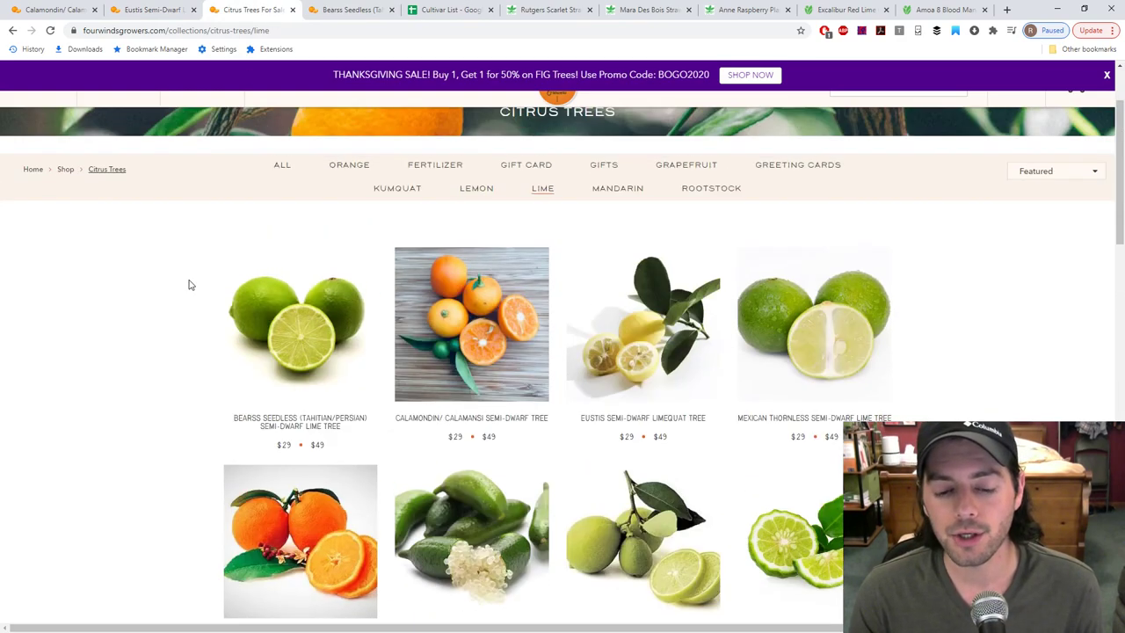
scroll(190, 284, down, 2)
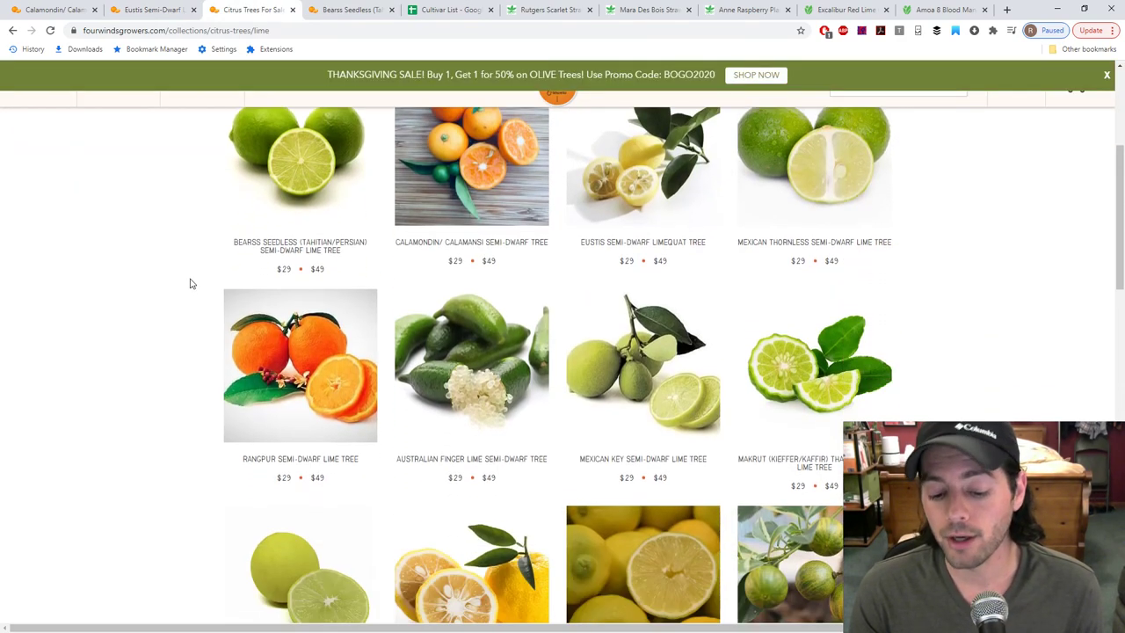
scroll(189, 283, down, 1)
Step: Read the Bearss Seedless lime tree's overview and go from its page to the full Citrus Trees collection
click(339, 9)
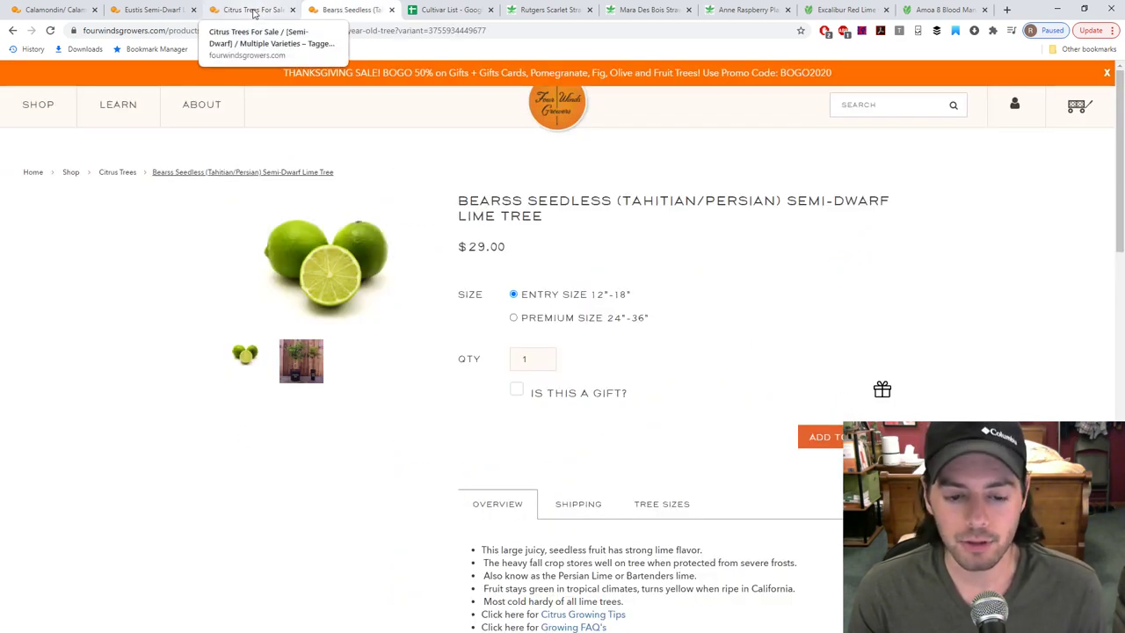
scroll(393, 291, down, 2)
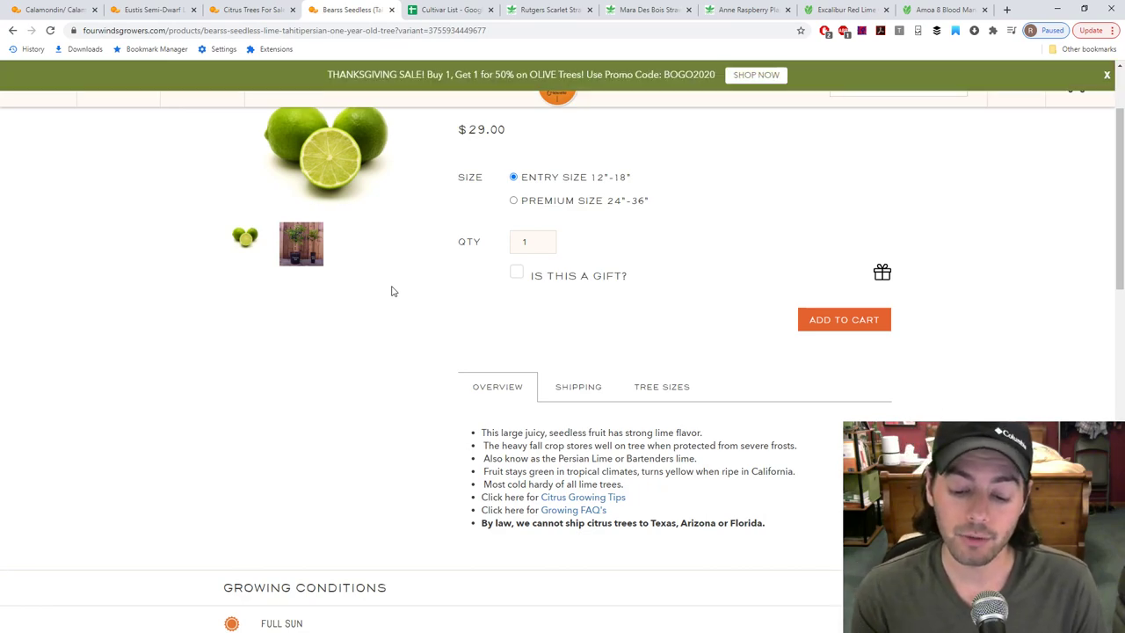
scroll(392, 294, up, 2)
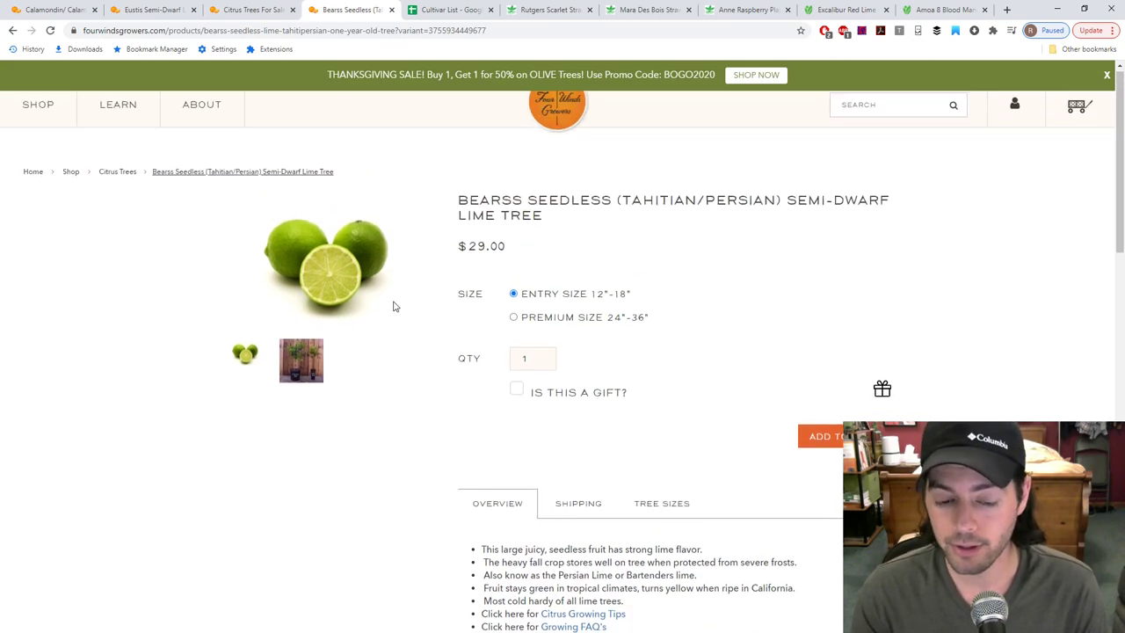
click(121, 180)
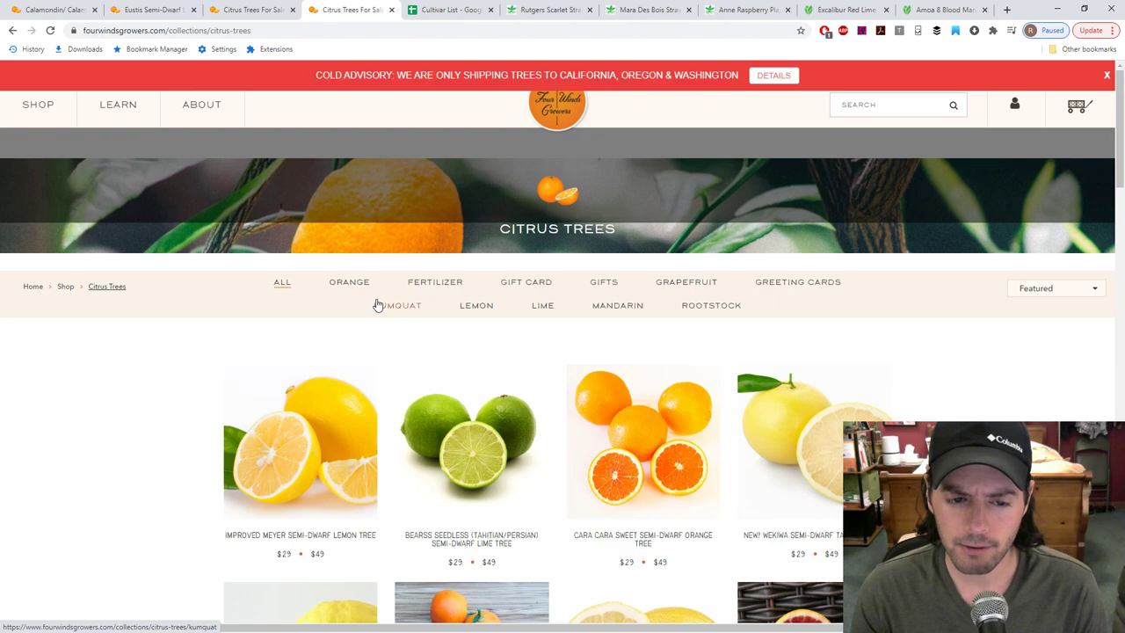
Step: Return to the lime listing and browse its complete range of trees, including the key lime, yuzu and sudachi
key(ctrl+shift+Tab)
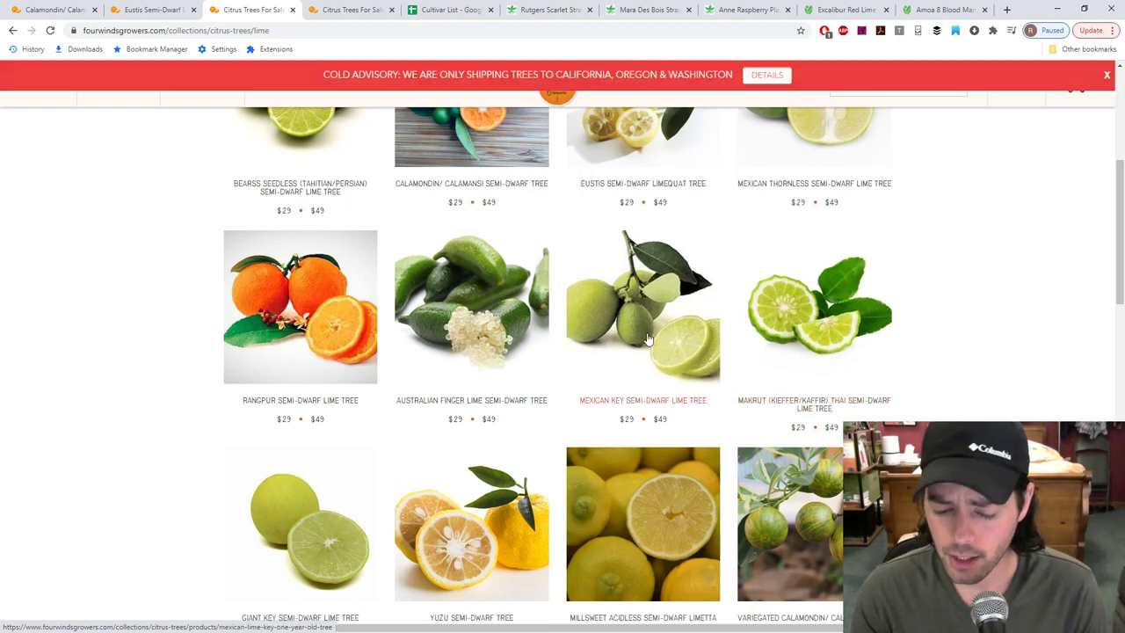
scroll(648, 339, down, 3)
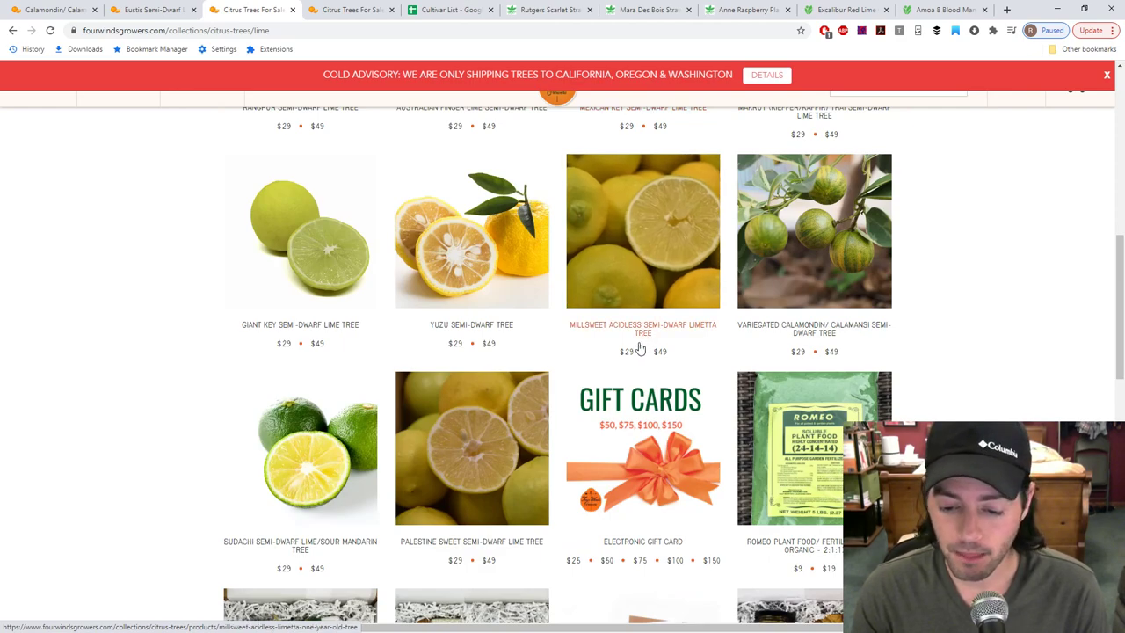
scroll(523, 352, down, 3)
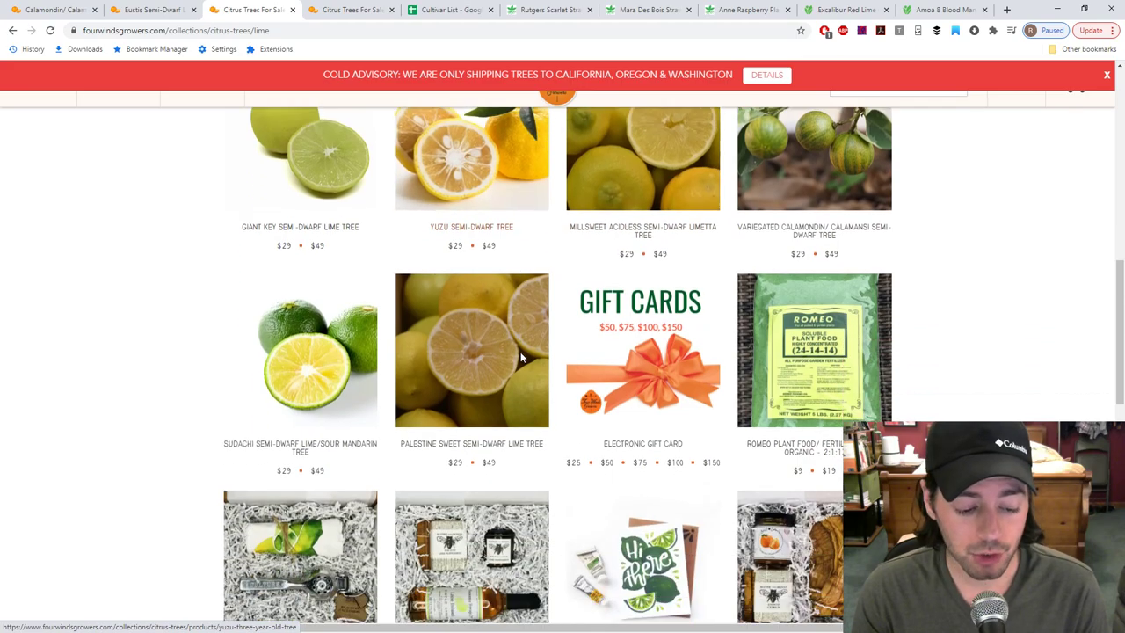
scroll(535, 371, up, 10)
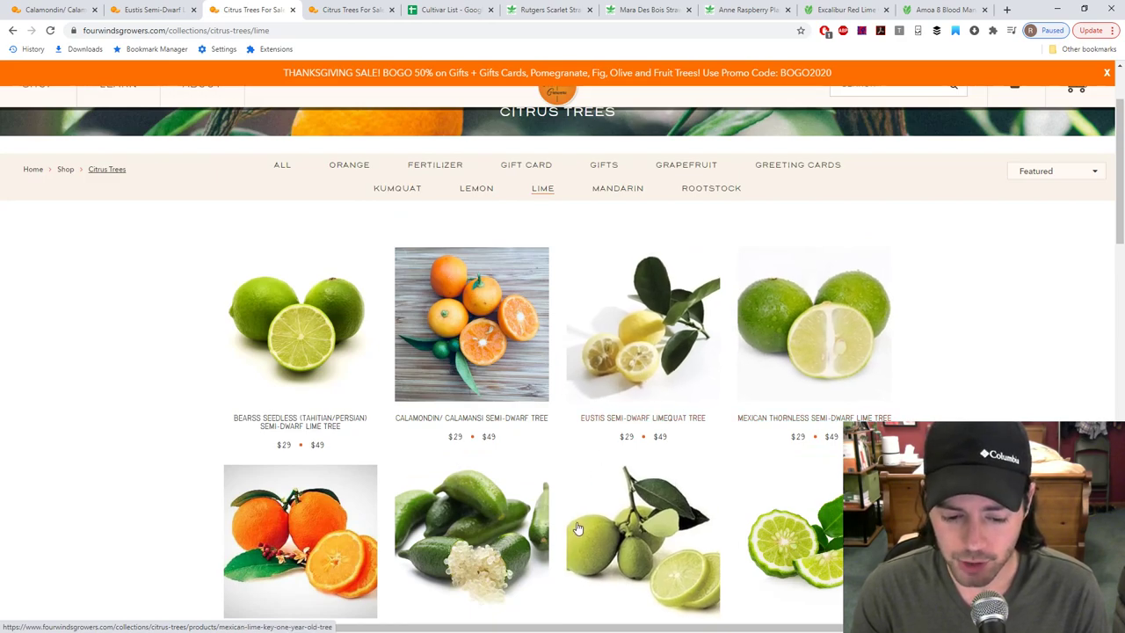
scroll(553, 523, down, 2)
scroll(558, 517, up, 1)
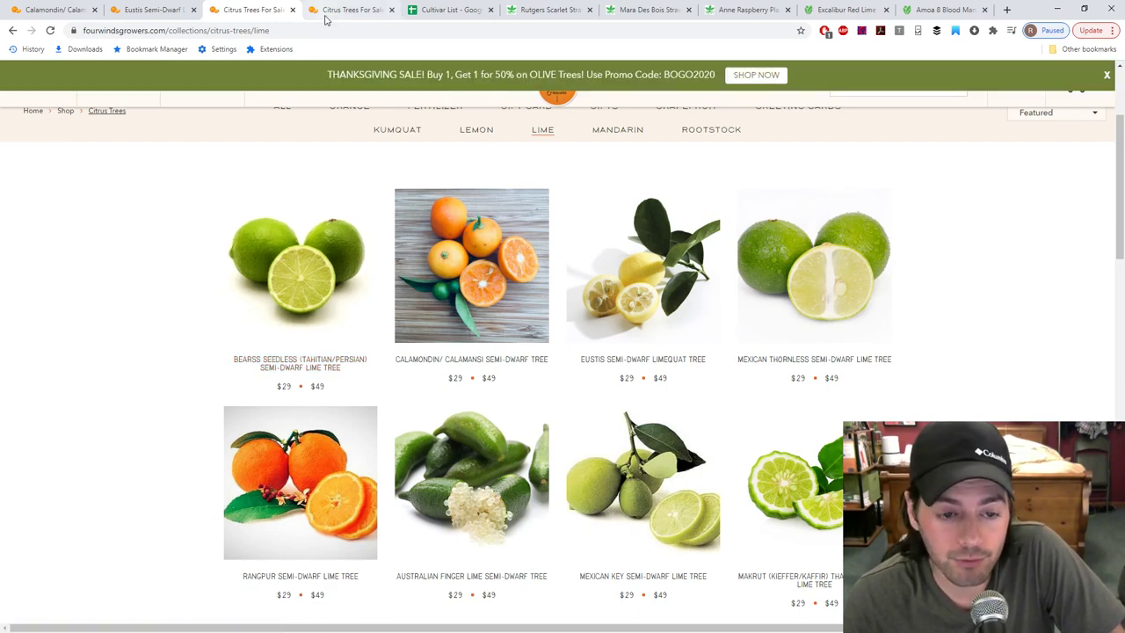
Step: Filter the citrus listing to lemon trees and close the duplicate Citrus Trees tab
scroll(439, 132, up, 1)
click(480, 189)
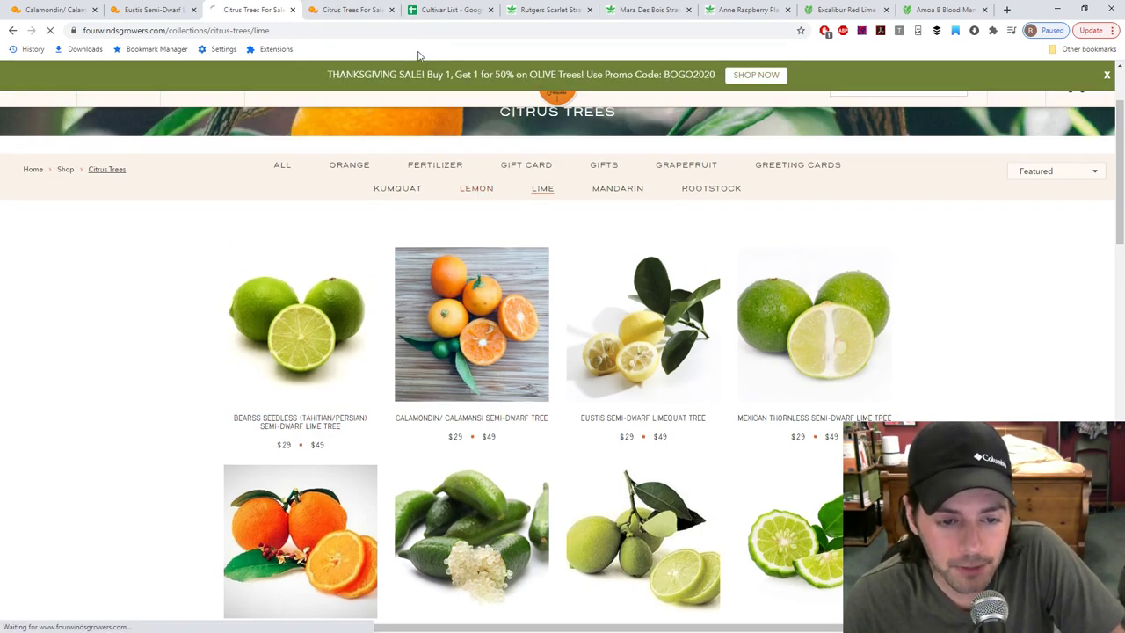
click(392, 10)
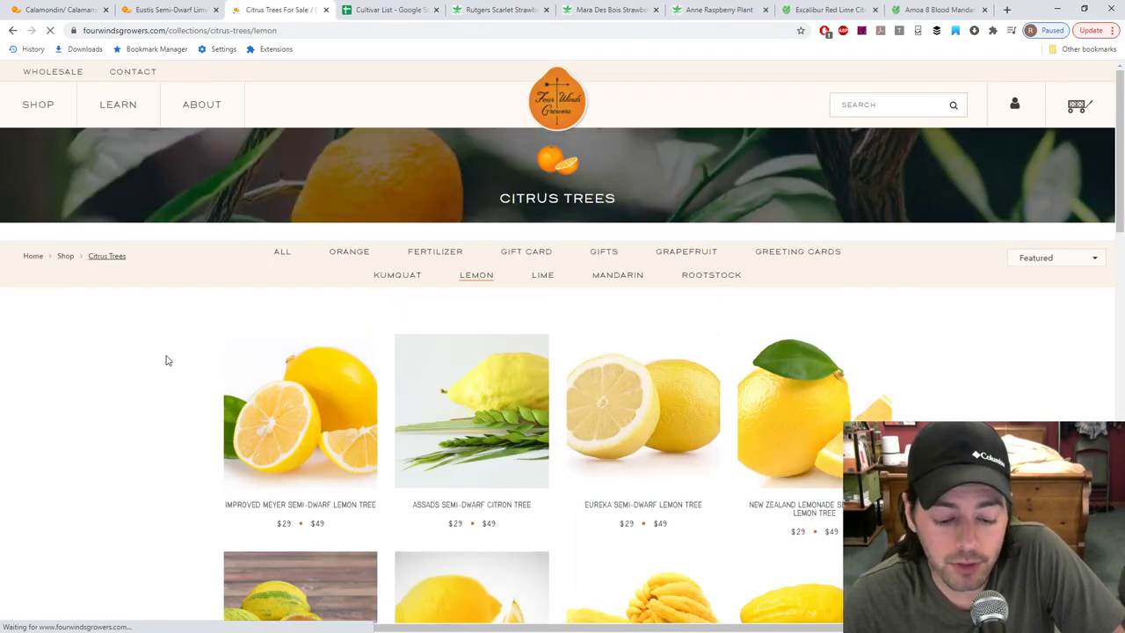
Step: Examine the full lemon listing to compare the semi-dwarf lemon and citron varieties on offer
scroll(161, 357, down, 3)
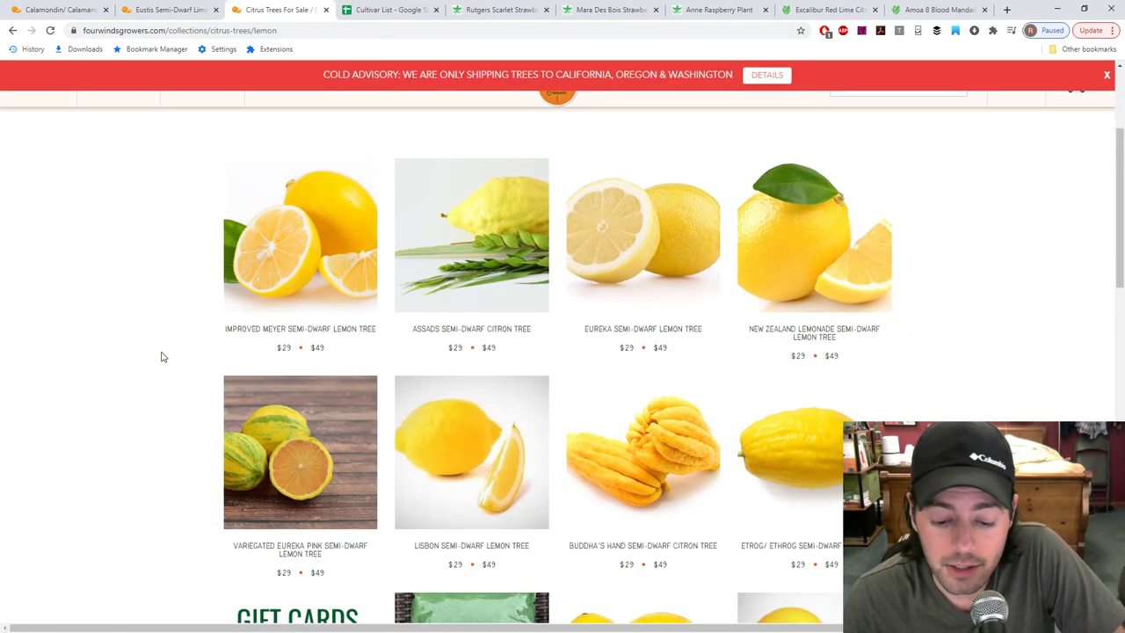
scroll(160, 357, up, 2)
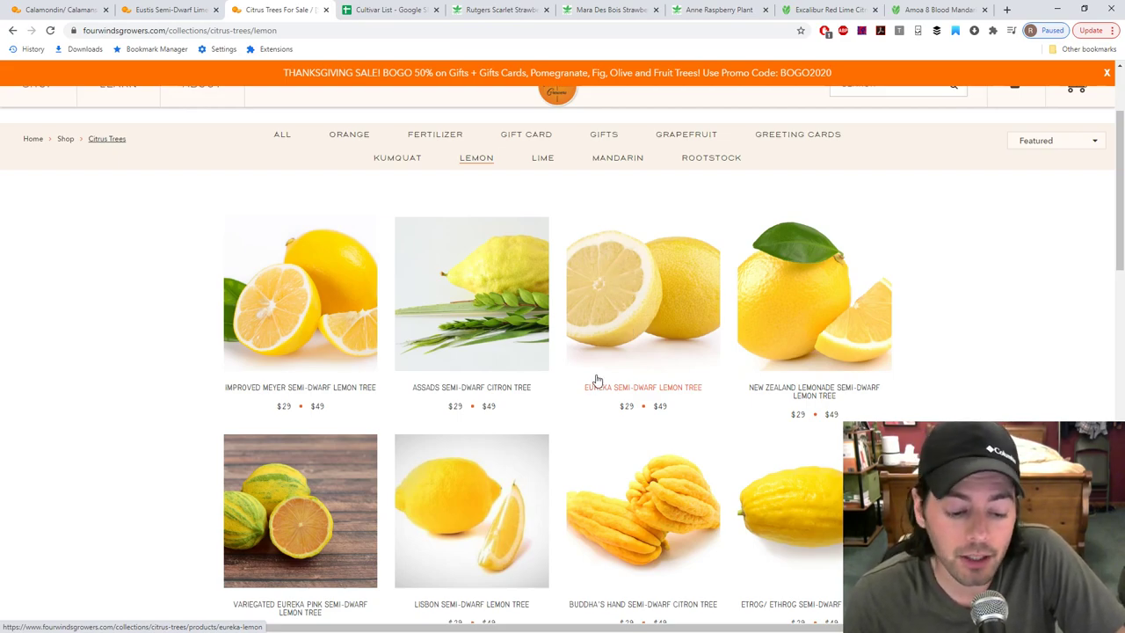
scroll(595, 380, down, 2)
scroll(537, 372, down, 2)
scroll(605, 388, down, 3)
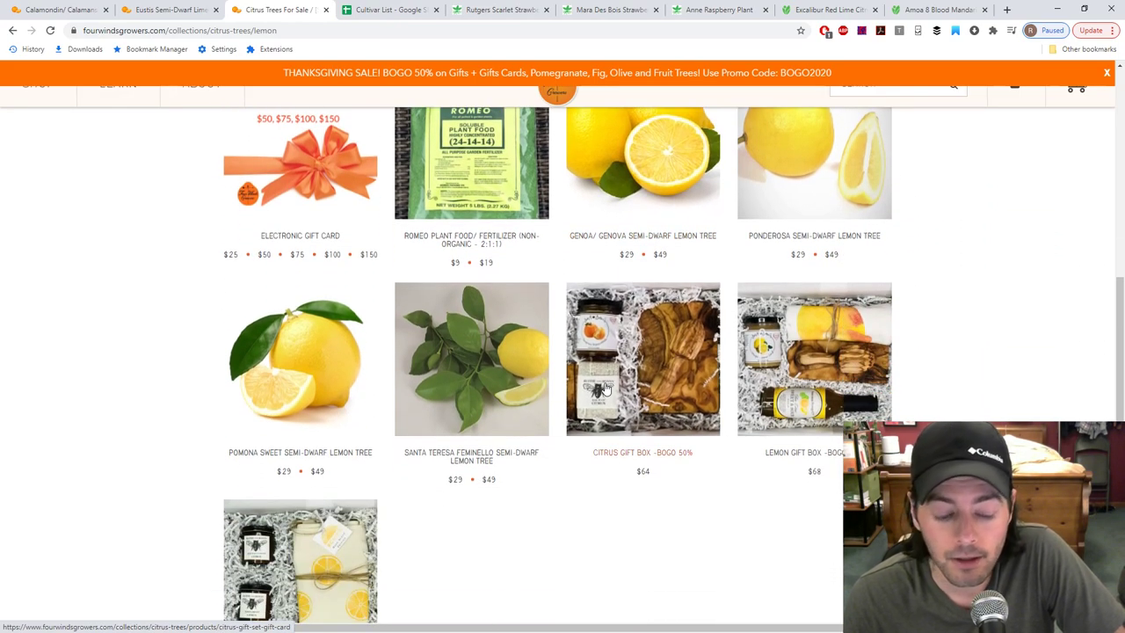
scroll(615, 400, up, 6)
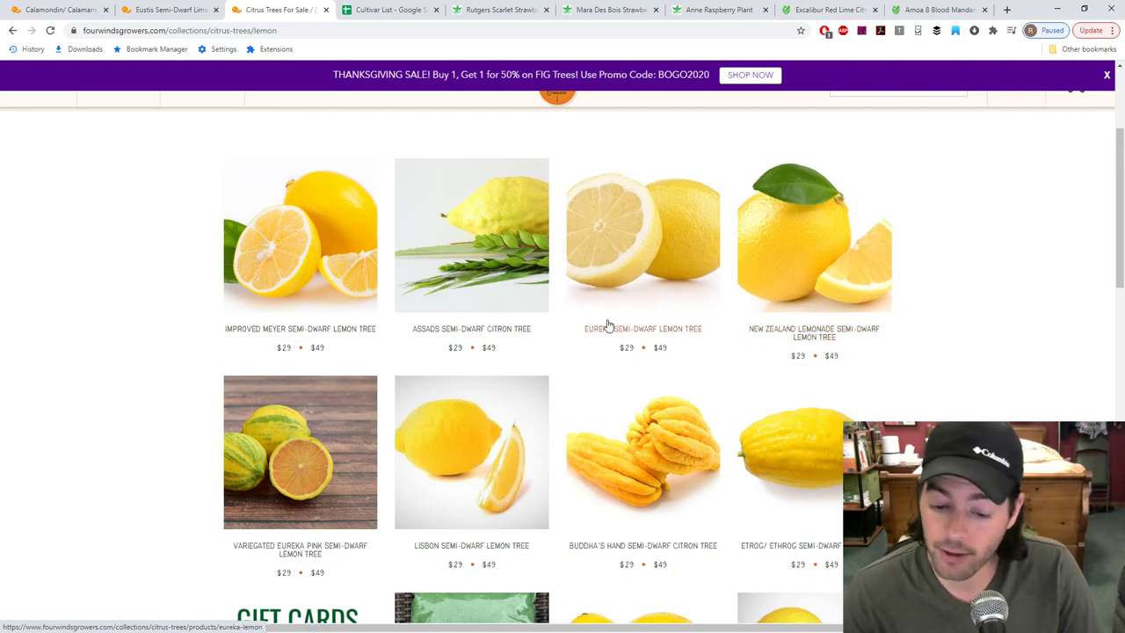
scroll(569, 314, up, 1)
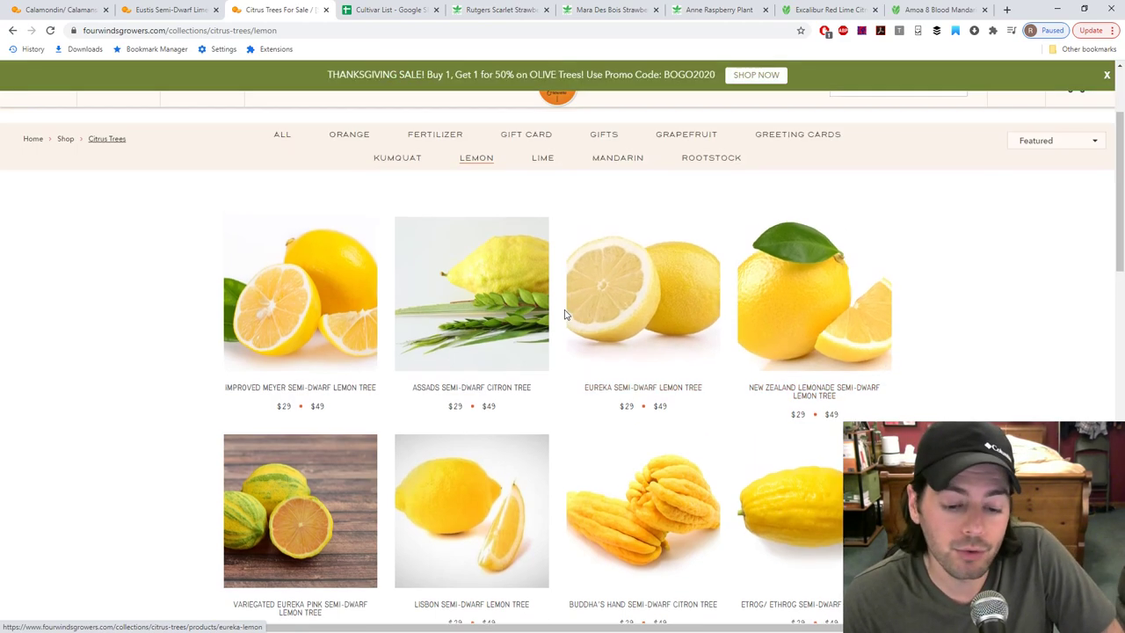
scroll(528, 320, up, 2)
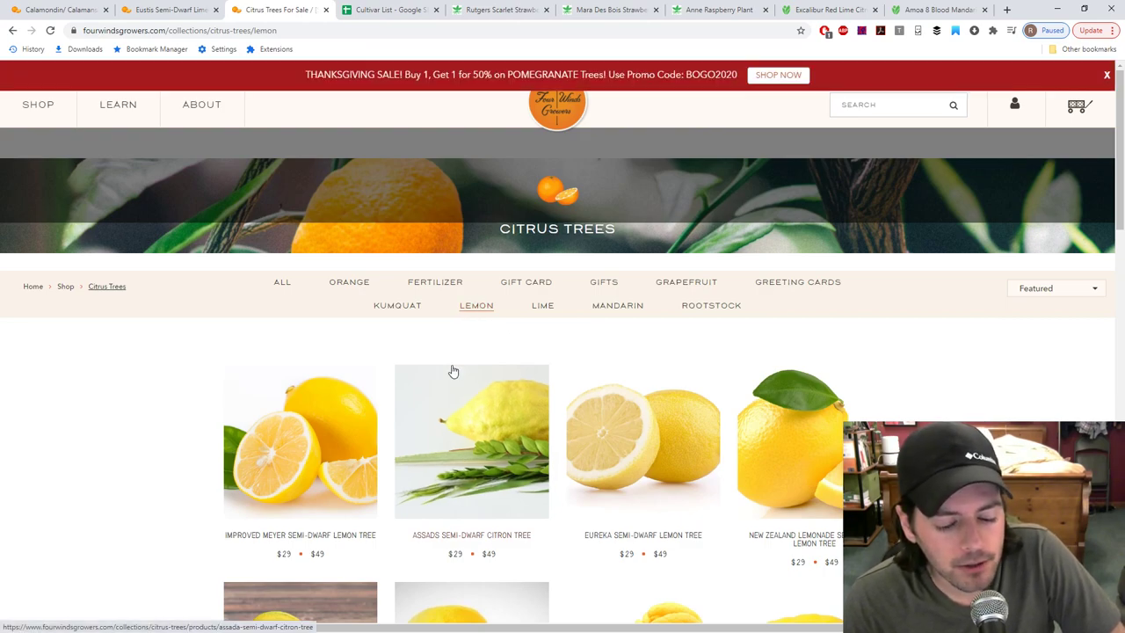
Step: Look through the lemon trees once more, from the Improved Meyer down to the Santa Teresa Feminello
scroll(453, 371, down, 5)
scroll(457, 390, down, 4)
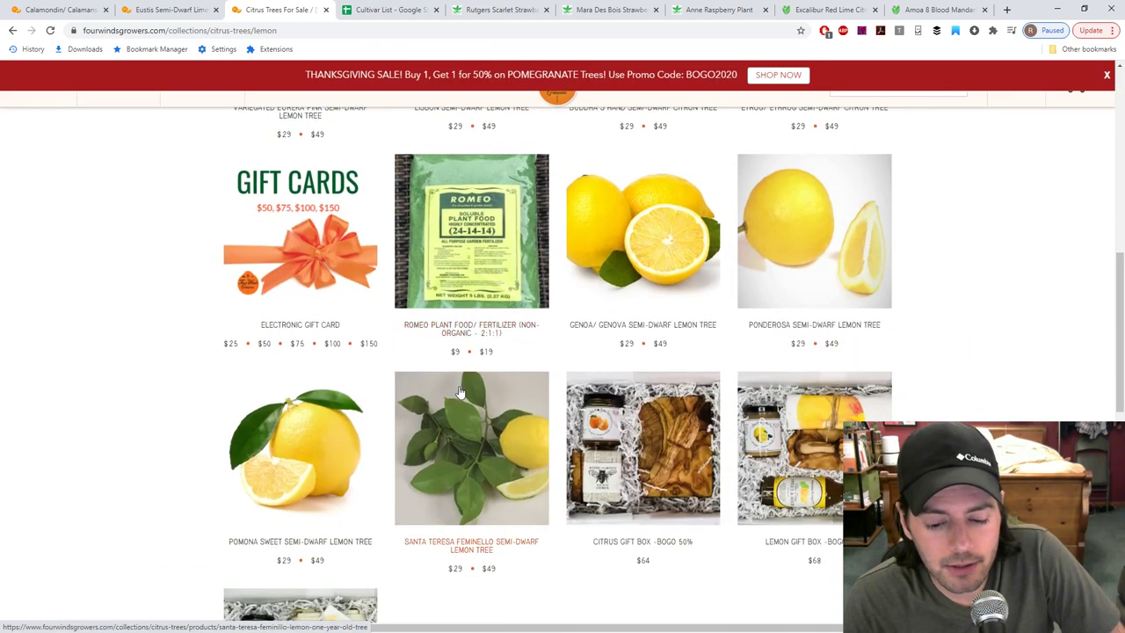
scroll(459, 392, up, 8)
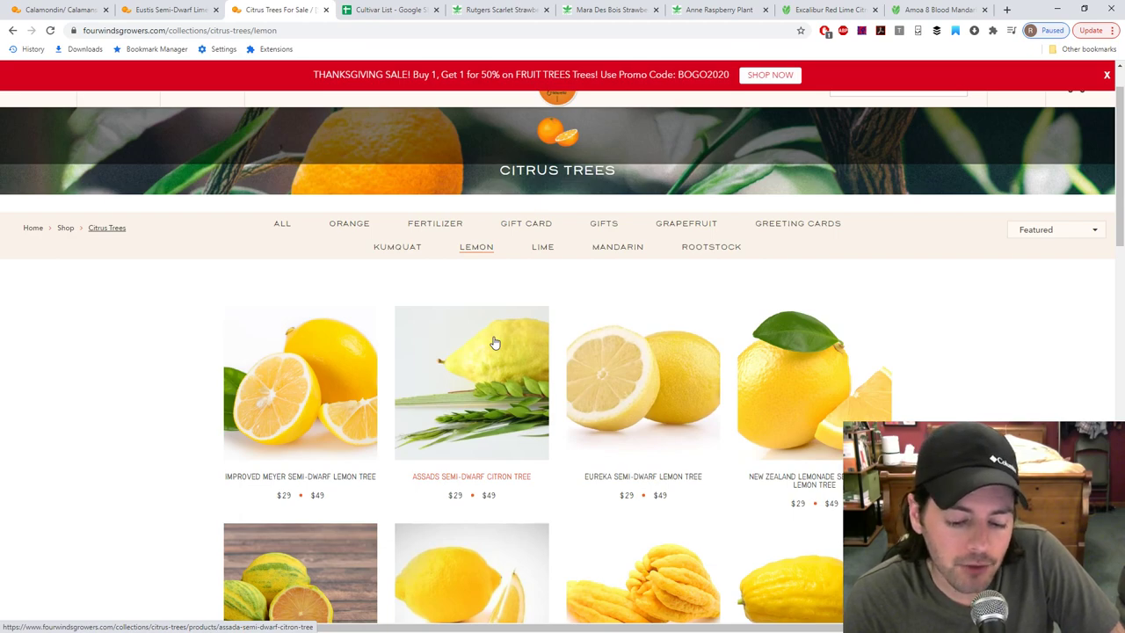
scroll(492, 351, up, 1)
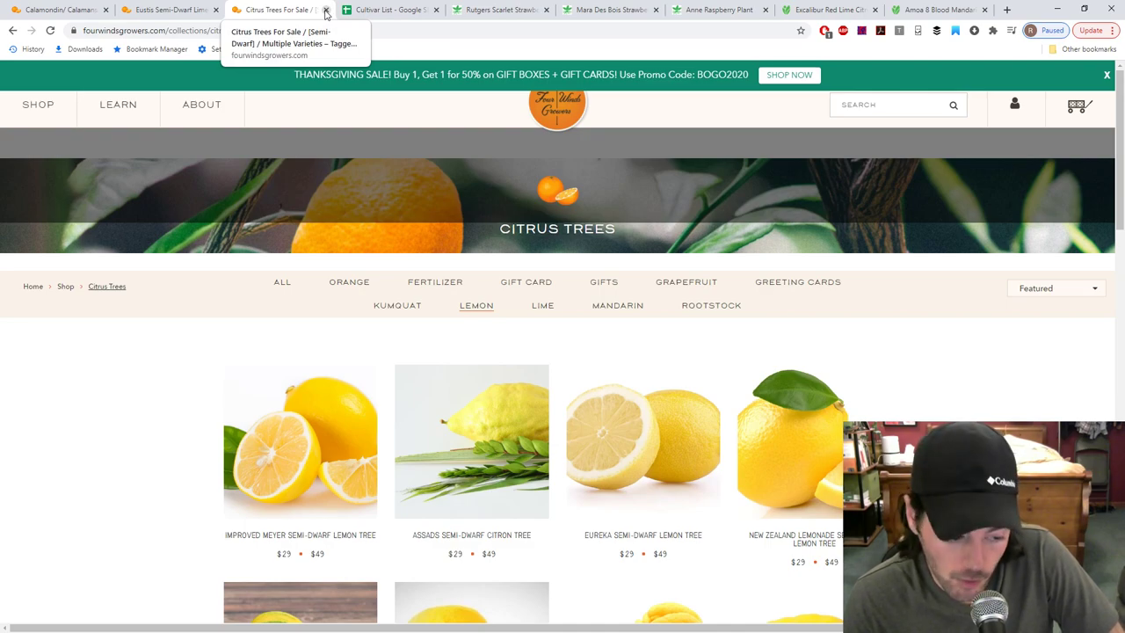
click(192, 10)
click(275, 10)
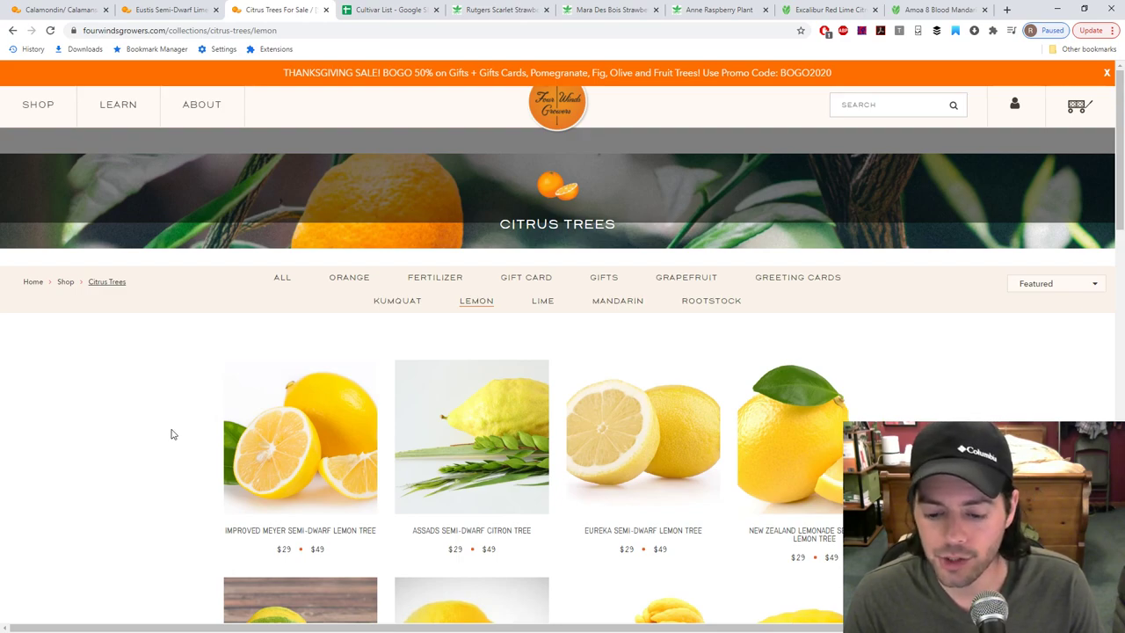
scroll(172, 434, down, 5)
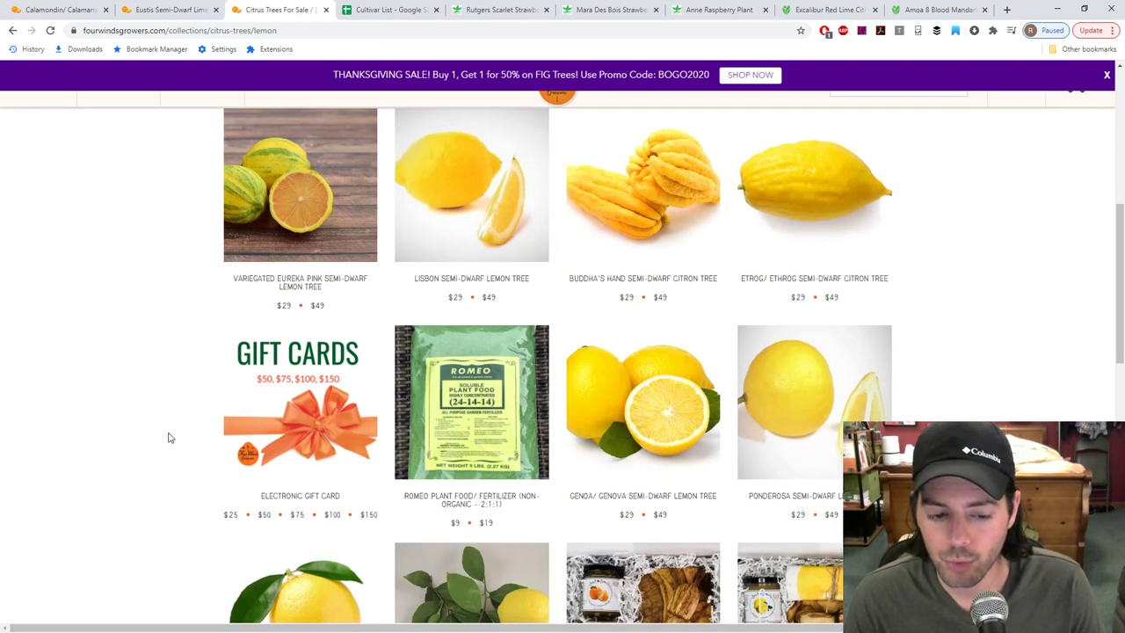
scroll(171, 437, up, 5)
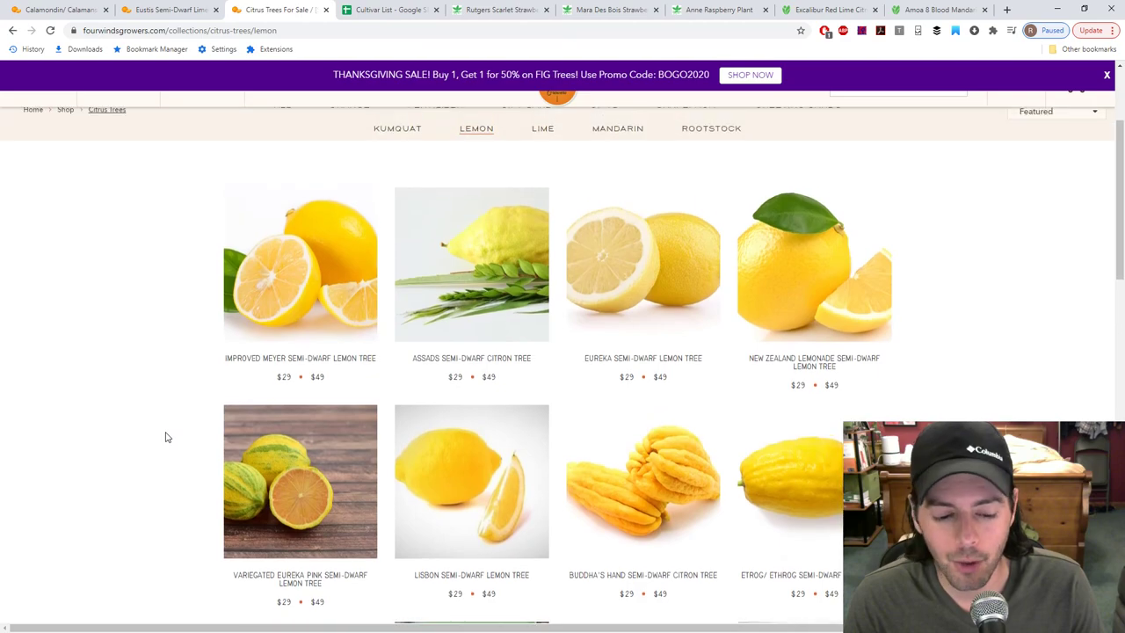
Step: Revisit the Eustis limequat page and read the Excalibur Red Lime's full description at One Green World
click(787, 9)
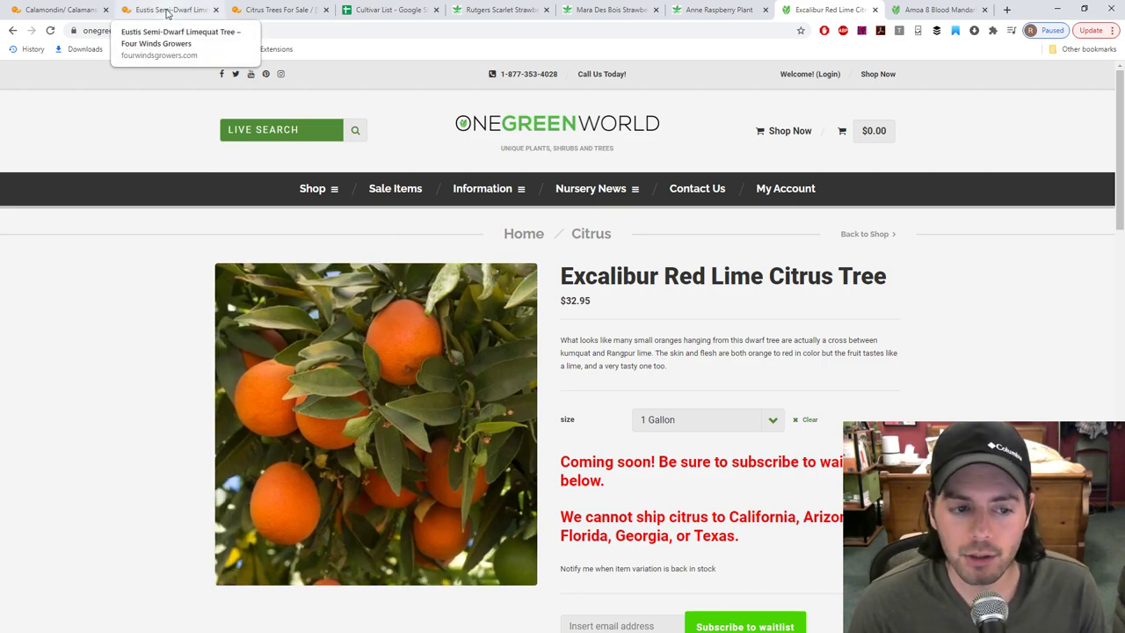
click(167, 12)
scroll(553, 322, up, 1)
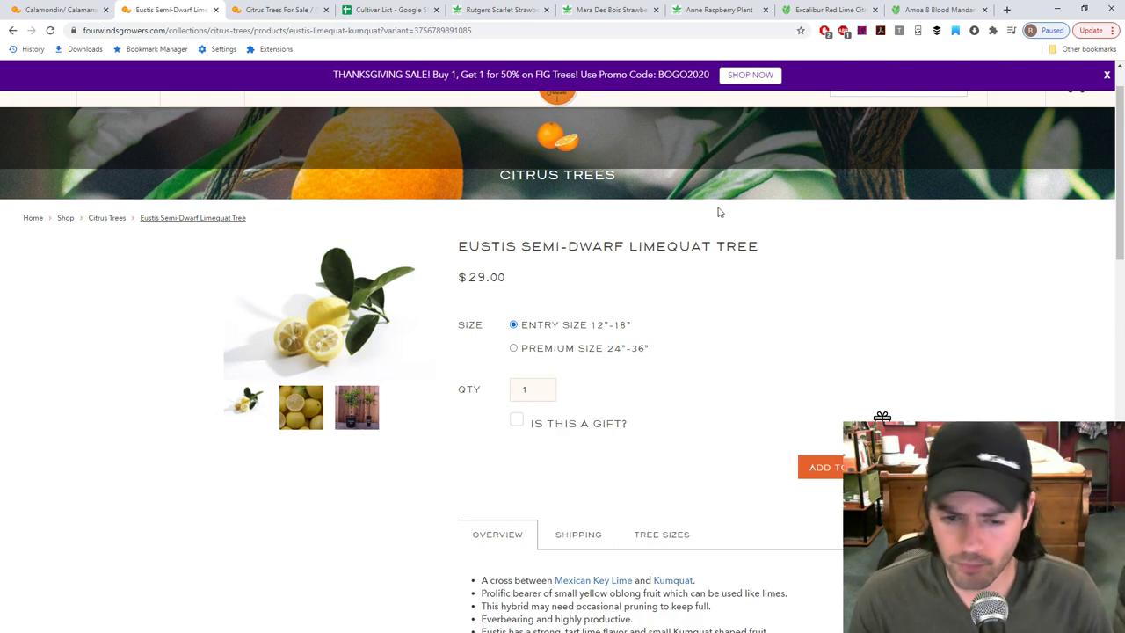
key(ctrl+8)
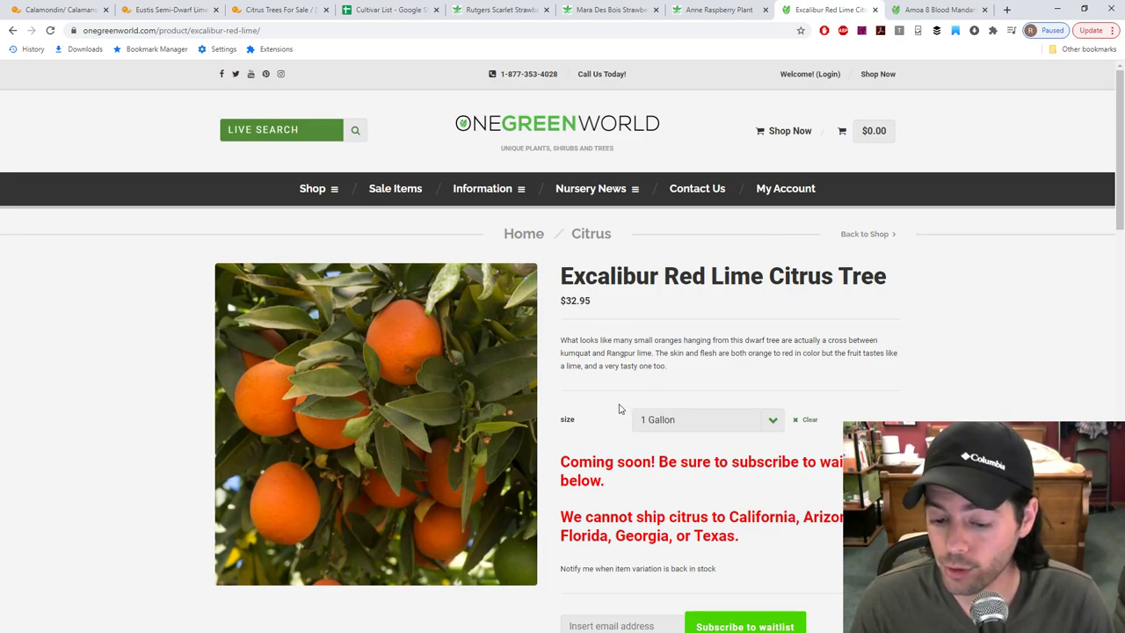
scroll(630, 410, down, 7)
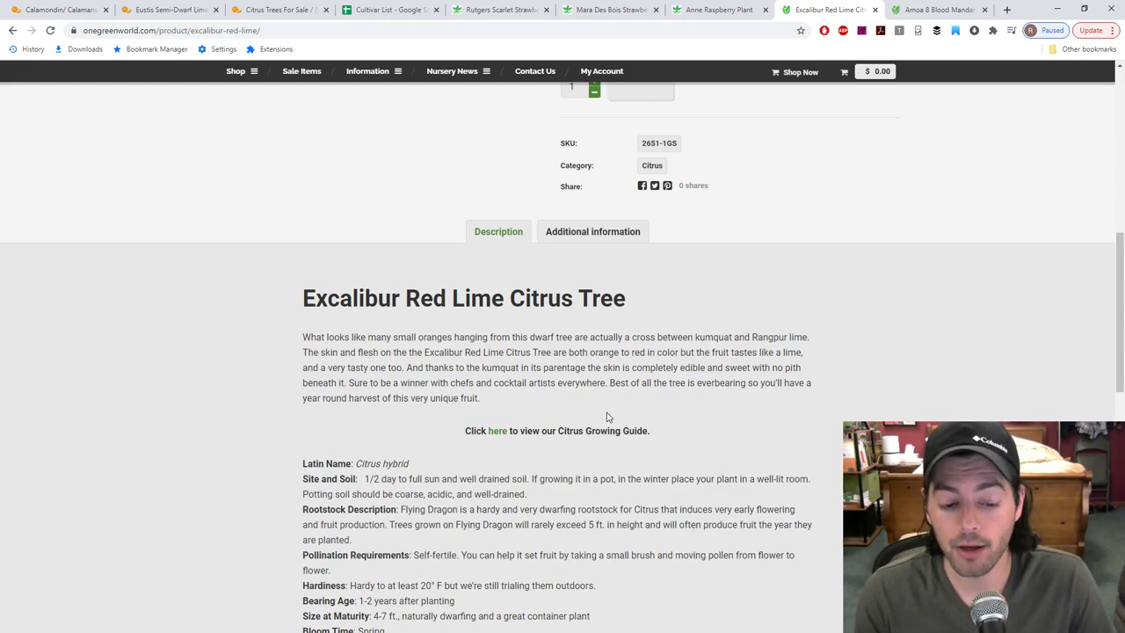
scroll(521, 421, up, 10)
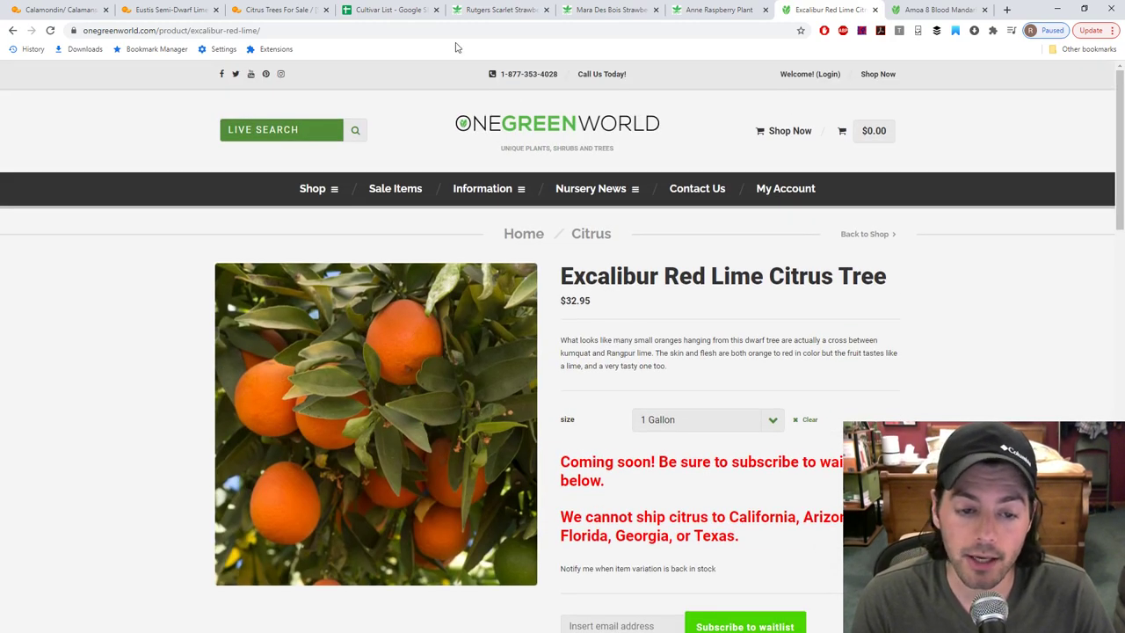
Step: Return to the Four Winds Growers lemon listing and compare the Eureka, Lisbon, New Zealand Lemonade and citron trees
click(248, 11)
scroll(435, 387, down, 2)
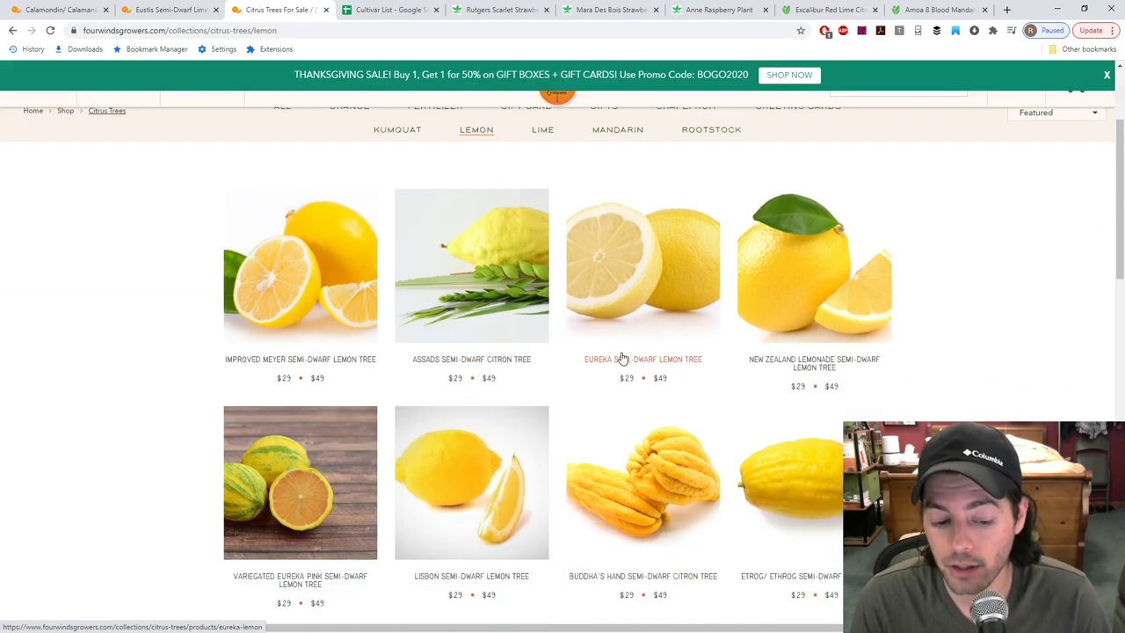
scroll(609, 365, down, 1)
scroll(608, 365, down, 2)
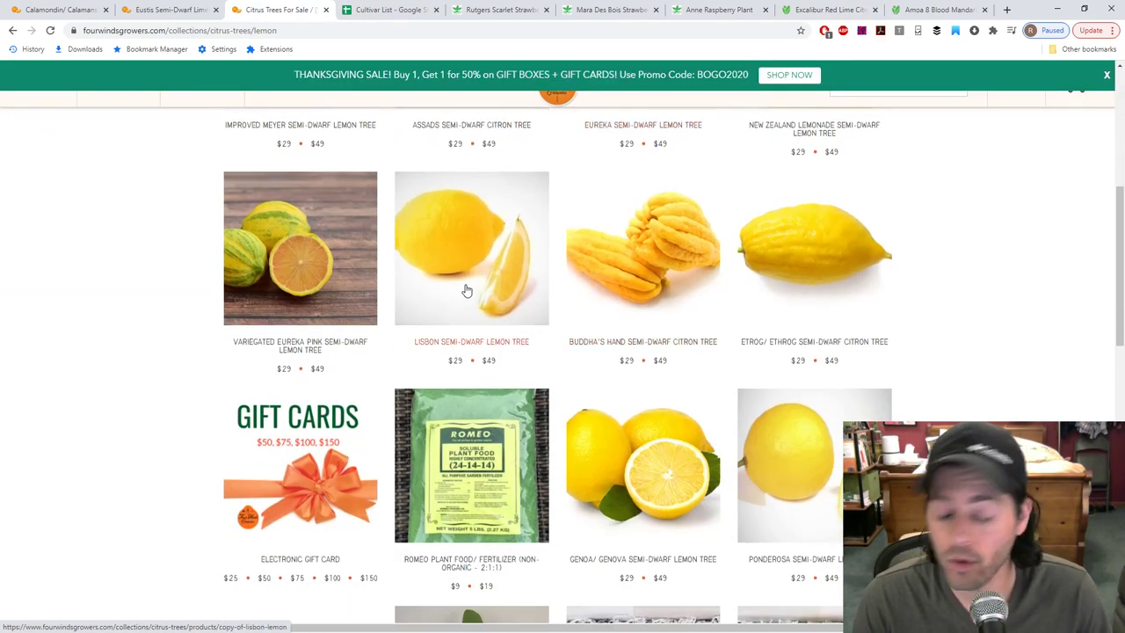
scroll(467, 291, up, 4)
scroll(492, 379, down, 3)
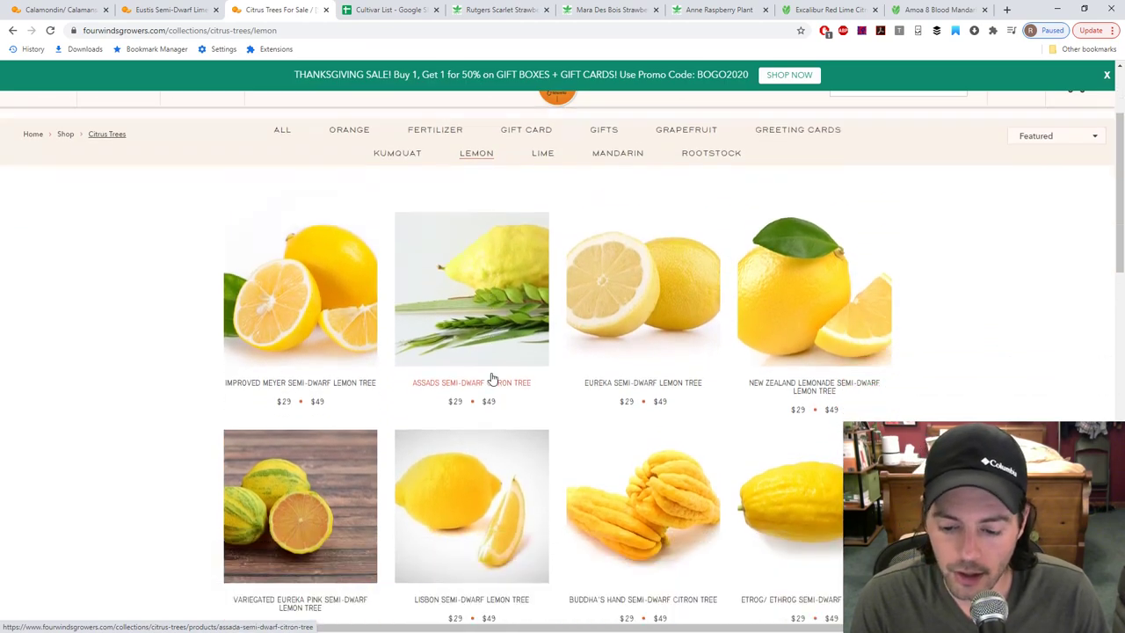
scroll(492, 379, up, 4)
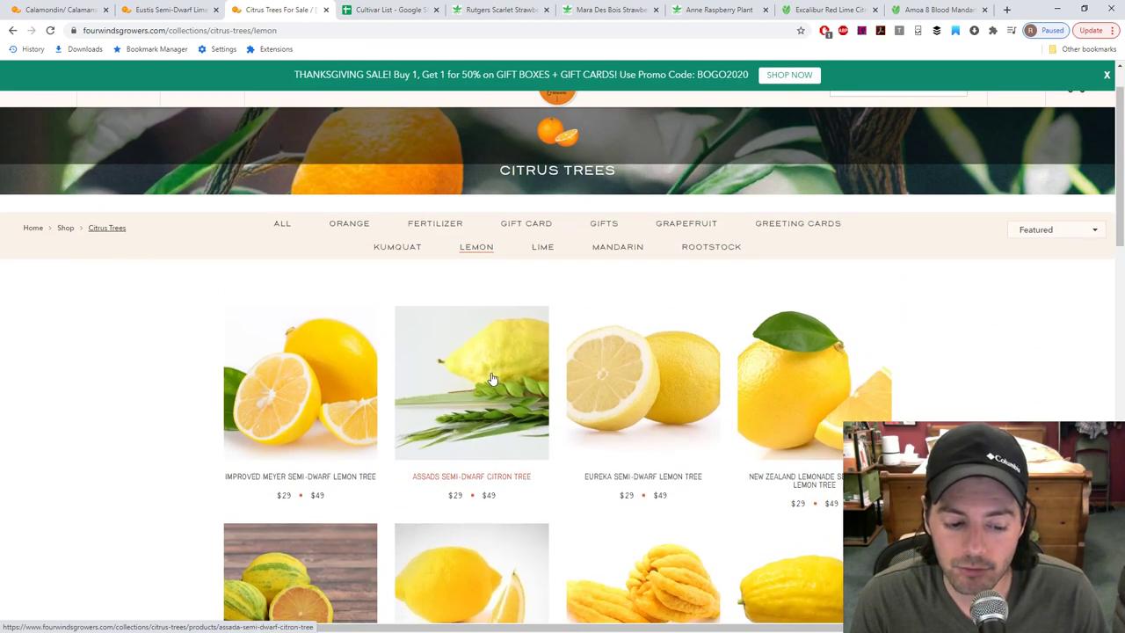
scroll(492, 379, down, 3)
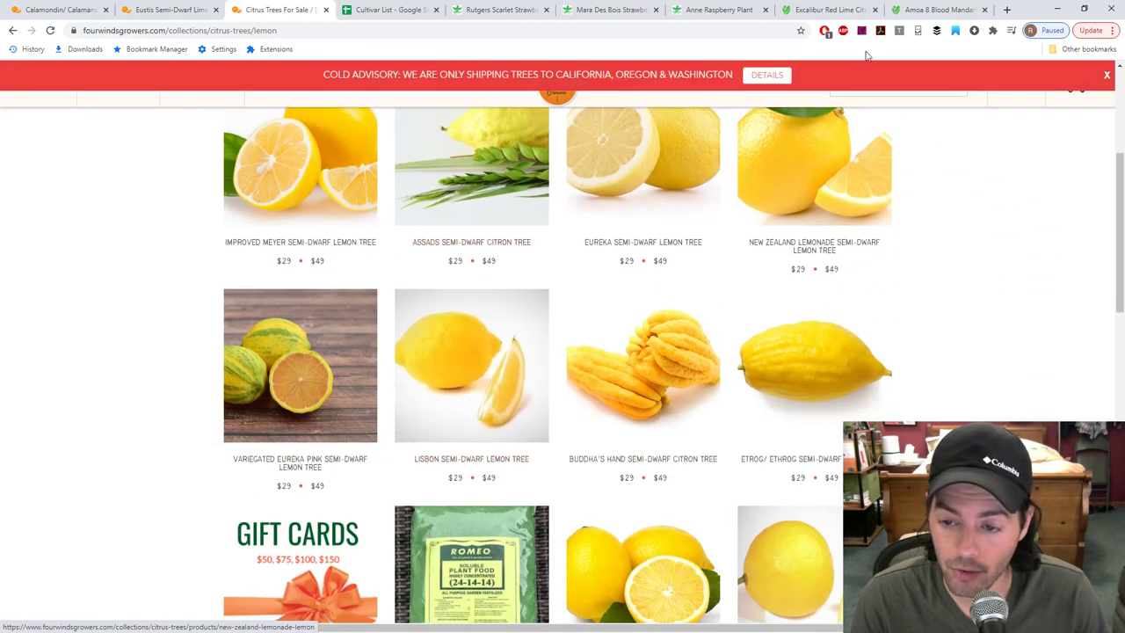
Step: Revisit the Excalibur Red Lime page and read the Amoa 8 Blood Mandarin's summary and full description
click(910, 10)
click(844, 12)
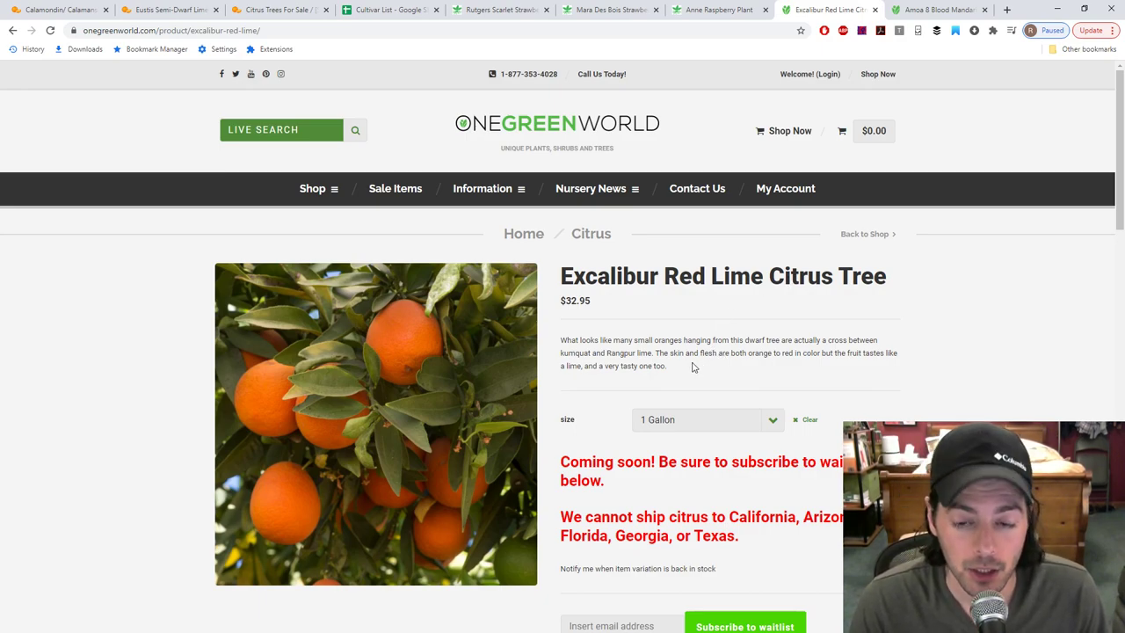
click(926, 11)
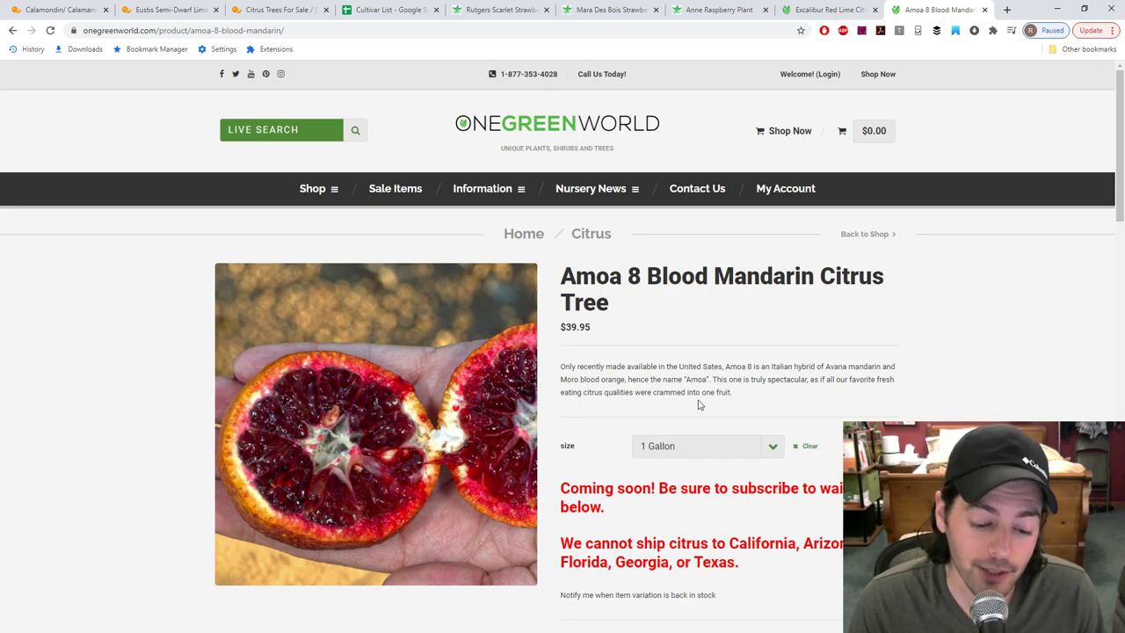
scroll(600, 440, down, 3)
scroll(615, 462, up, 3)
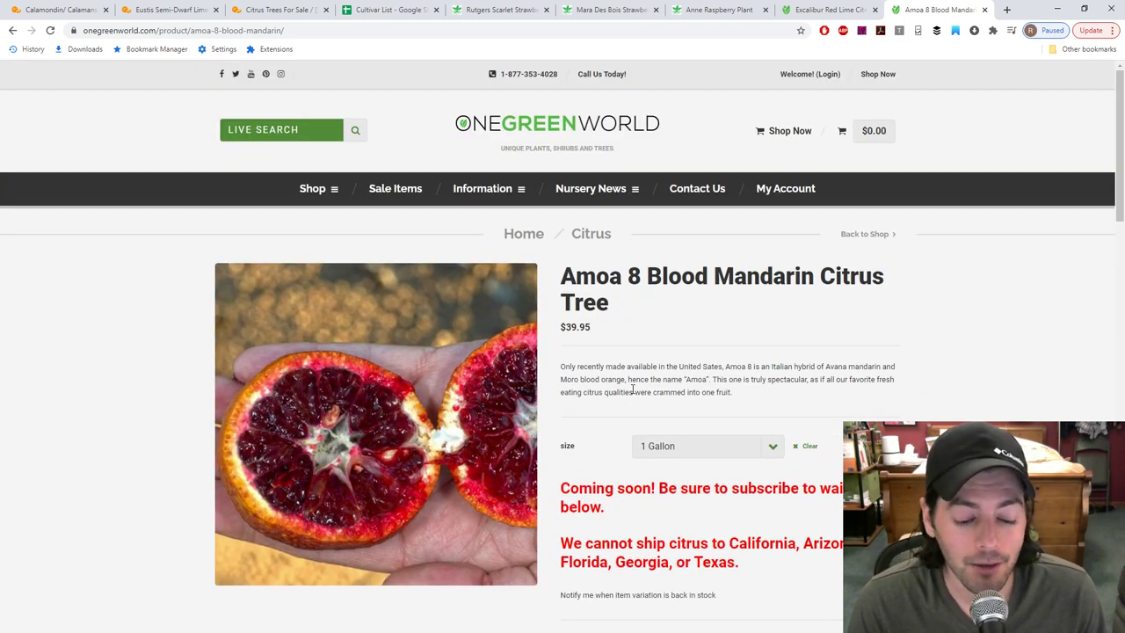
drag(739, 397, 561, 364)
click(620, 358)
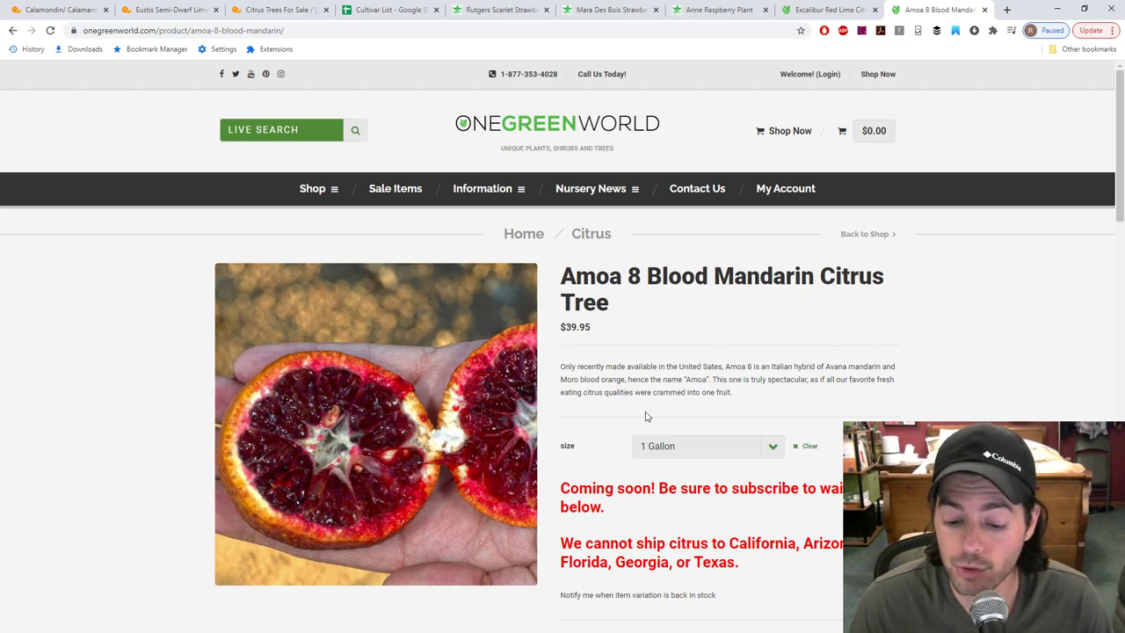
scroll(649, 414, down, 8)
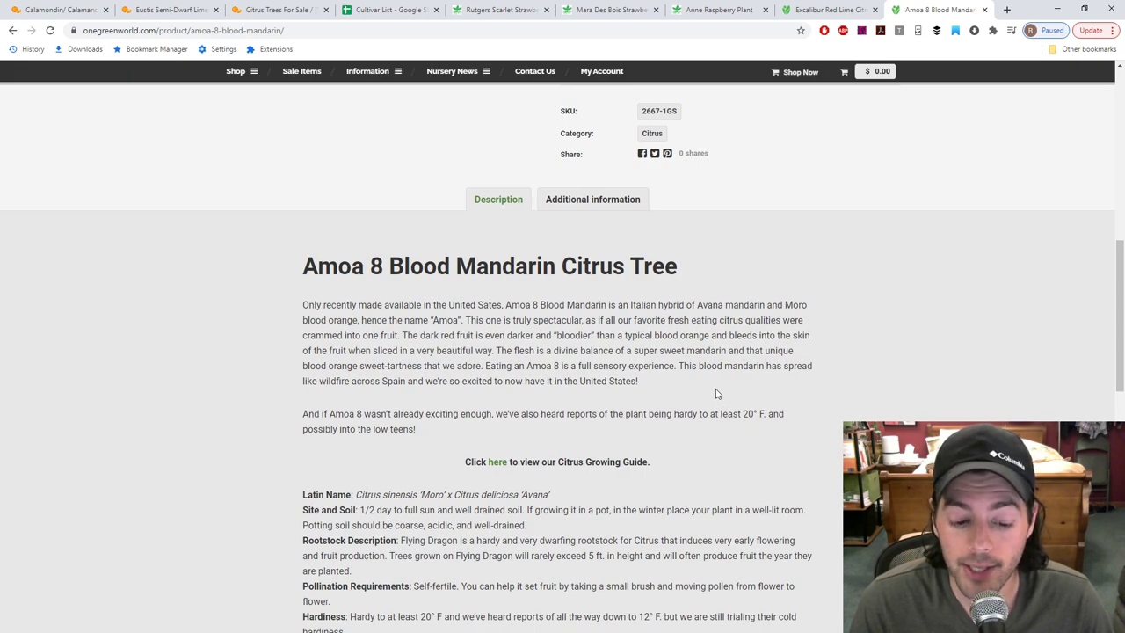
scroll(716, 394, up, 8)
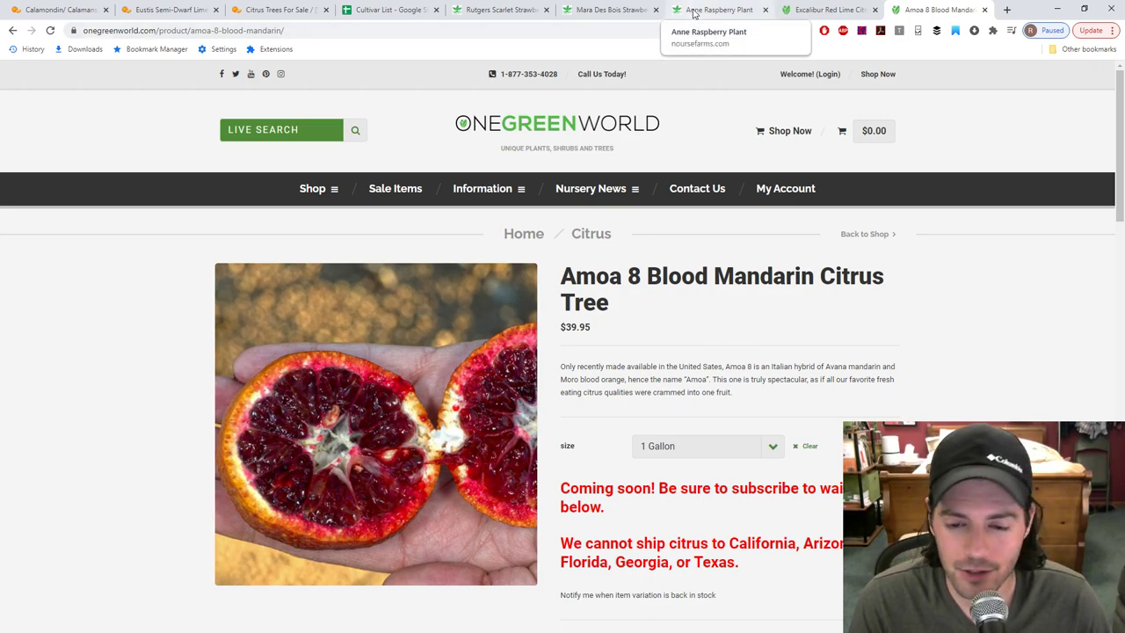
Step: Compare the Rutgers Scarlet and Mara Des Bois strawberry pages at Nourse Farms, including the price of 25 Mara Des Bois plants
click(518, 11)
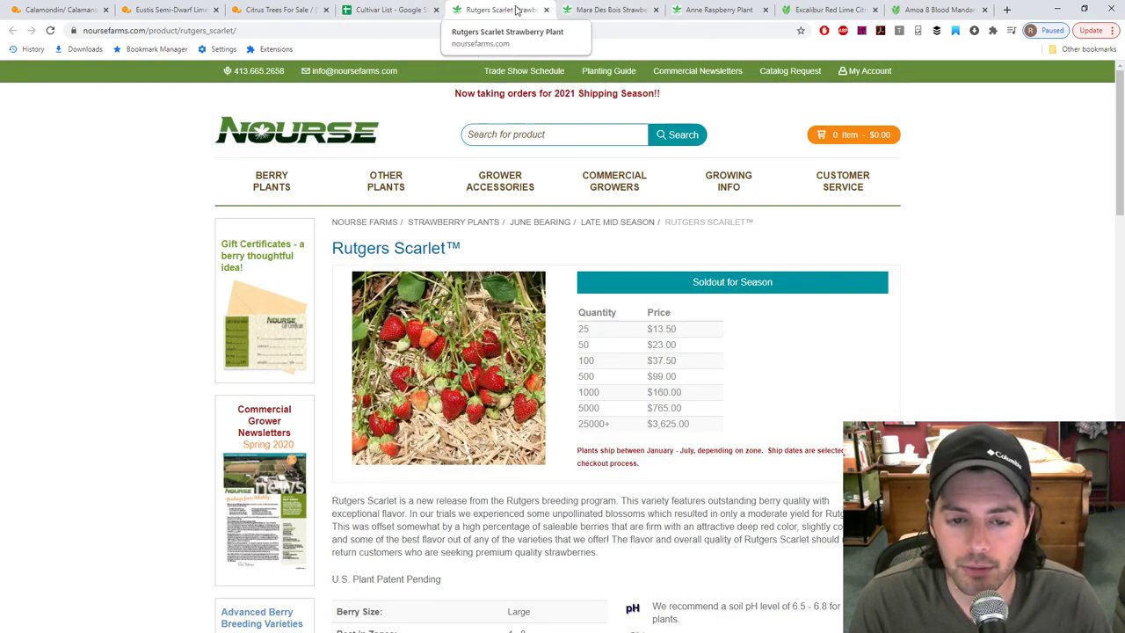
click(599, 12)
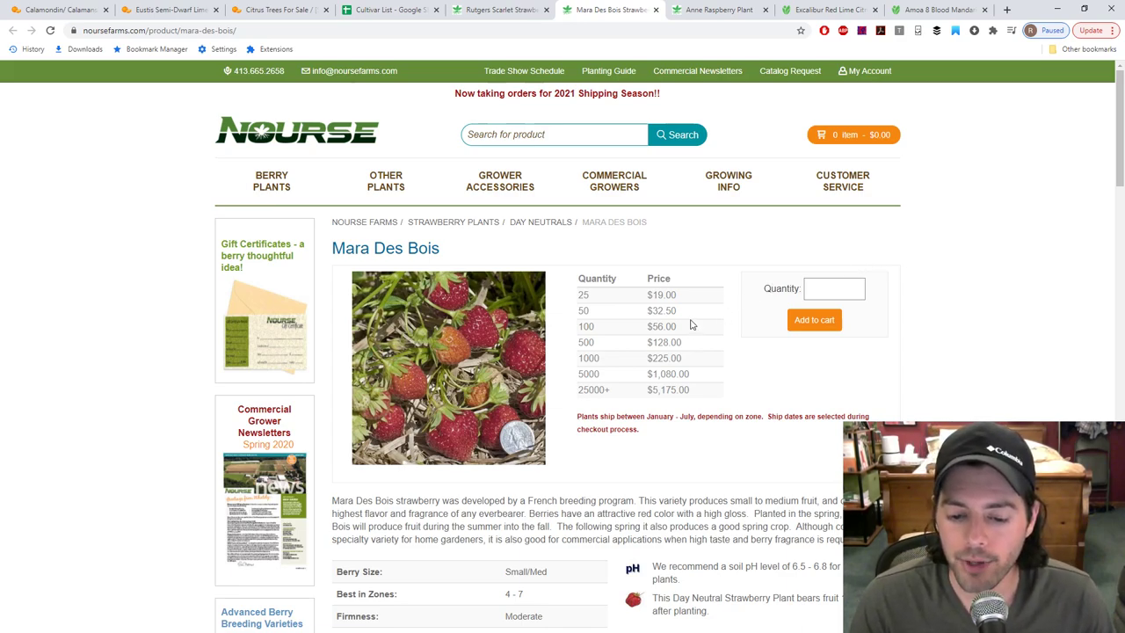
drag(682, 296, 574, 294)
click(620, 304)
click(587, 292)
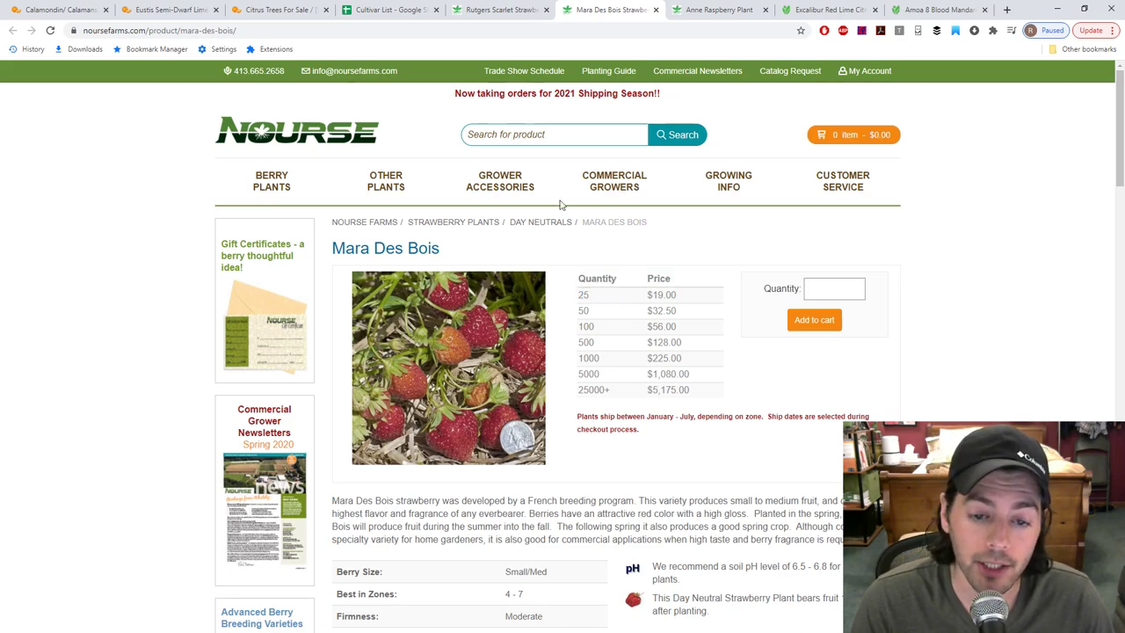
click(501, 11)
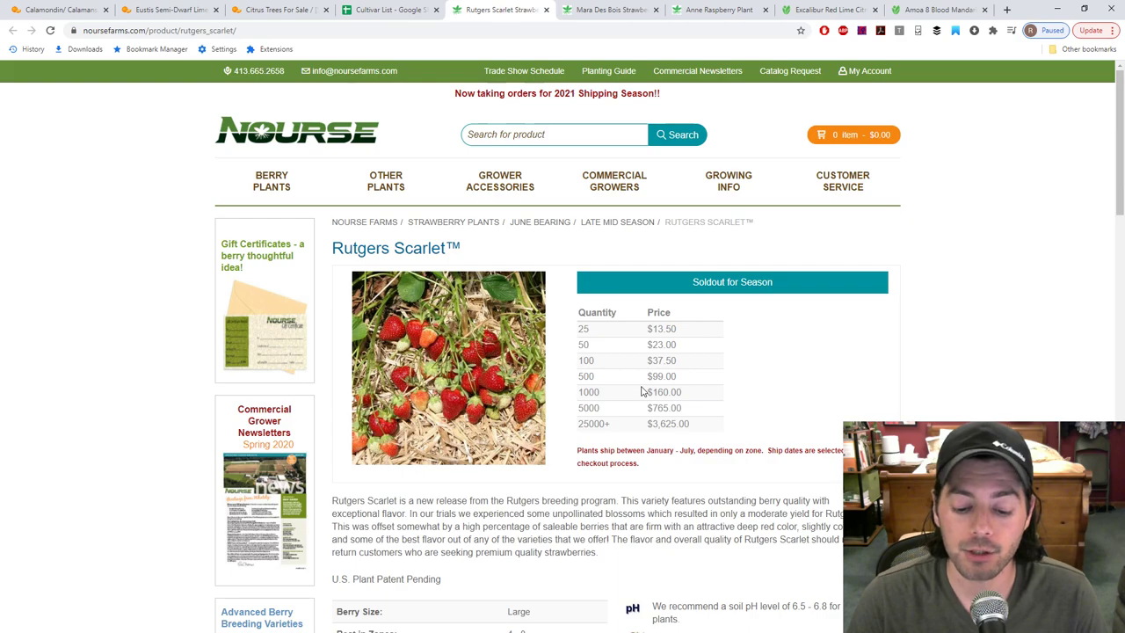
Step: Switch to the Cultivar List spreadsheet and examine the Rutger's Scarlet and Mara de Bois beds in the 2021 garden plan
click(384, 10)
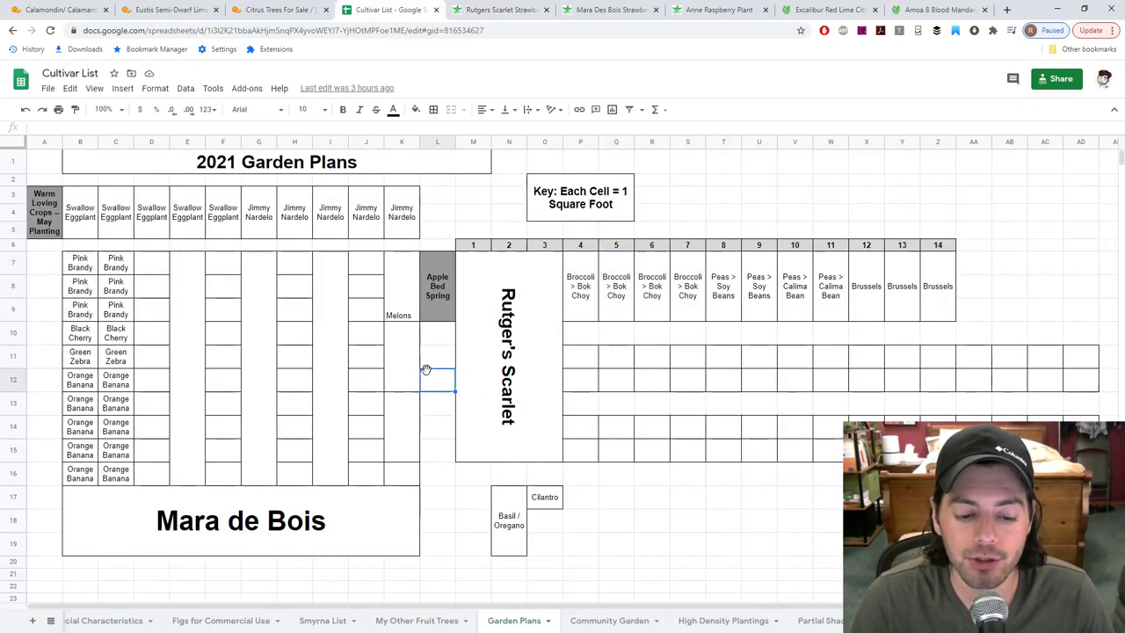
click(476, 285)
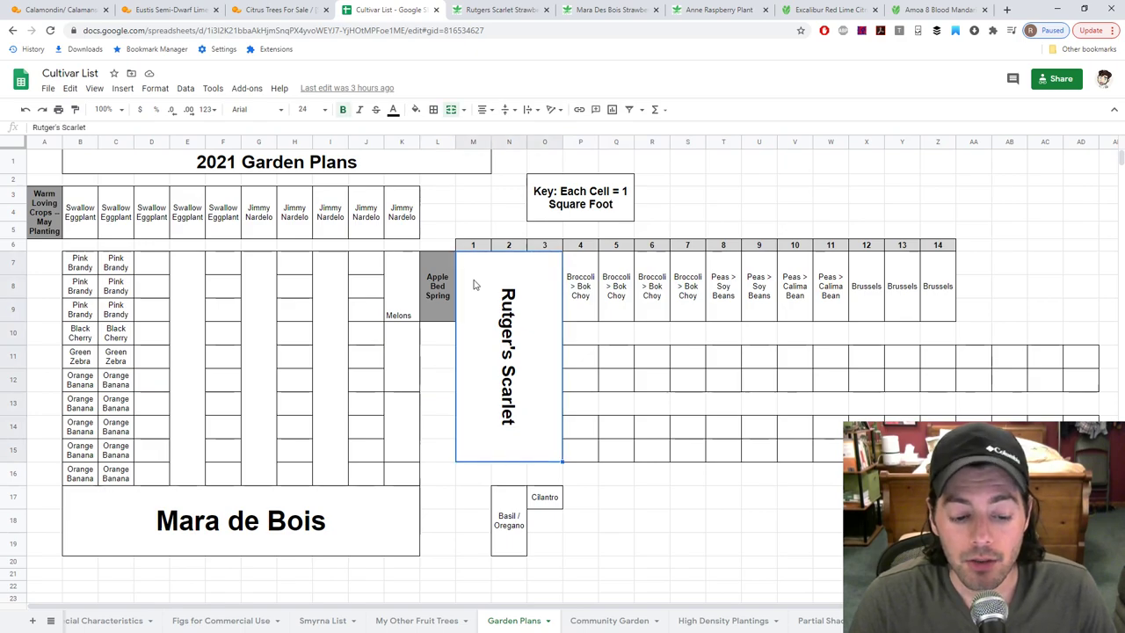
click(239, 538)
click(480, 360)
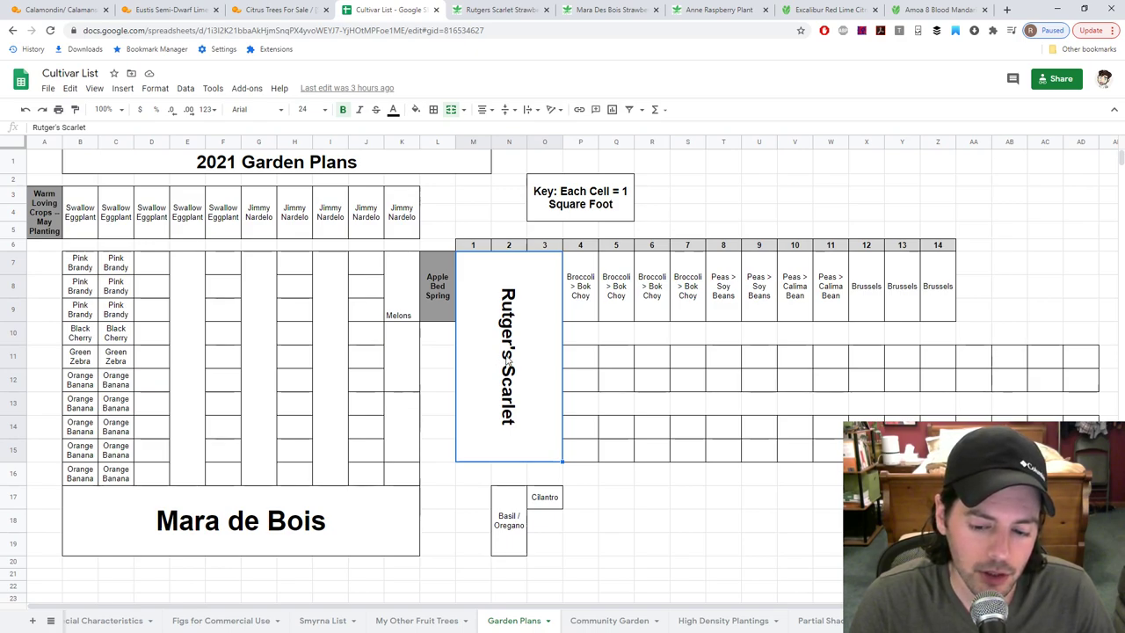
click(288, 535)
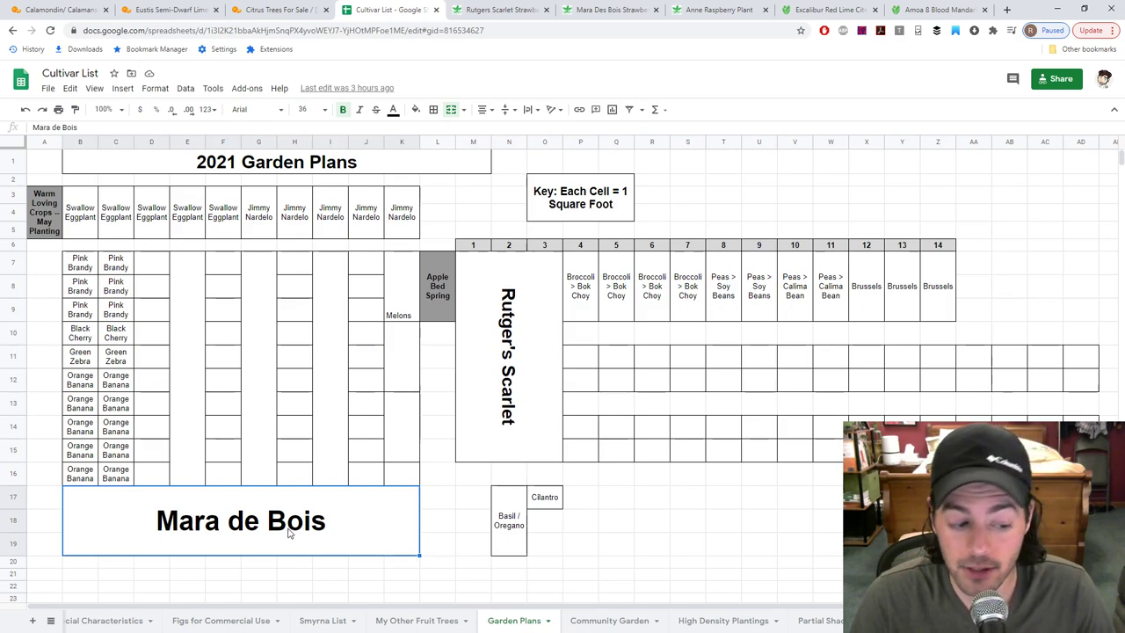
click(488, 375)
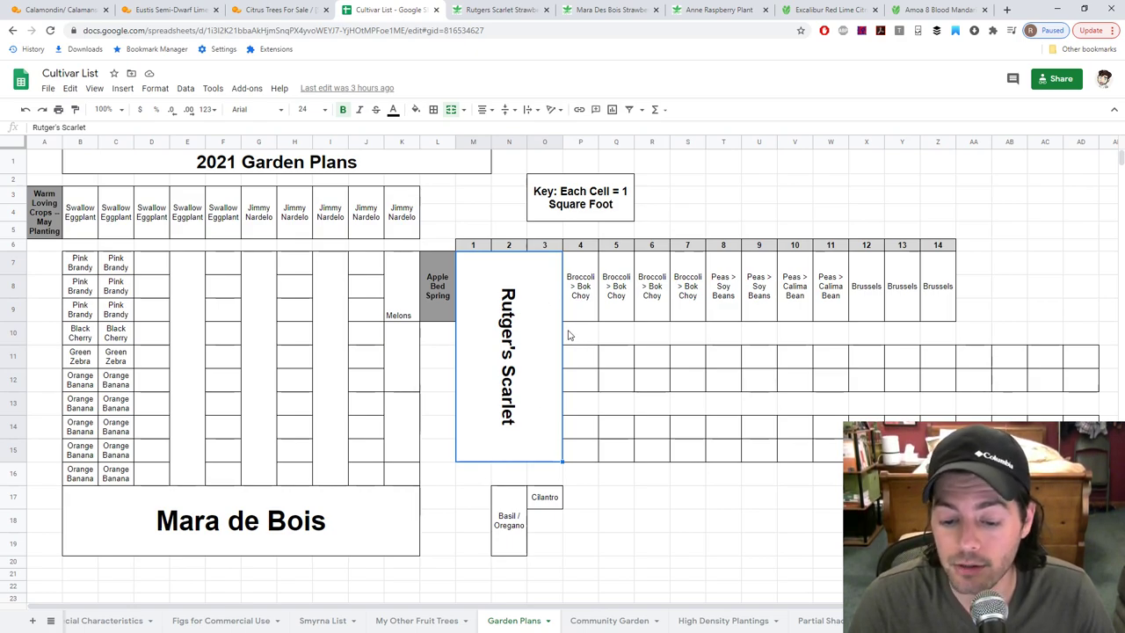
click(286, 518)
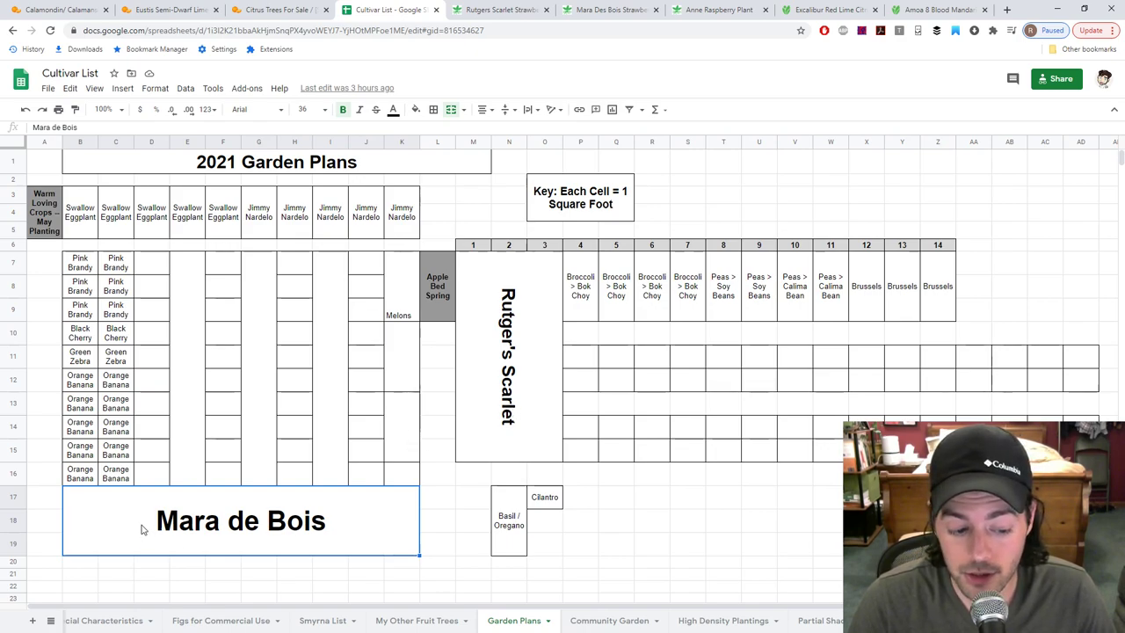
click(482, 429)
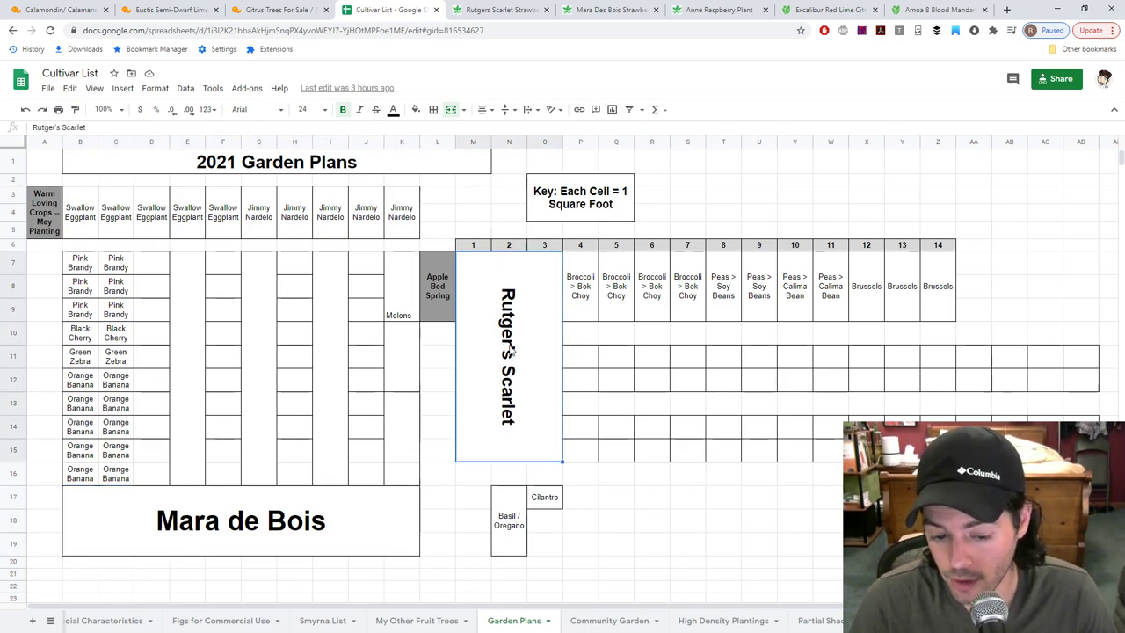
click(333, 514)
click(515, 370)
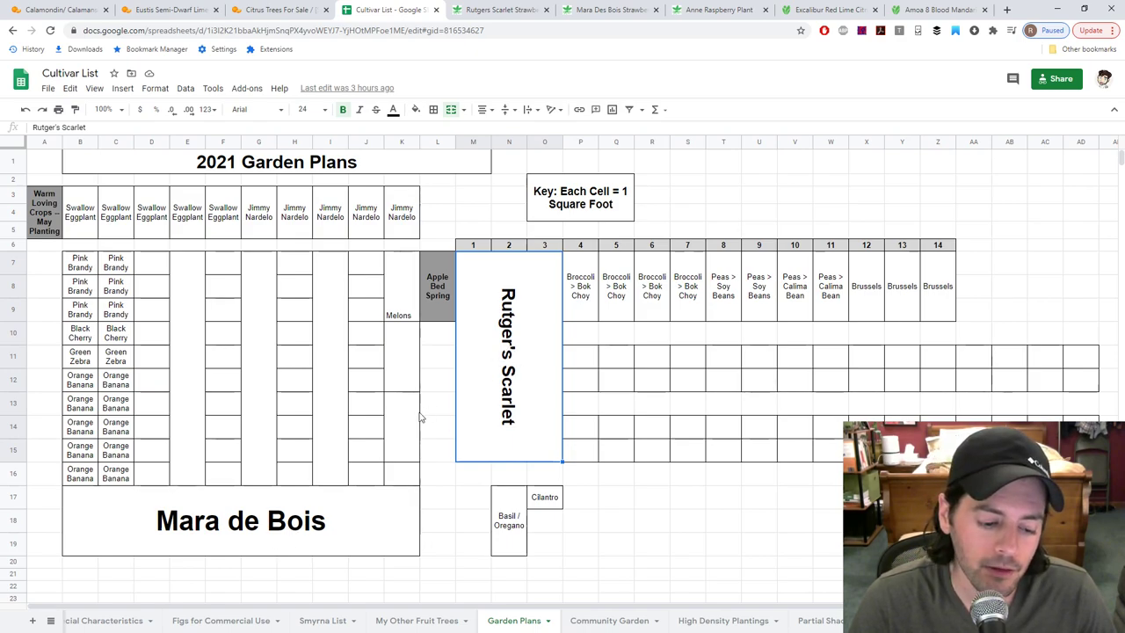
click(243, 532)
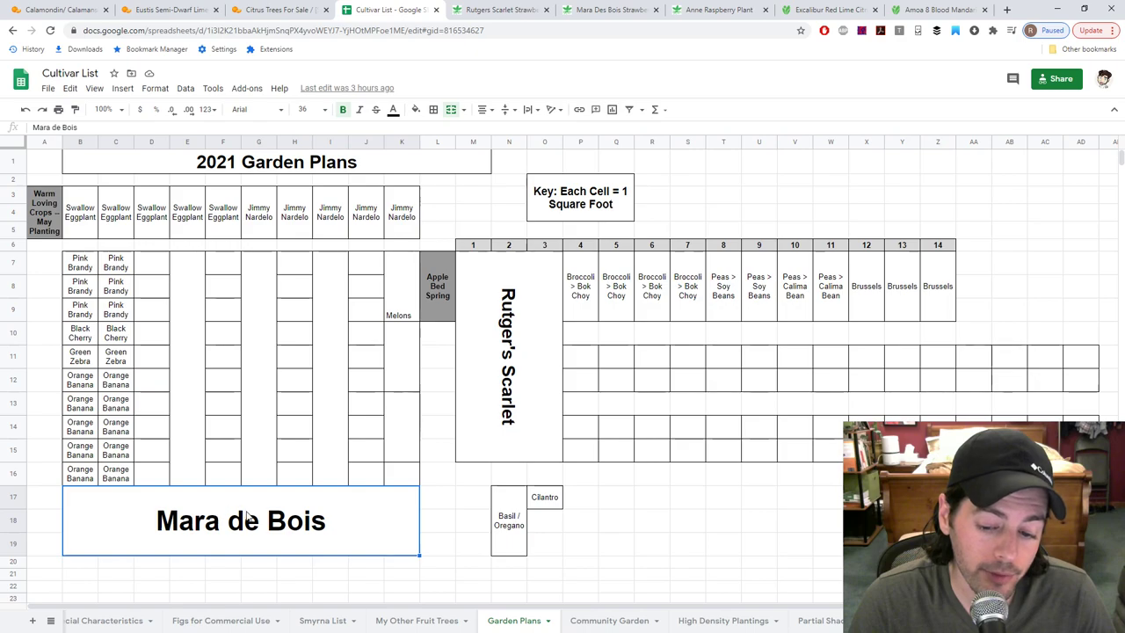
Step: Examine the Rutger's Scarlet bed, the Apple Bed Spring row and the two empty beds in rows 11–12 and 14–15
click(517, 343)
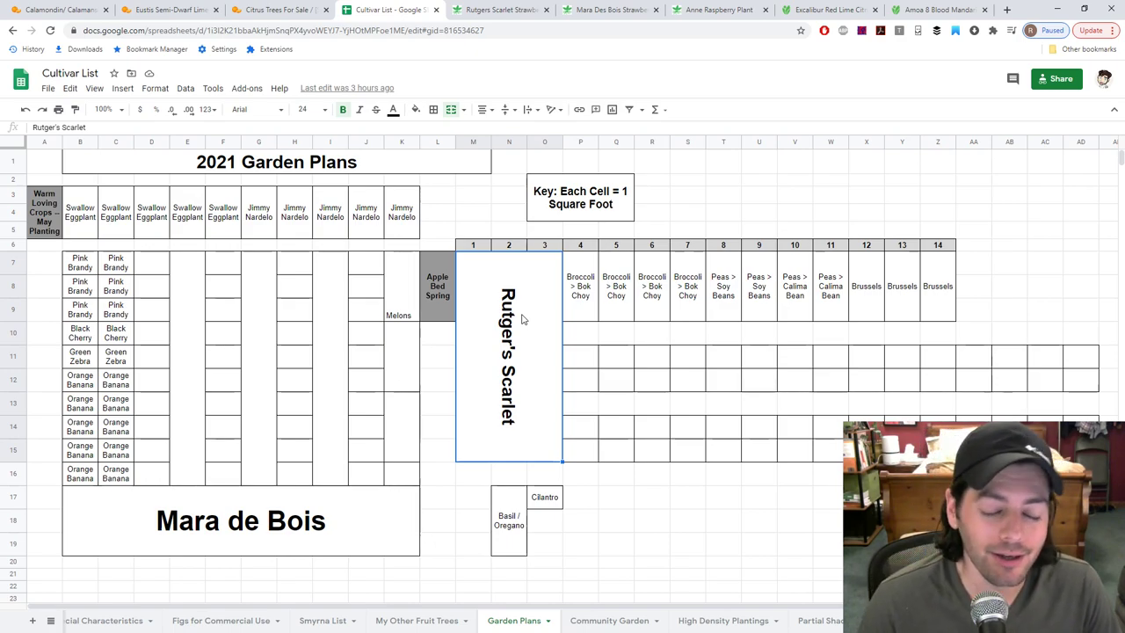
click(471, 220)
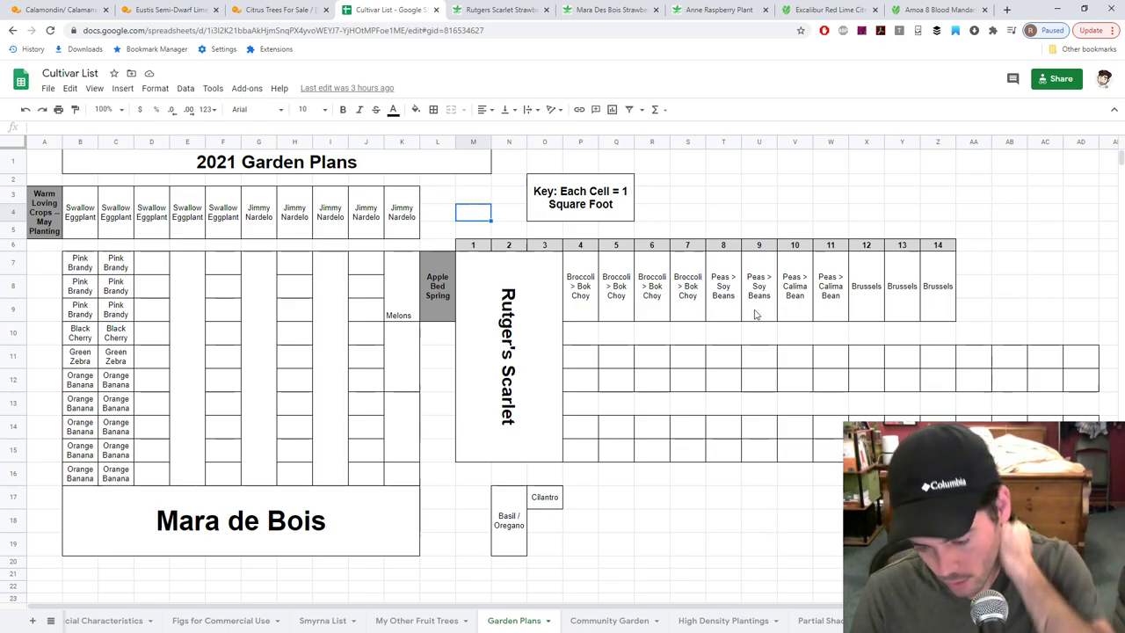
drag(587, 303, 952, 303)
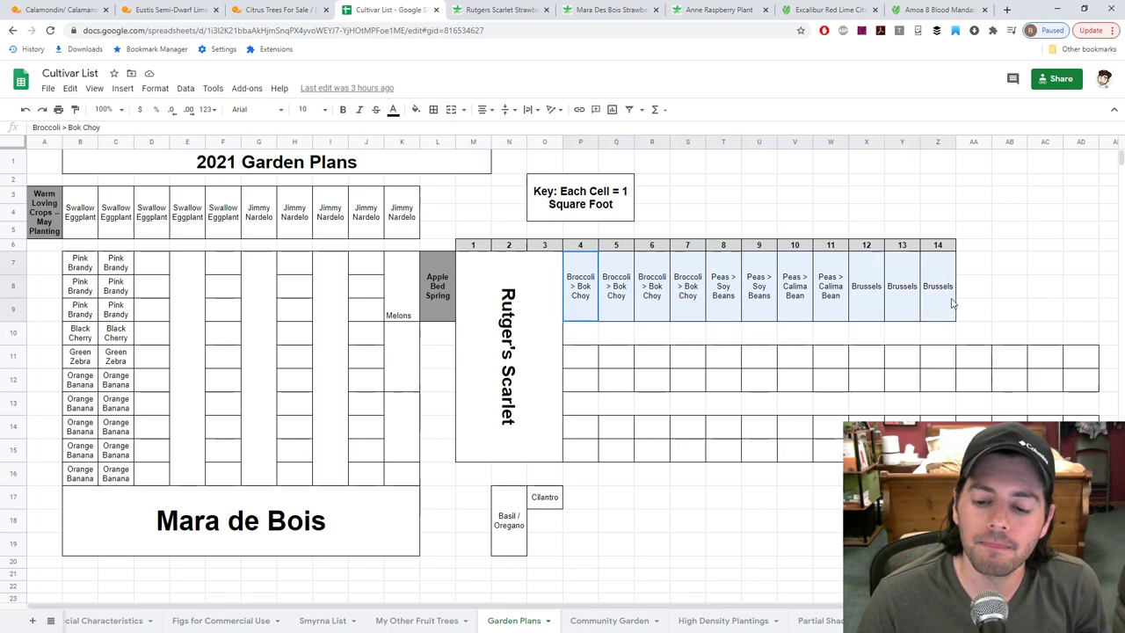
drag(577, 364, 1106, 375)
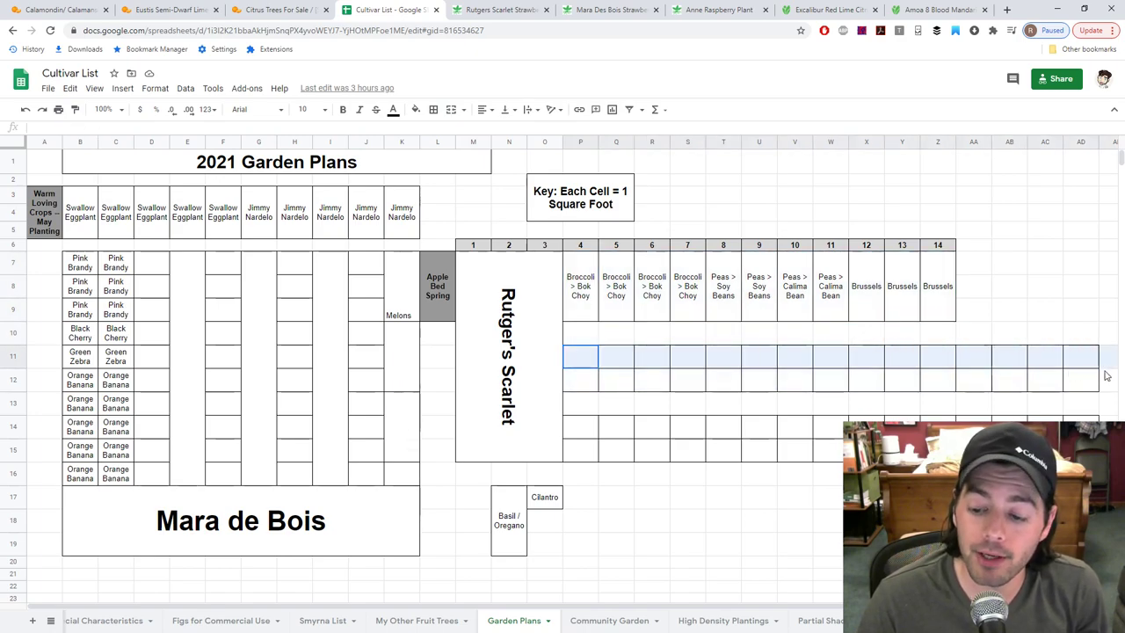
drag(580, 429, 1082, 448)
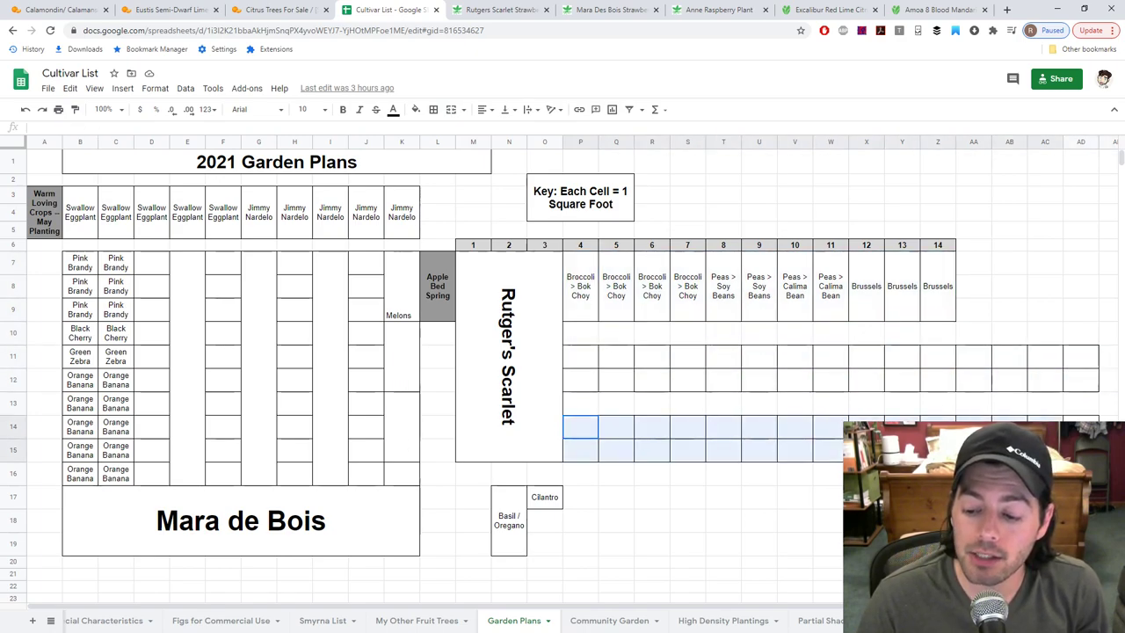
drag(576, 360, 1093, 394)
drag(584, 429, 1081, 449)
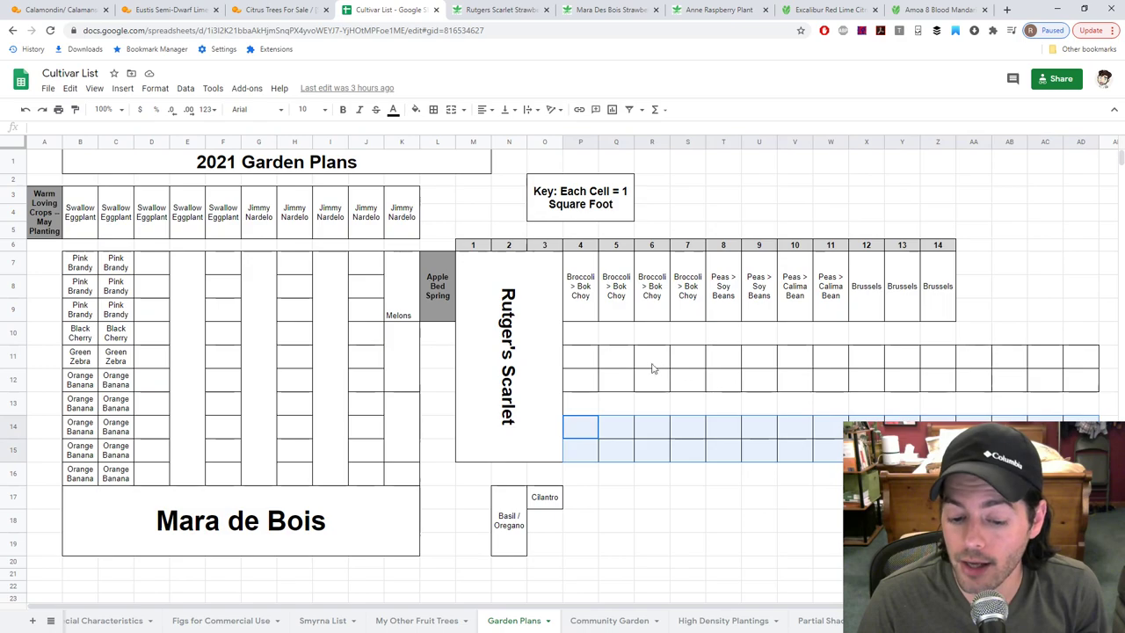
drag(586, 367, 1070, 387)
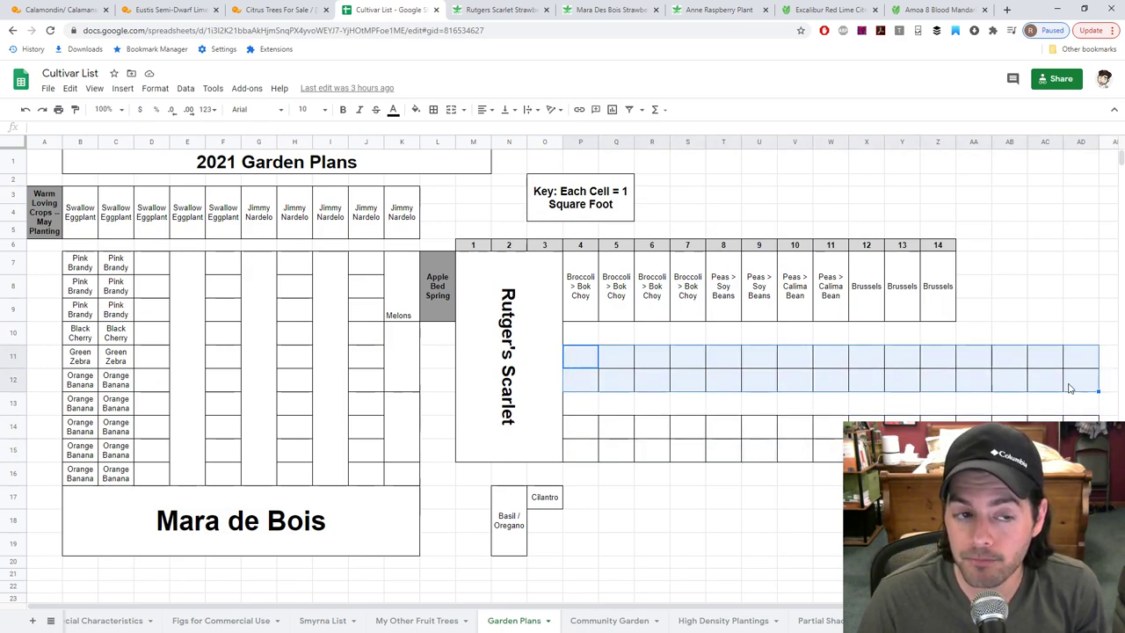
drag(593, 430, 1081, 450)
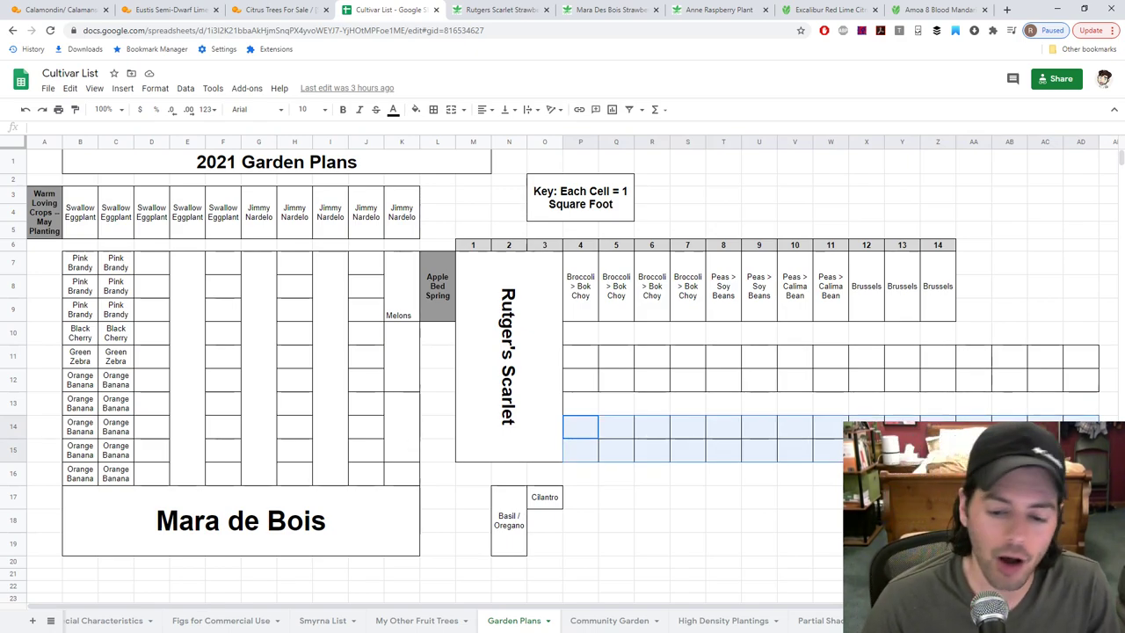
click(585, 358)
shift+click(1092, 386)
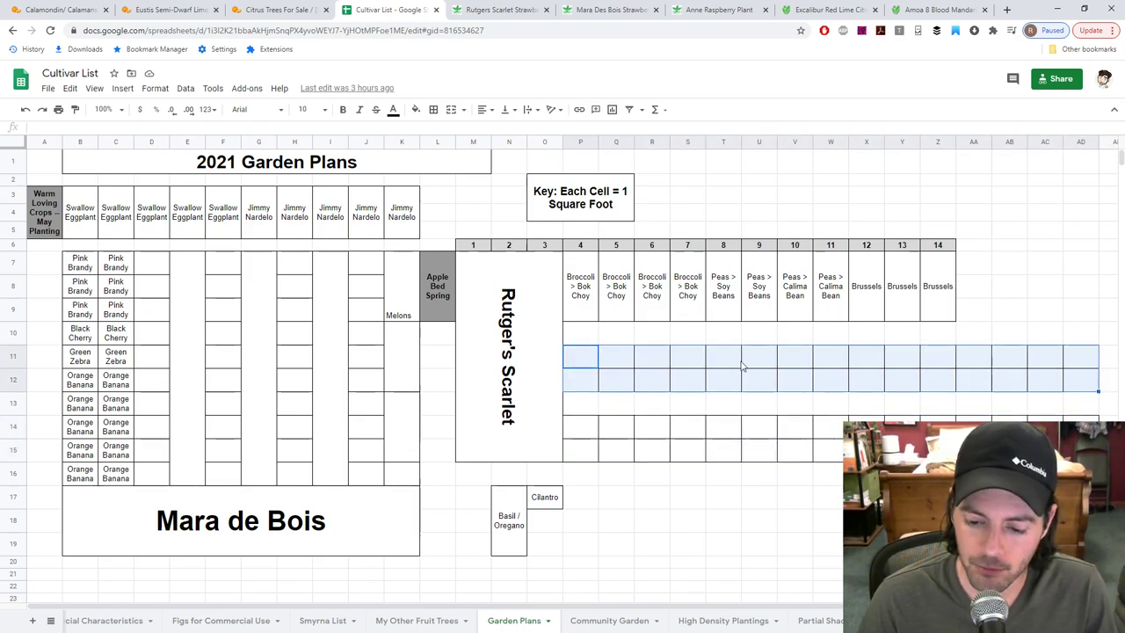
Step: Compare the empty bed in rows 11–12 with the broccoli, pea and bean succession crops planned in the Apple Bed
click(618, 362)
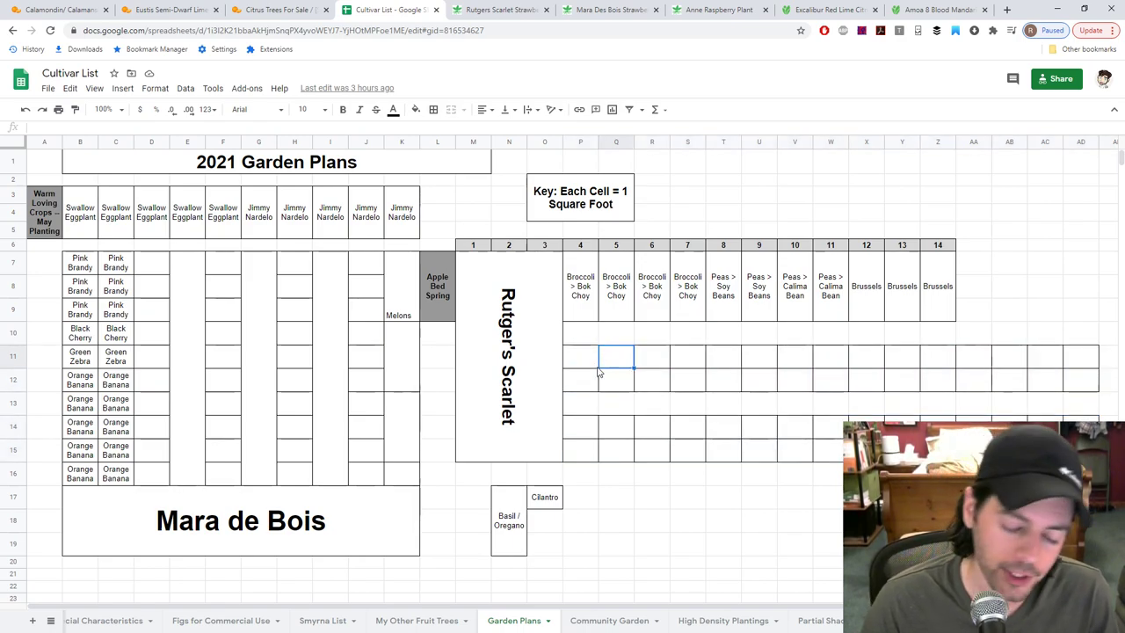
click(577, 363)
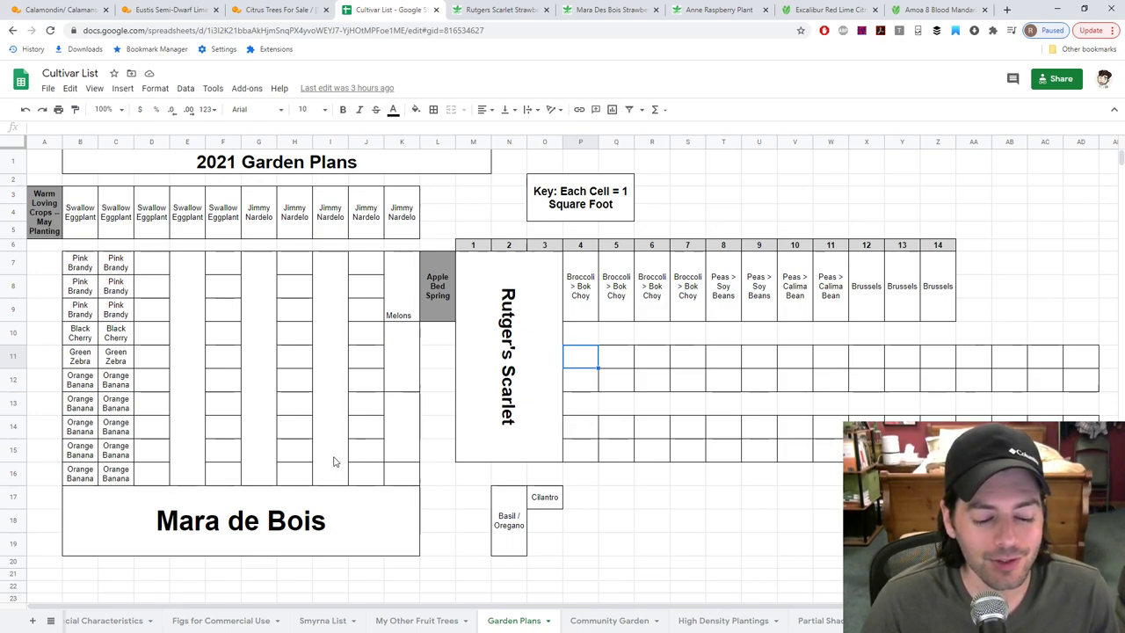
mouse_move(595, 369)
mouse_down()
mouse_move(839, 399)
mouse_move(849, 390)
mouse_move(1080, 384)
mouse_move(610, 378)
mouse_move(591, 365)
mouse_up()
click(592, 364)
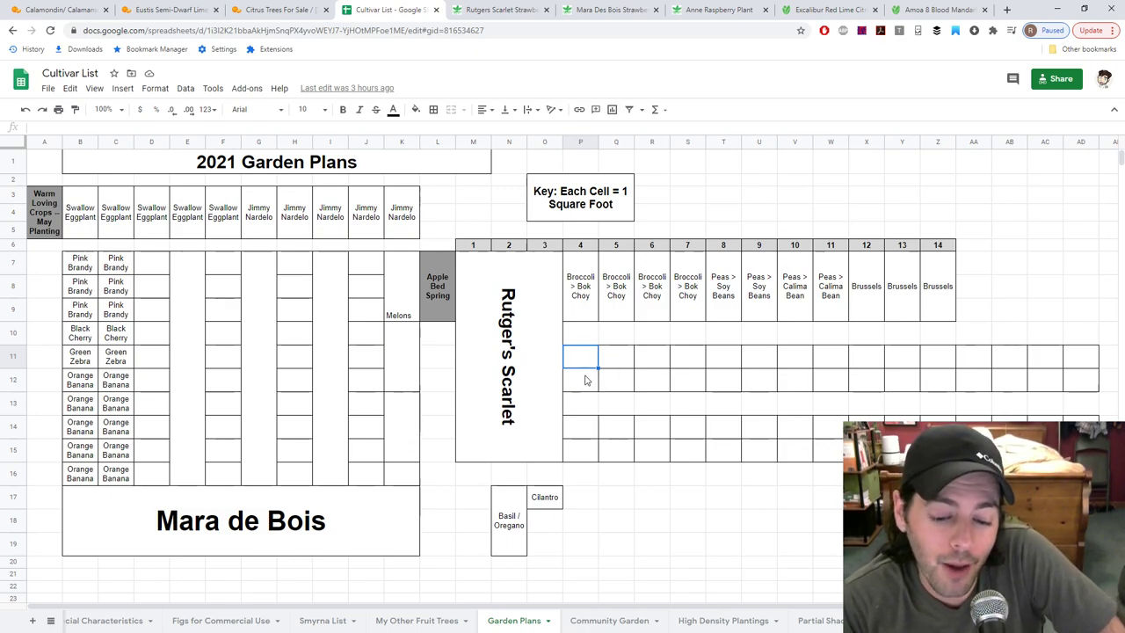
click(586, 379)
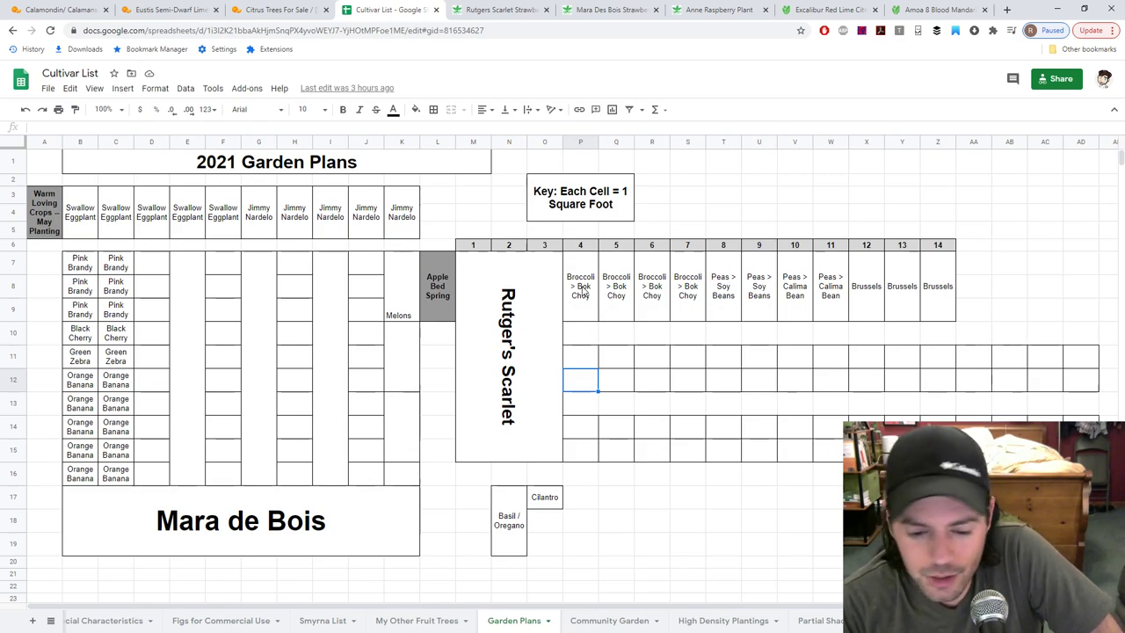
drag(583, 293, 786, 309)
click(804, 301)
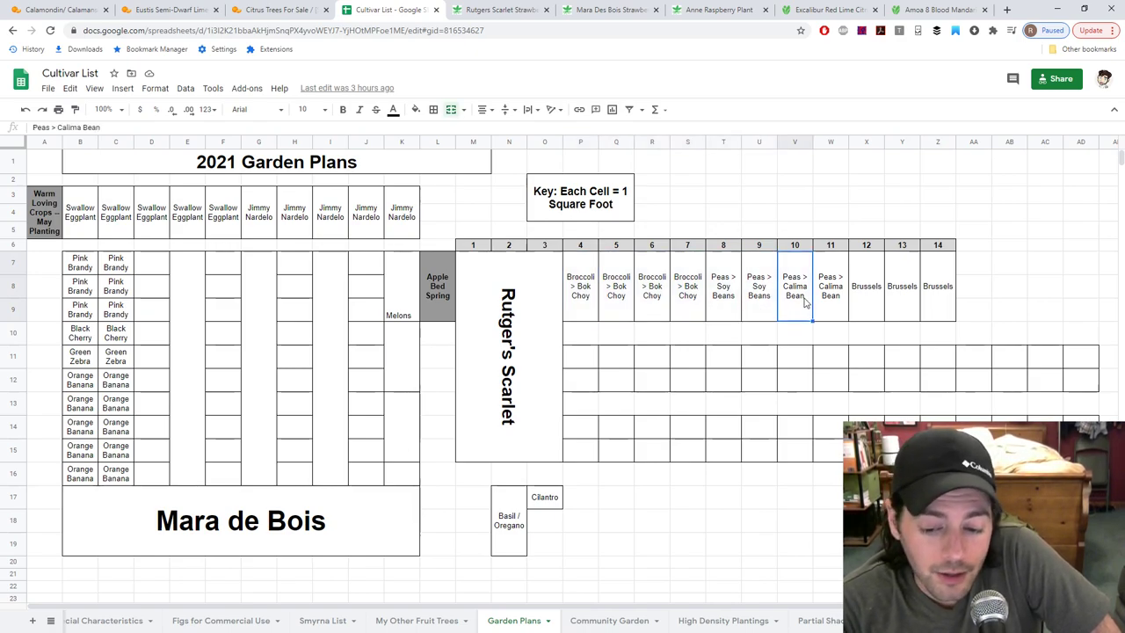
click(840, 297)
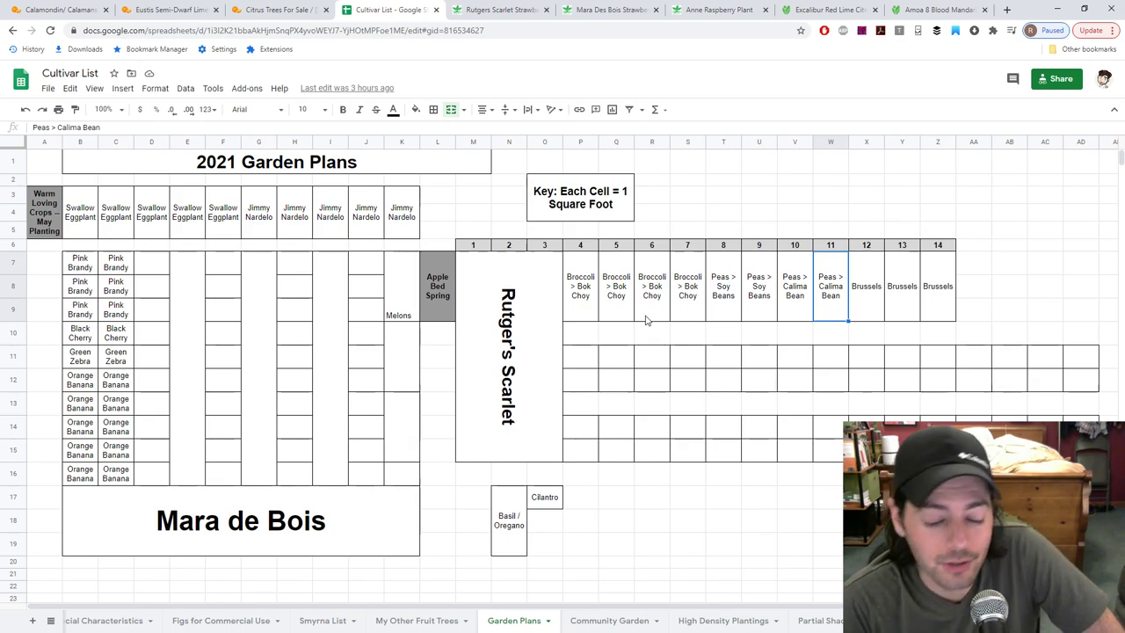
click(586, 355)
shift+click(897, 382)
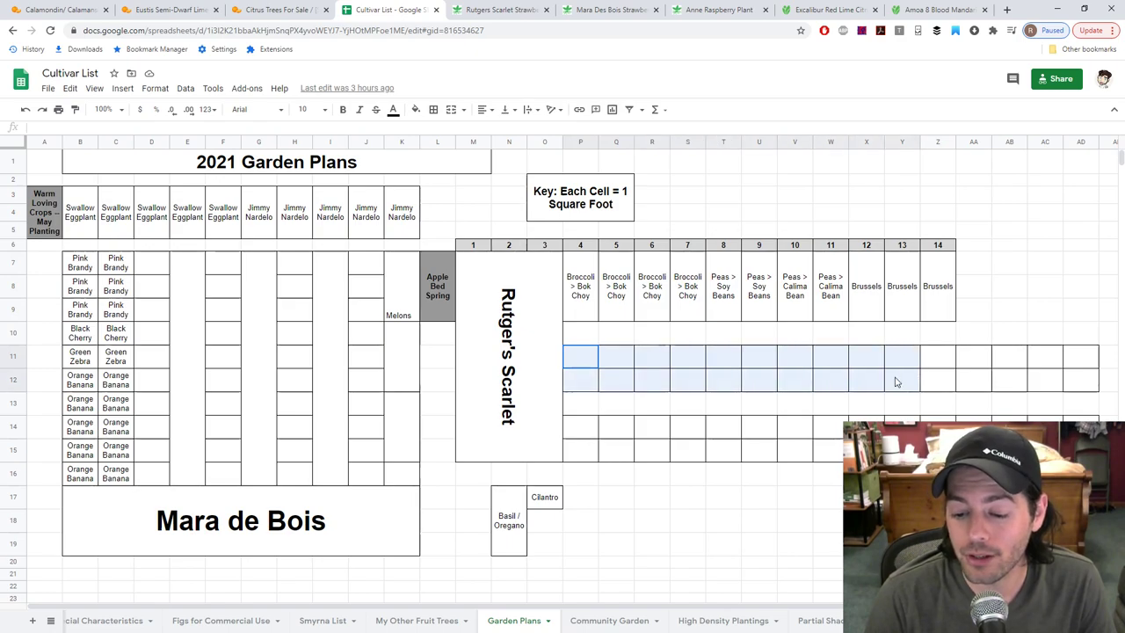
click(897, 381)
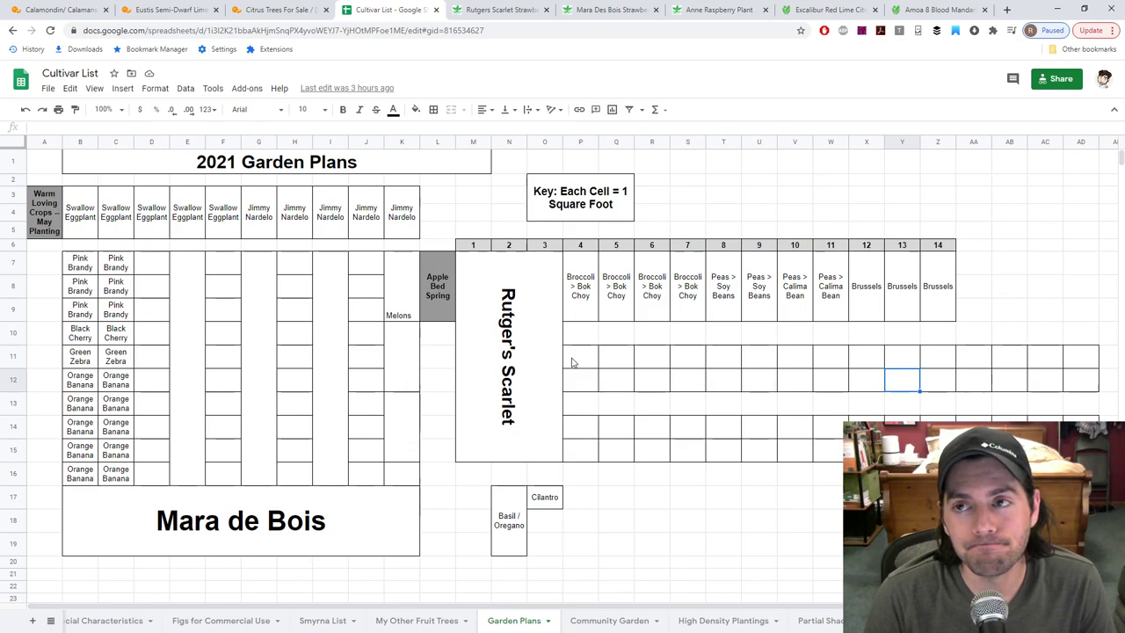
drag(566, 362, 1083, 387)
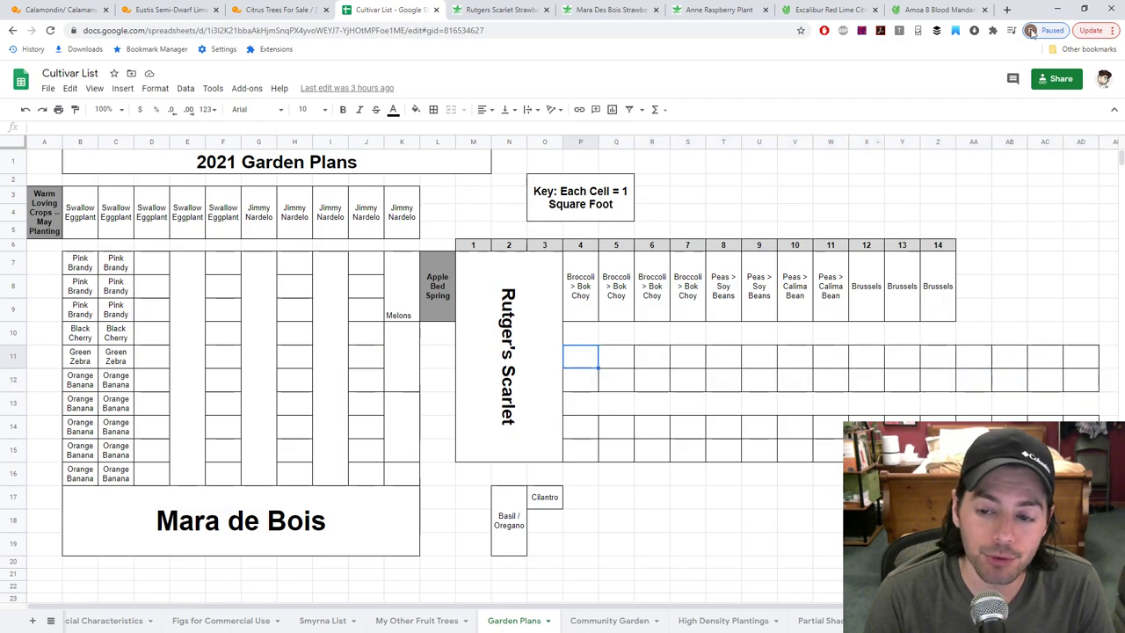
Step: Search for rareseeds in a new browser tab, open the Baker Creek Heirloom Seeds site and browse its vegetable seed categories
click(1006, 9)
text(rare sea)
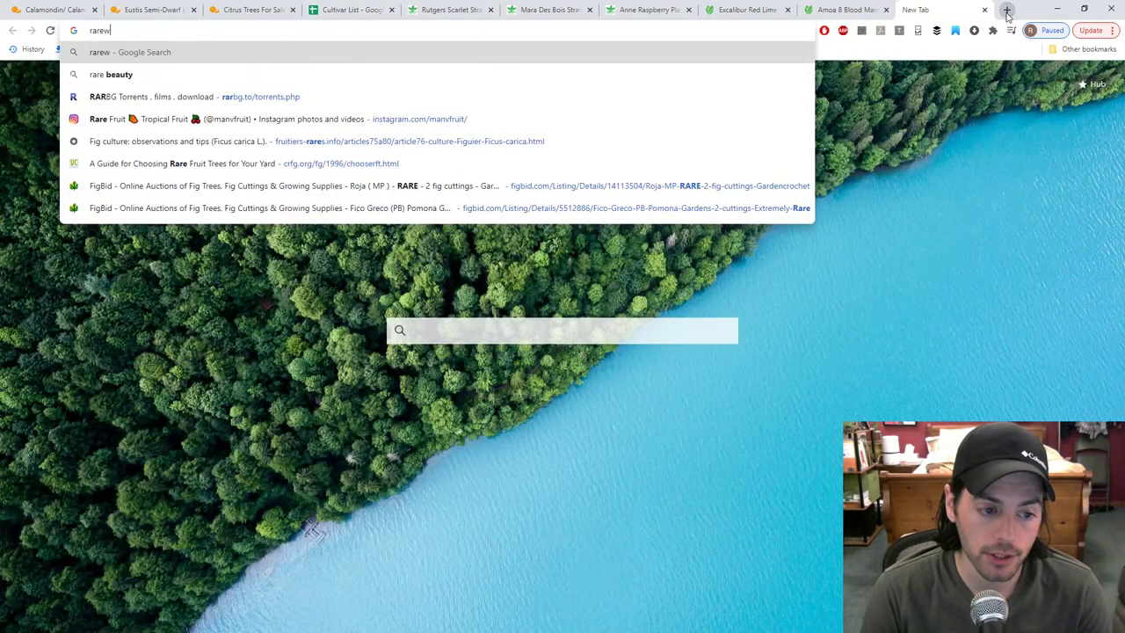
key(BackSpace)
key(BackSpace)
key(BackSpace)
key(BackSpace)
text(seed)
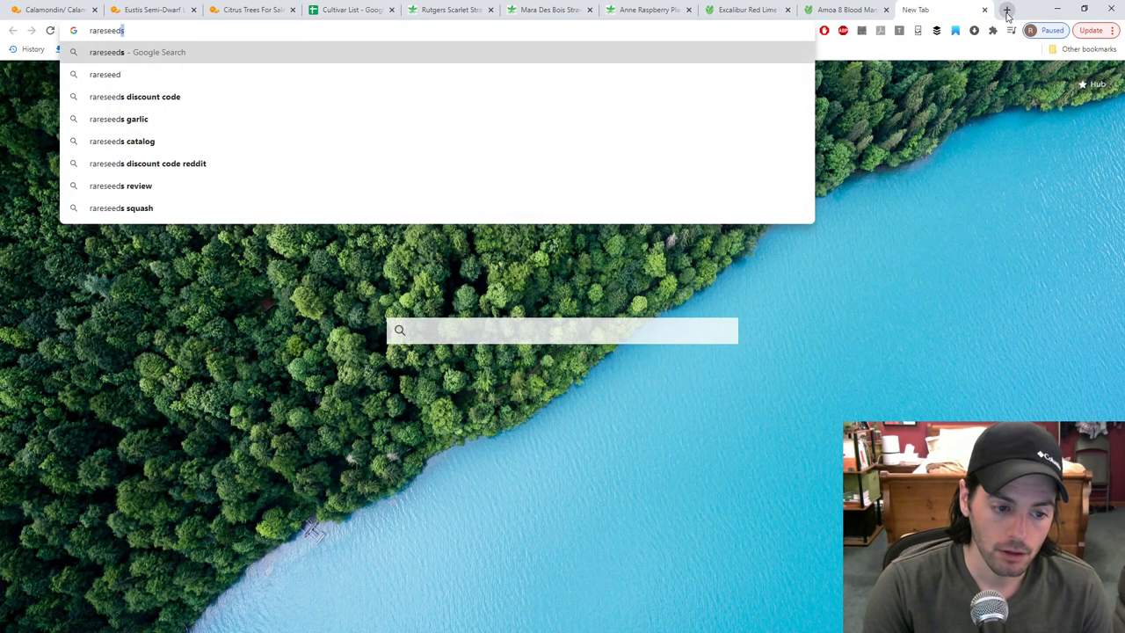
key(Return)
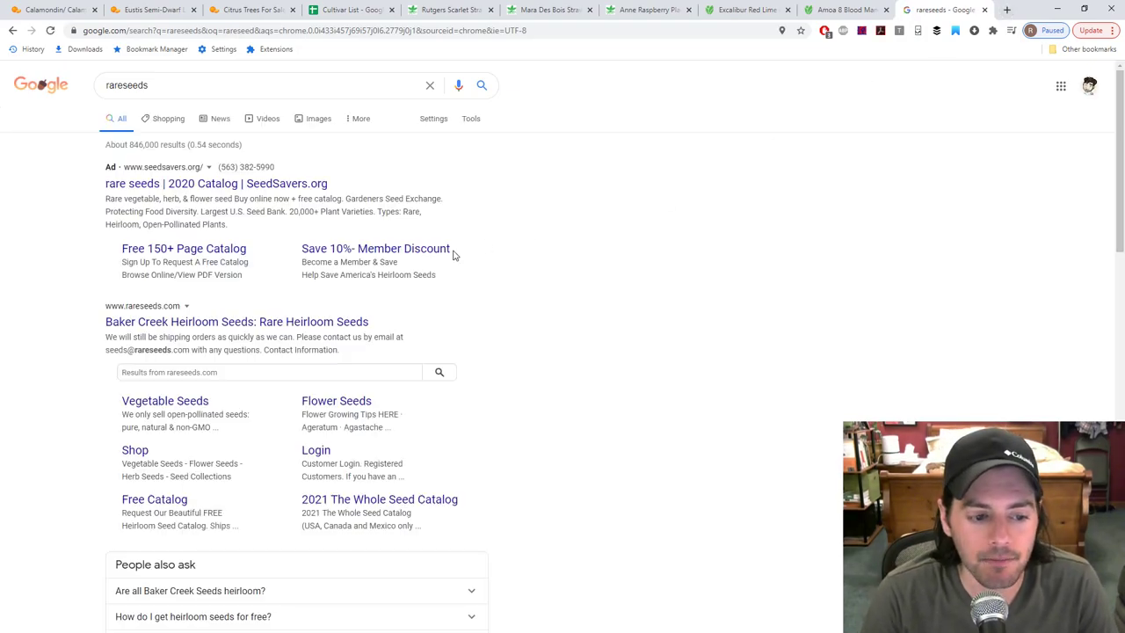
click(220, 323)
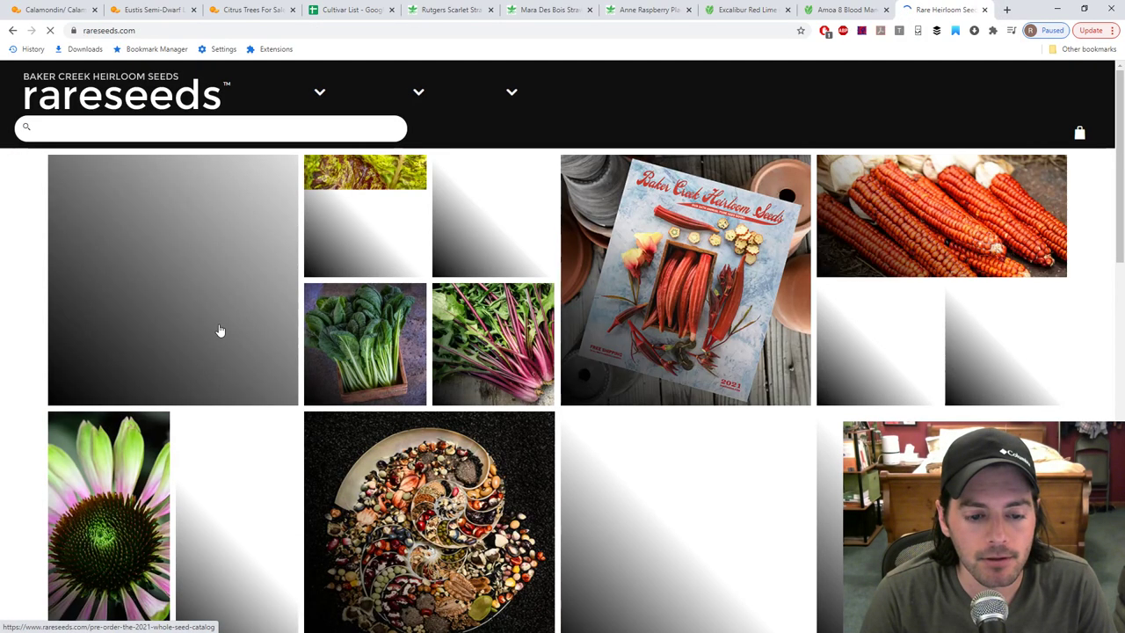
mouse_move(302, 94)
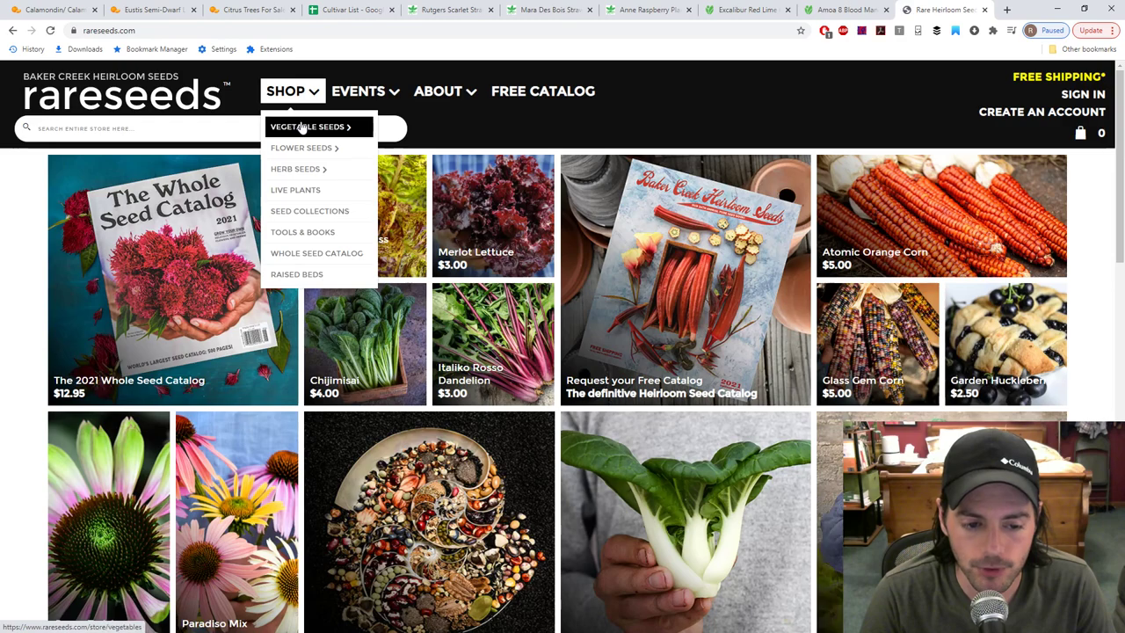
mouse_move(303, 128)
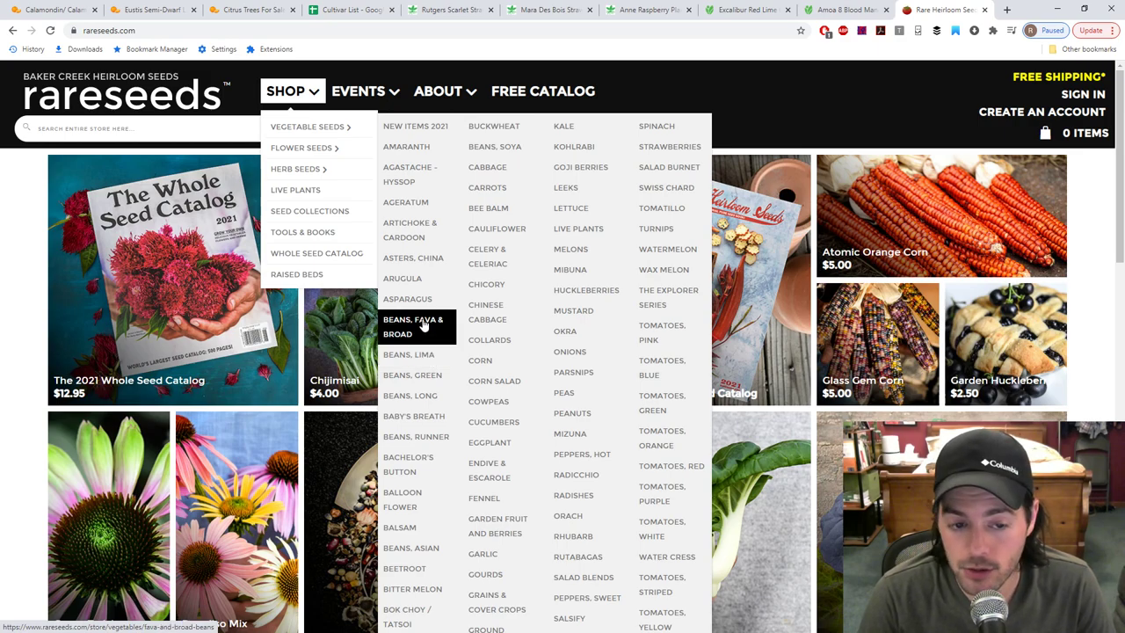
Step: Return to the Cultivar List spreadsheet, merge the empty bed P14:AD15 into one cell and enter Fava Beans
click(347, 10)
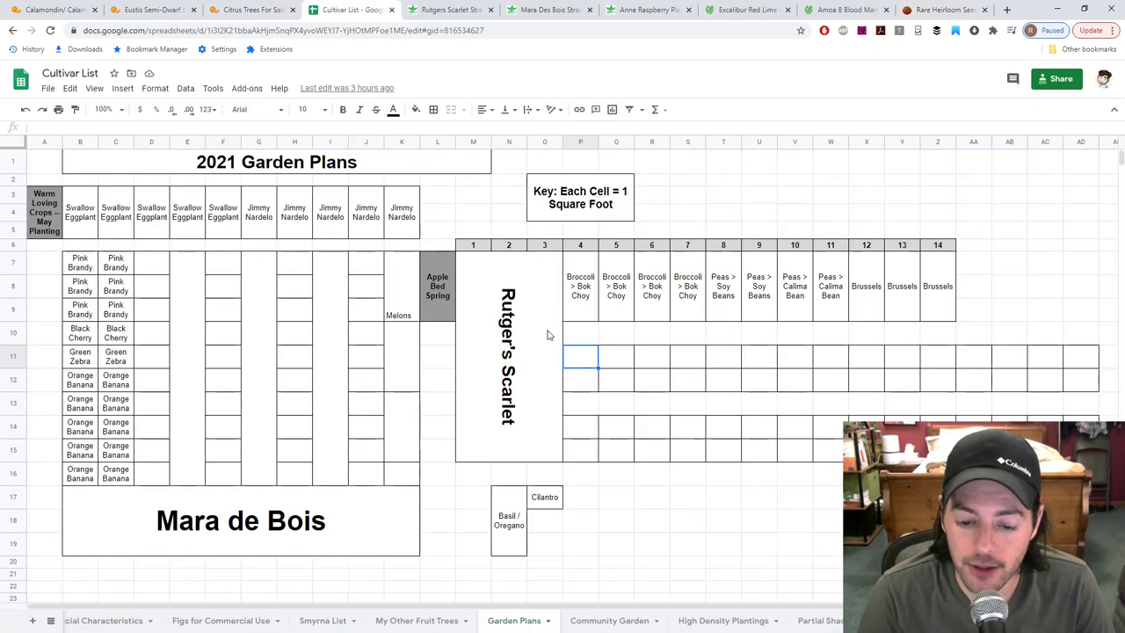
drag(580, 366, 1049, 387)
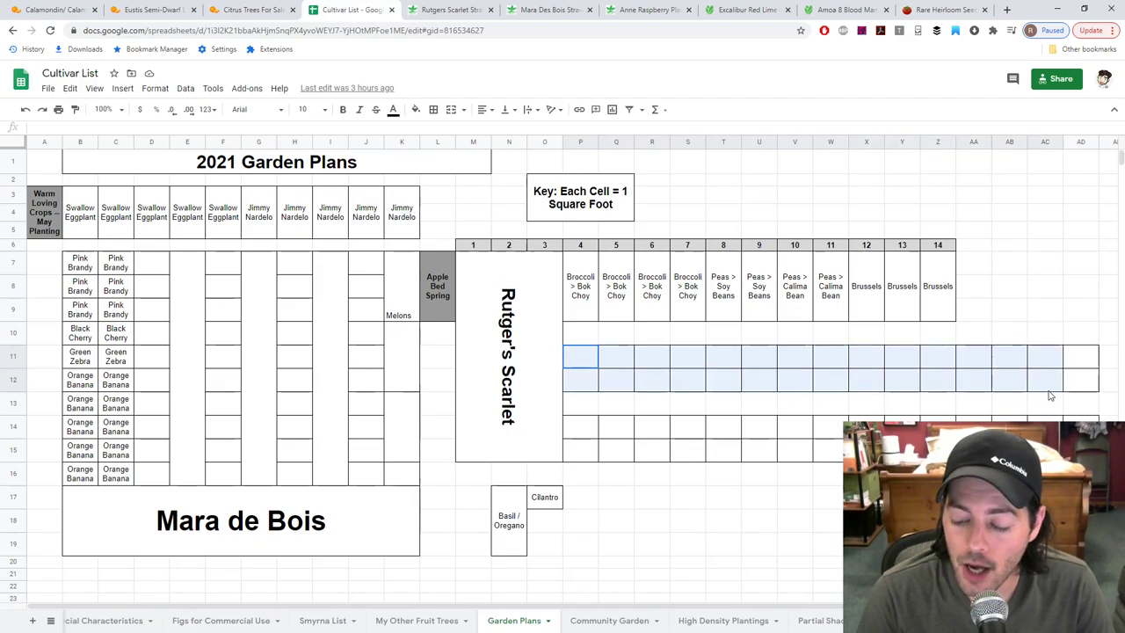
drag(580, 429, 1046, 451)
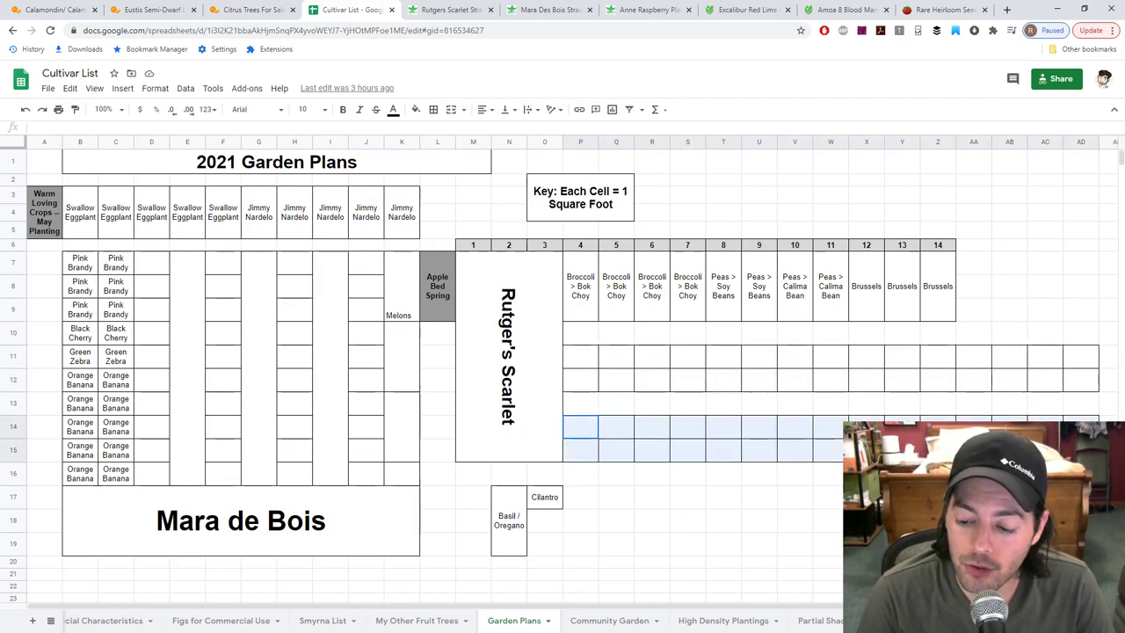
click(451, 109)
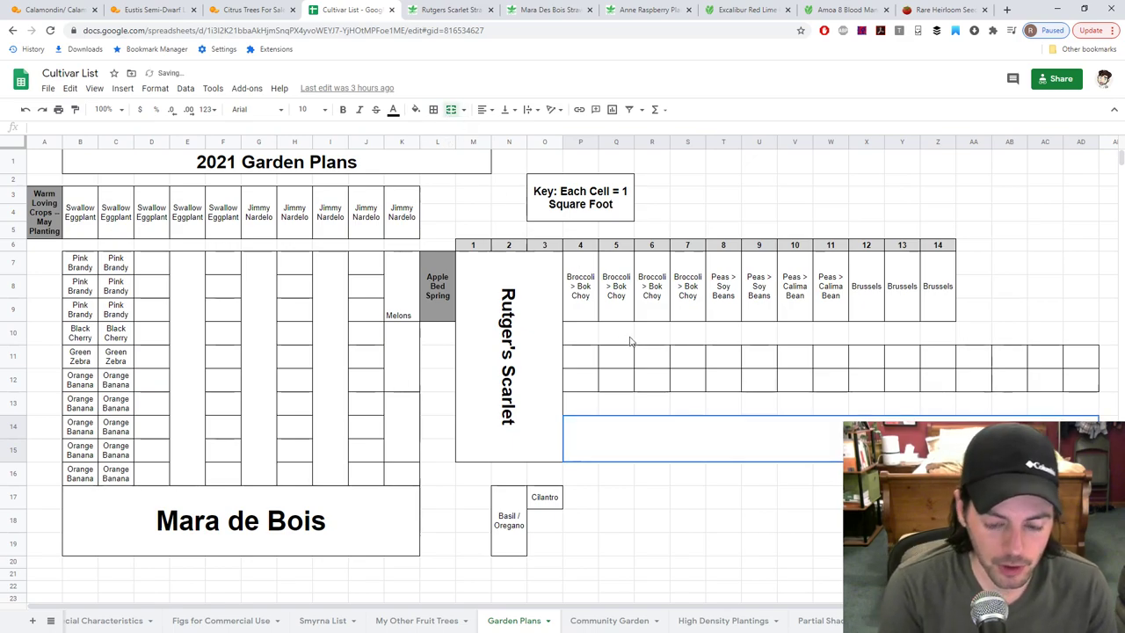
text(Fava Beans)
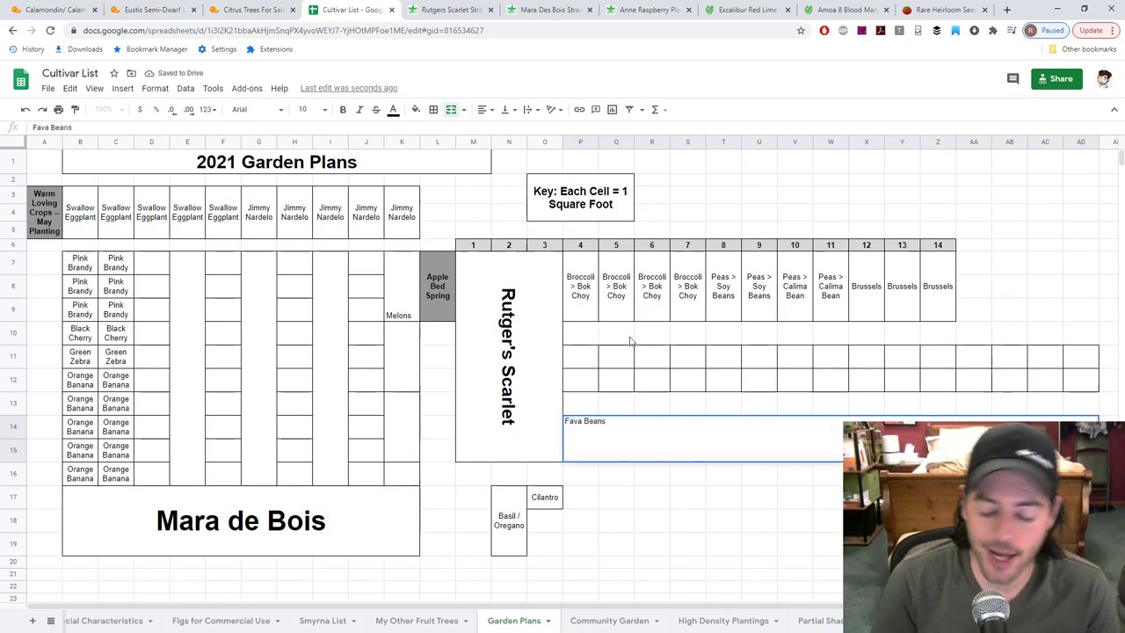
click(677, 358)
Step: Center the Fava Beans label horizontally and vertically in its bed and format it as bold at font size 36
click(685, 444)
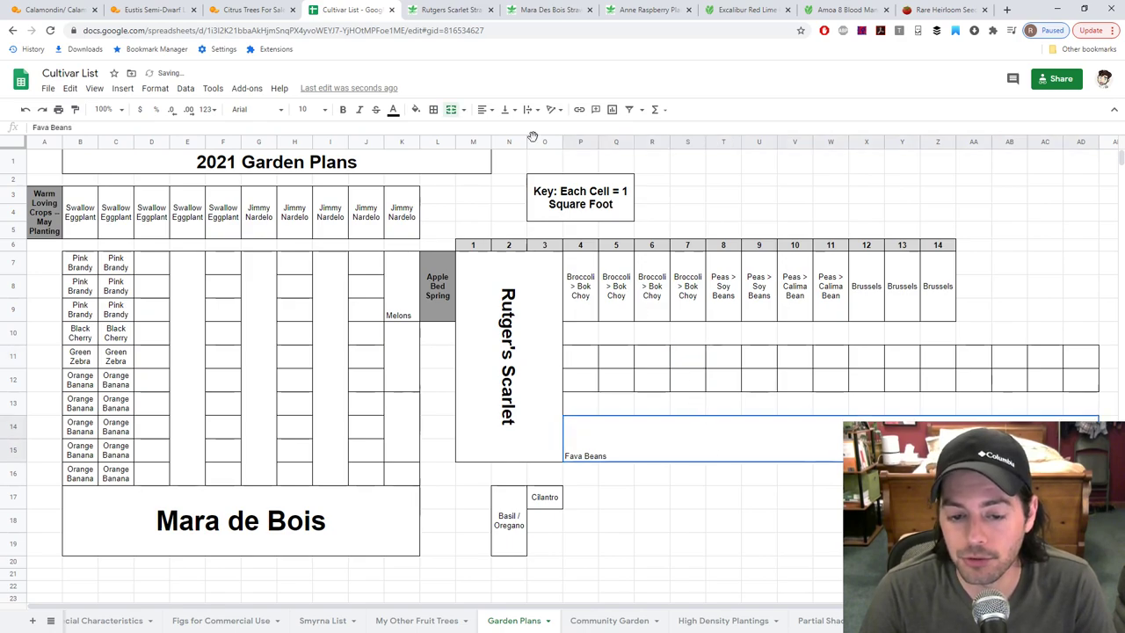
click(484, 109)
click(512, 129)
click(324, 109)
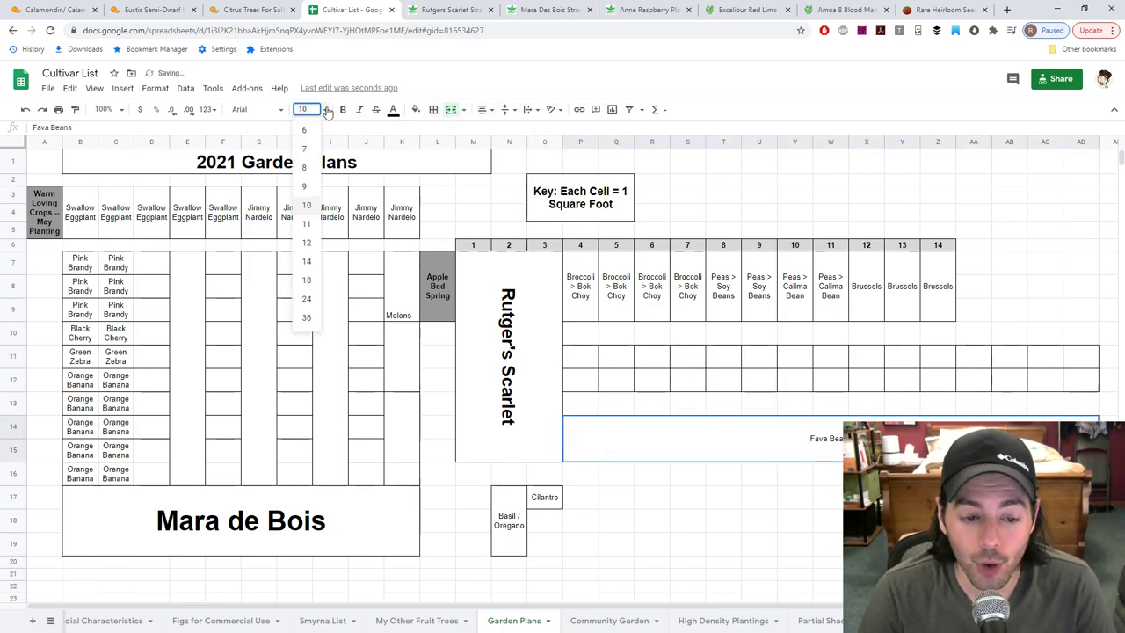
click(314, 322)
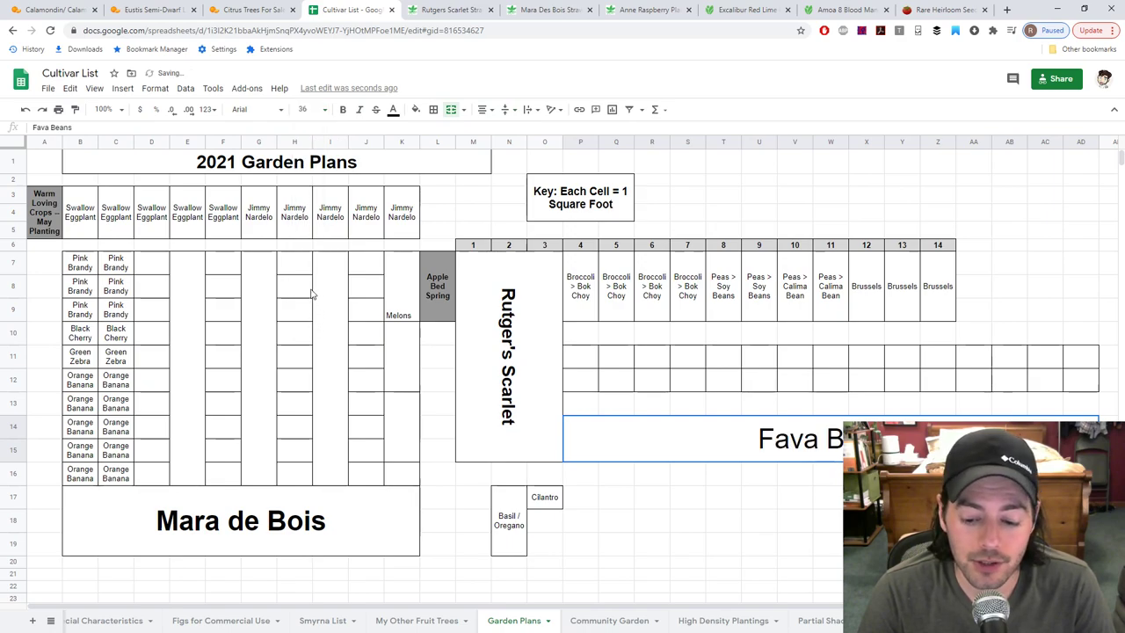
click(343, 110)
click(697, 408)
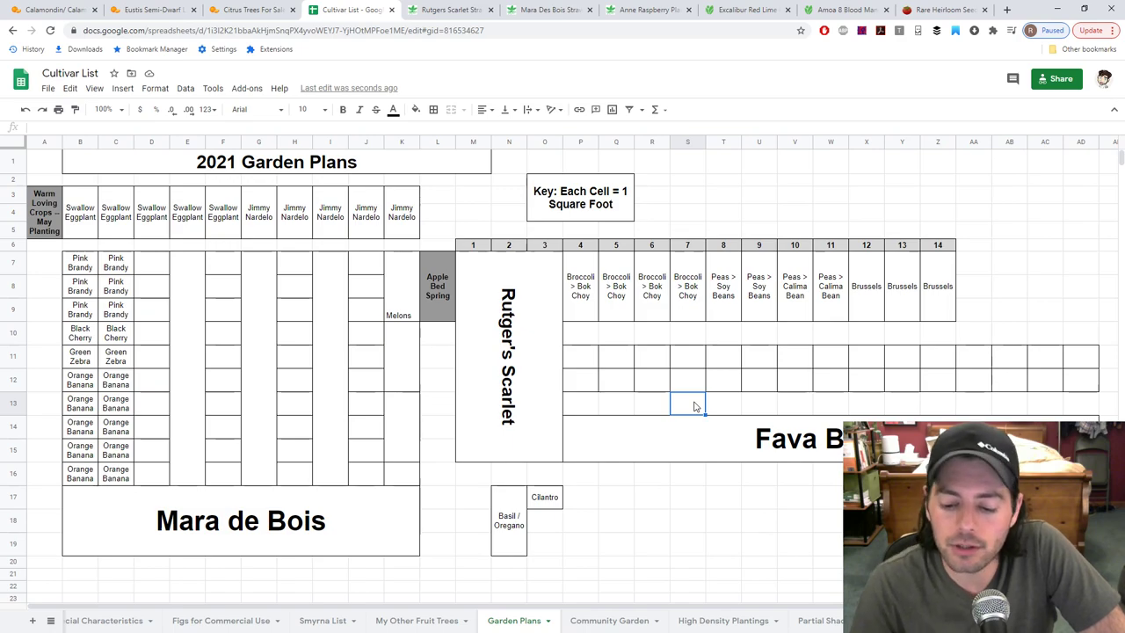
Step: Switch to the Baker Creek rareseeds site and look through its vegetable seed categories again
click(688, 444)
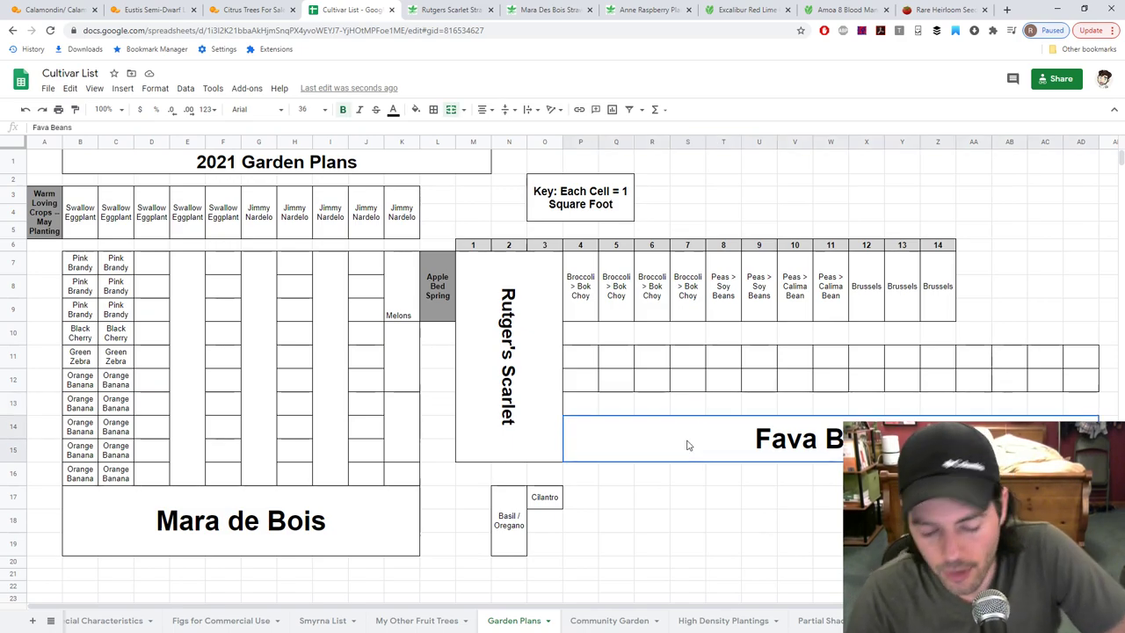
click(929, 11)
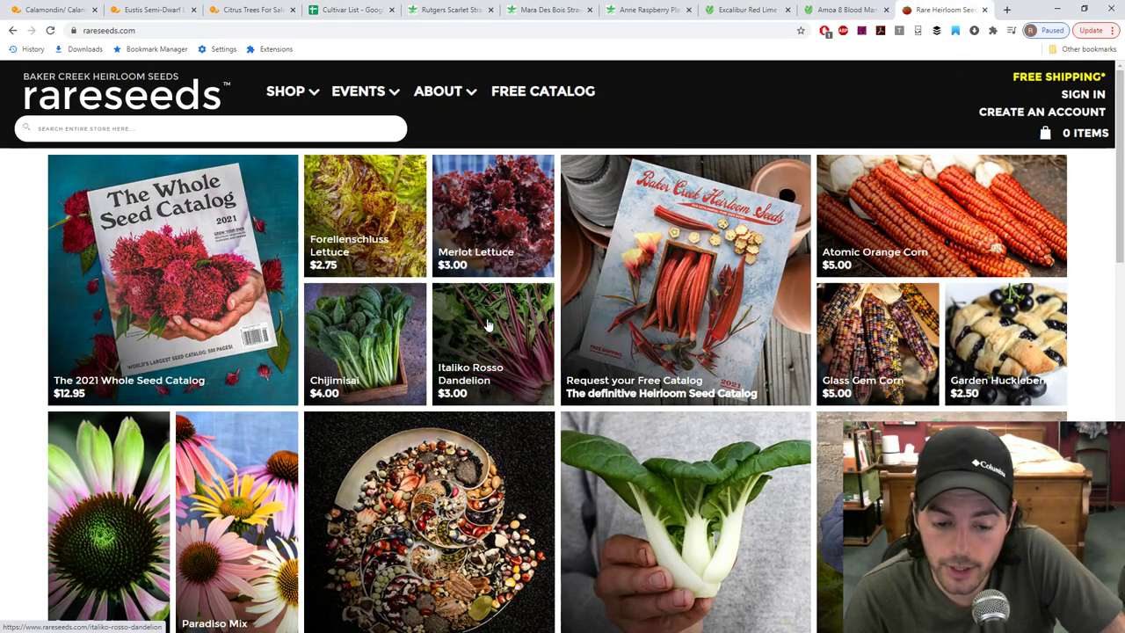
mouse_move(300, 101)
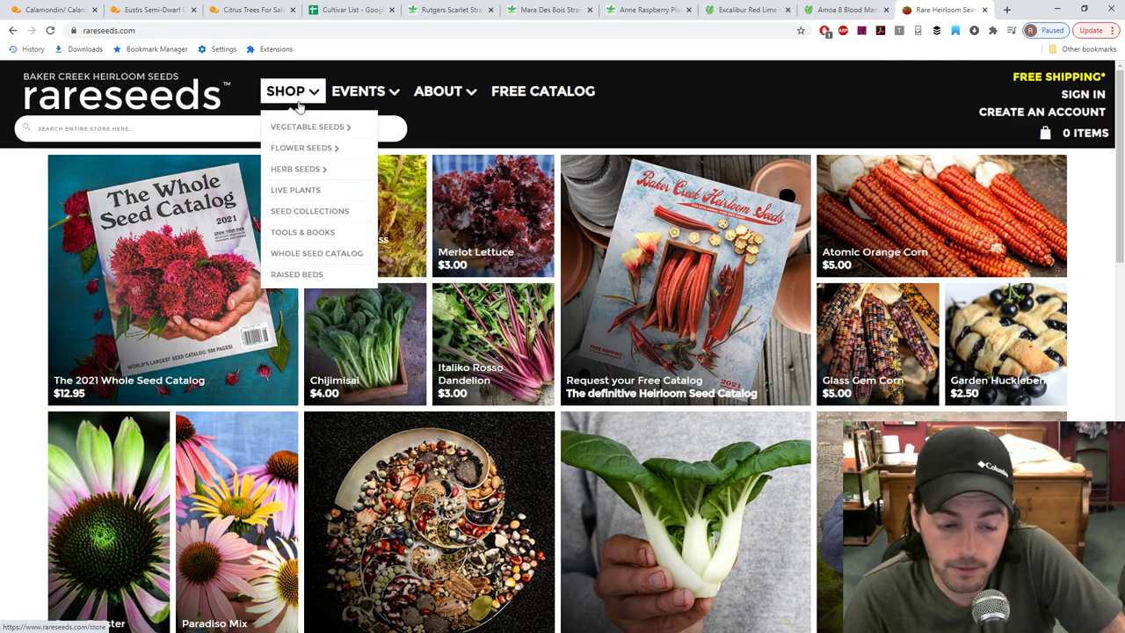
mouse_move(334, 128)
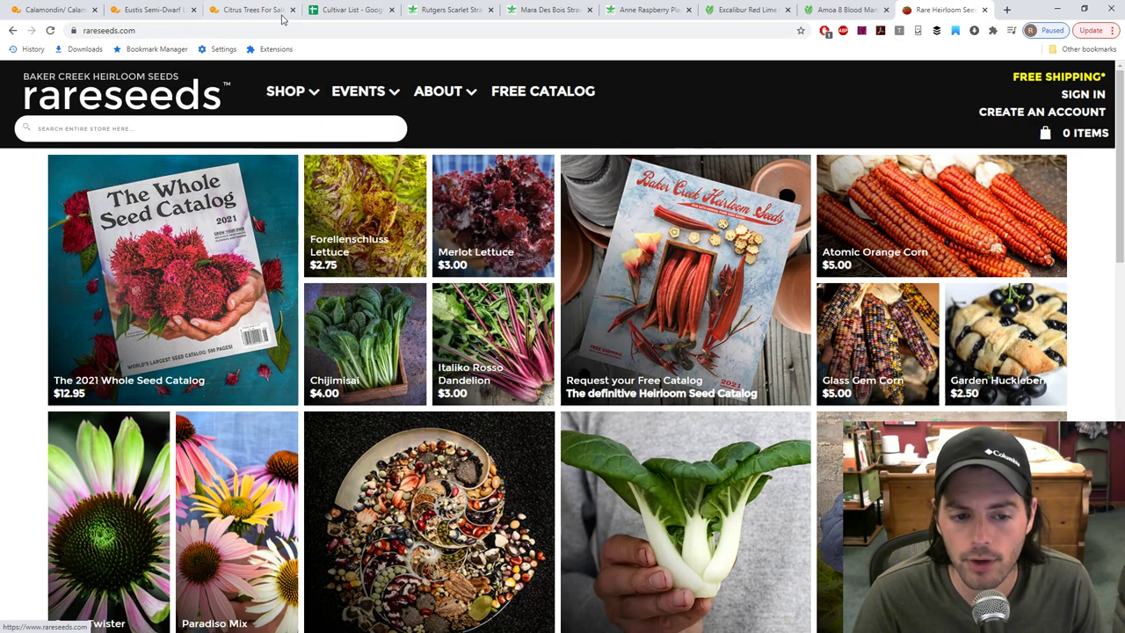
Step: Return to the Cultivar List spreadsheet, merge P11:T12 into one cell and enter Fennel
click(348, 9)
drag(592, 363, 780, 390)
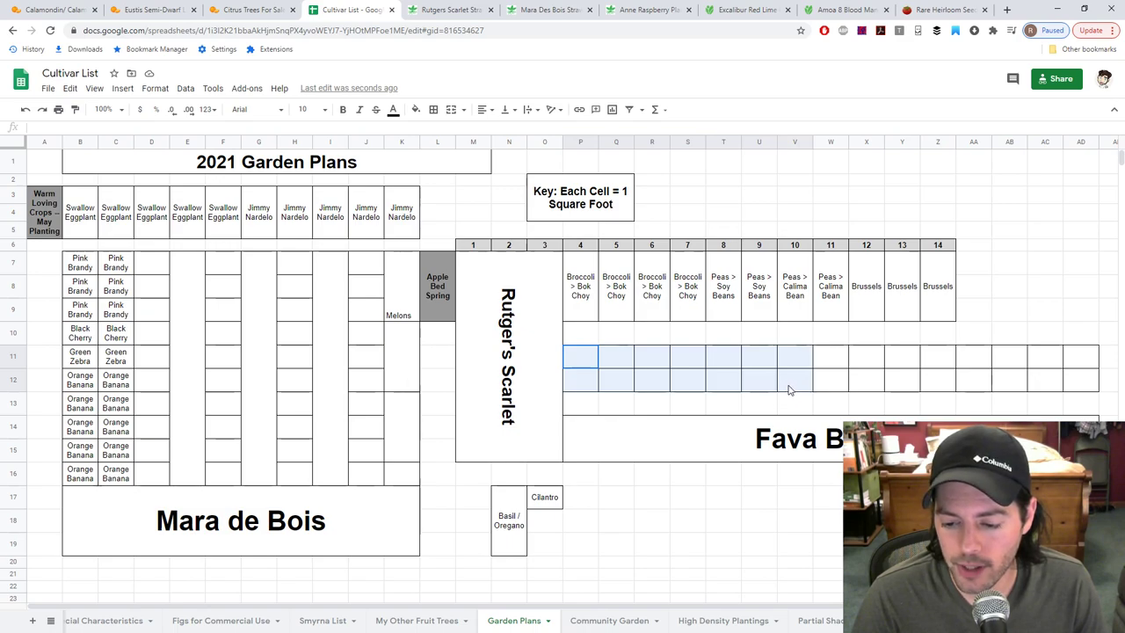
drag(788, 389, 788, 389)
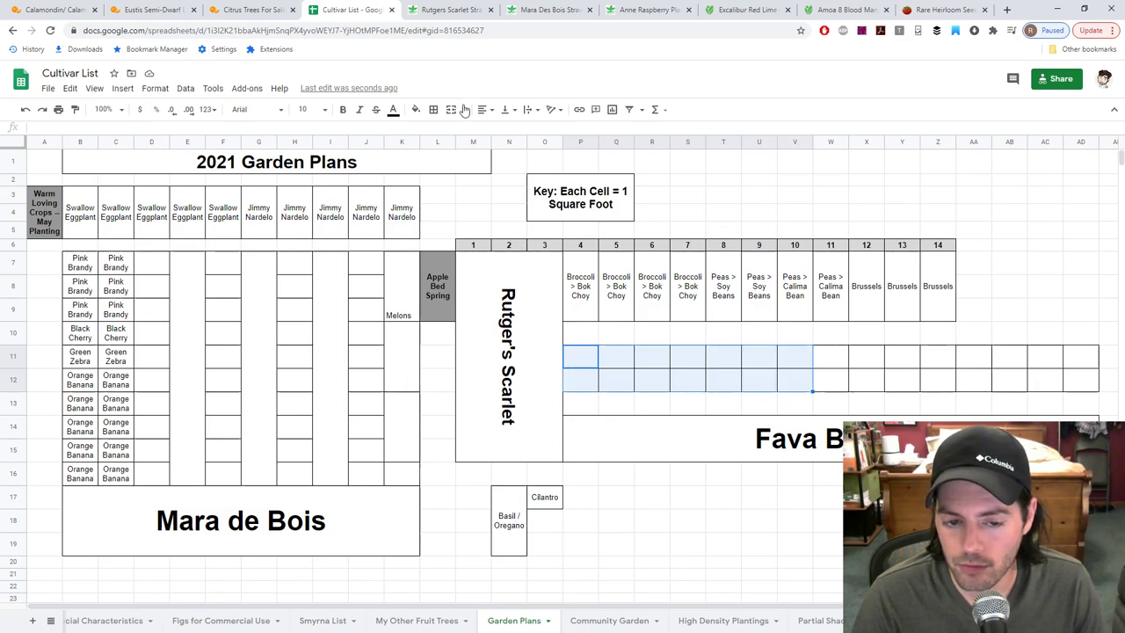
drag(581, 361, 727, 380)
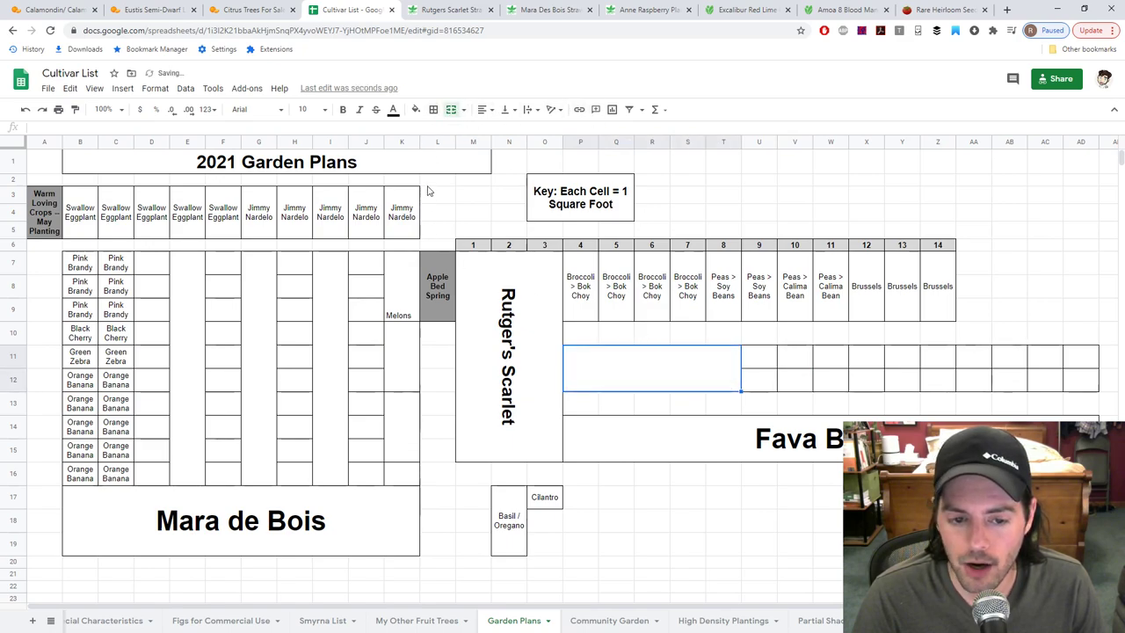
text(Fennel)
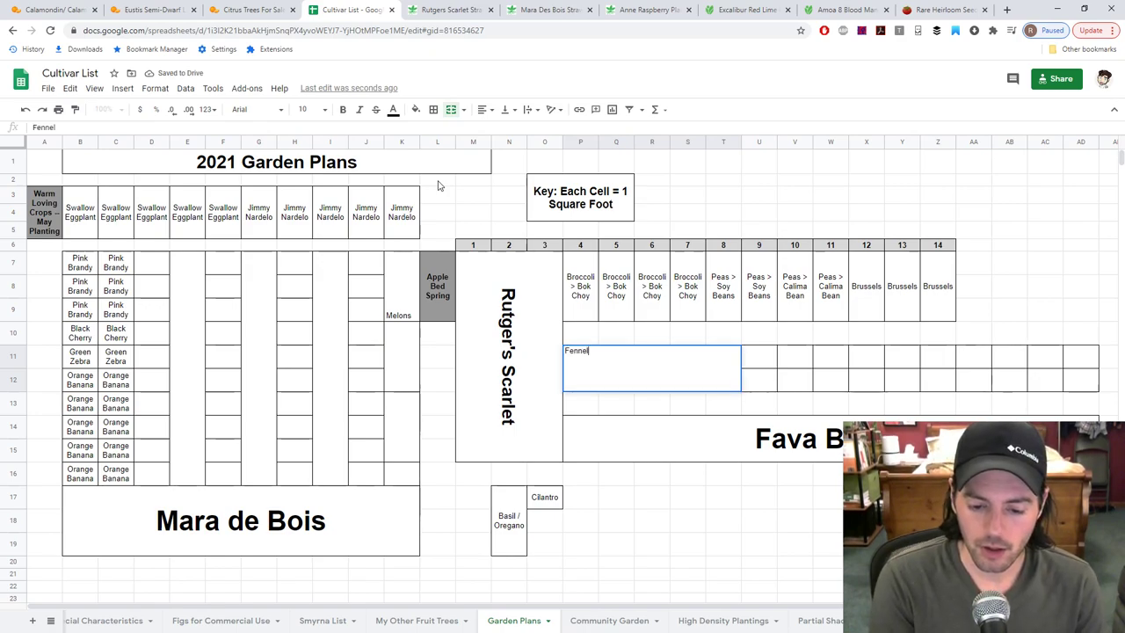
key(Return)
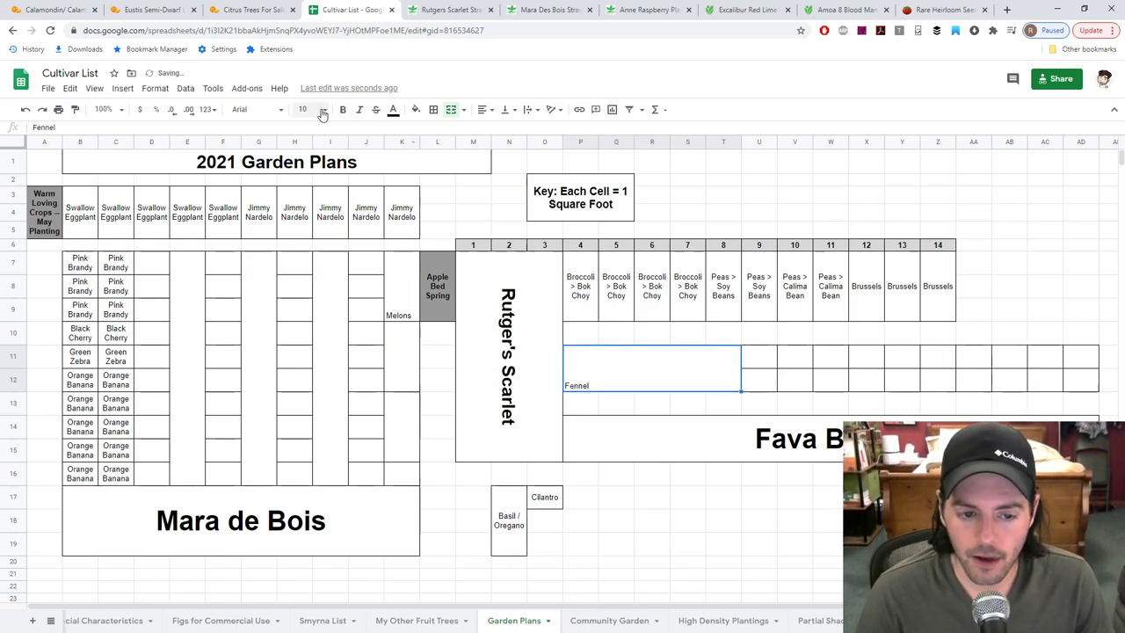
Step: Center the Fennel label horizontally and vertically in its bed and make it bold at font size 36
click(508, 110)
click(521, 129)
click(485, 110)
click(496, 129)
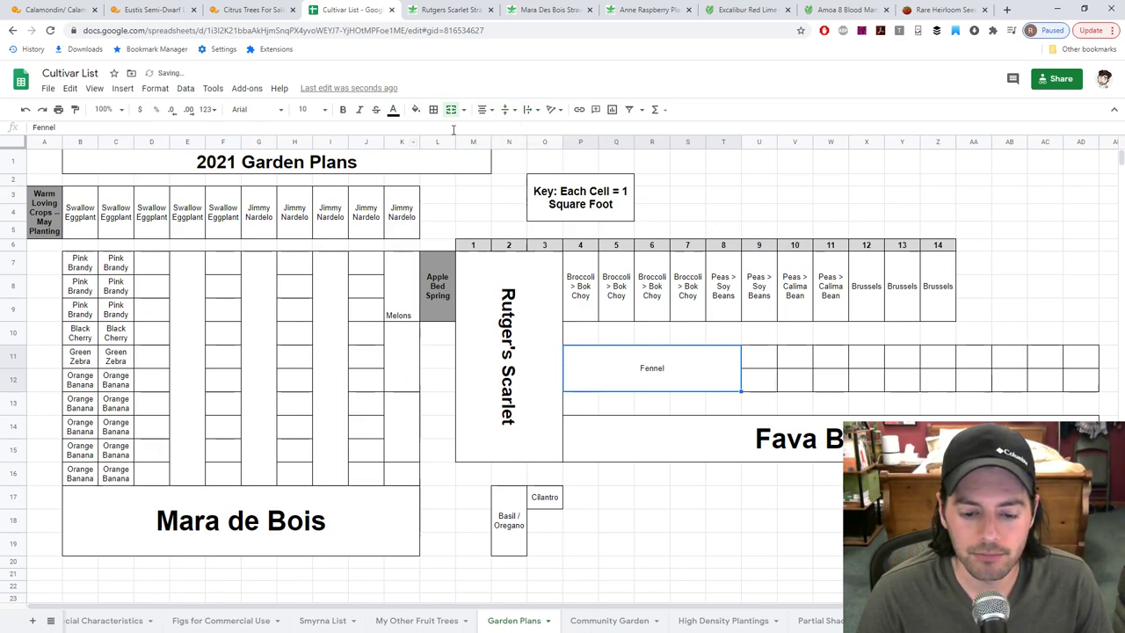
click(307, 109)
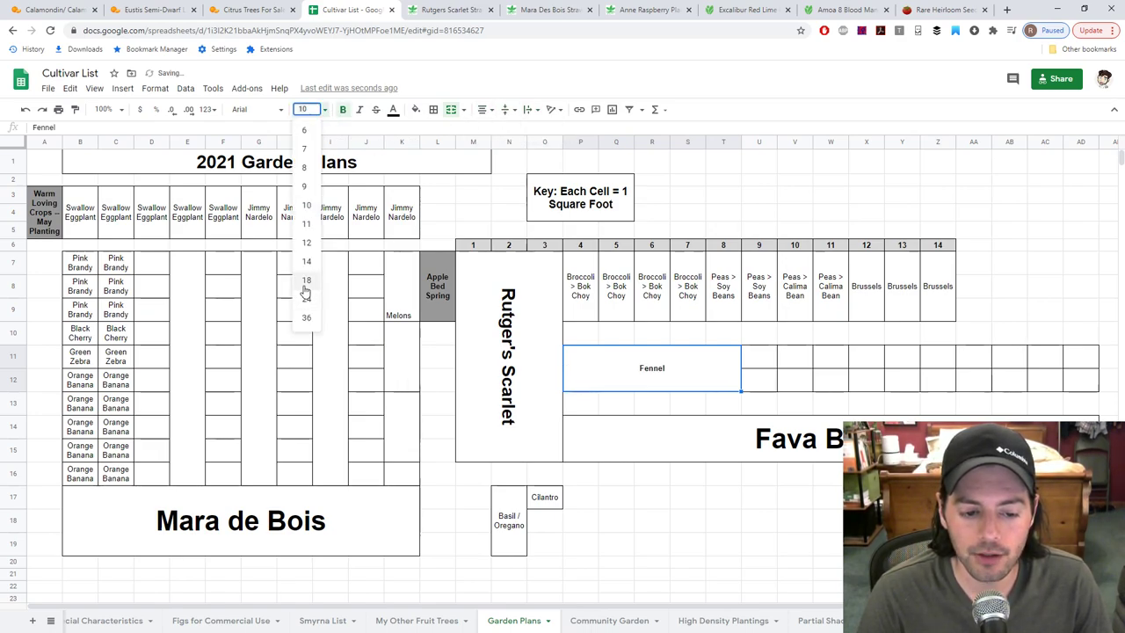
click(306, 318)
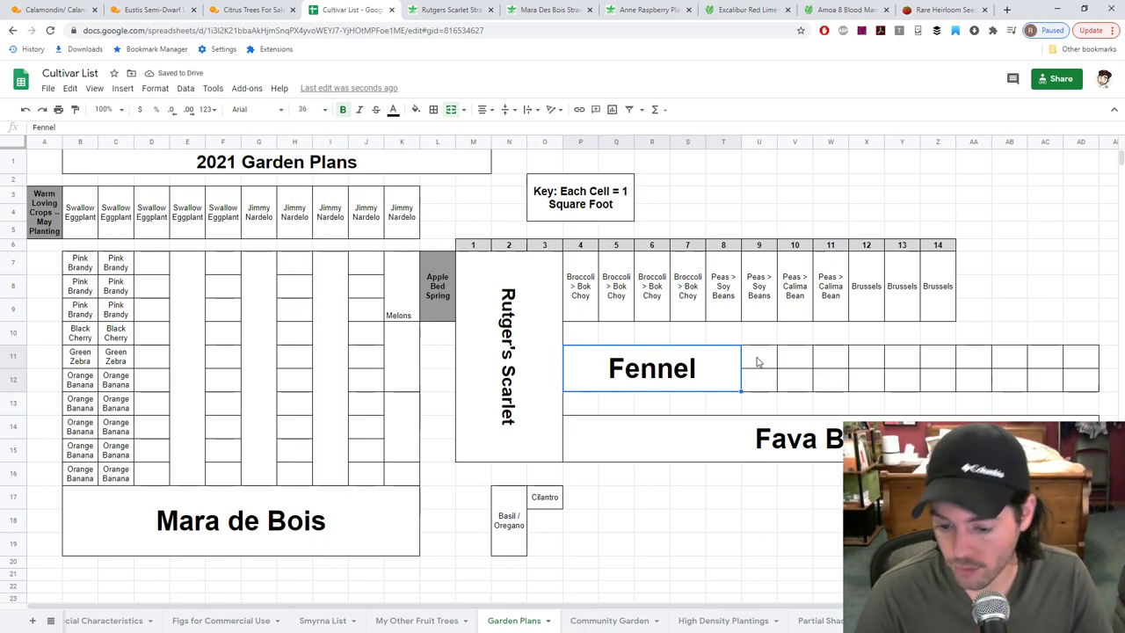
Step: Merge squares 4 to 8 of the Apple Bed (P7:T9) into one cell and replace its content with Peas
drag(759, 362, 854, 381)
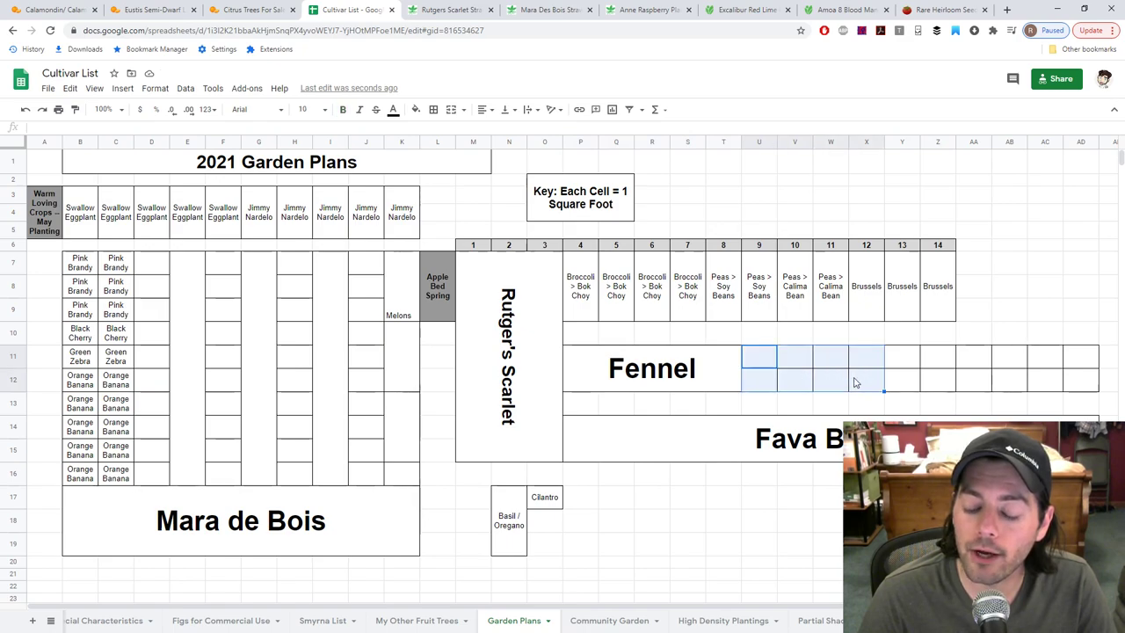
drag(573, 283, 726, 304)
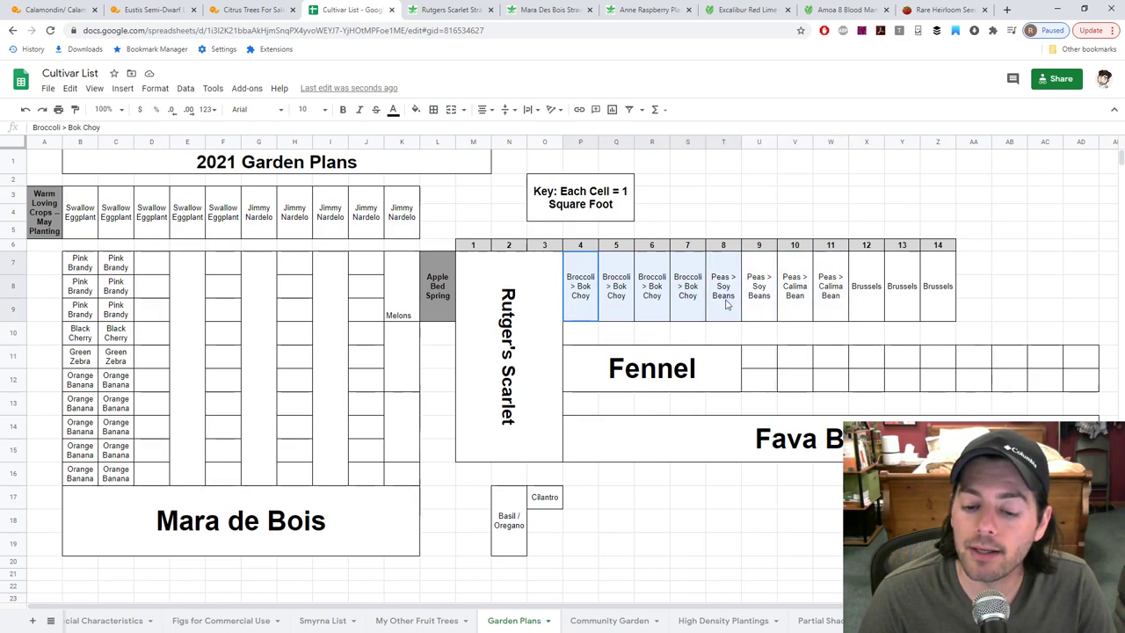
drag(726, 303, 726, 304)
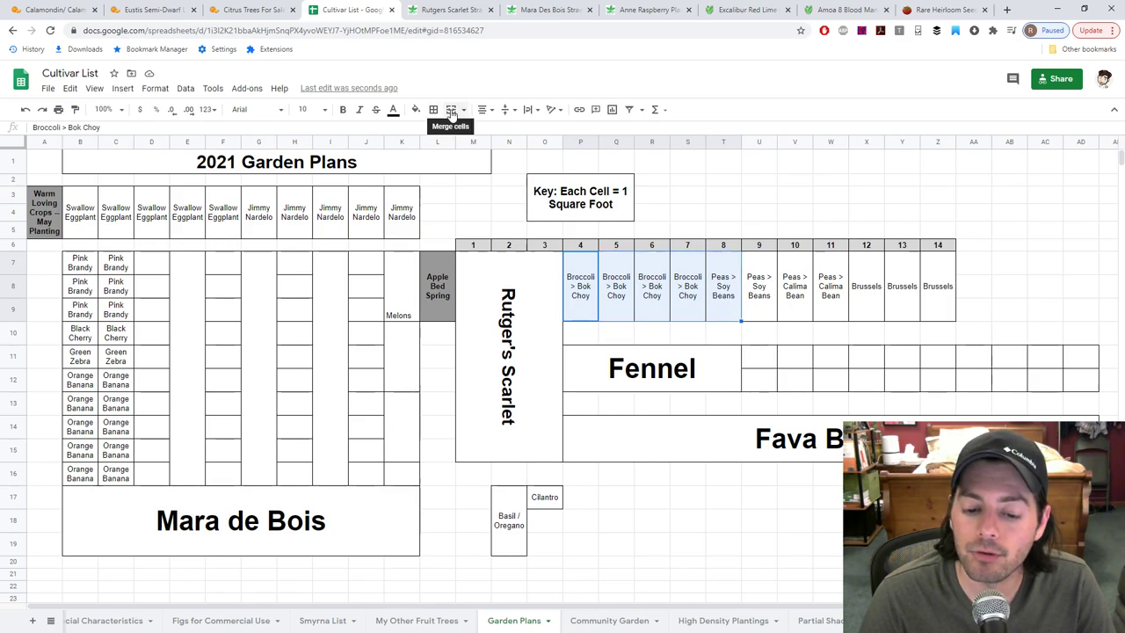
click(452, 109)
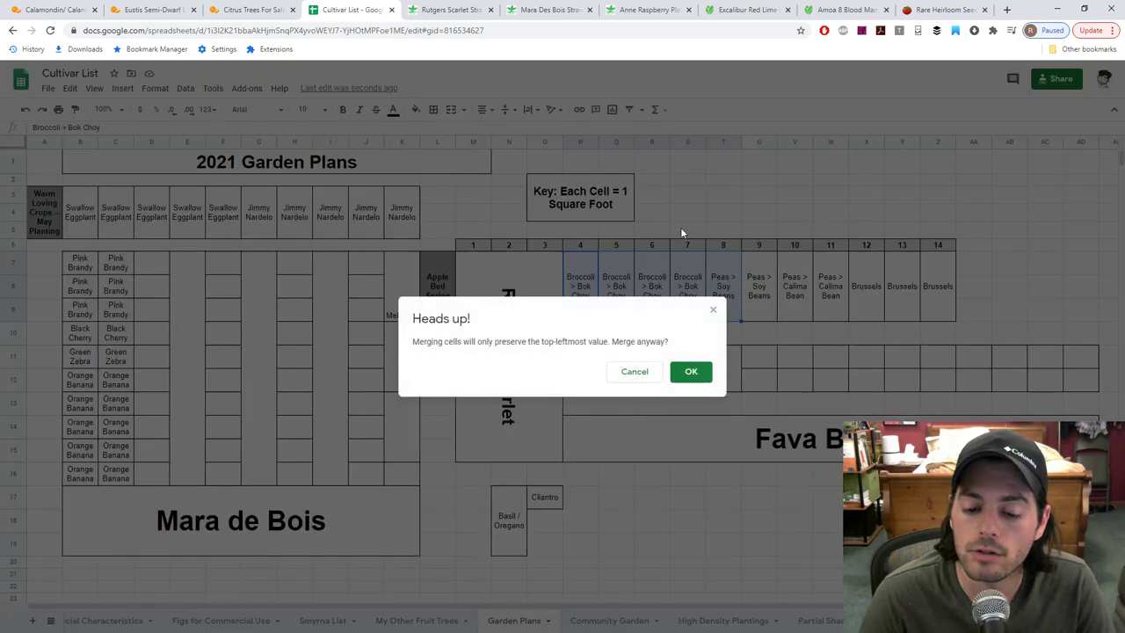
click(691, 371)
text(Peas)
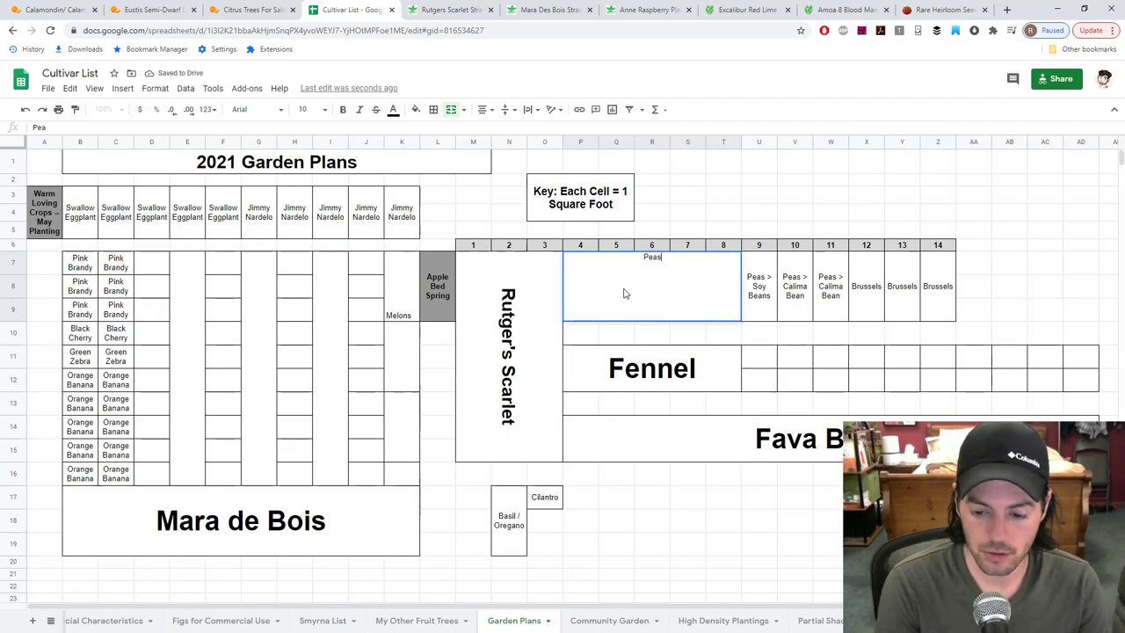
key(Return)
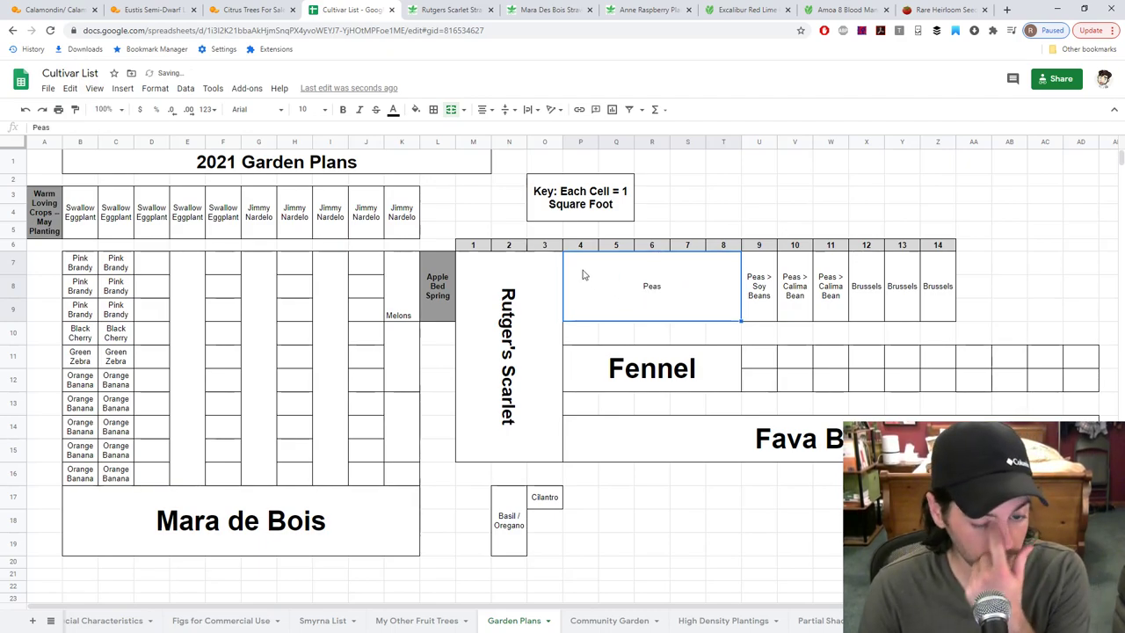
Step: Change the merged Apple Bed label to Sugar Snap Pea and format it as bold at font size 36
text(Sugar Snap Pea)
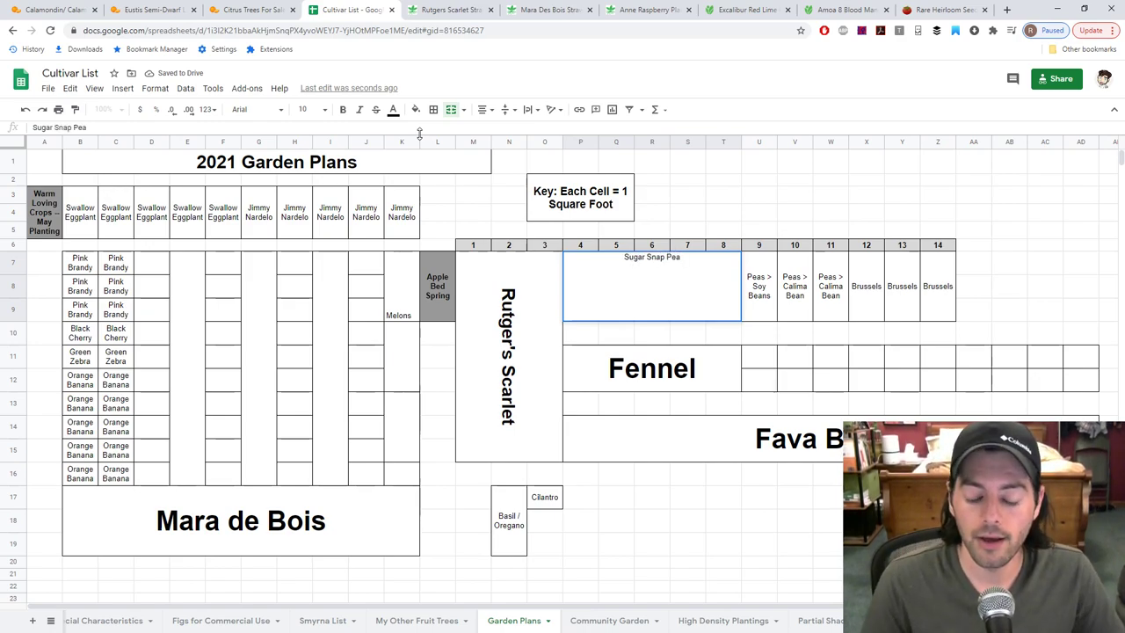
click(687, 212)
click(661, 275)
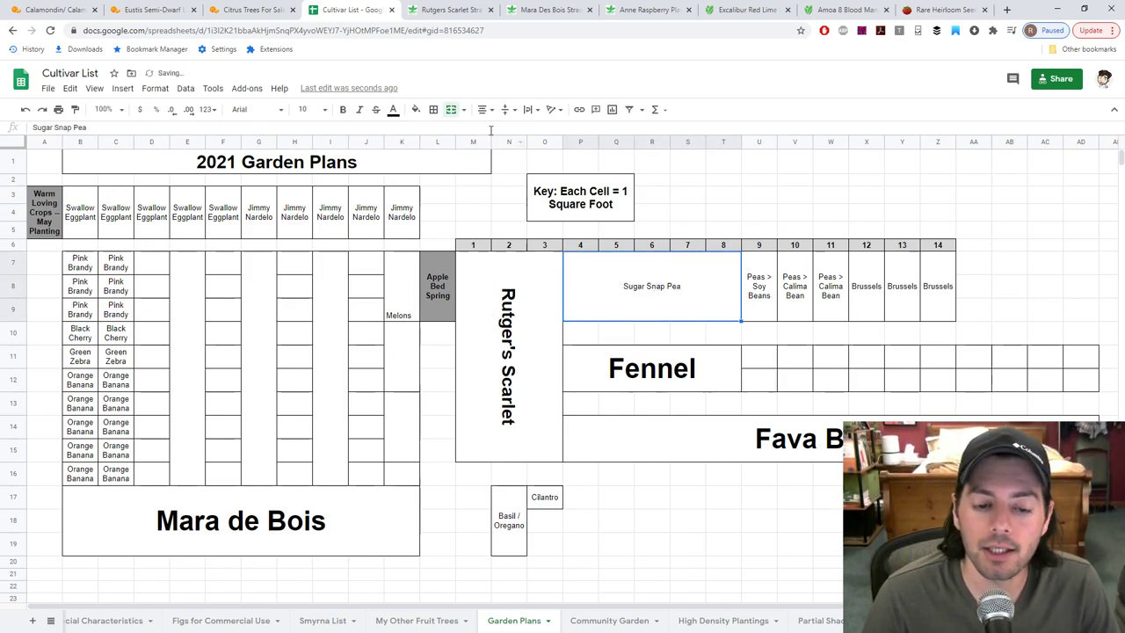
click(325, 109)
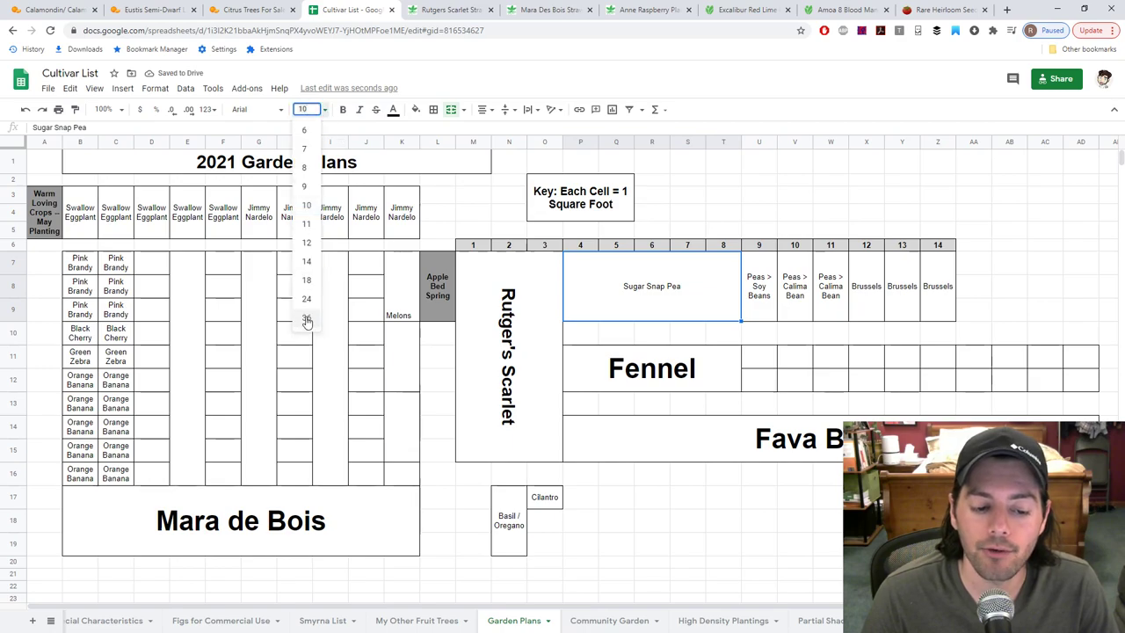
click(306, 318)
click(343, 110)
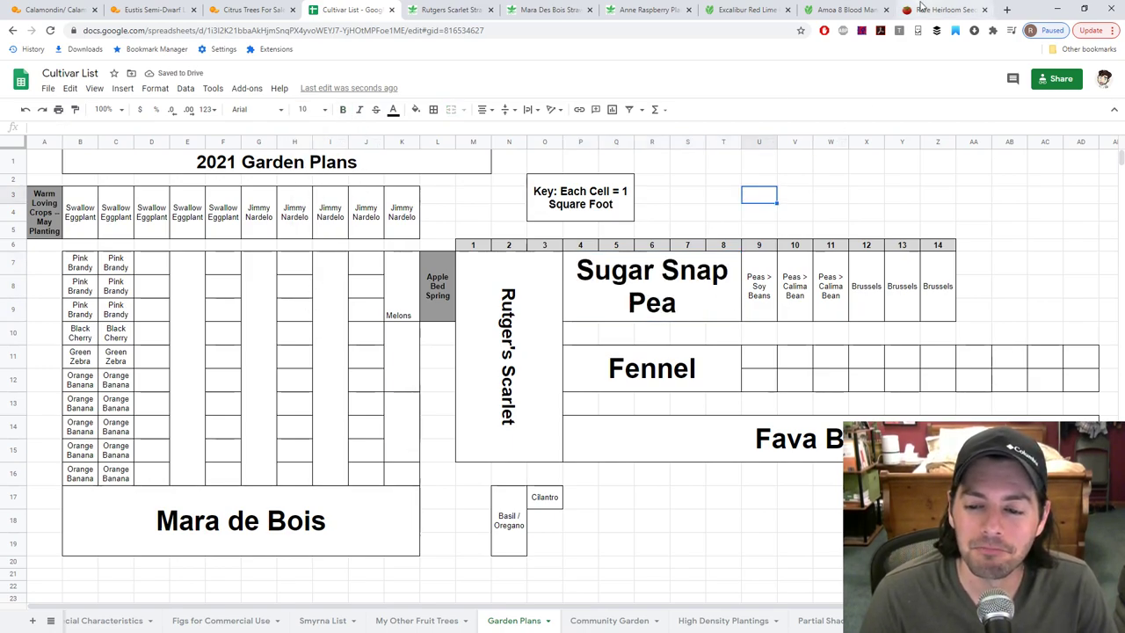
Step: Check the vegetable seed categories on the rareseeds site against the Sugar Snap Pea bed in the Cultivar List garden plan
click(945, 10)
mouse_move(290, 91)
mouse_move(308, 126)
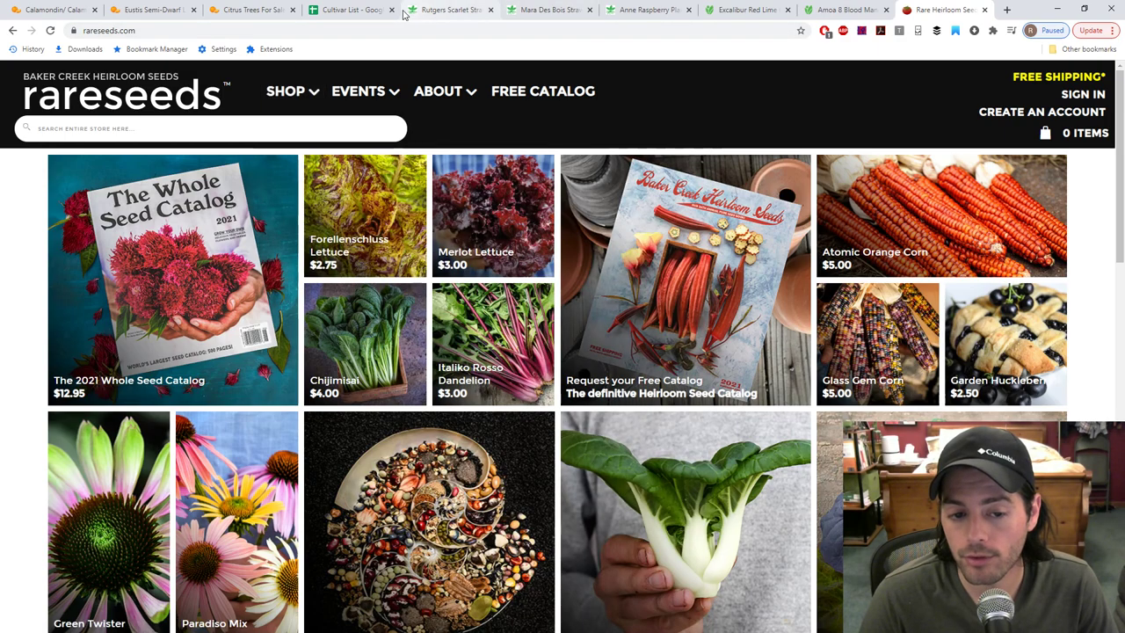
click(354, 11)
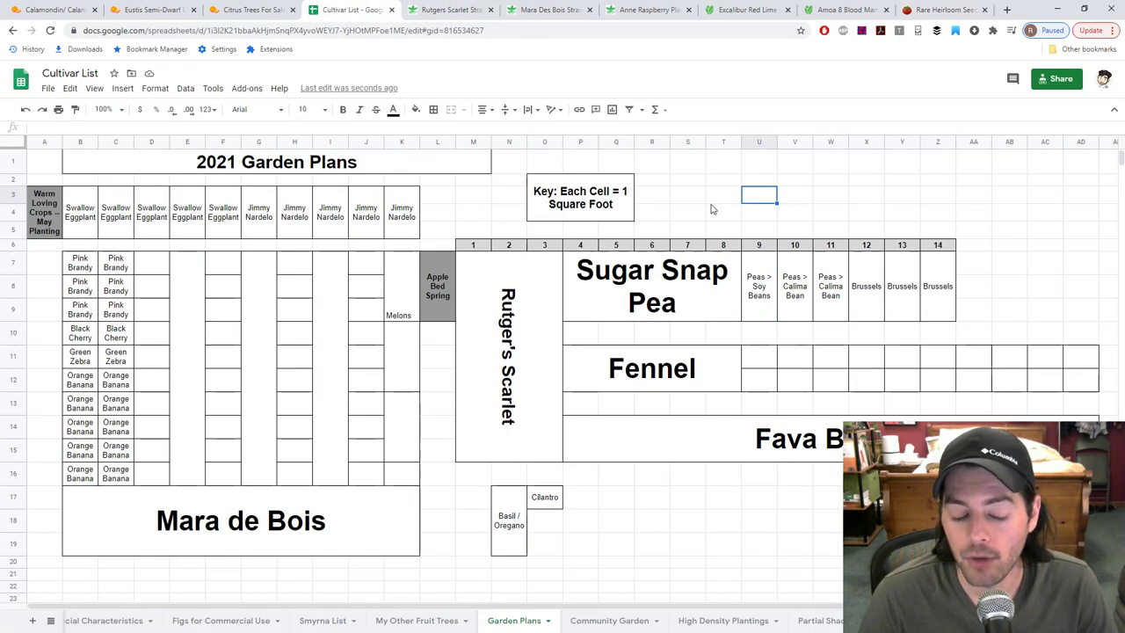
click(666, 282)
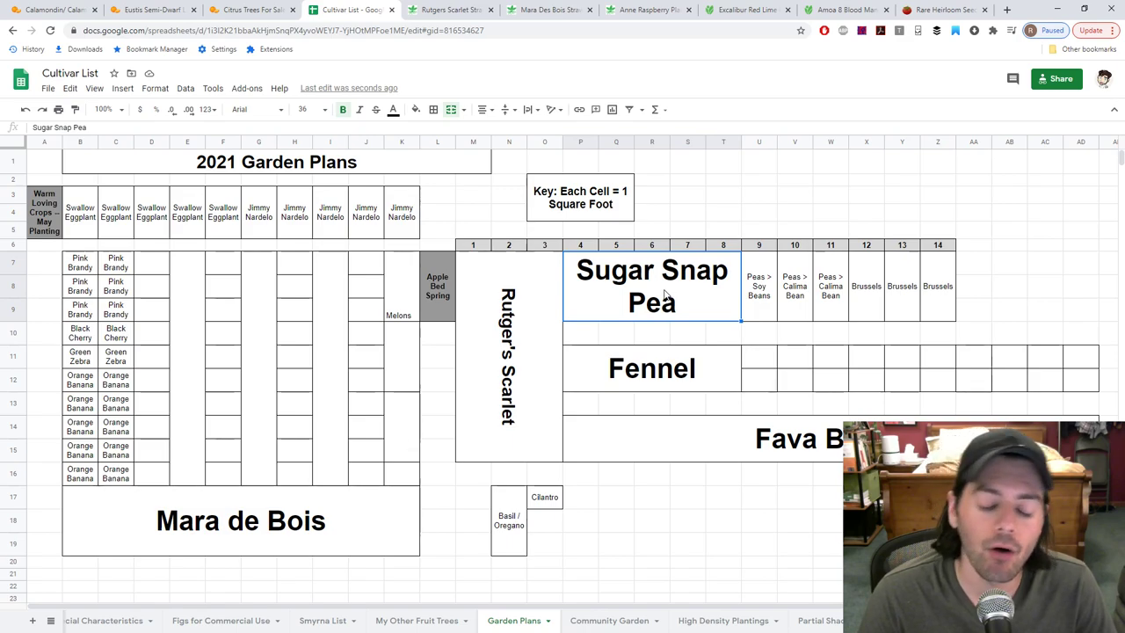
click(943, 10)
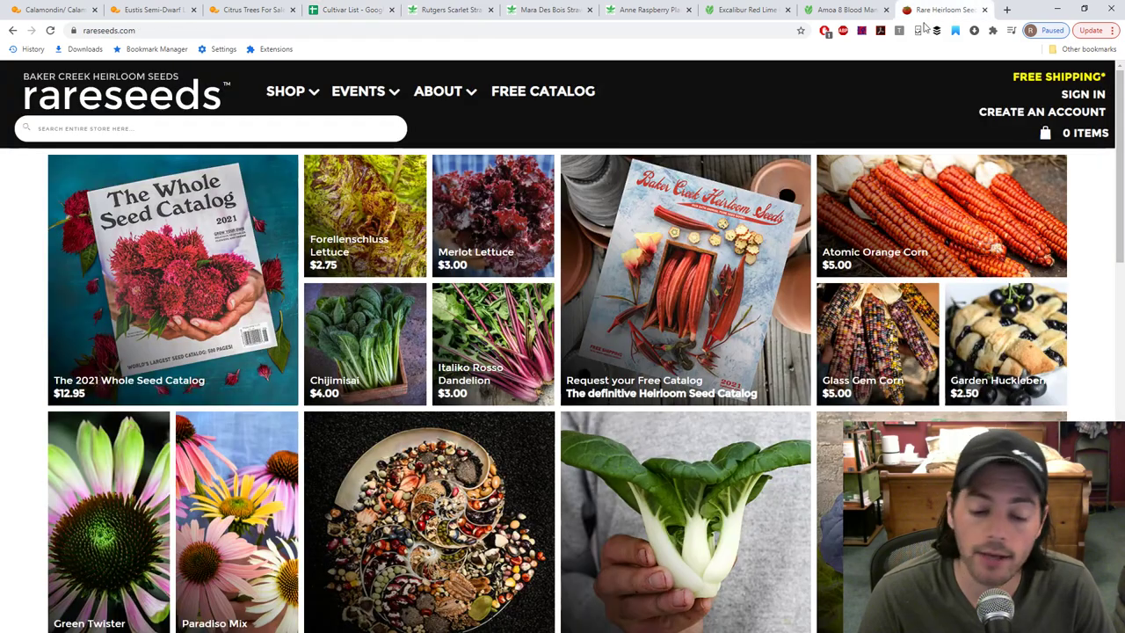
mouse_move(290, 90)
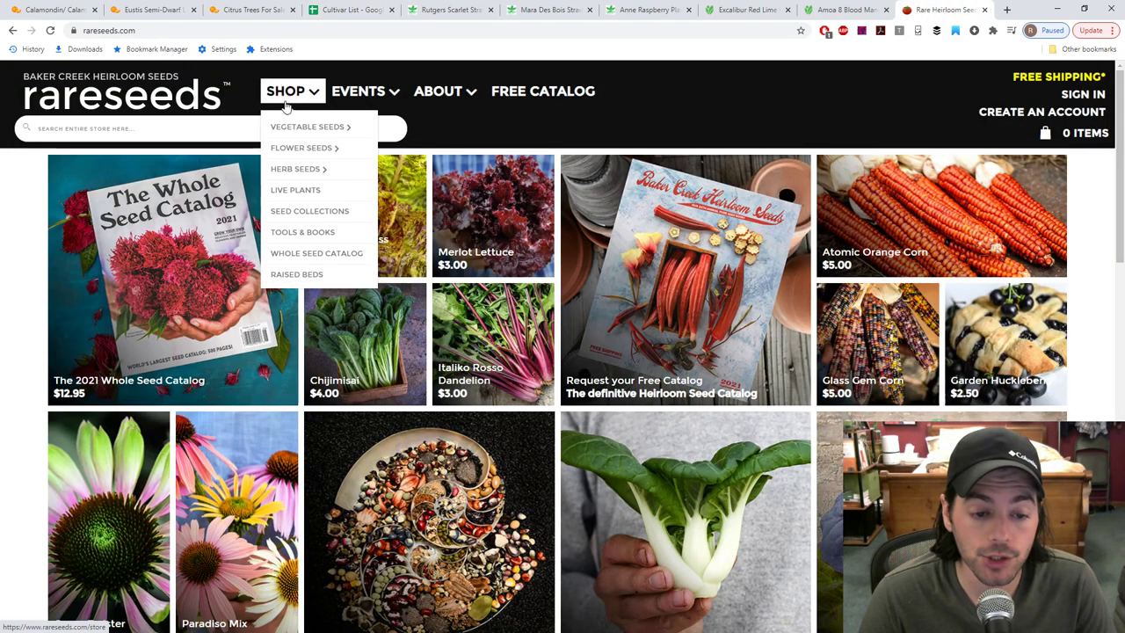
mouse_move(313, 126)
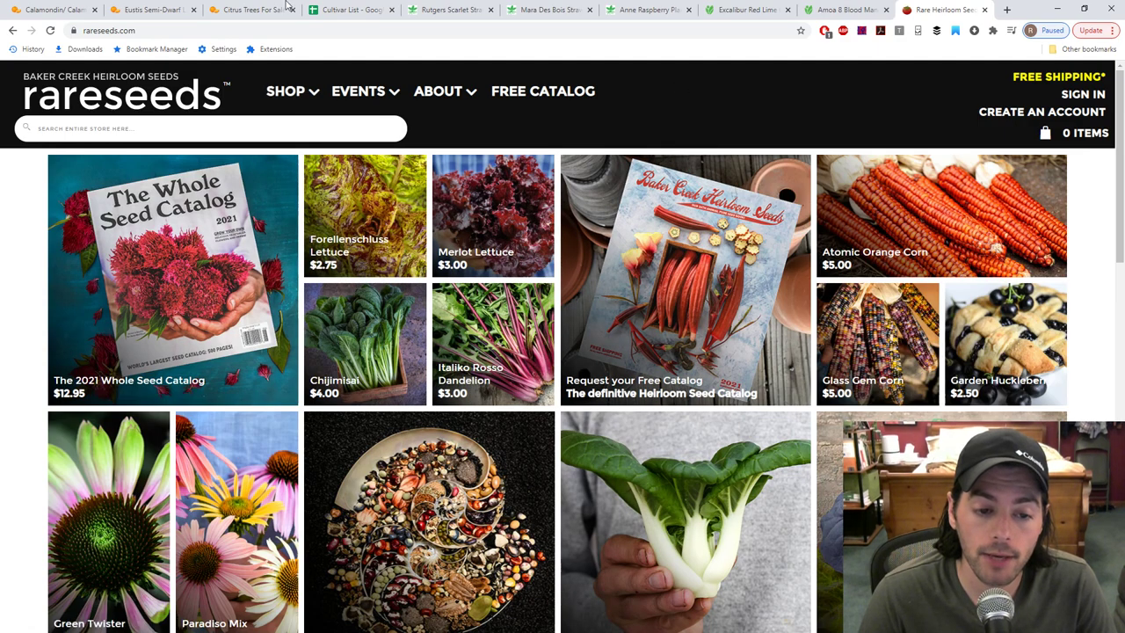
click(368, 11)
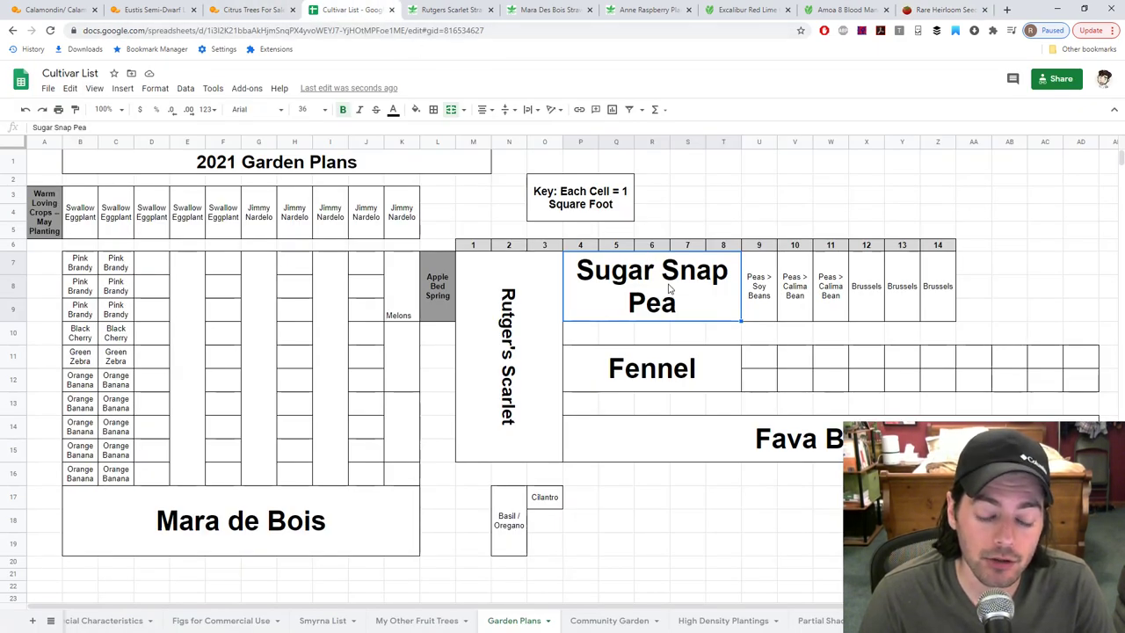
drag(770, 364, 1066, 385)
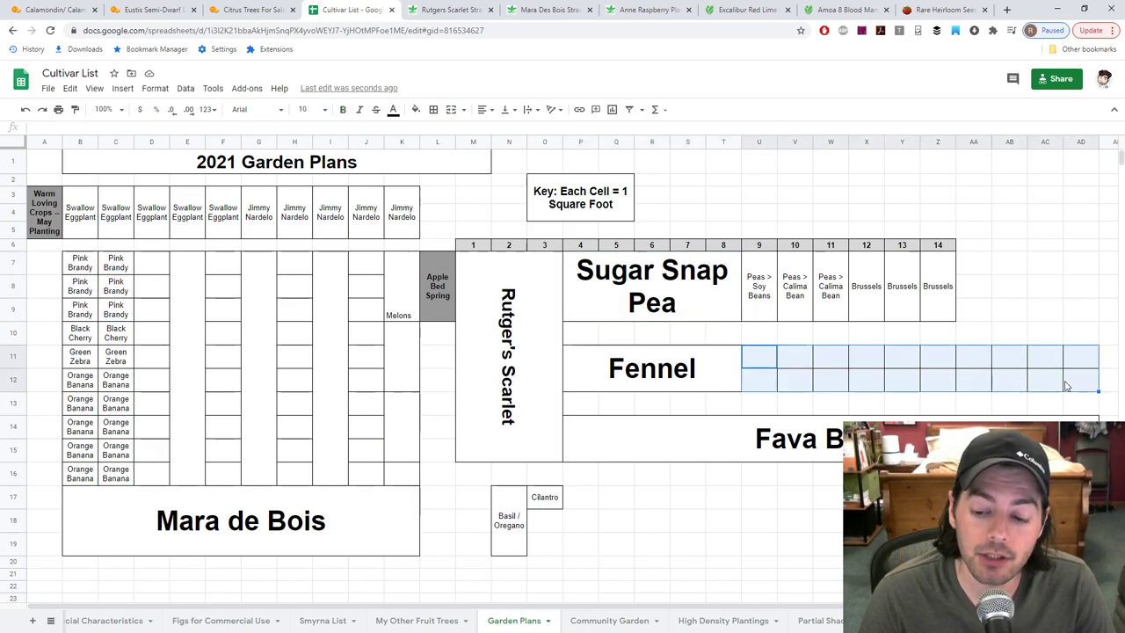
click(905, 362)
mouse_move(612, 297)
mouse_down()
mouse_move(937, 290)
mouse_move(626, 297)
mouse_up()
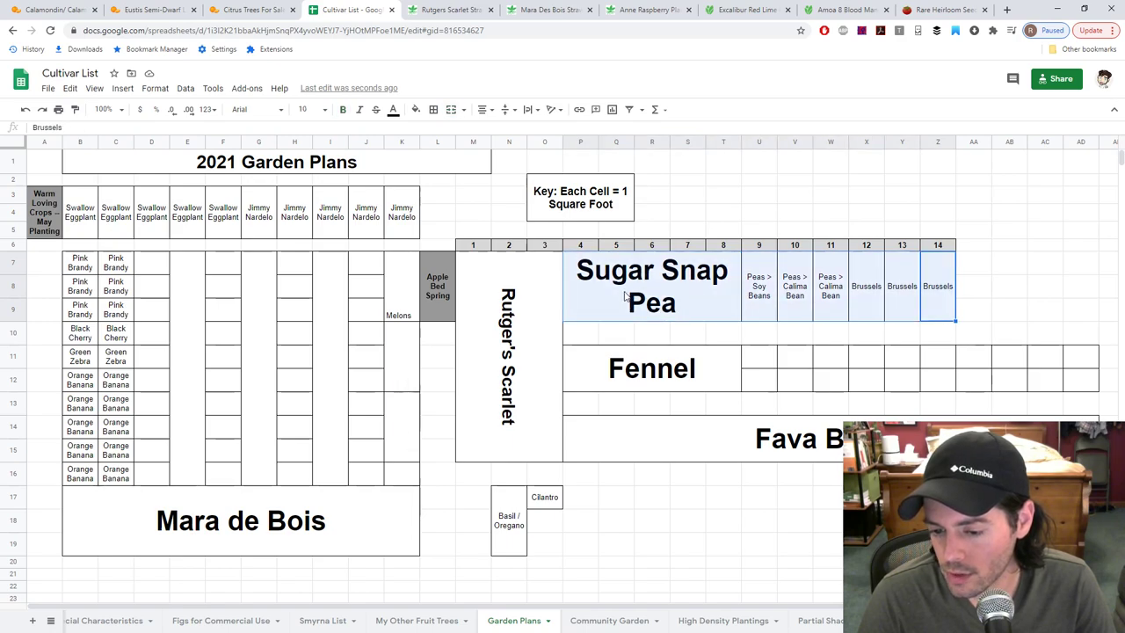
drag(752, 364, 921, 383)
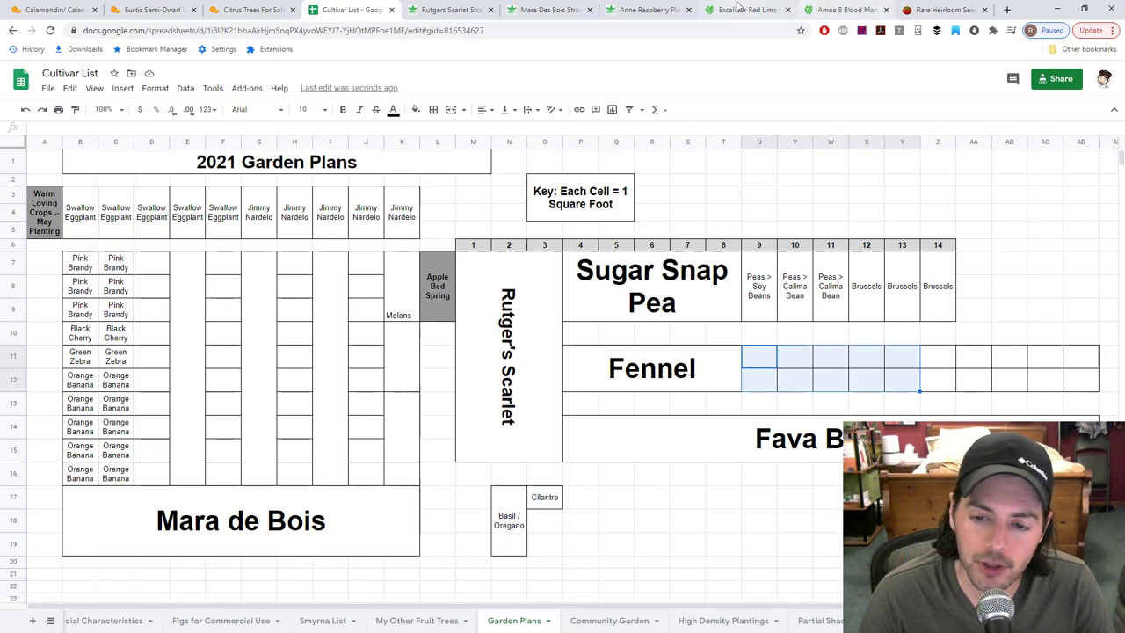
click(747, 10)
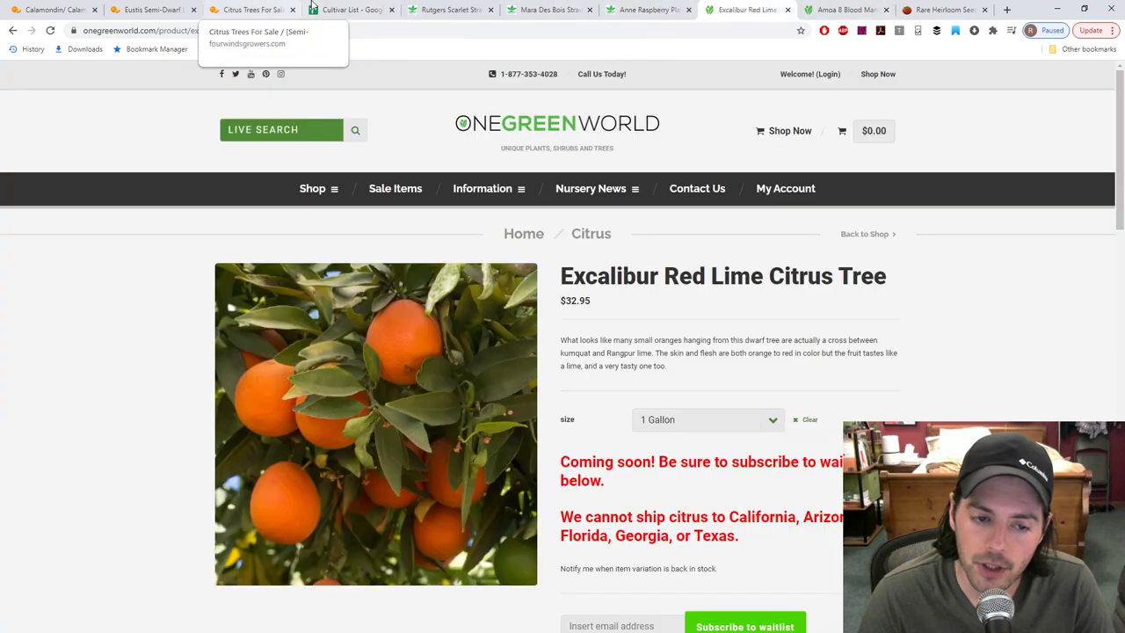
click(350, 10)
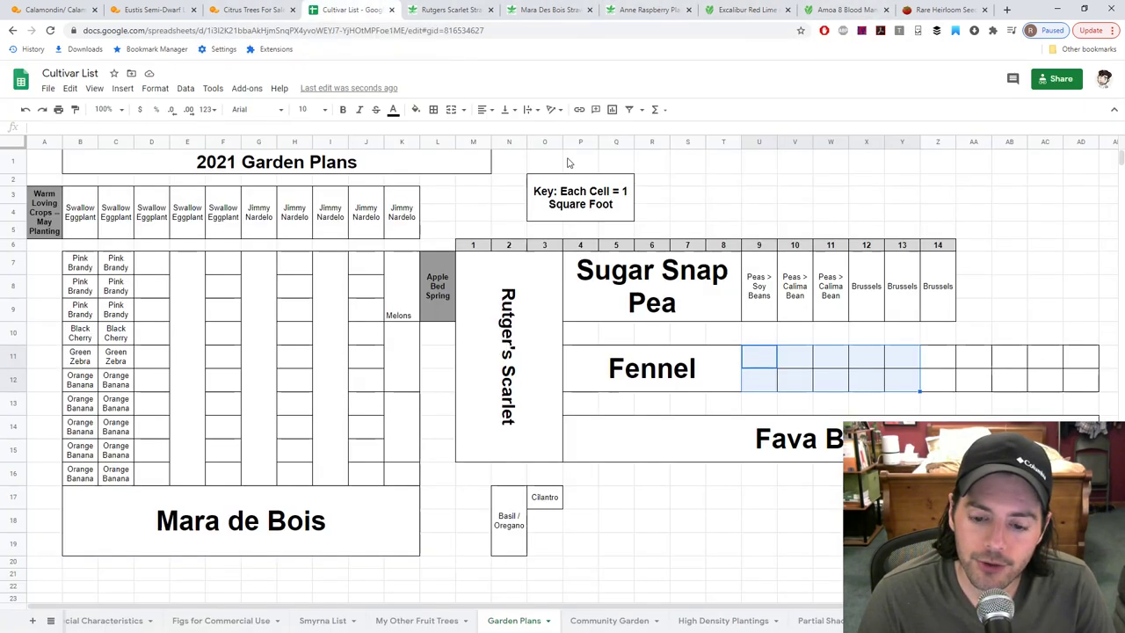
Step: Merge the four columns of squares beside the Fennel bed (U11:X12) into one cell and enter Beets
drag(766, 366, 820, 389)
click(824, 339)
drag(767, 364, 867, 387)
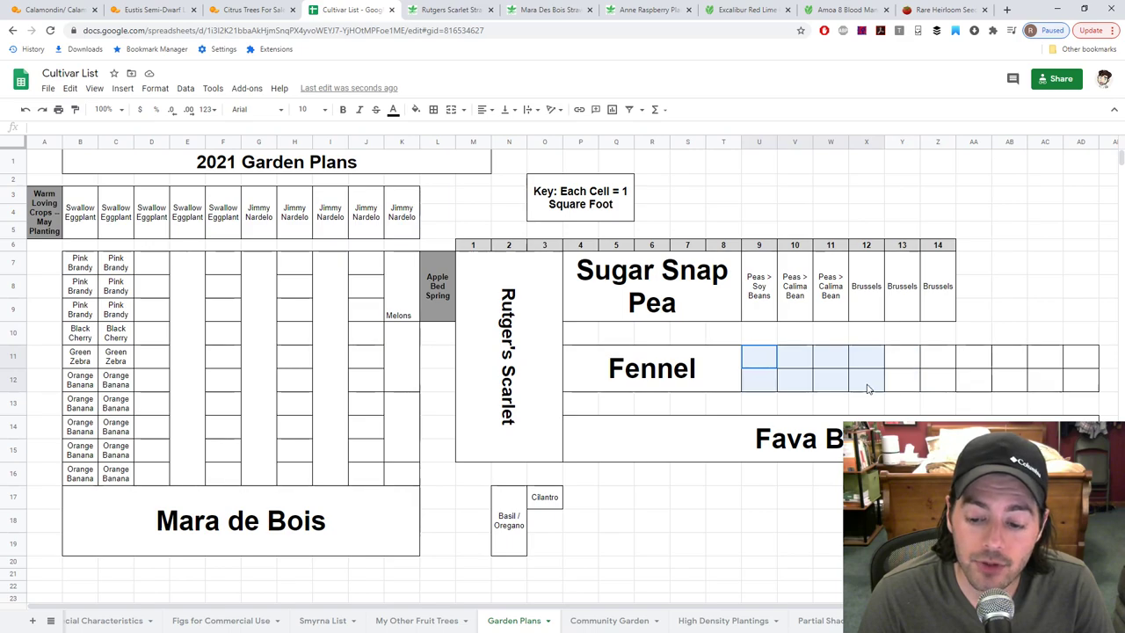
click(451, 112)
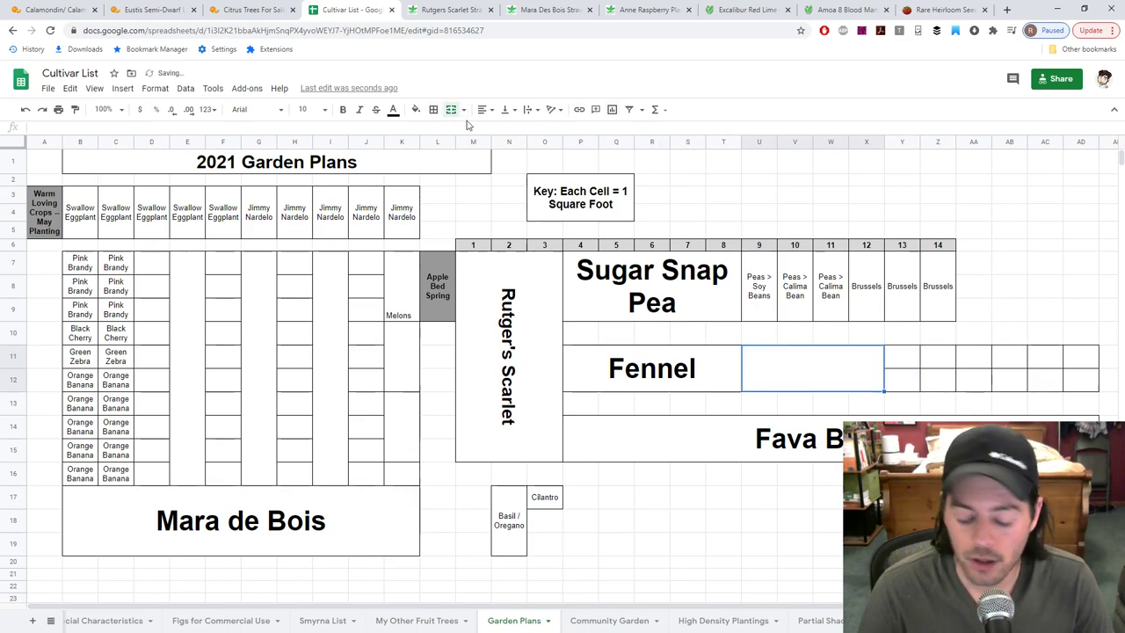
text(Beets)
key(Return)
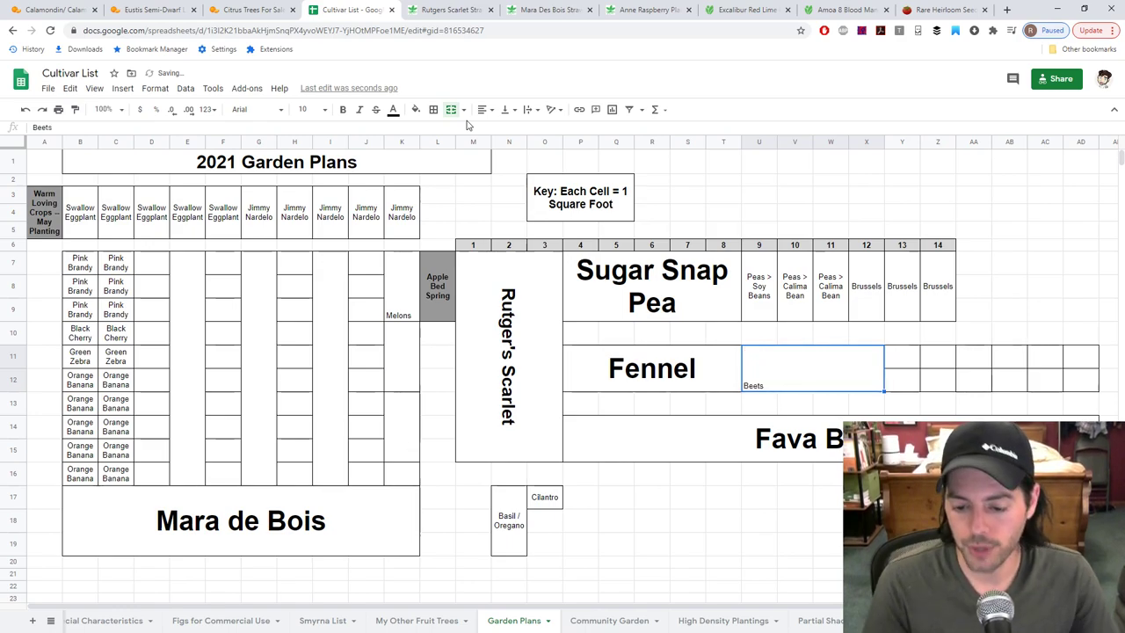
Step: Merge the next four columns of squares after the Beets bed (Y11:AB12) into one cell and enter Carrots
drag(906, 359, 996, 384)
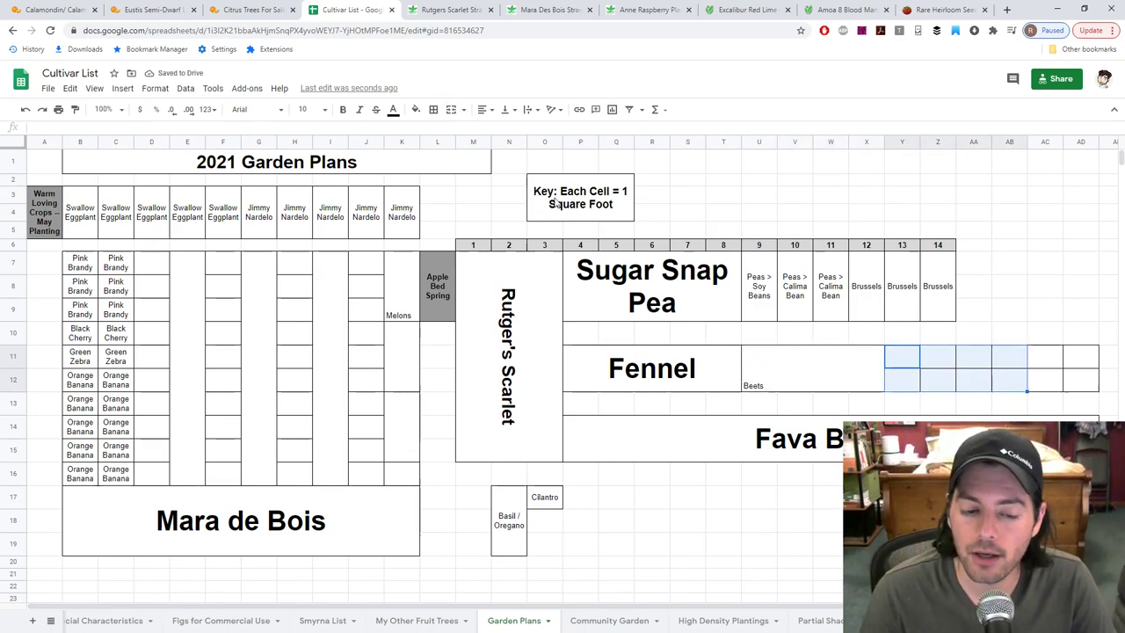
click(452, 110)
text(Carrots)
key(Return)
Step: Copy the Fennel cell with its formatting onto the merged Beets and Carrots cells
click(670, 384)
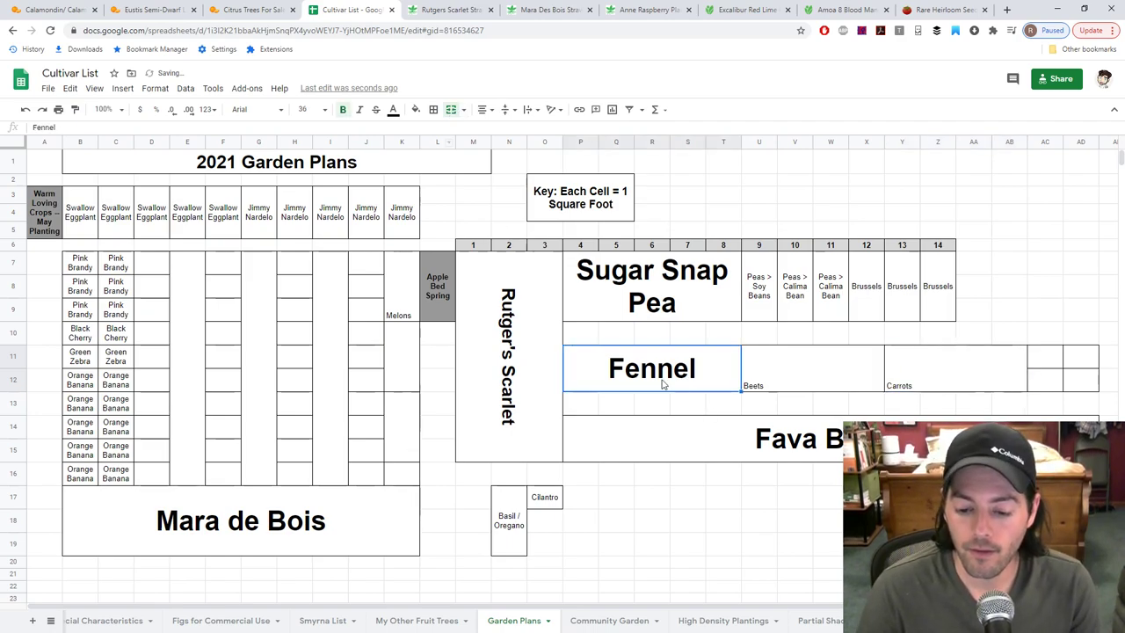
click(763, 376)
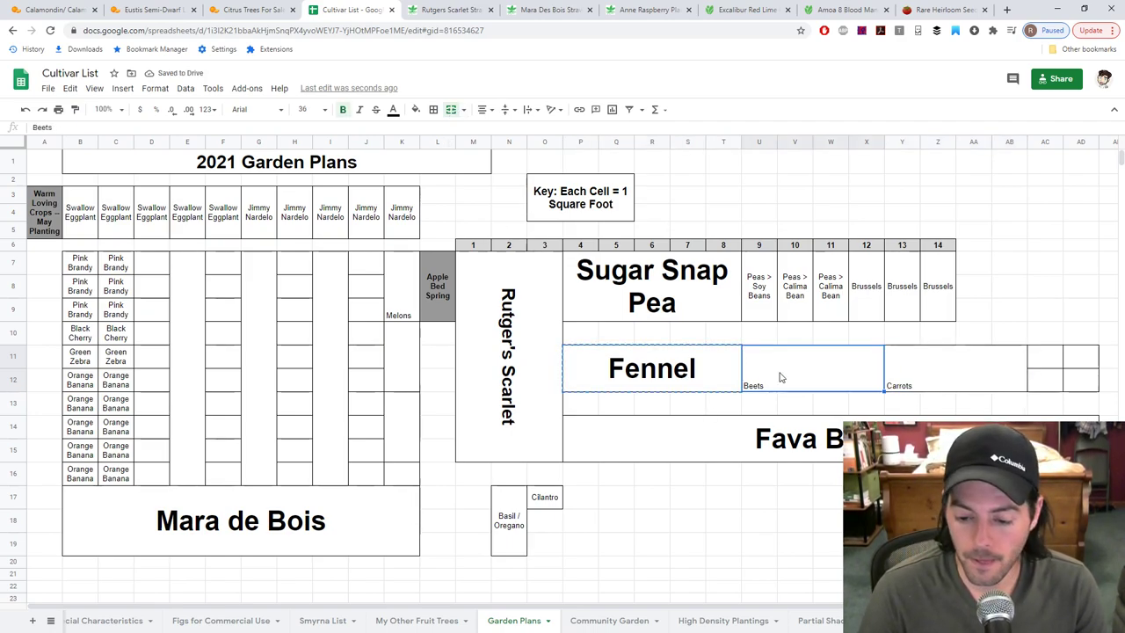
text(Fennel)
click(937, 385)
text(Fennel)
Step: Replace the two pasted Fennel labels with Beets in U11:X12 and Carrots in Y11:AB12
click(816, 372)
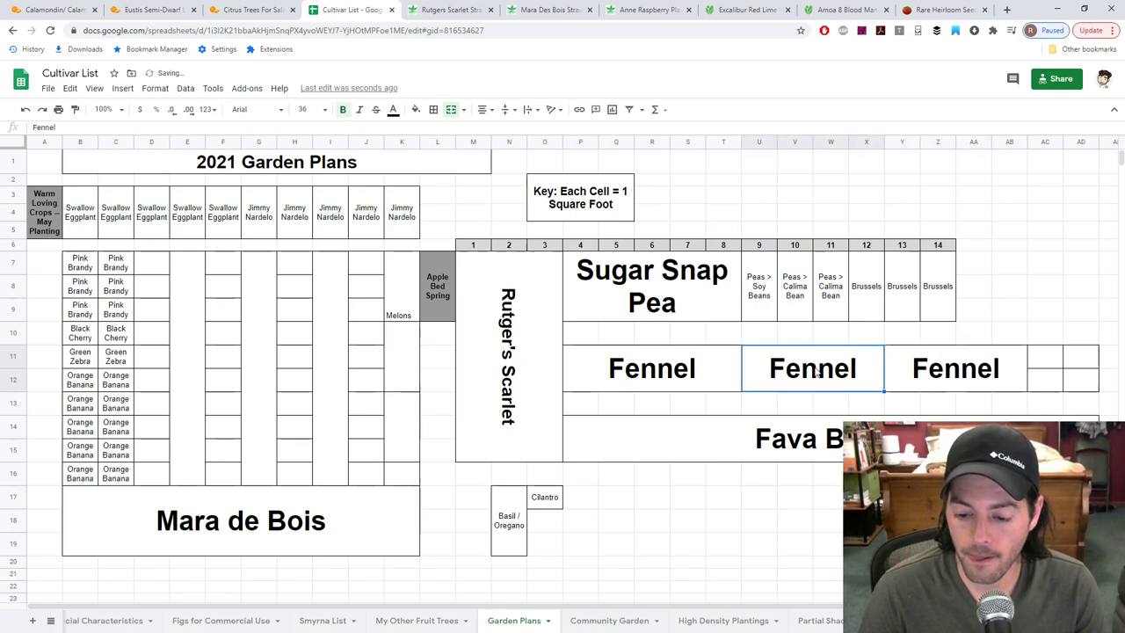
text(Beets)
key(Tab)
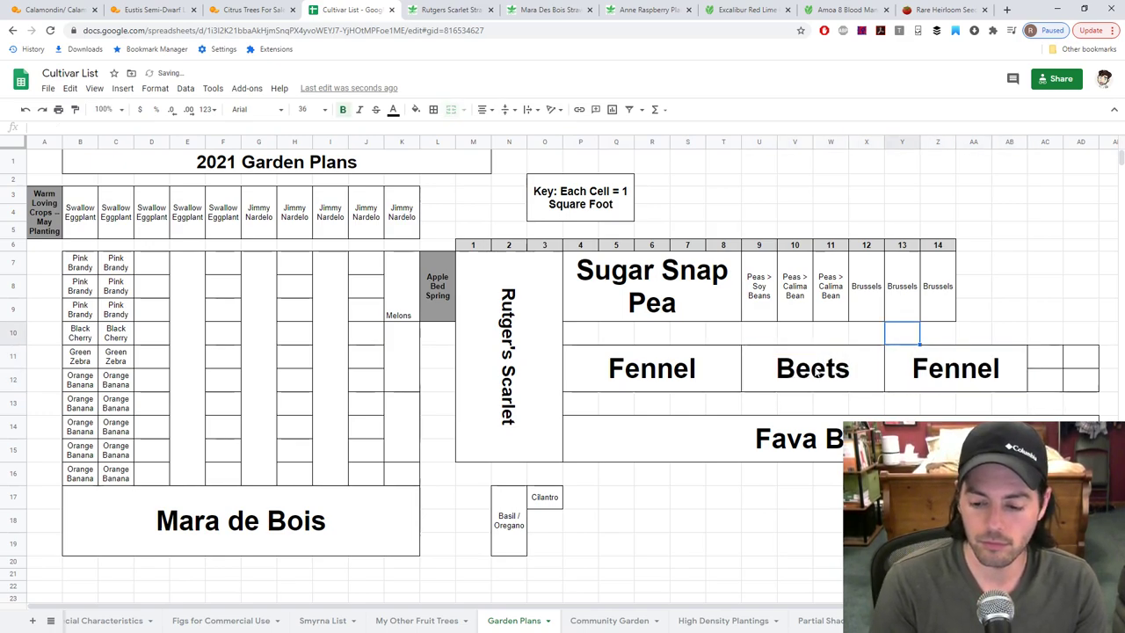
text(V)
key(BackSpace)
text(Carrots)
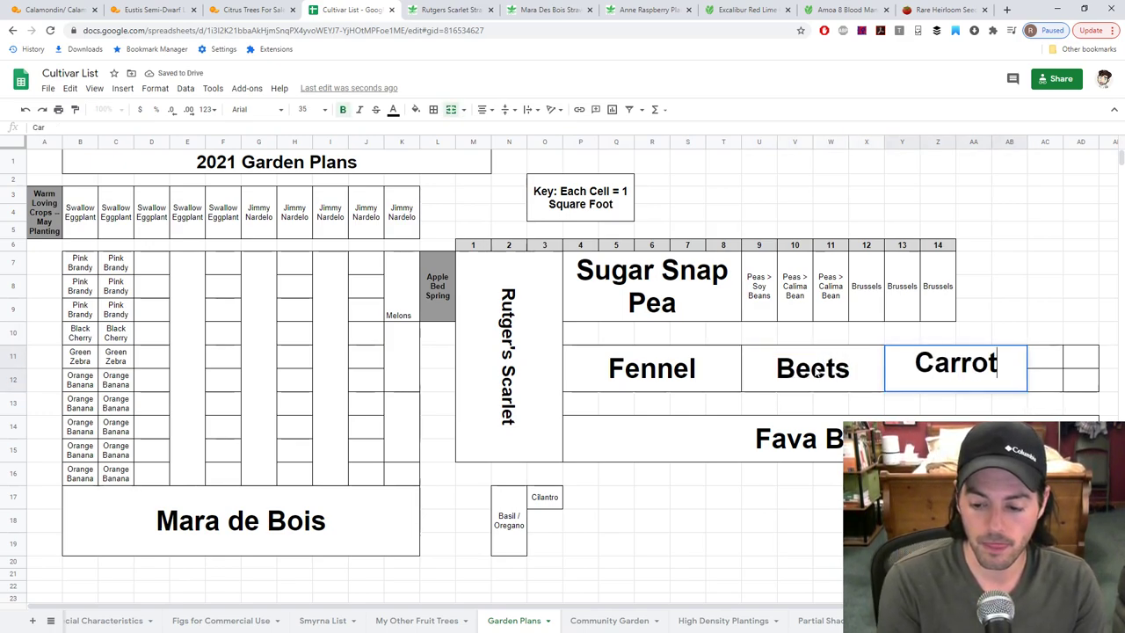
Step: Clear the peas, bean and Brussels entries from squares 9 to 14 of the Apple Bed
drag(761, 294, 933, 312)
key(Delete)
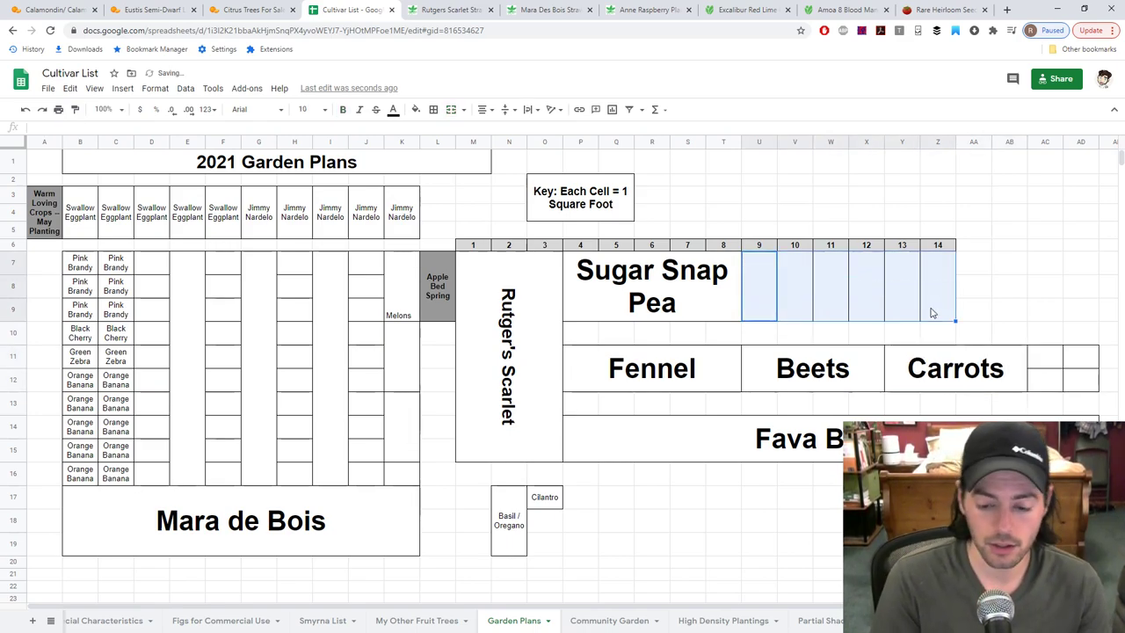
key(Escape)
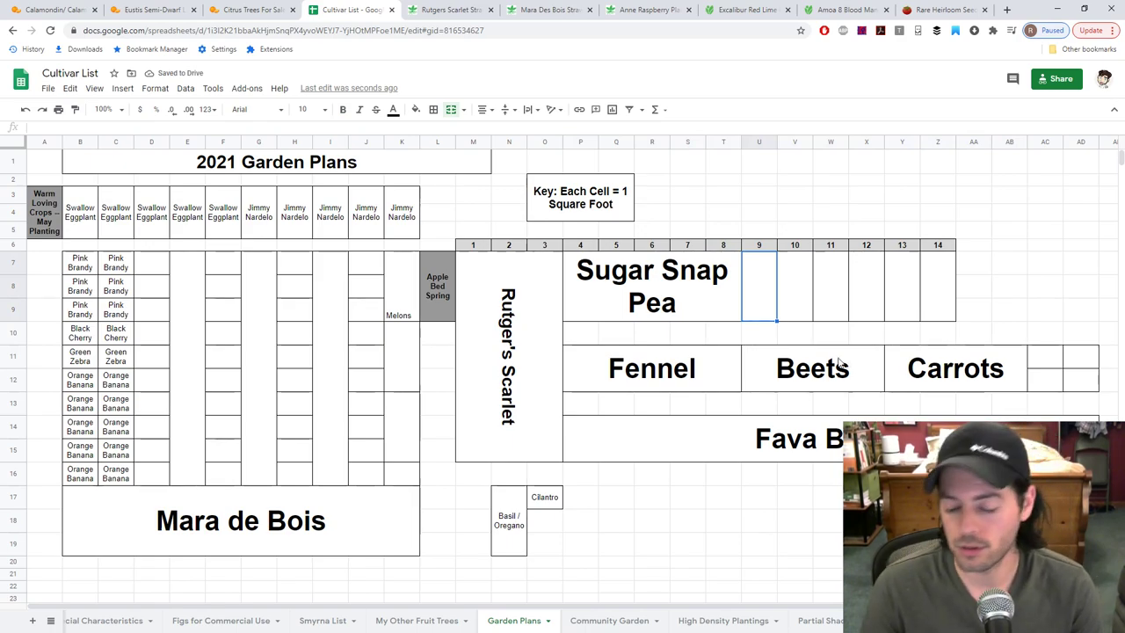
Step: Merge squares 9 to 11 of the Apple Bed into one cell and enter Aurugula
drag(761, 314, 843, 308)
click(451, 109)
text(Aurug)
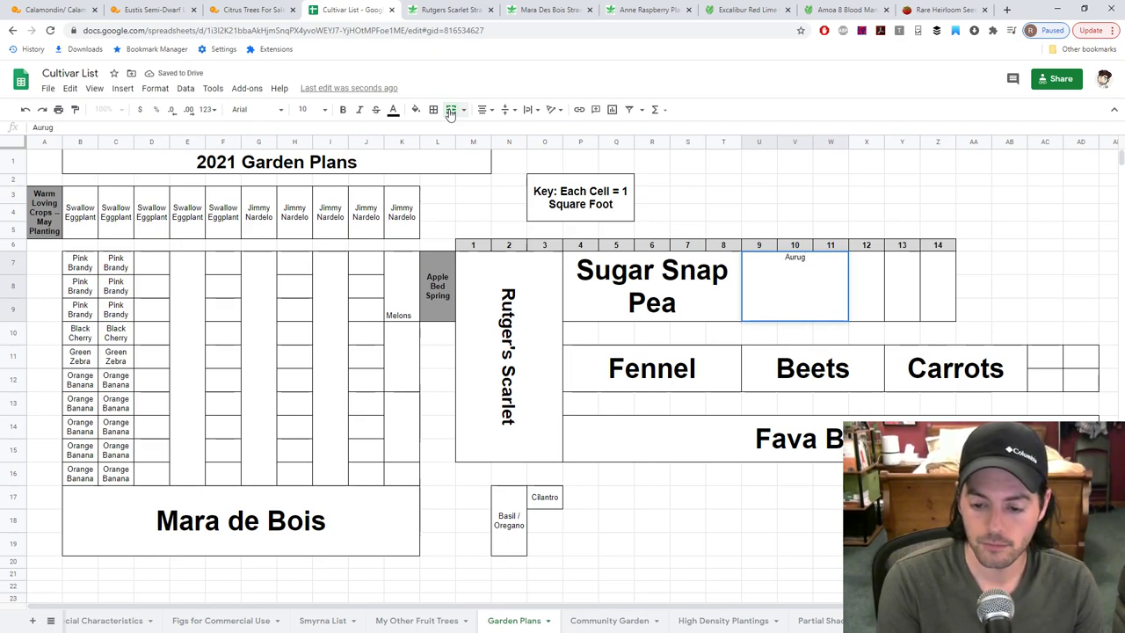
text(ula)
key(Return)
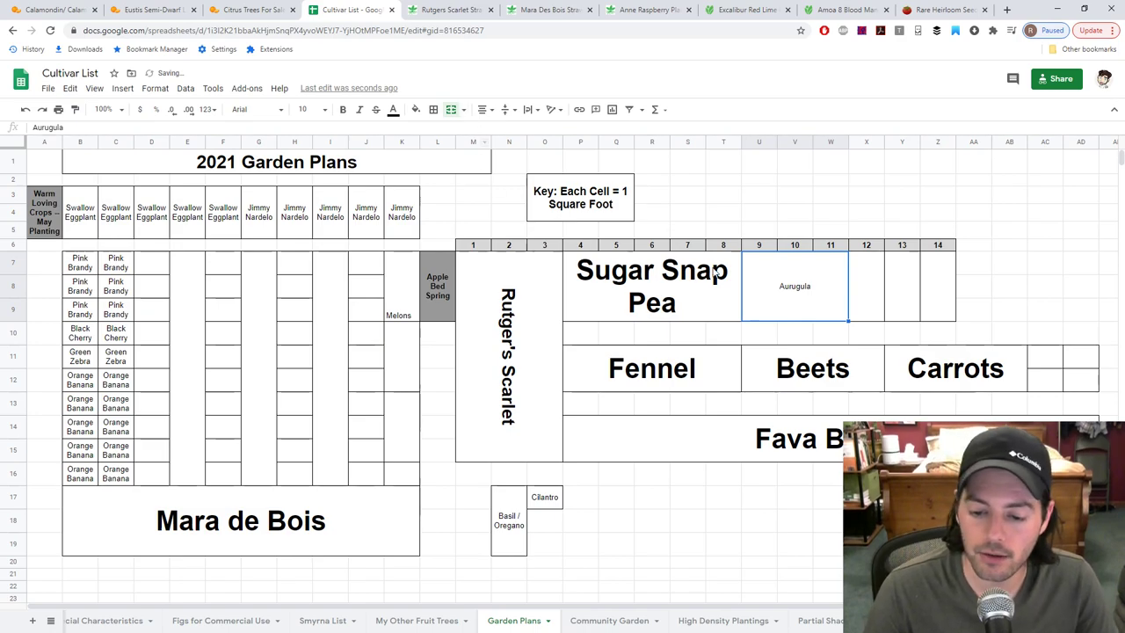
Step: Correct the spelling of the label in merged squares 9 to 11 to Arugula
double_click(792, 294)
click(789, 257)
key(BackSpace)
key(Return)
Step: Paste the formatted Beets cell over the Arugula cell, relabel it Arugula and set its font size to 24
drag(829, 296, 779, 284)
click(808, 374)
key(ctrl+c)
click(789, 293)
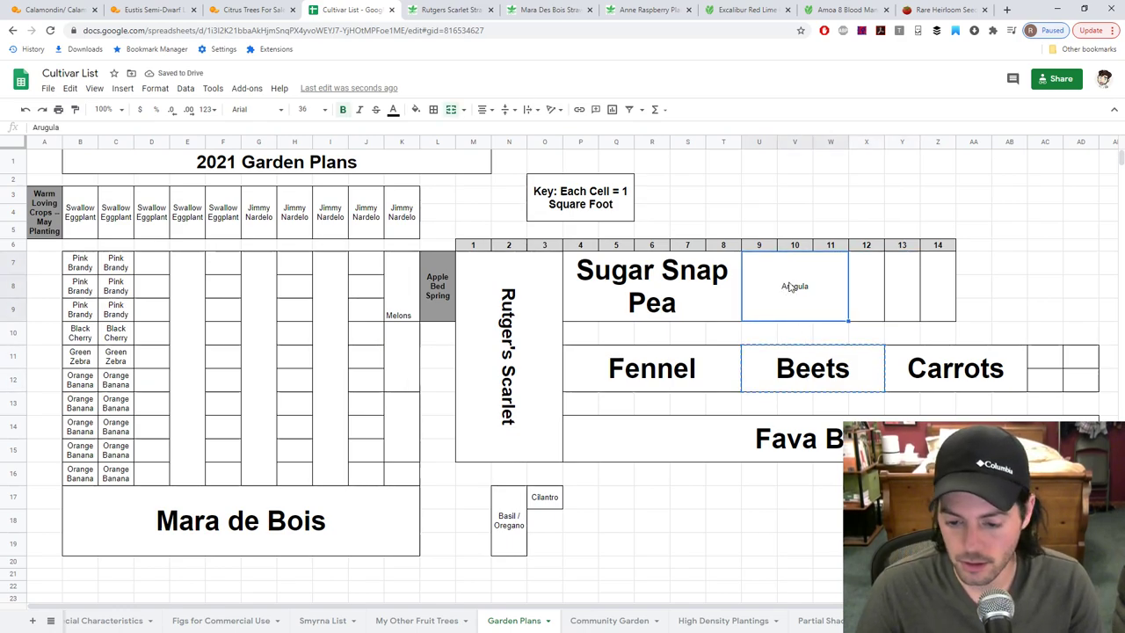
key(ctrl+v)
text(Arugula)
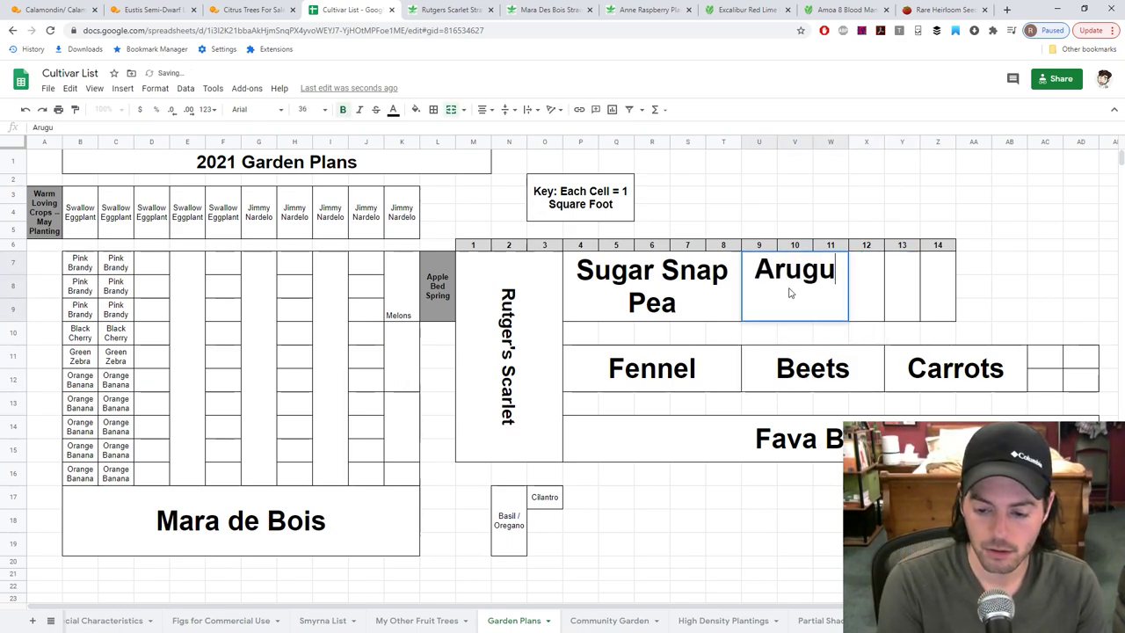
click(323, 109)
click(306, 298)
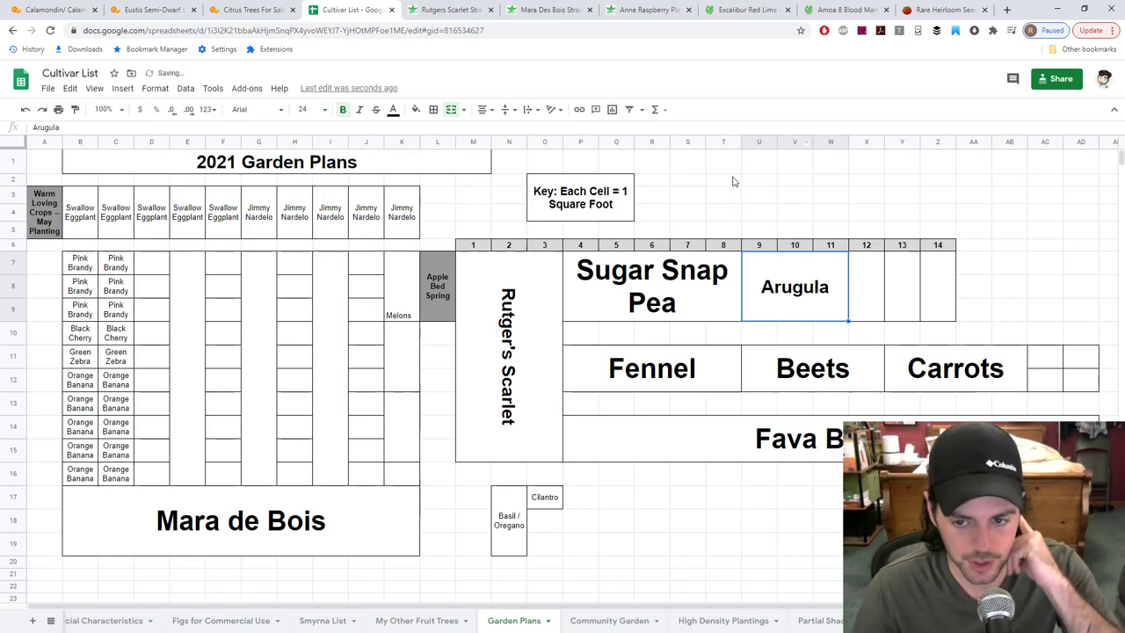
Step: Switch to the rareseeds site and examine its vegetable seed categories for crops to fill the remaining squares
click(945, 9)
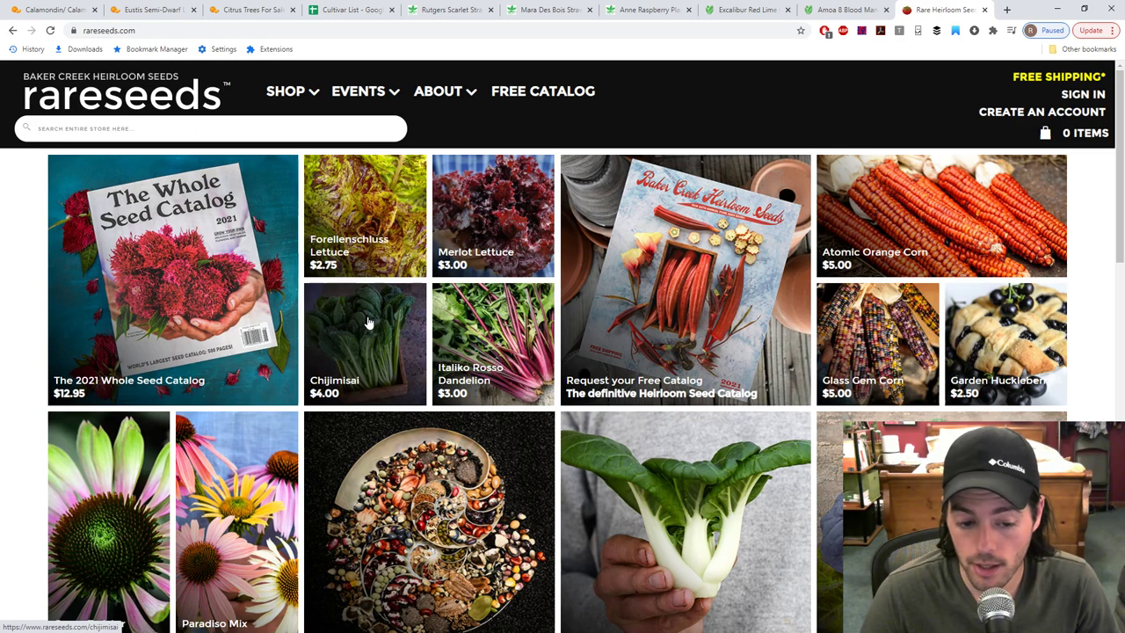
mouse_move(290, 91)
mouse_move(308, 126)
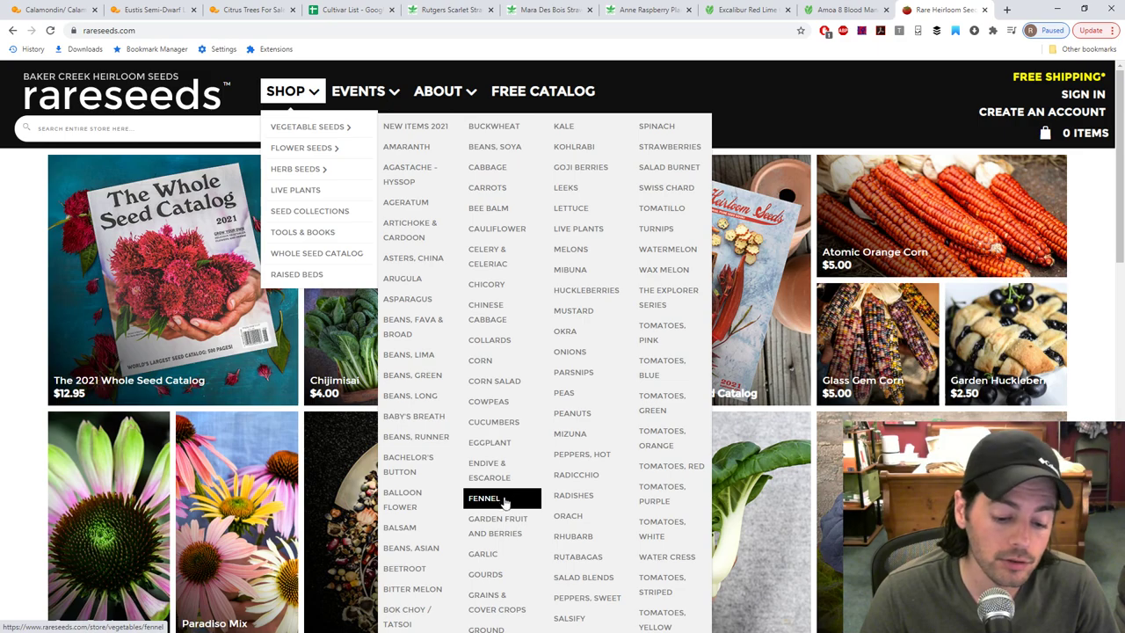
scroll(497, 620, down, 2)
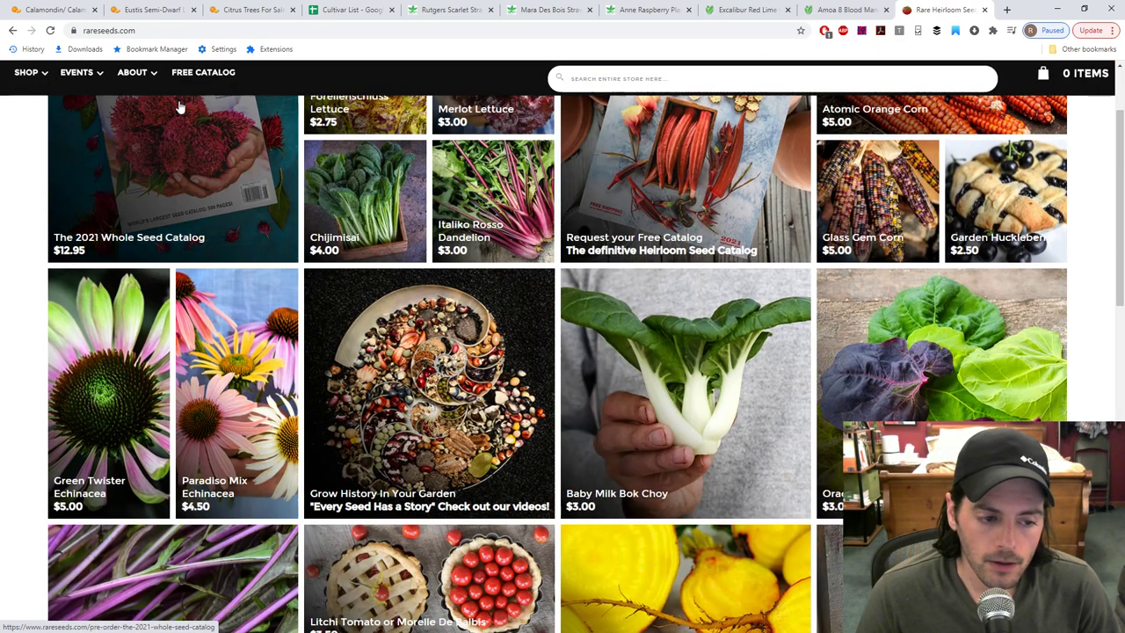
mouse_move(26, 72)
mouse_move(55, 107)
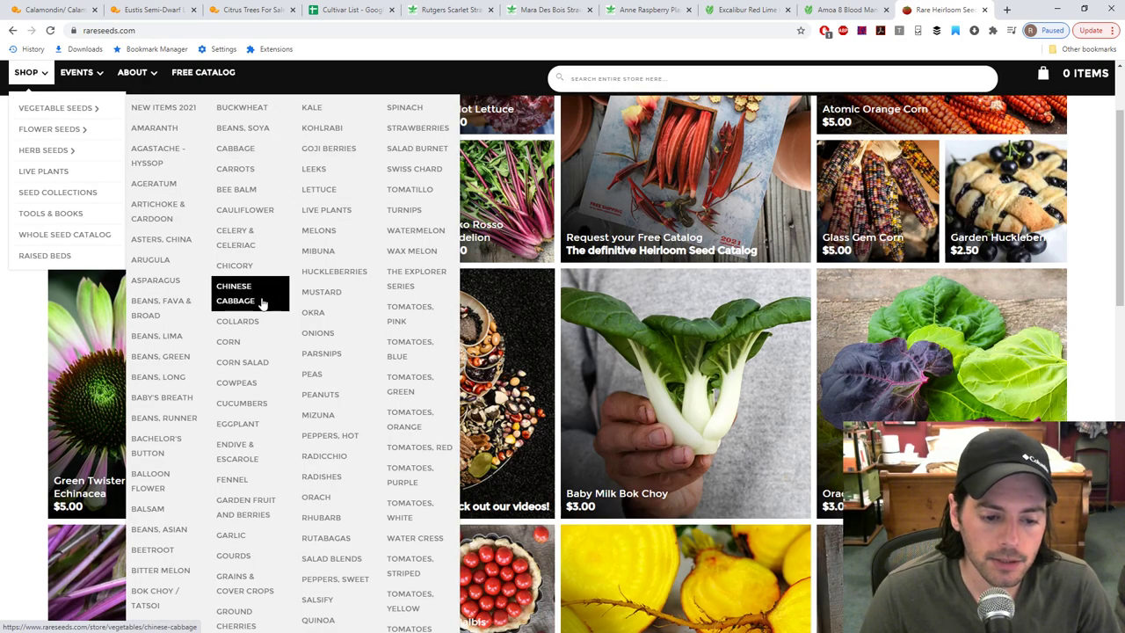
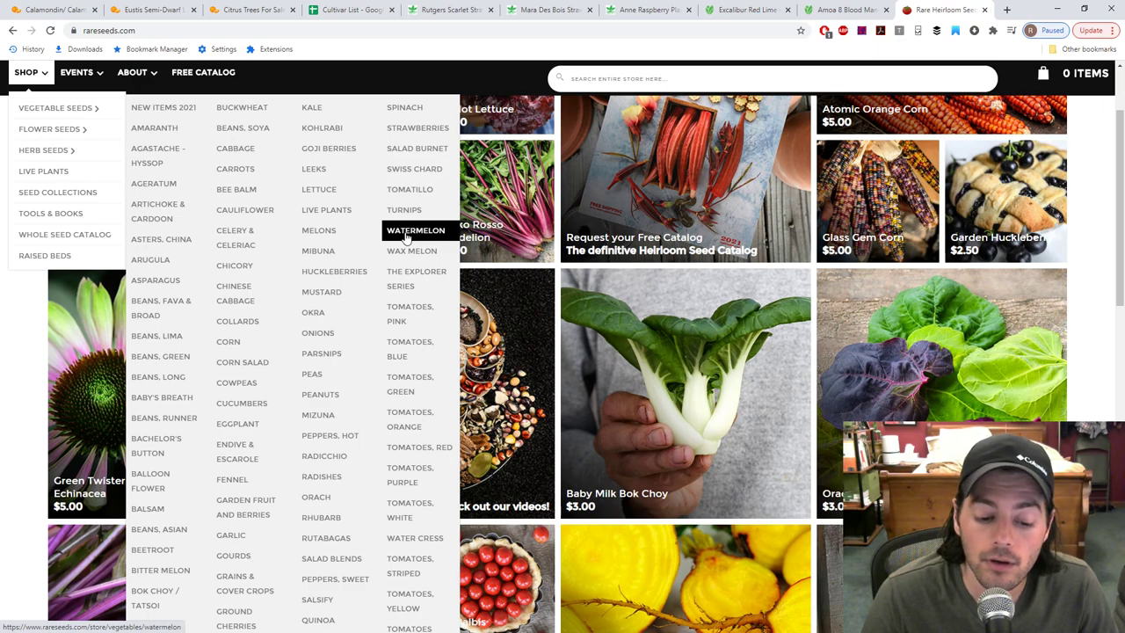
scroll(400, 253, down, 1)
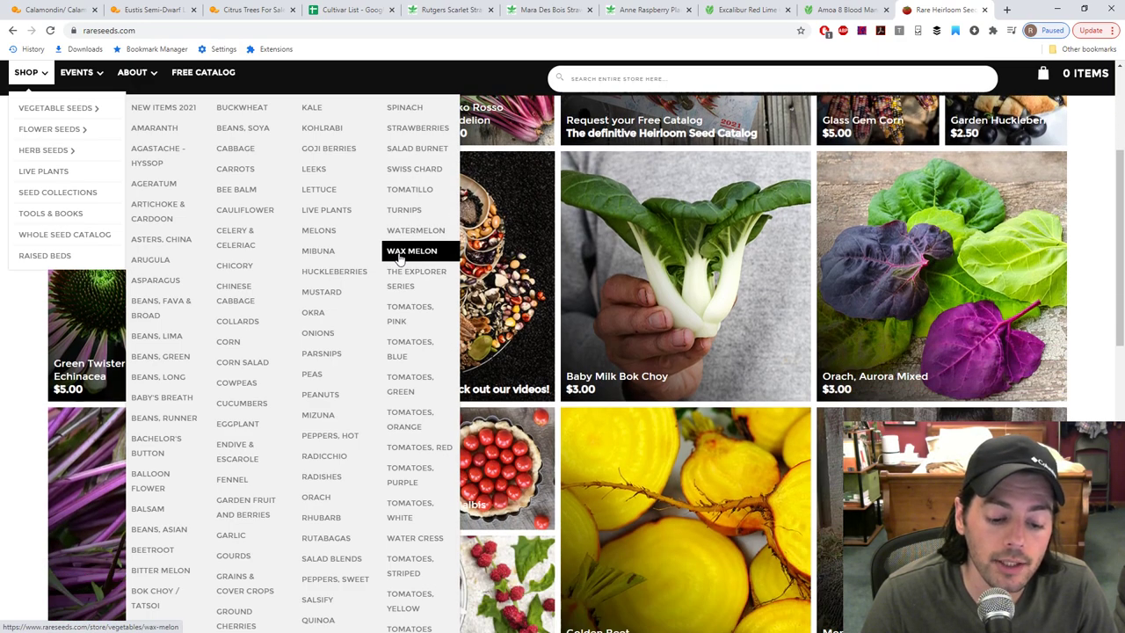
Step: Back in the Cultivar List garden plan, enter Radish in square 12 of the Apple Bed and merge squares 12 and 13
click(348, 10)
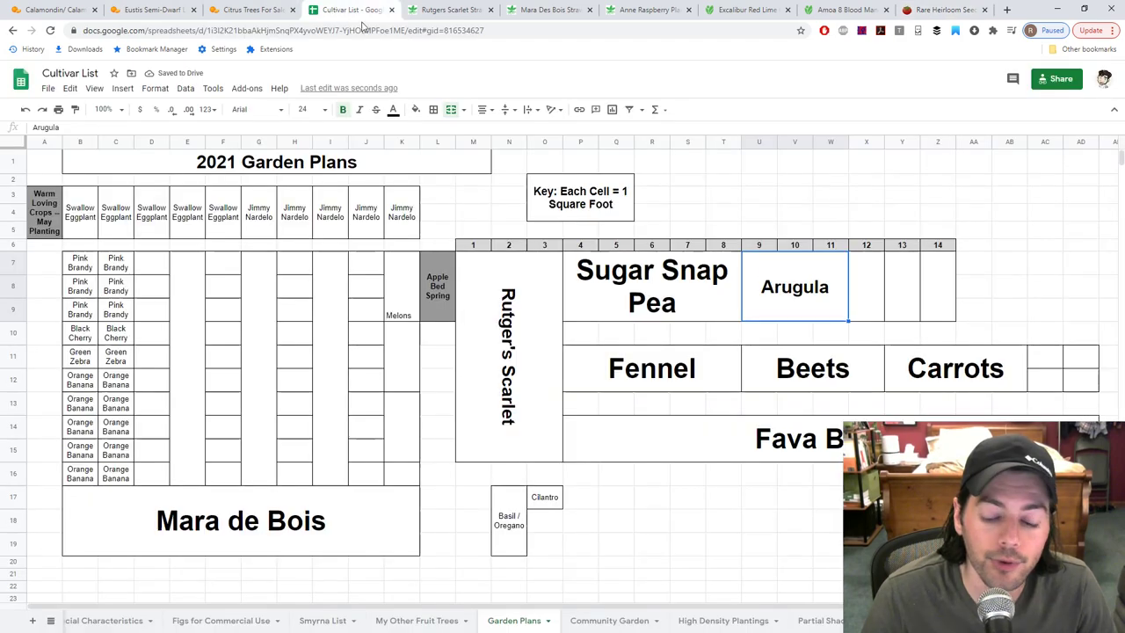
click(879, 288)
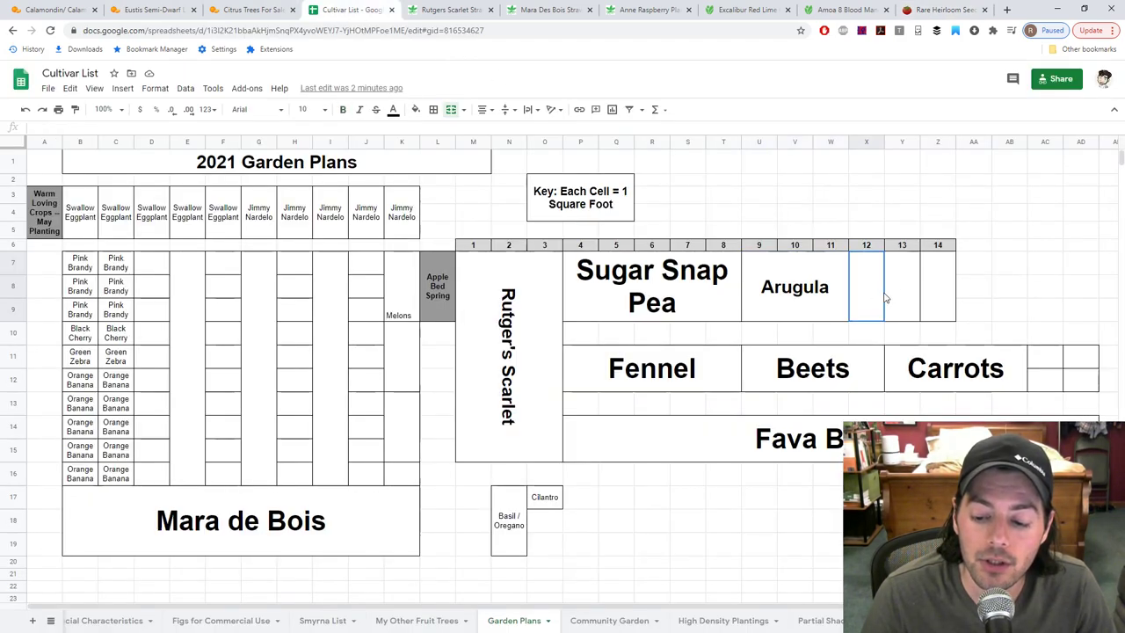
text(Radish)
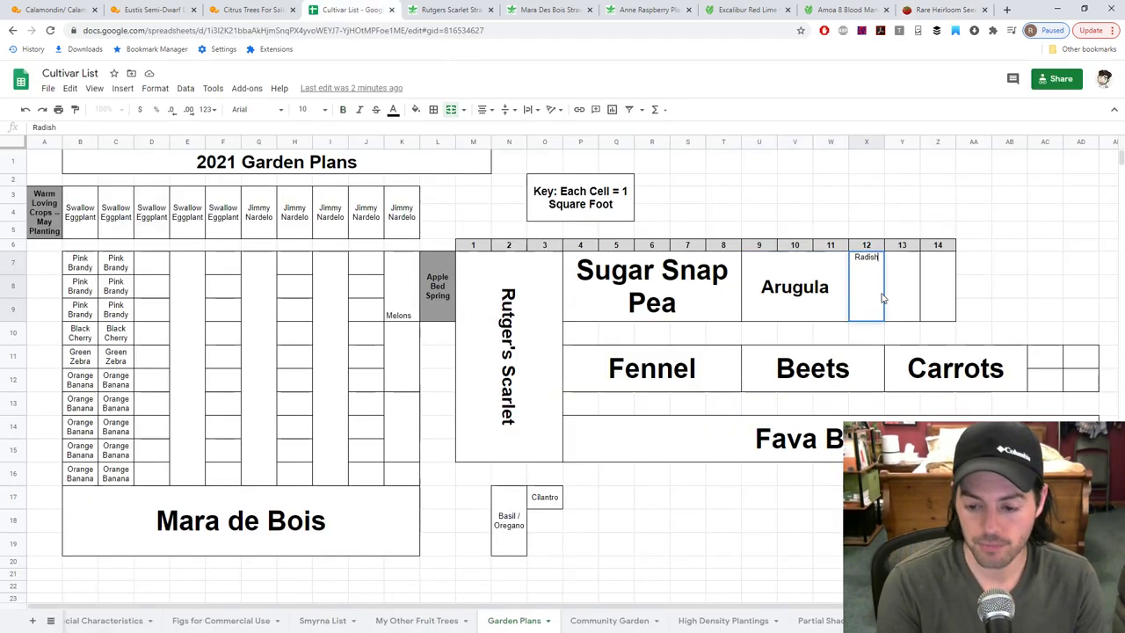
key(Return)
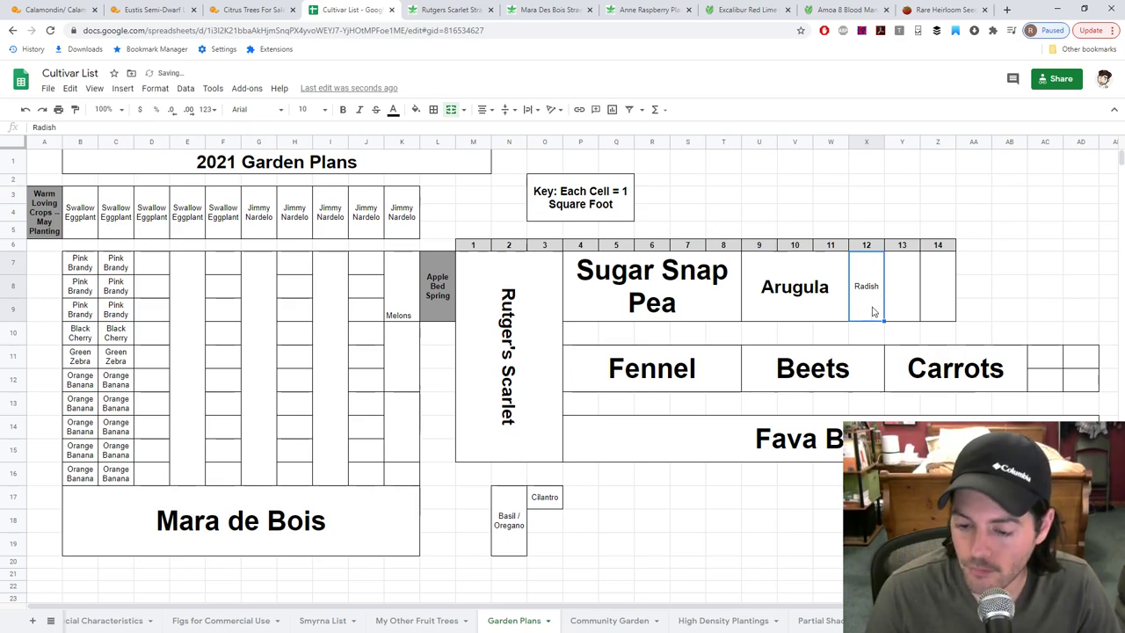
shift+click(898, 290)
click(451, 109)
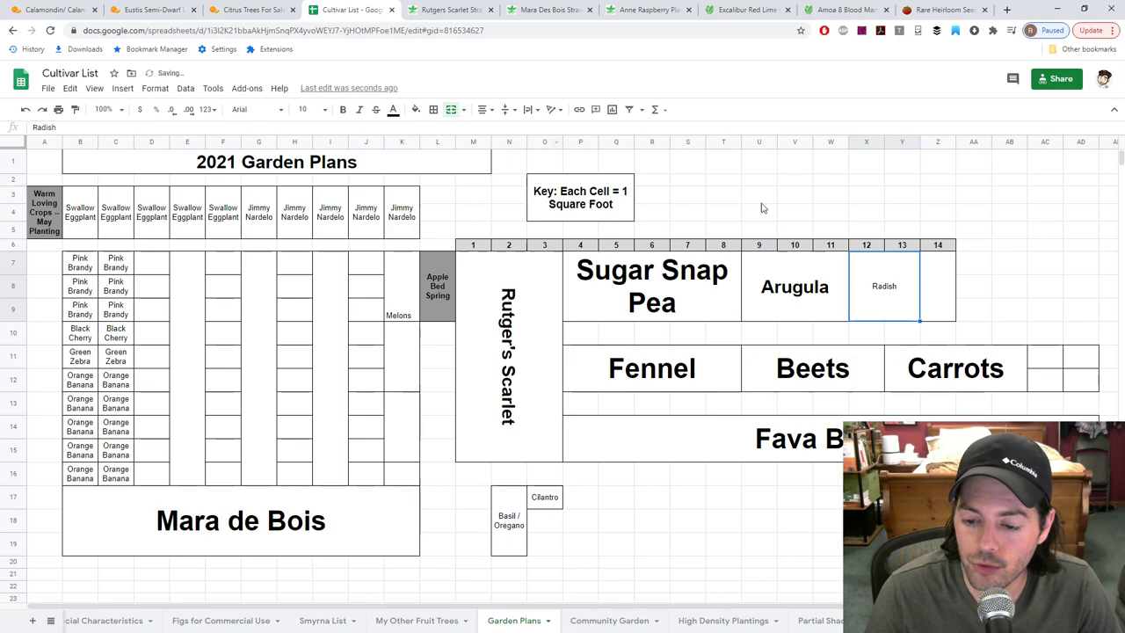
click(839, 195)
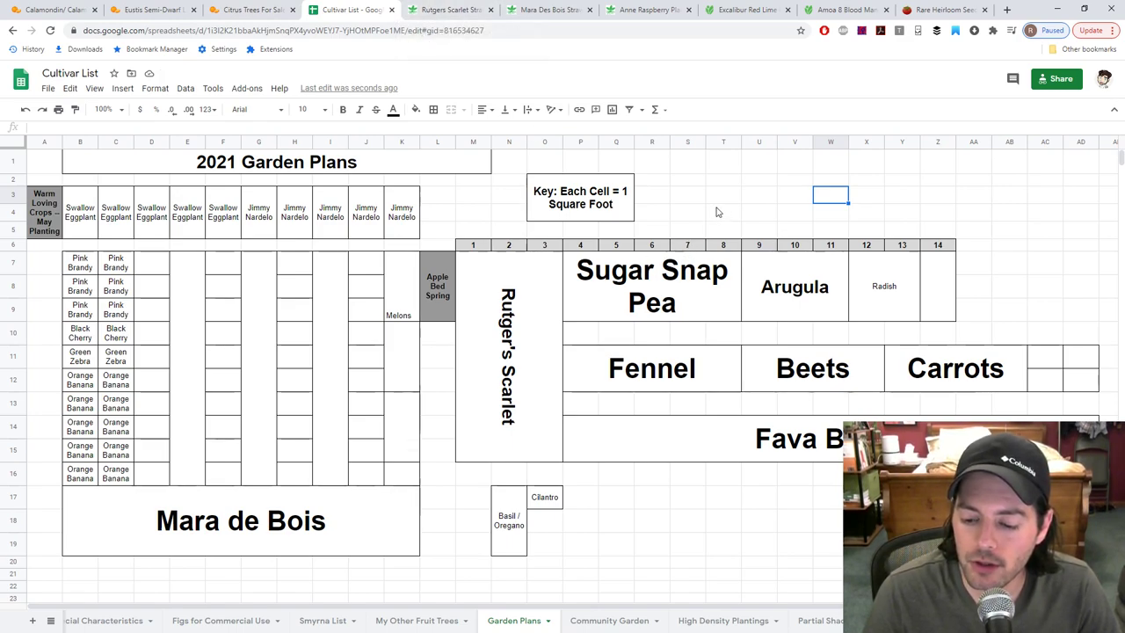
Step: Enter Cilantro in square 14 of the Apple Bed and clear the separate Cilantro cell beside Basil / Oregano
click(937, 279)
text(Cilantro)
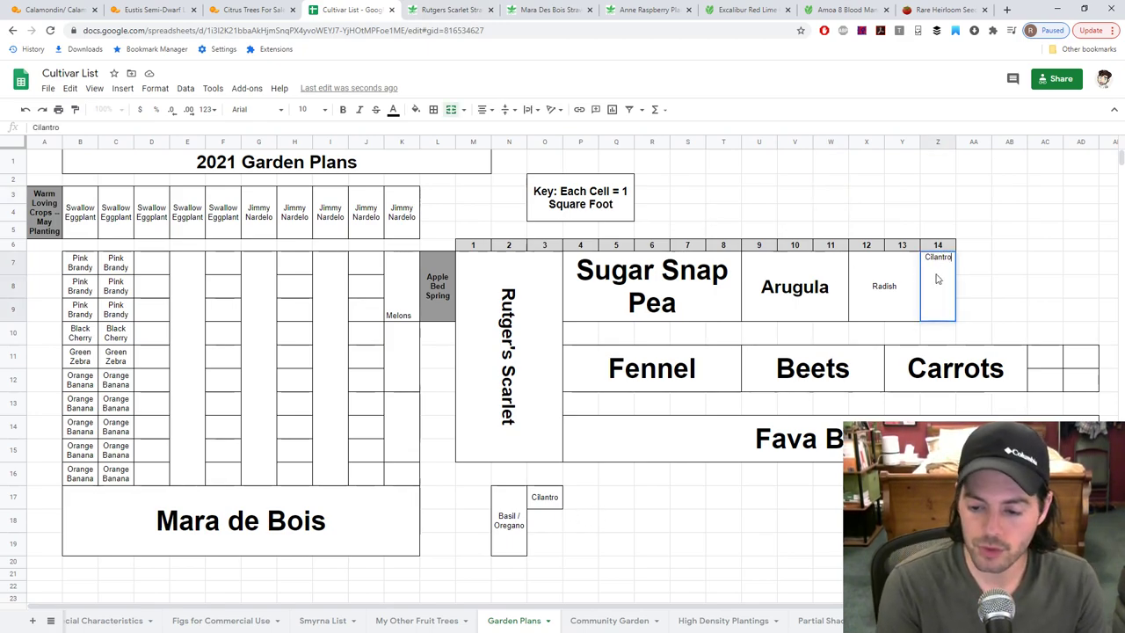
click(538, 498)
key(Delete)
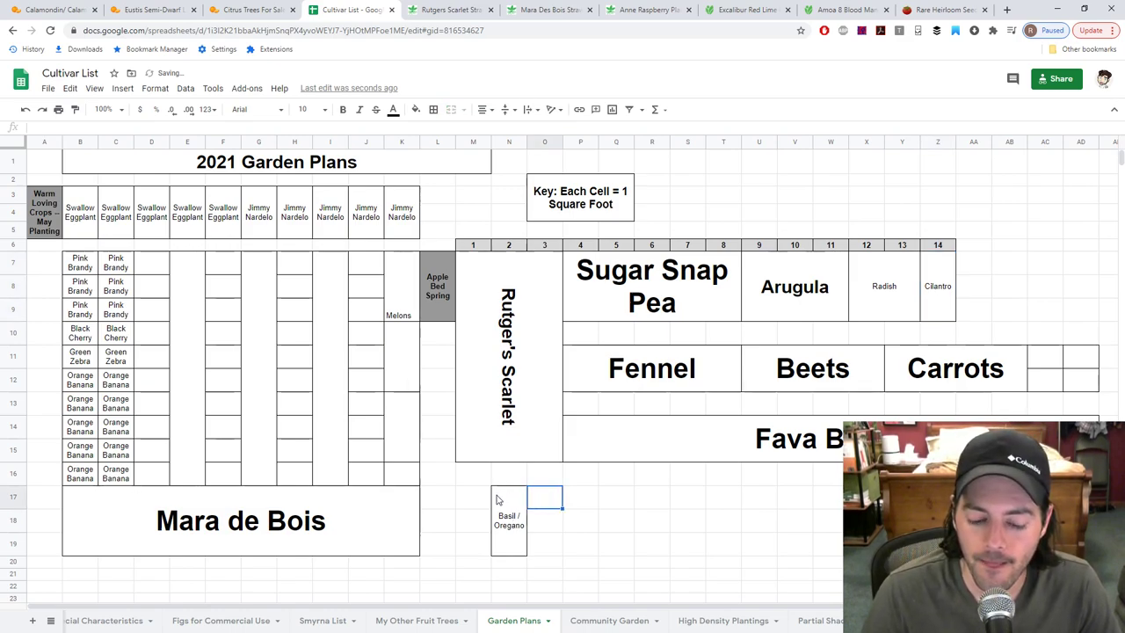
Step: Compare the Basil / Oregano cell and the open tomato-bed columns with the Community Garden layout to find space for crops
click(502, 508)
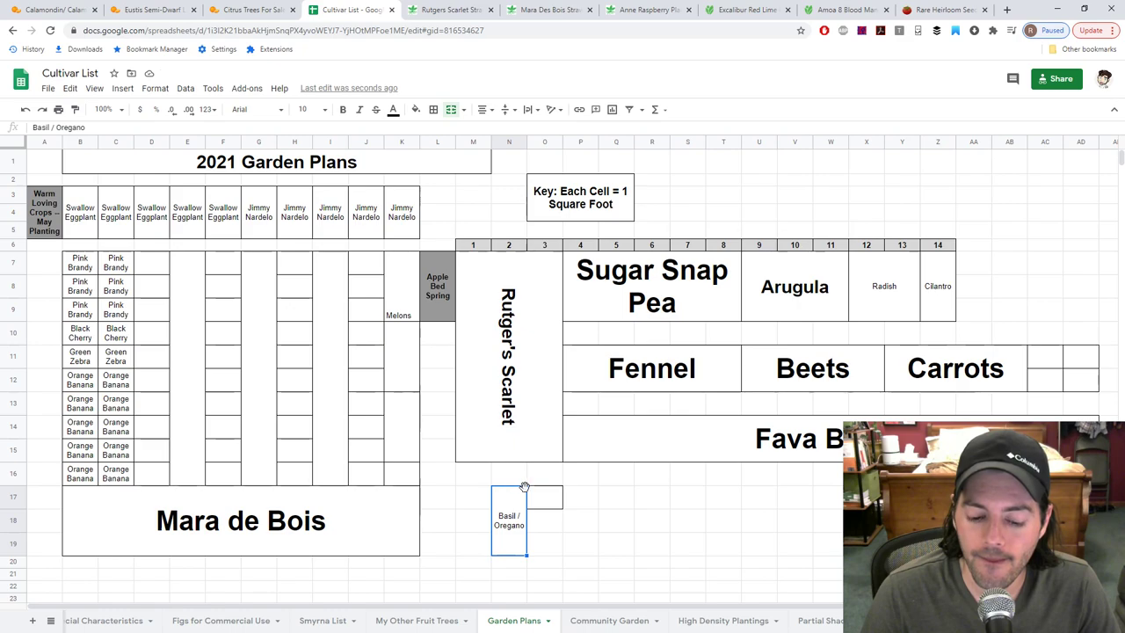
click(577, 497)
click(550, 499)
click(495, 508)
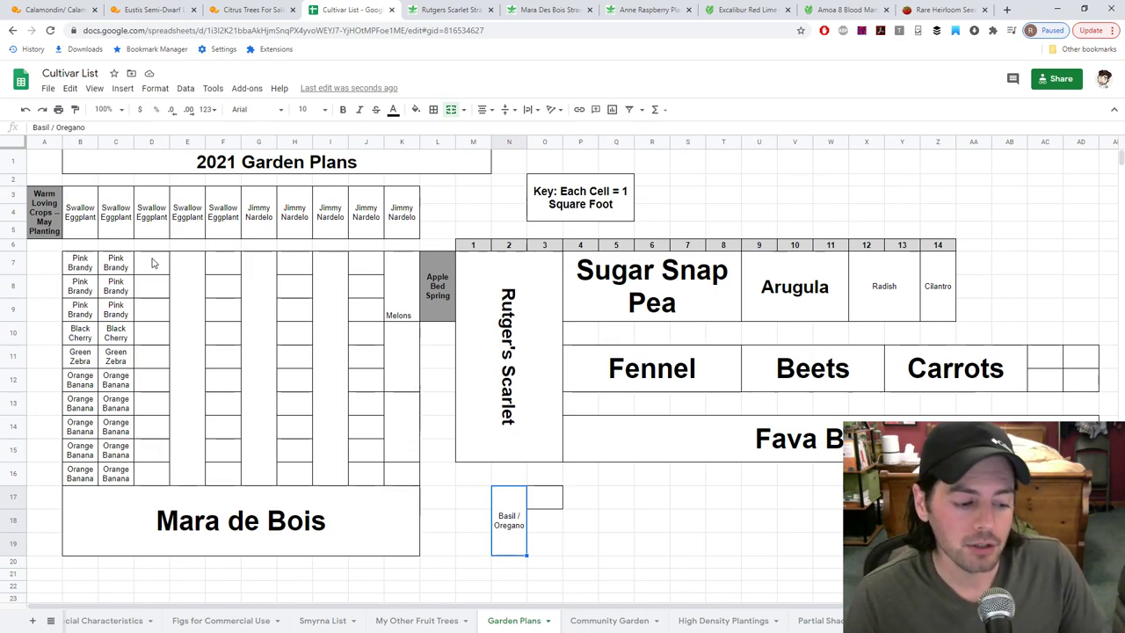
click(606, 621)
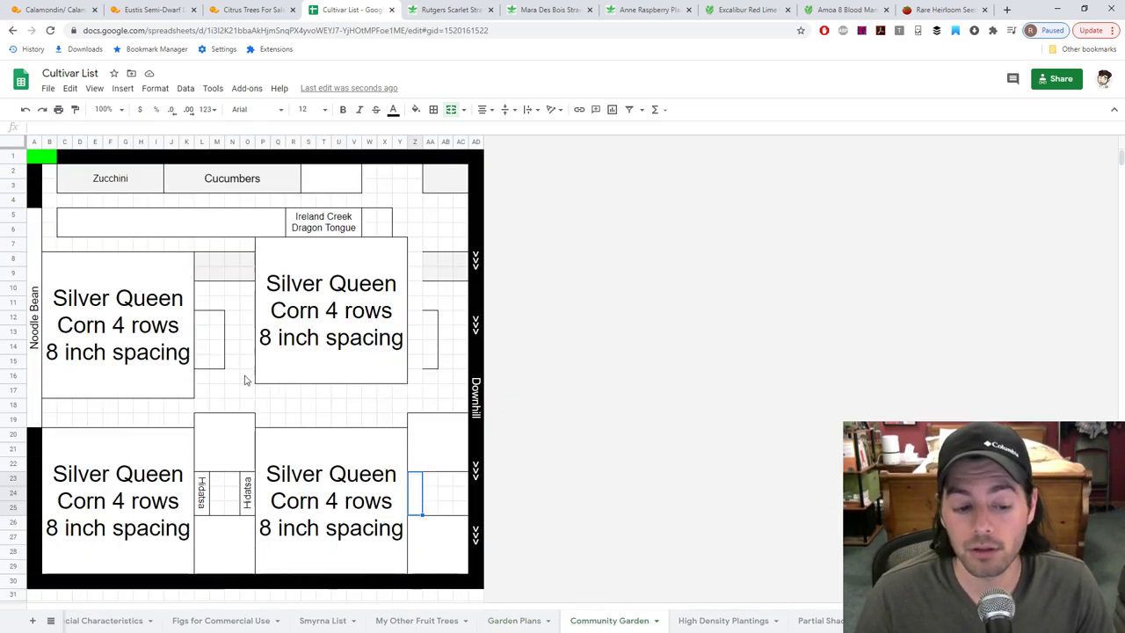
click(320, 362)
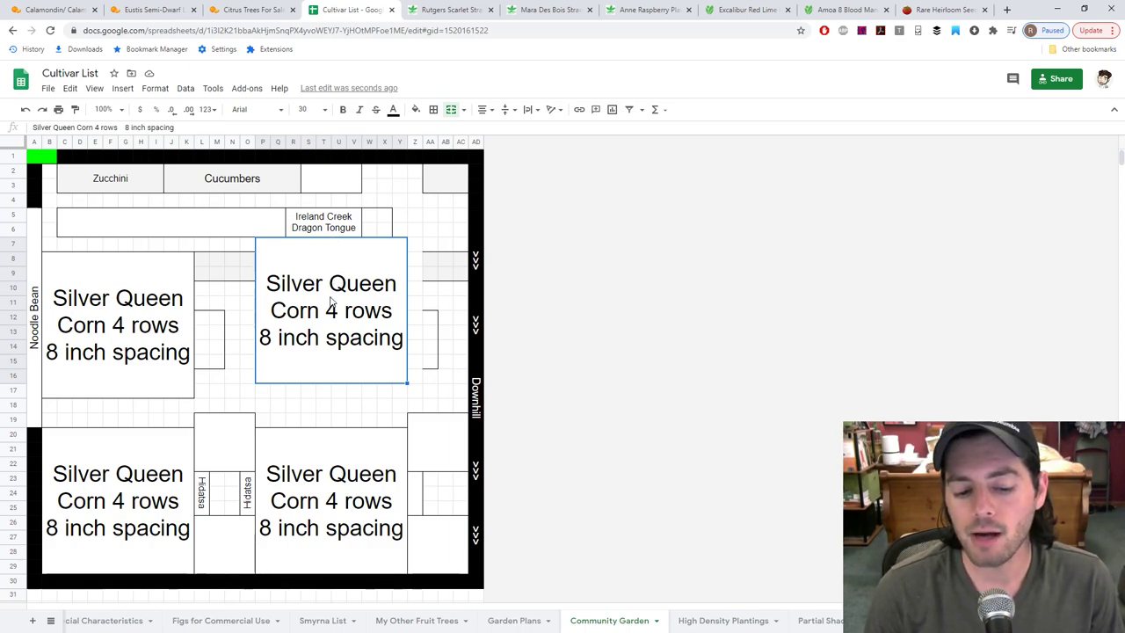
click(519, 621)
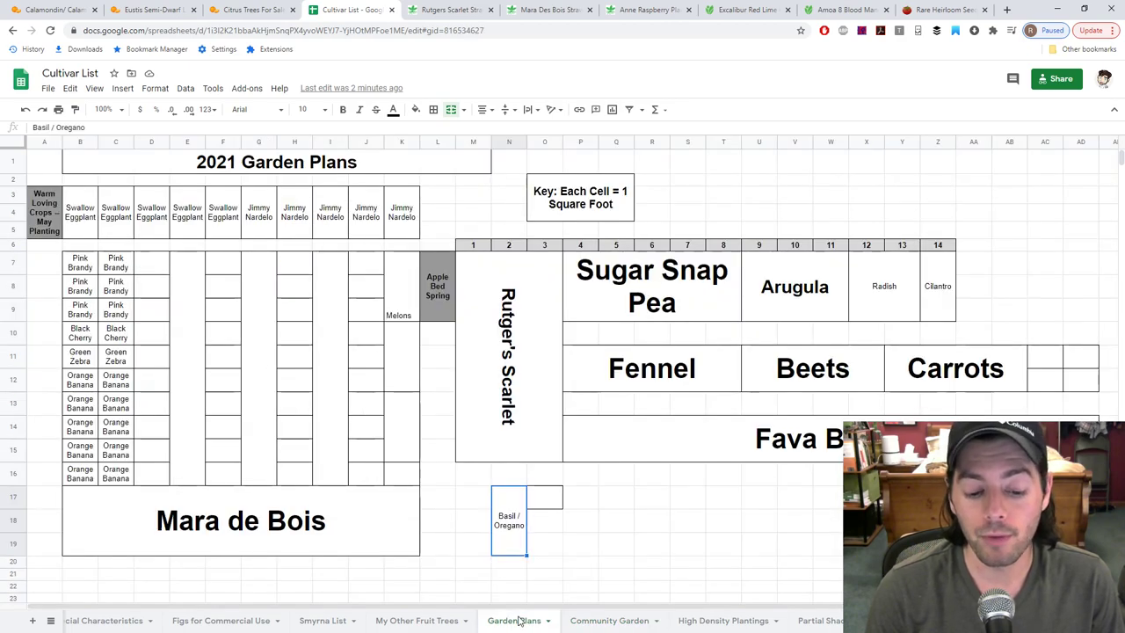
click(248, 317)
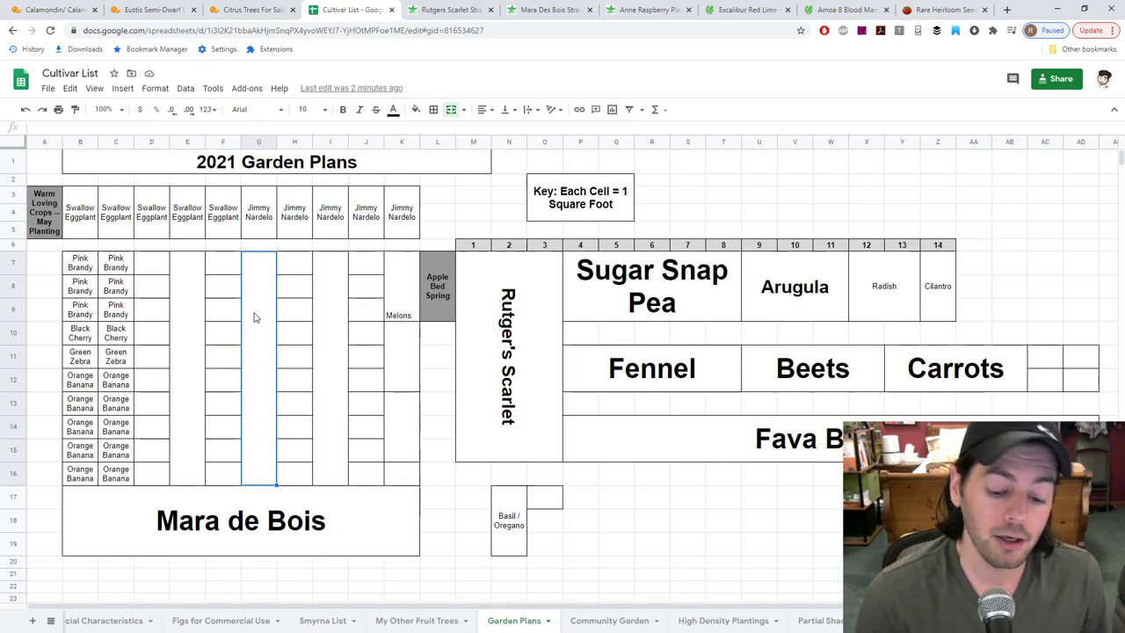
Step: On the Community Garden sheet, clear the Cucumbers label beside Zucchini
click(609, 621)
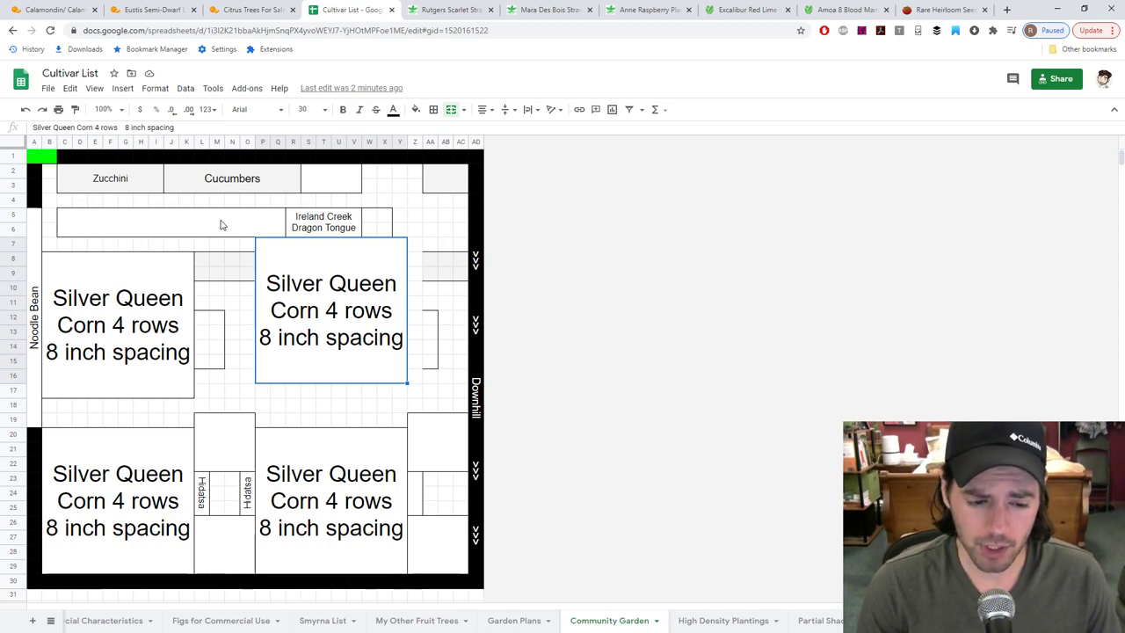
click(341, 182)
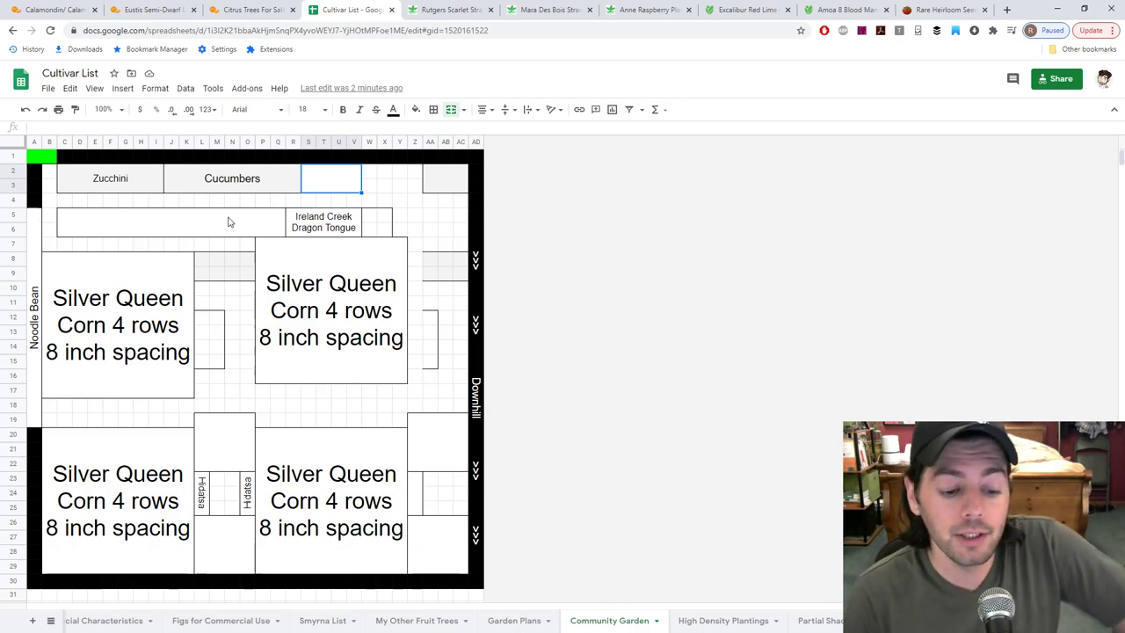
click(250, 496)
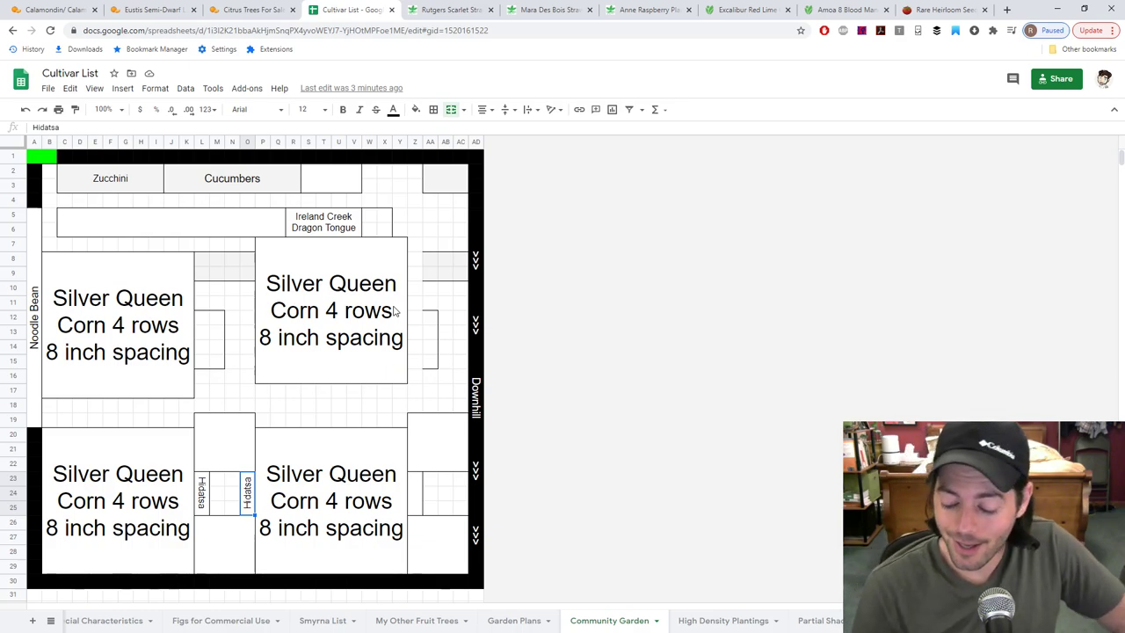
click(233, 350)
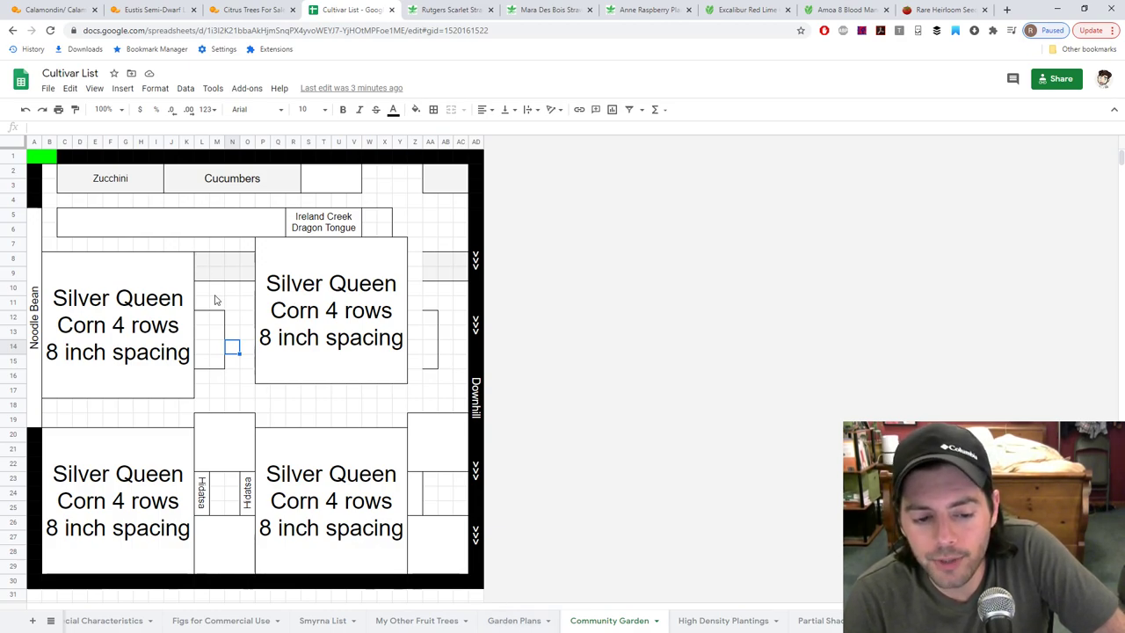
click(244, 182)
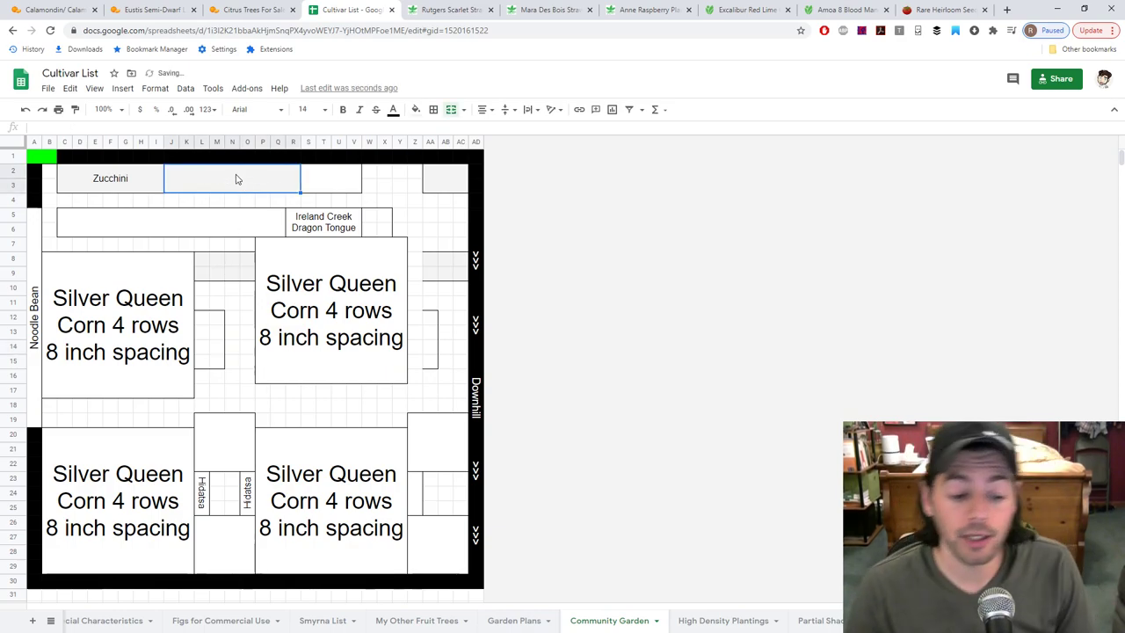
Step: Back on the Garden Plans sheet, examine the planting rows and empty columns between the tomatoes and the Melons column
click(515, 621)
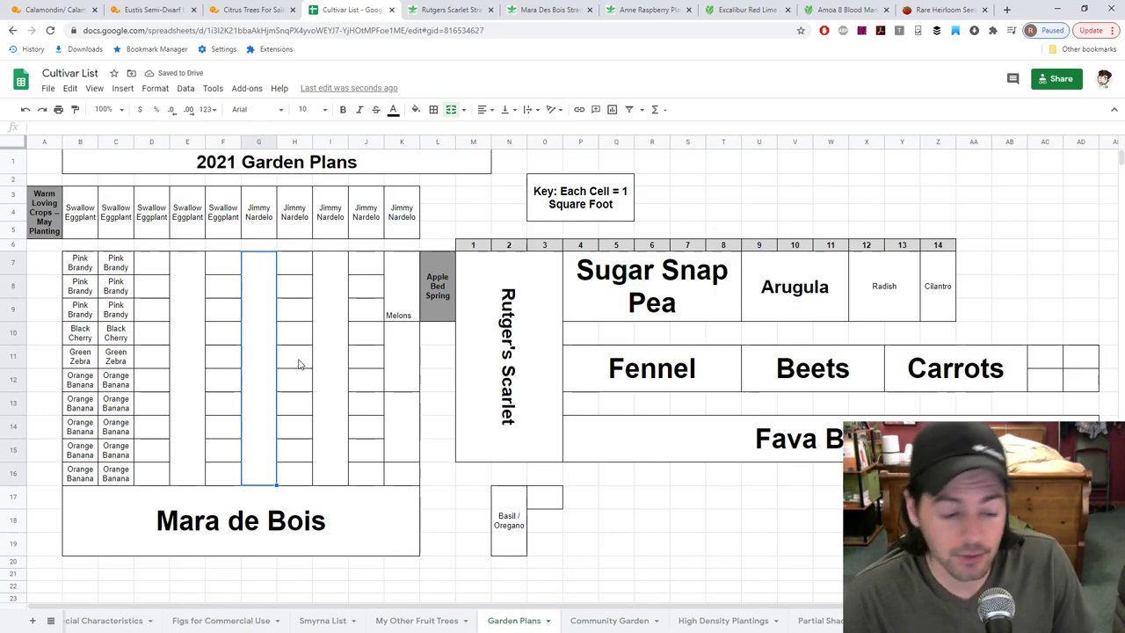
click(181, 286)
drag(369, 263, 362, 477)
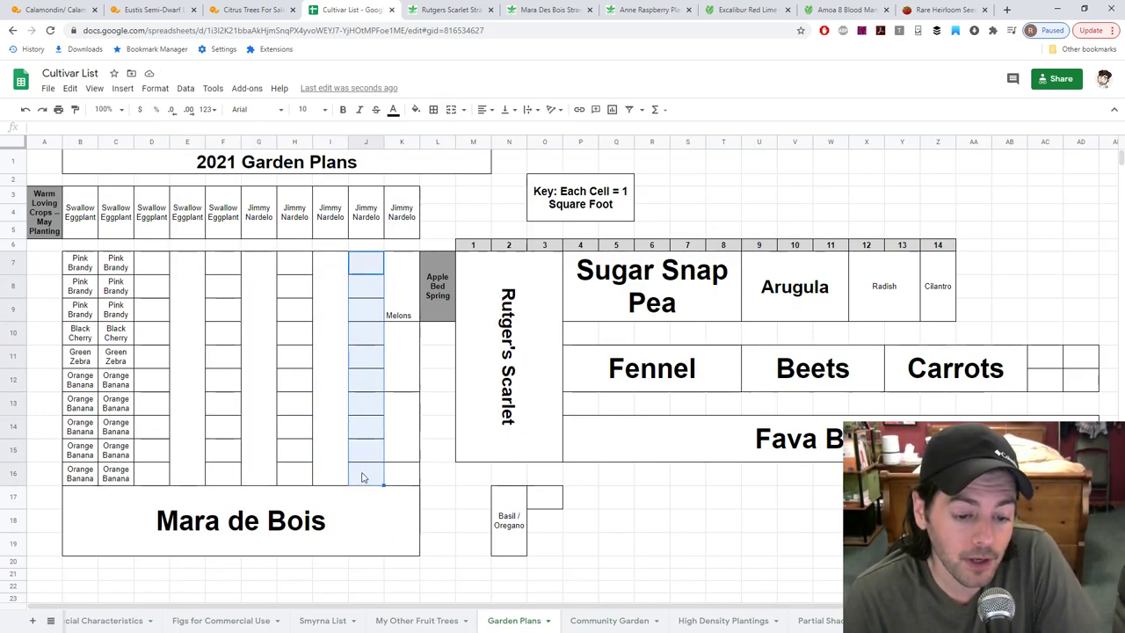
drag(157, 272, 145, 472)
click(216, 411)
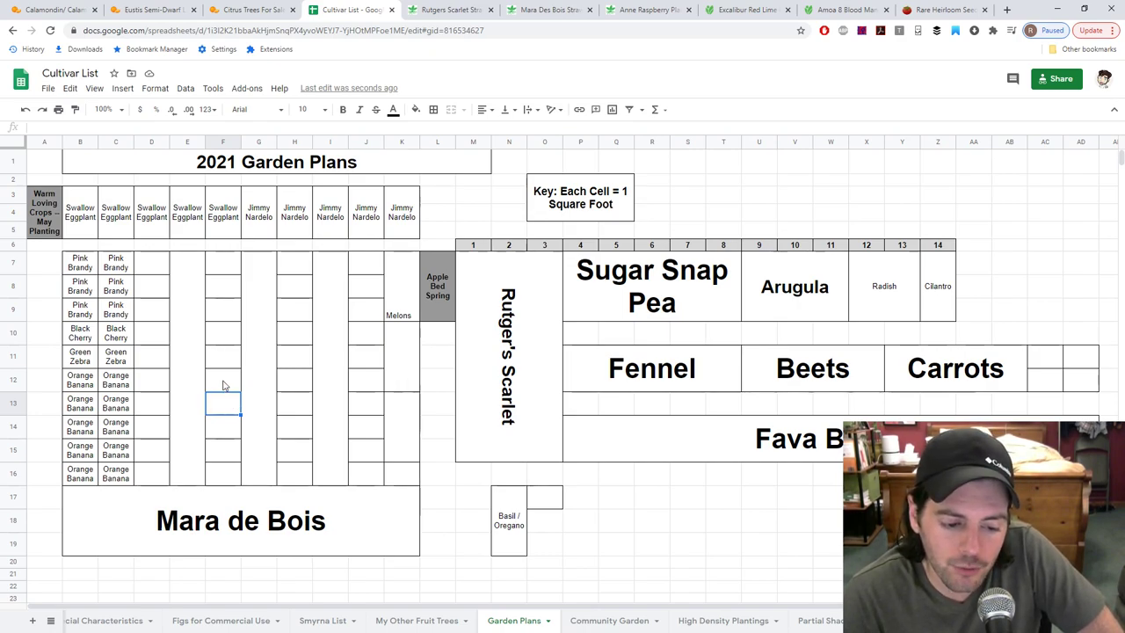
click(256, 372)
click(202, 338)
click(255, 342)
click(335, 340)
click(255, 343)
click(186, 350)
click(259, 341)
drag(400, 263, 77, 451)
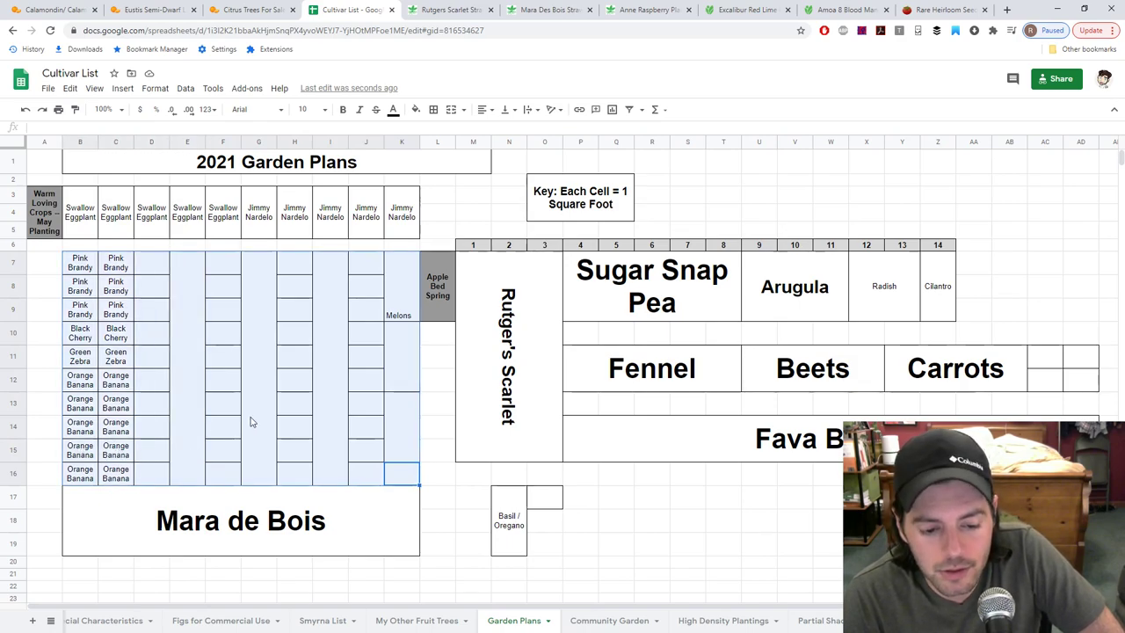
Step: Review the Swallow Eggplant and Jimmy Nardelo row, and check the Community Garden sheet for open space
drag(81, 227, 407, 242)
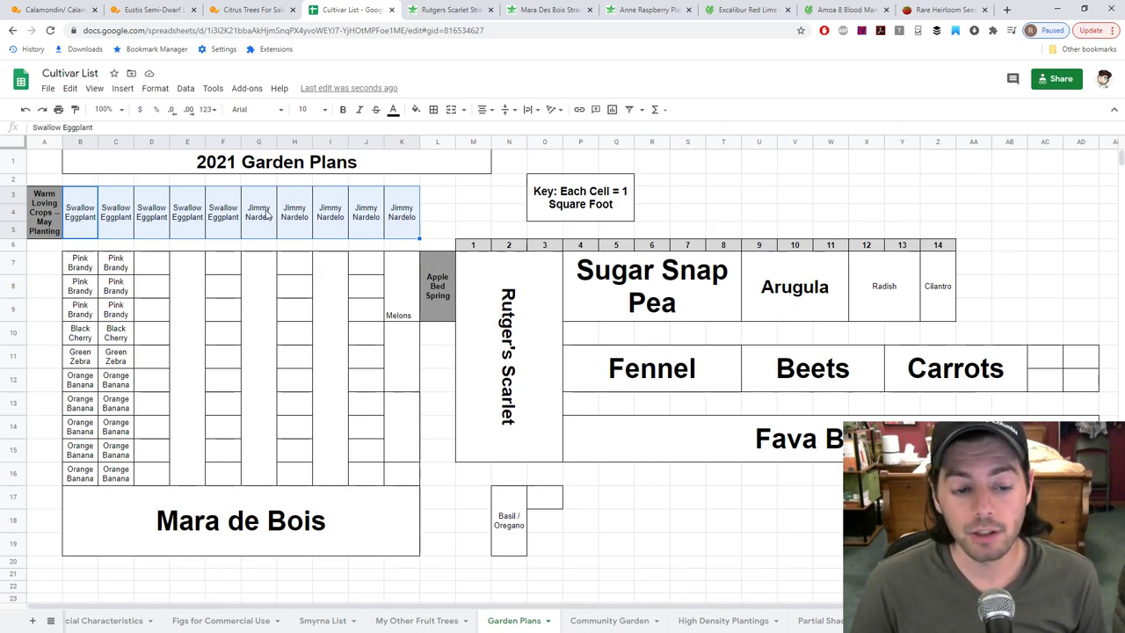
click(267, 215)
drag(95, 217, 395, 211)
click(396, 211)
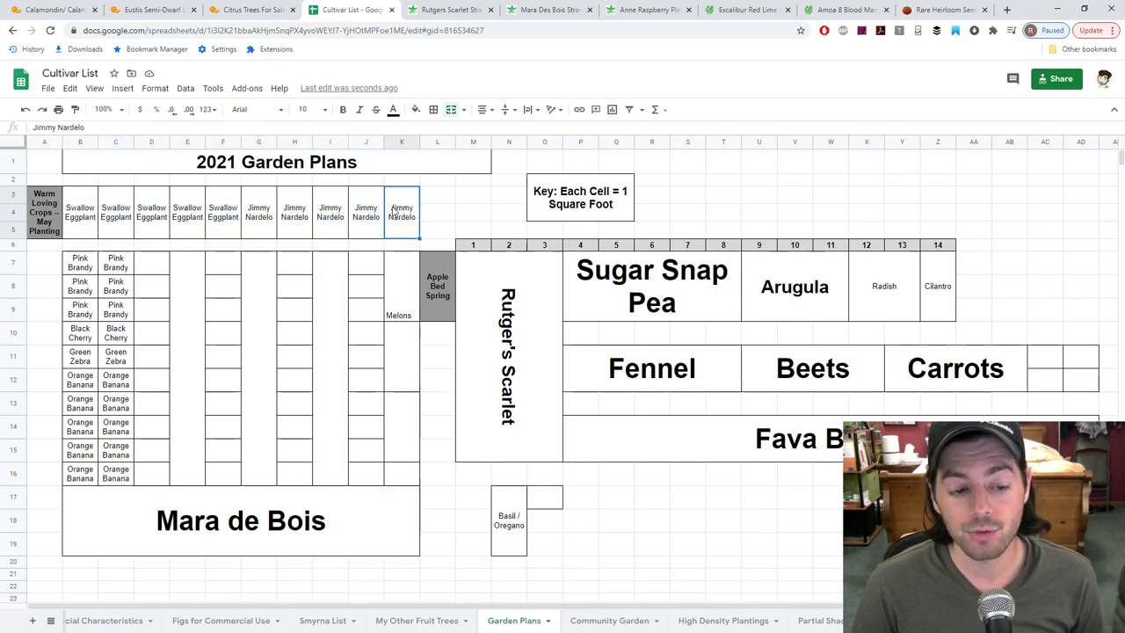
click(263, 218)
click(400, 211)
mouse_move(400, 211)
mouse_down()
mouse_move(86, 237)
mouse_move(394, 215)
mouse_up()
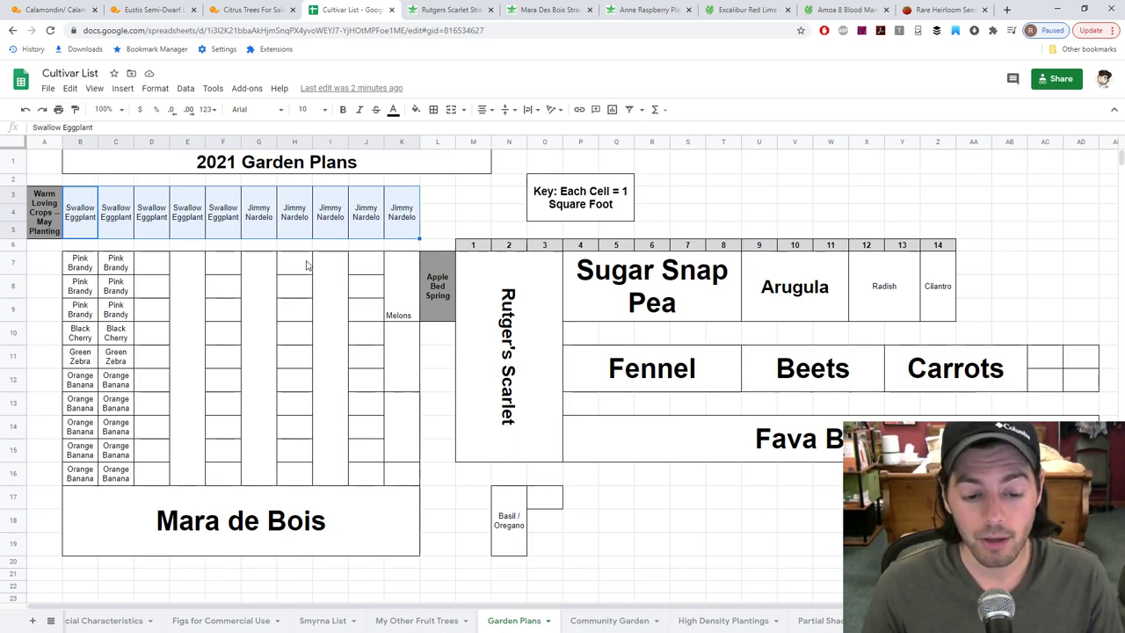
click(624, 622)
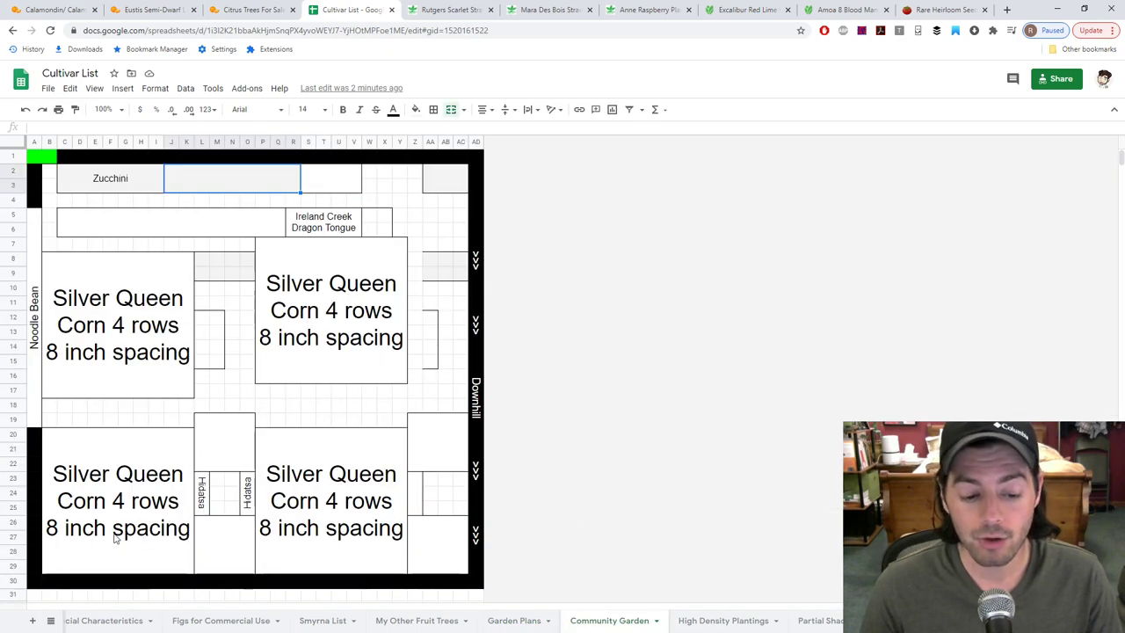
click(239, 452)
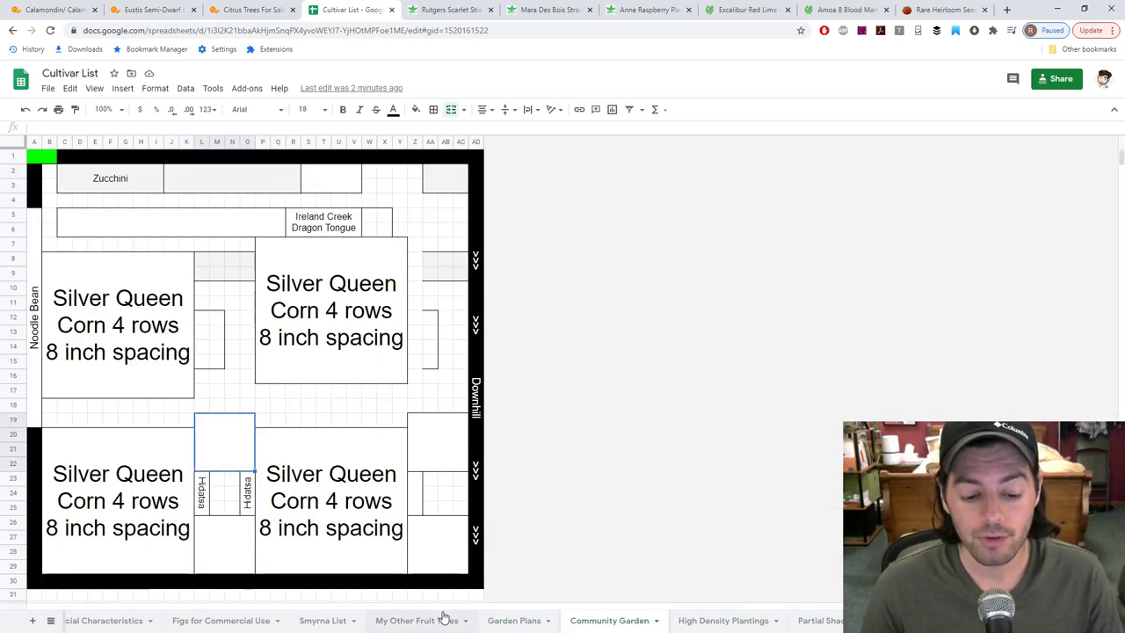
click(492, 623)
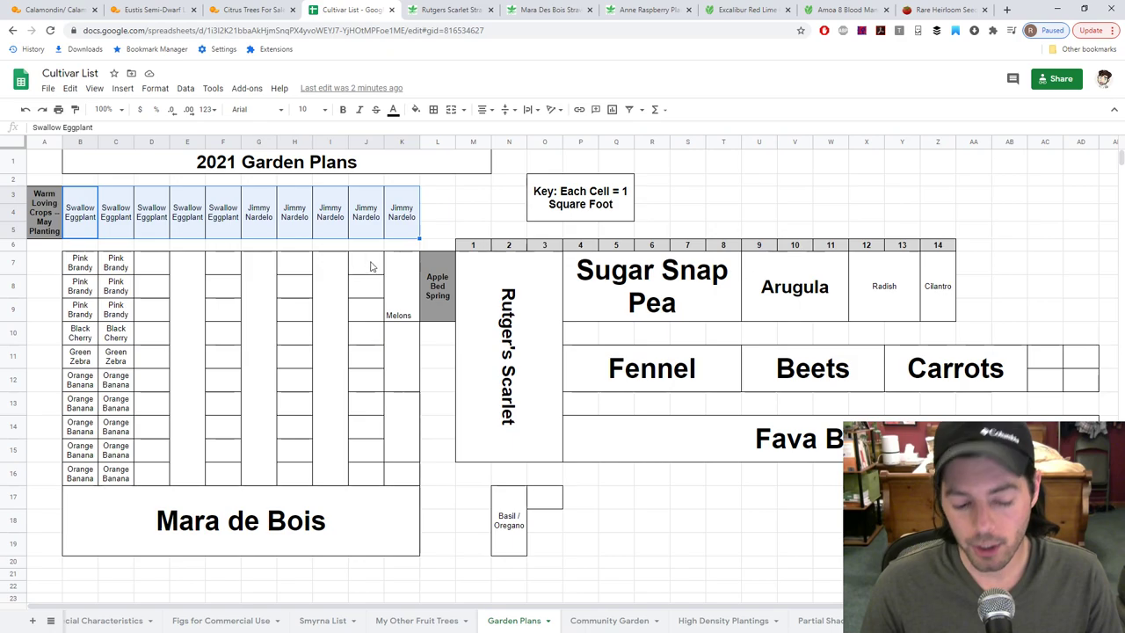
Step: Merge the Melons cell with the cells below it in column K, covering rows 7 to 16
drag(395, 269, 393, 475)
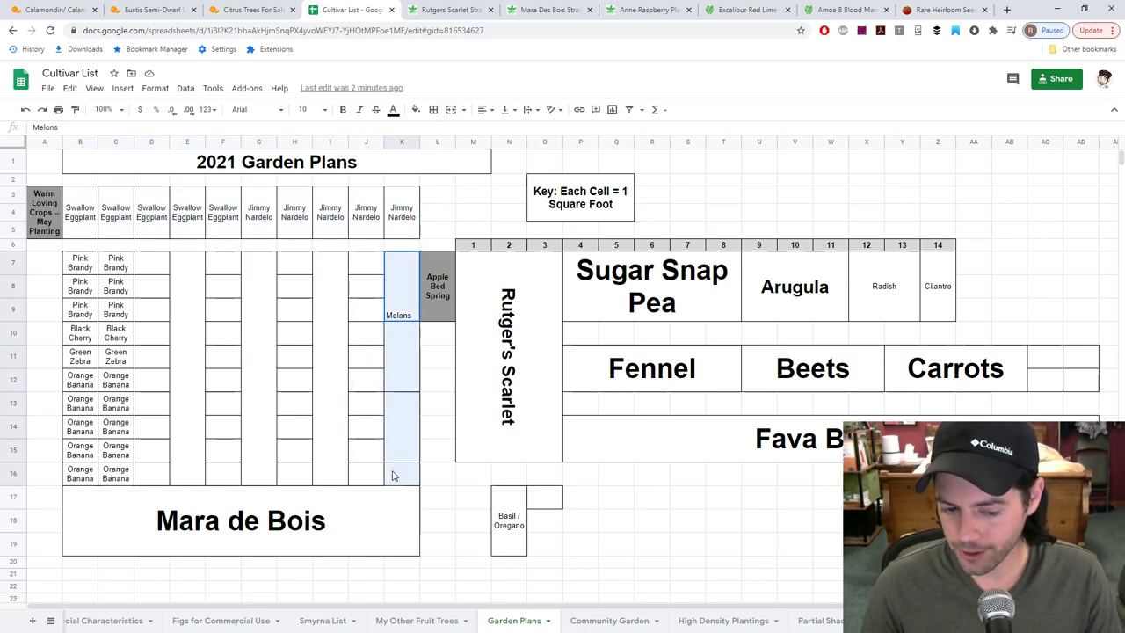
click(253, 379)
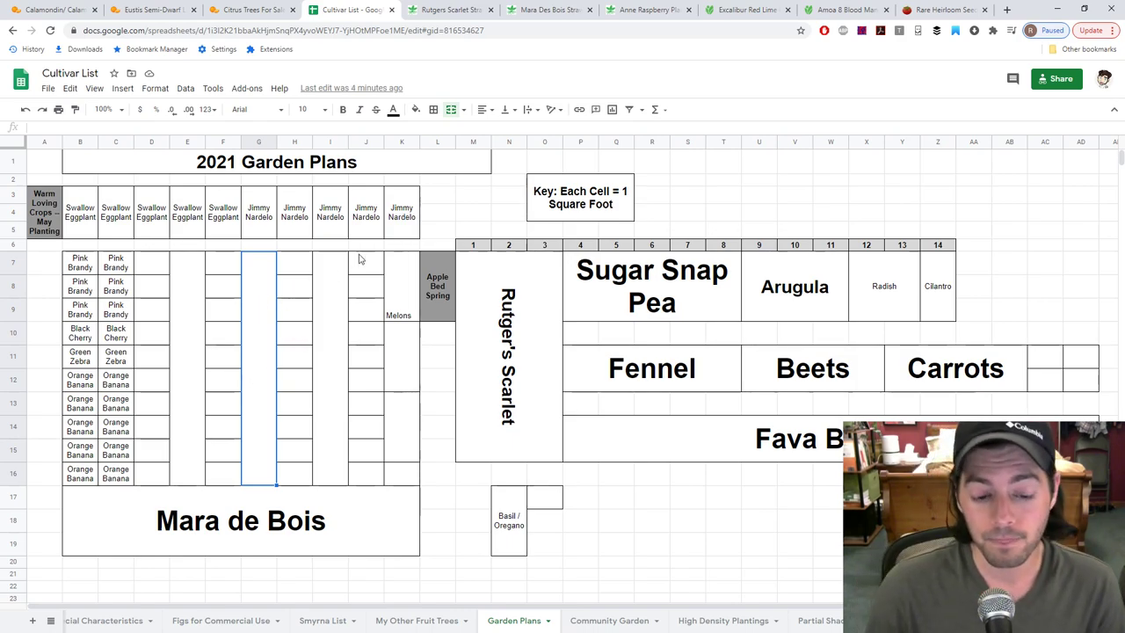
click(398, 275)
drag(398, 275, 406, 474)
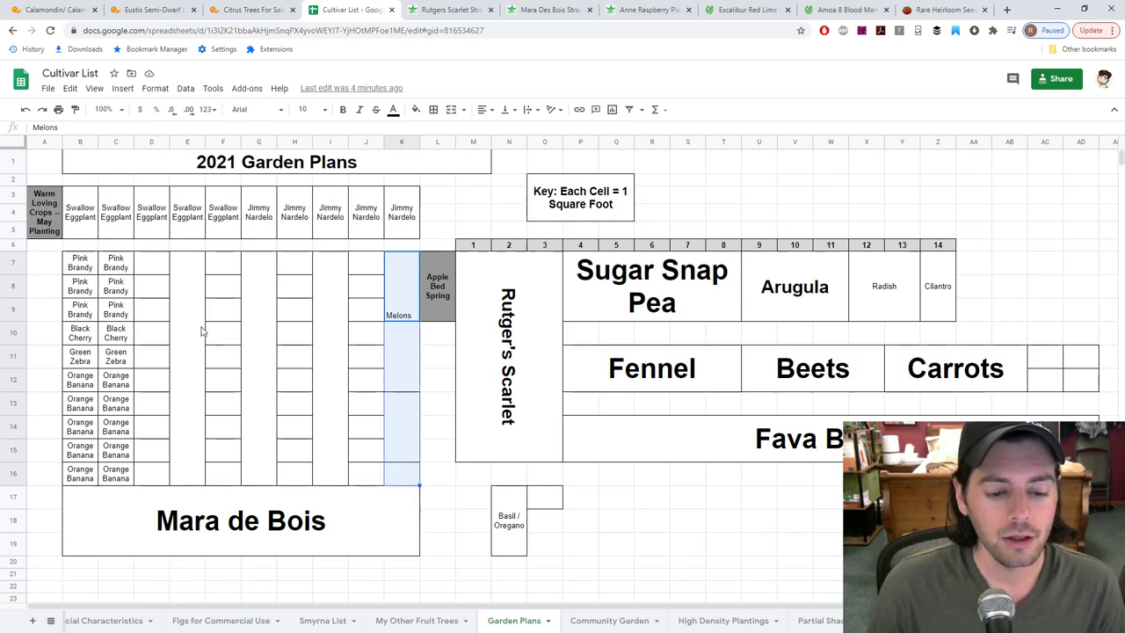
drag(397, 273, 401, 461)
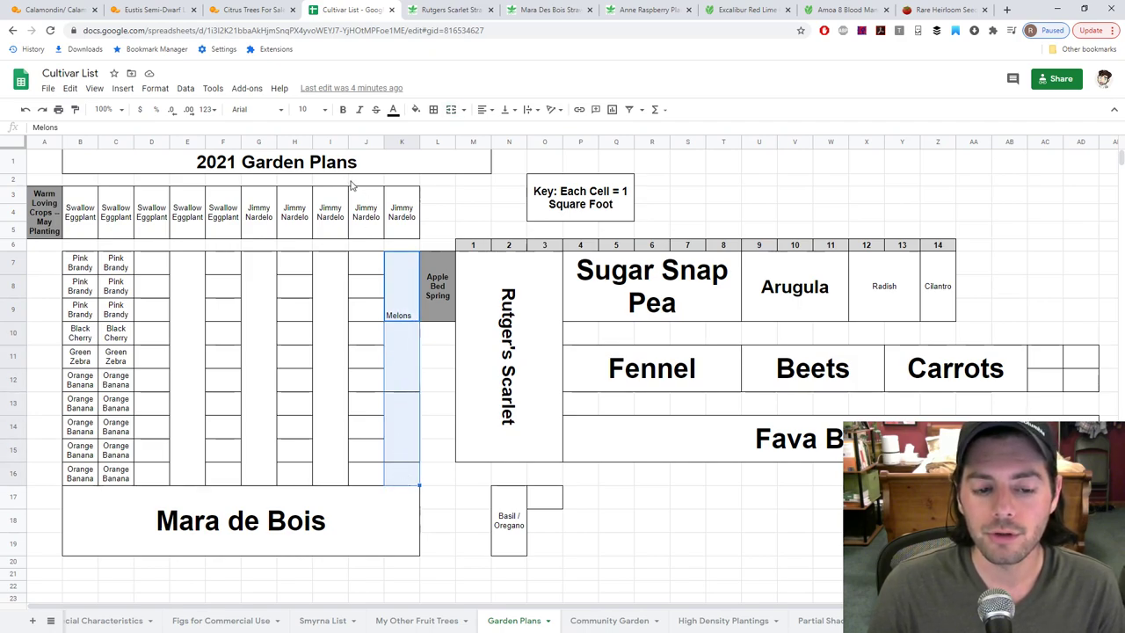
click(451, 111)
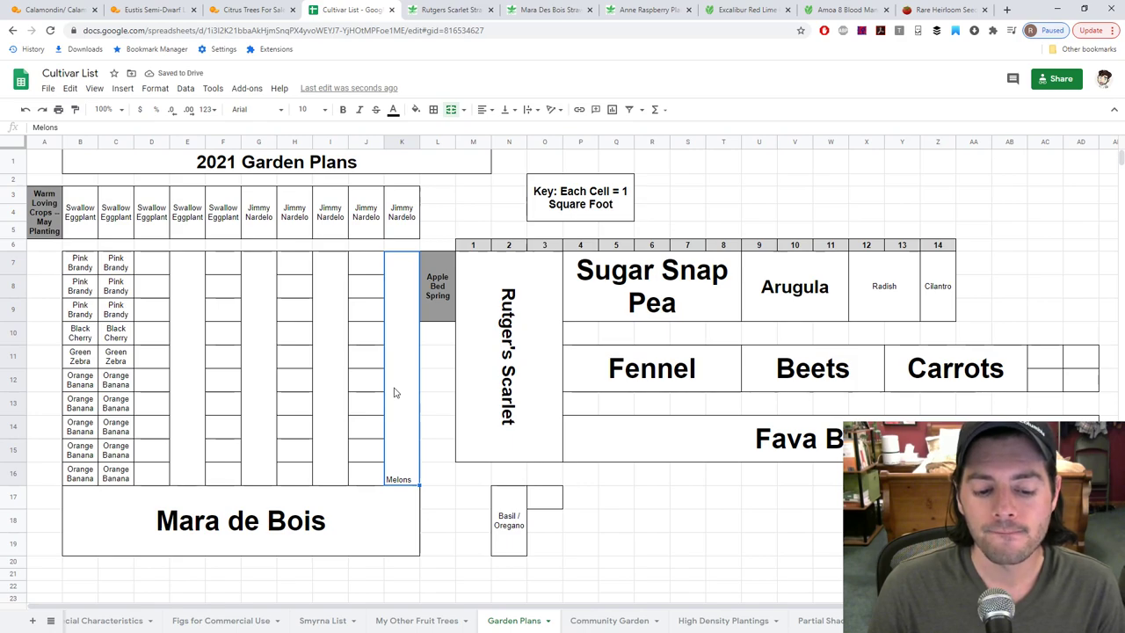
Step: Rotate the text of the merged Melons cell to read downward and relabel the cell Cucumber
click(553, 109)
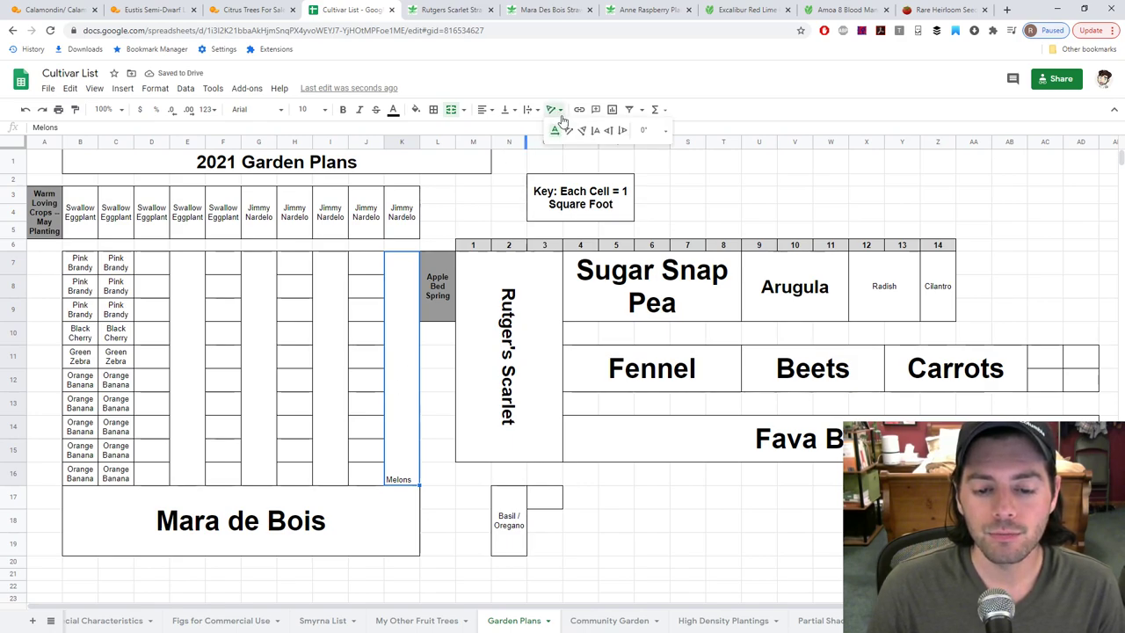
click(622, 130)
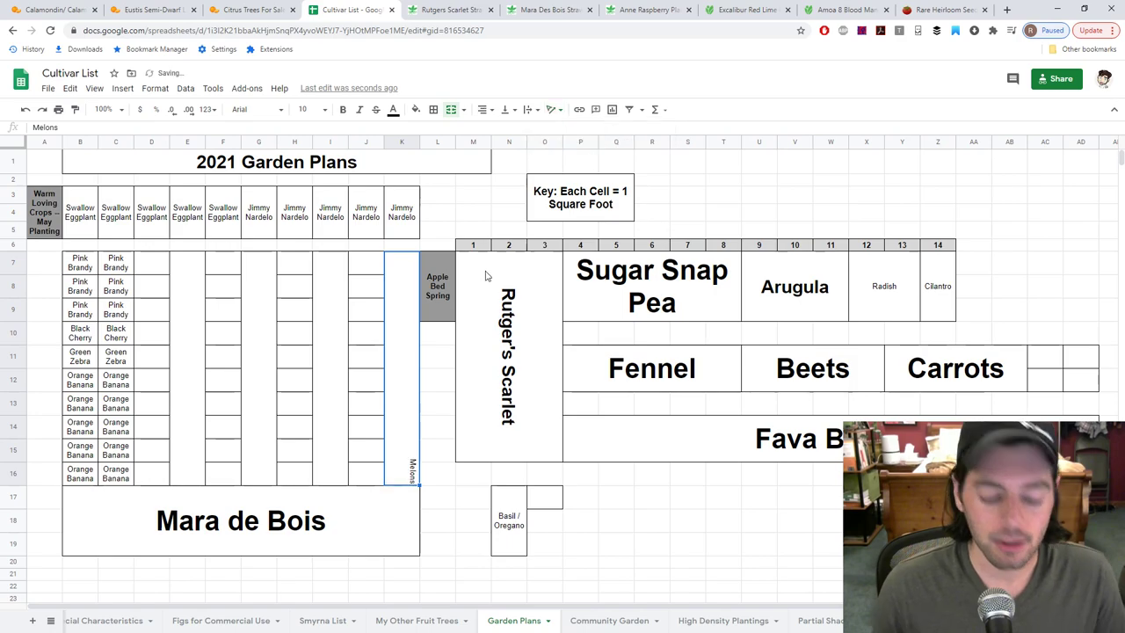
text(Cucumber)
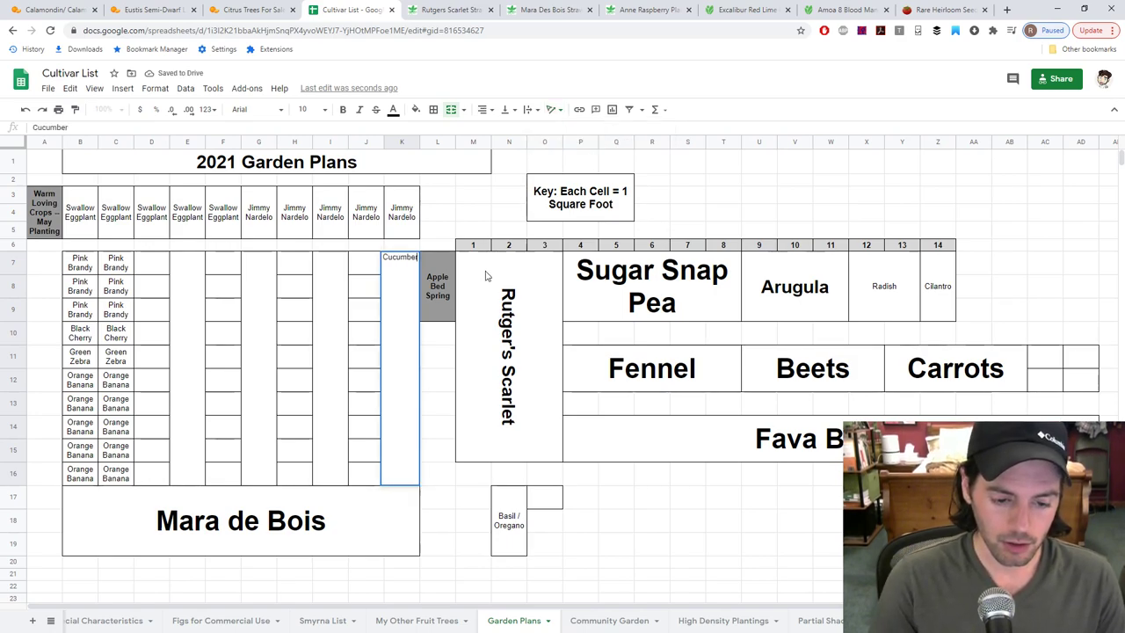
click(414, 299)
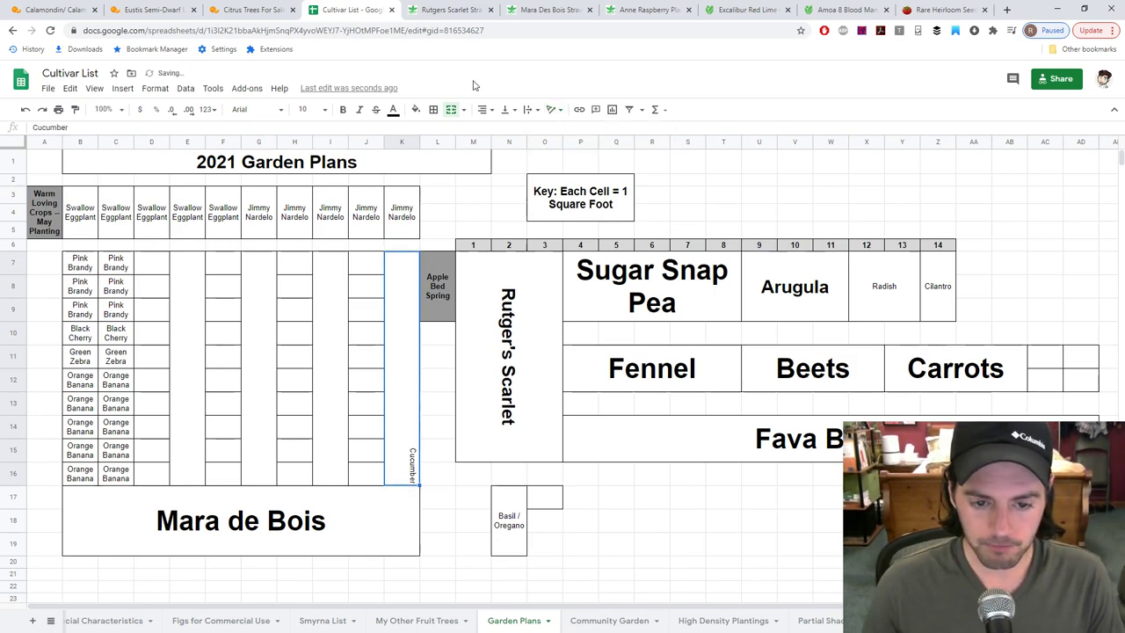
key(Return)
Step: Center the Cucumber label in its merged cell, make it bold and set its font size to 24
click(509, 109)
click(521, 133)
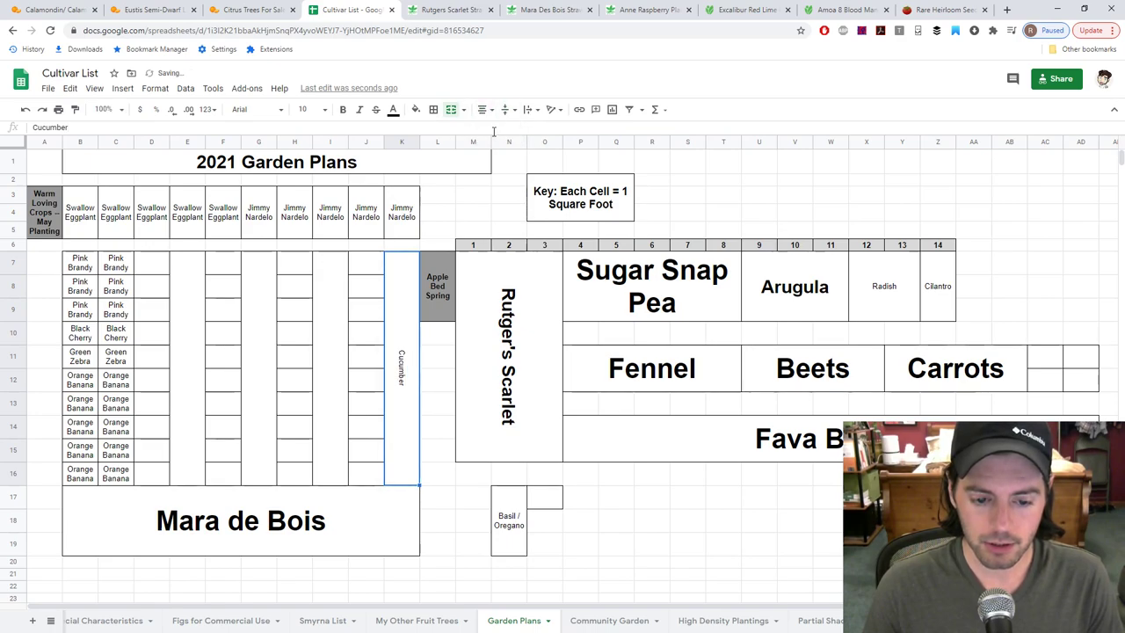
click(342, 110)
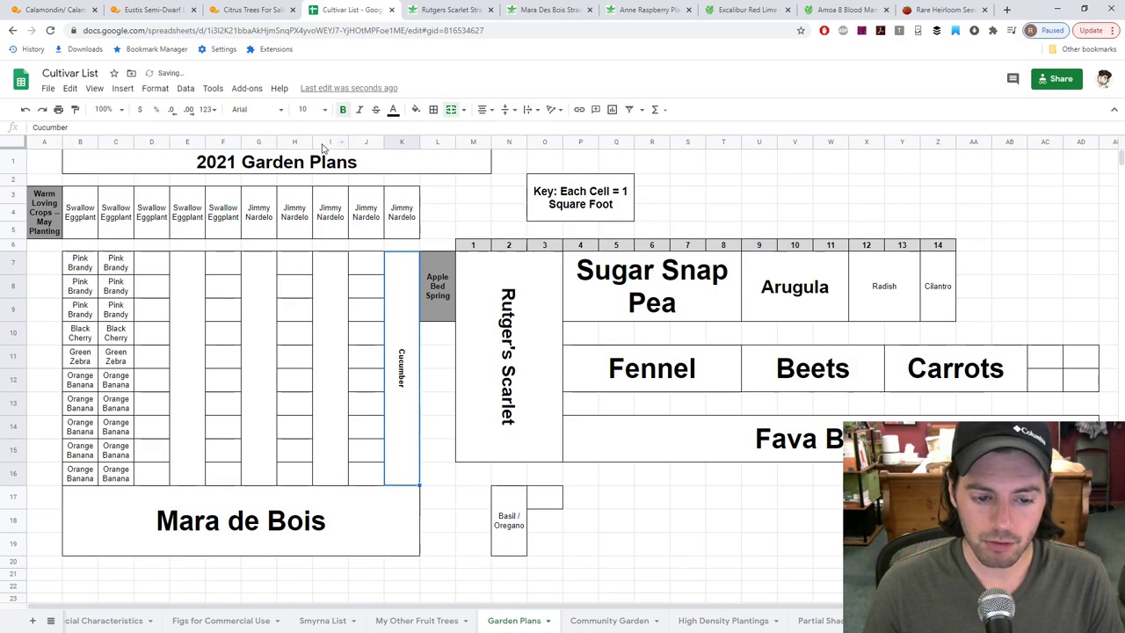
click(325, 112)
click(305, 282)
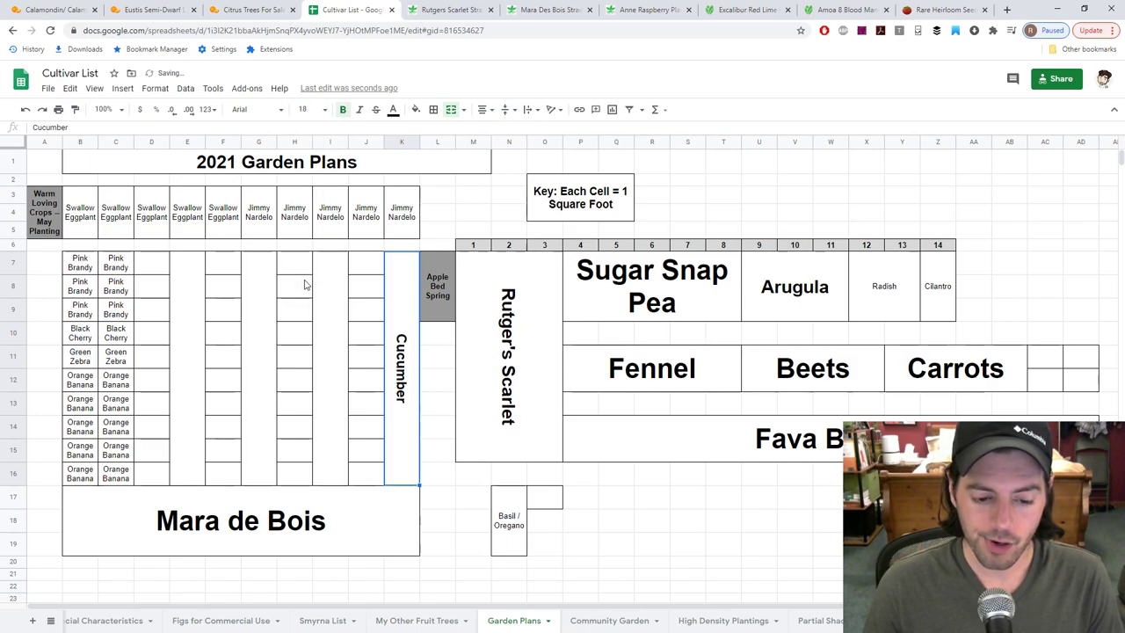
click(307, 109)
click(303, 297)
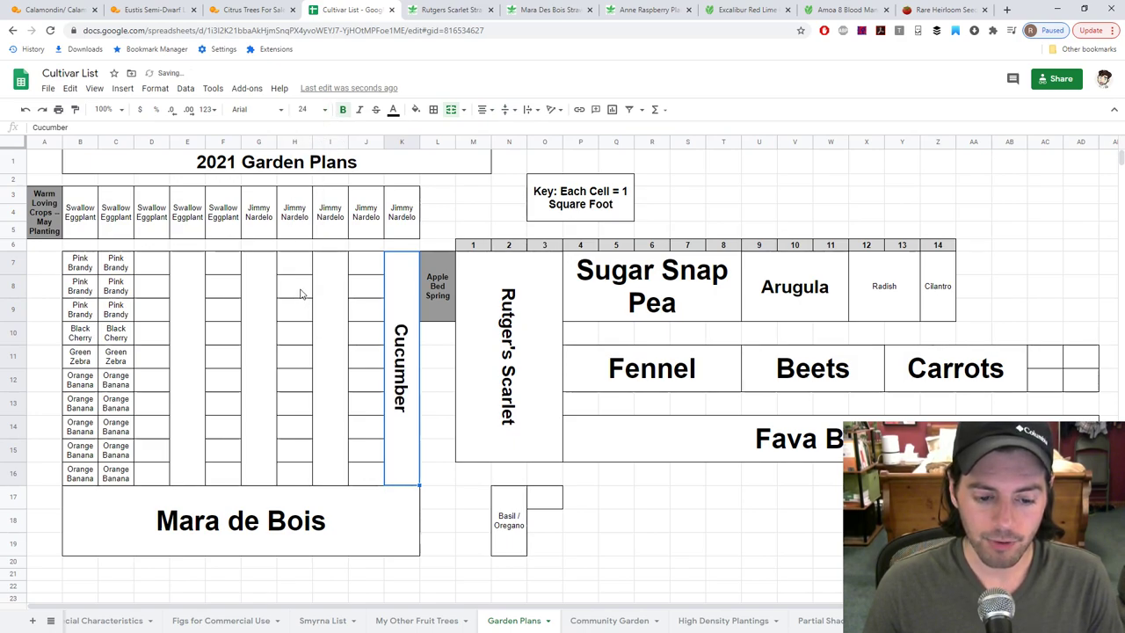
Step: Unmerge the tall empty cells in columns I, G and E, covering rows 7 to 16 of the bed
drag(159, 271, 369, 466)
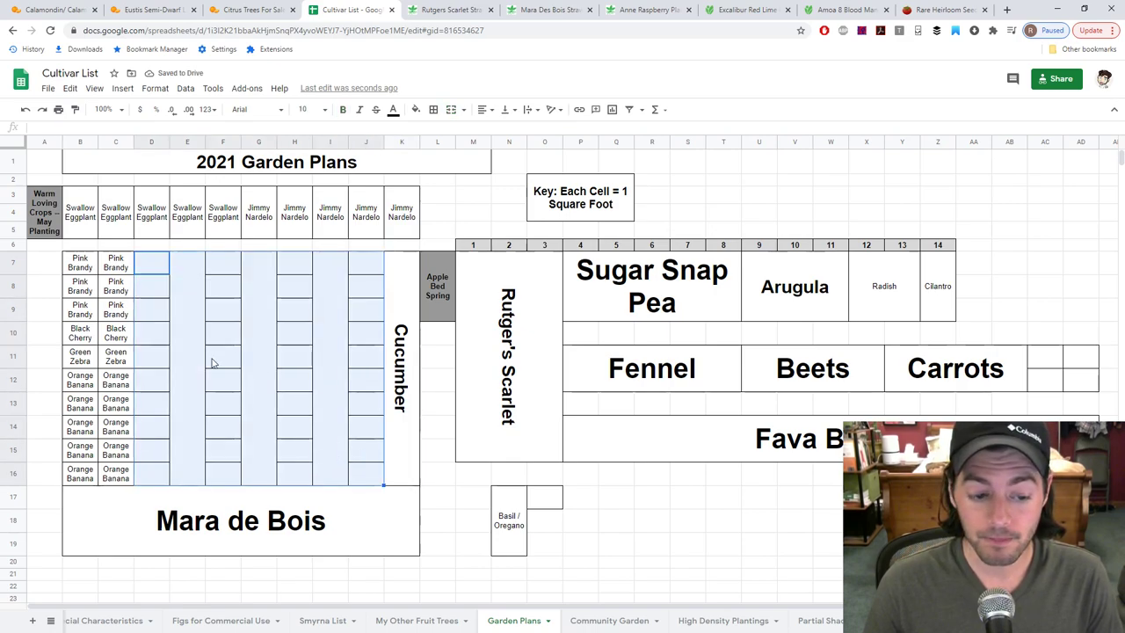
click(351, 285)
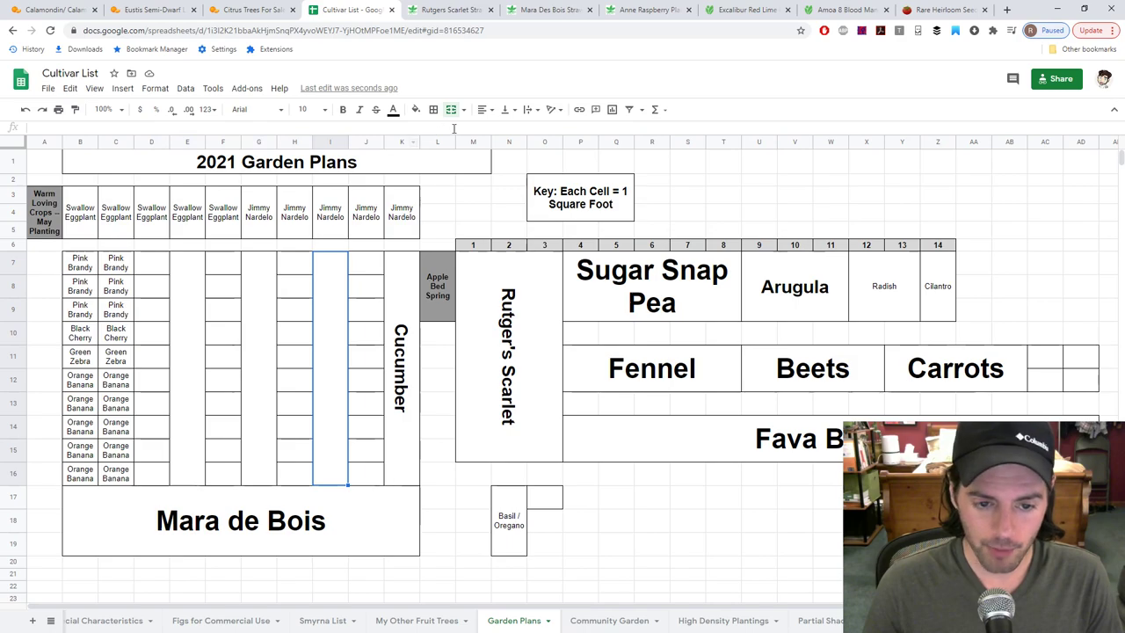
key(ctrl+z)
key(ctrl+z)
key(ctrl+z)
key(ctrl+z)
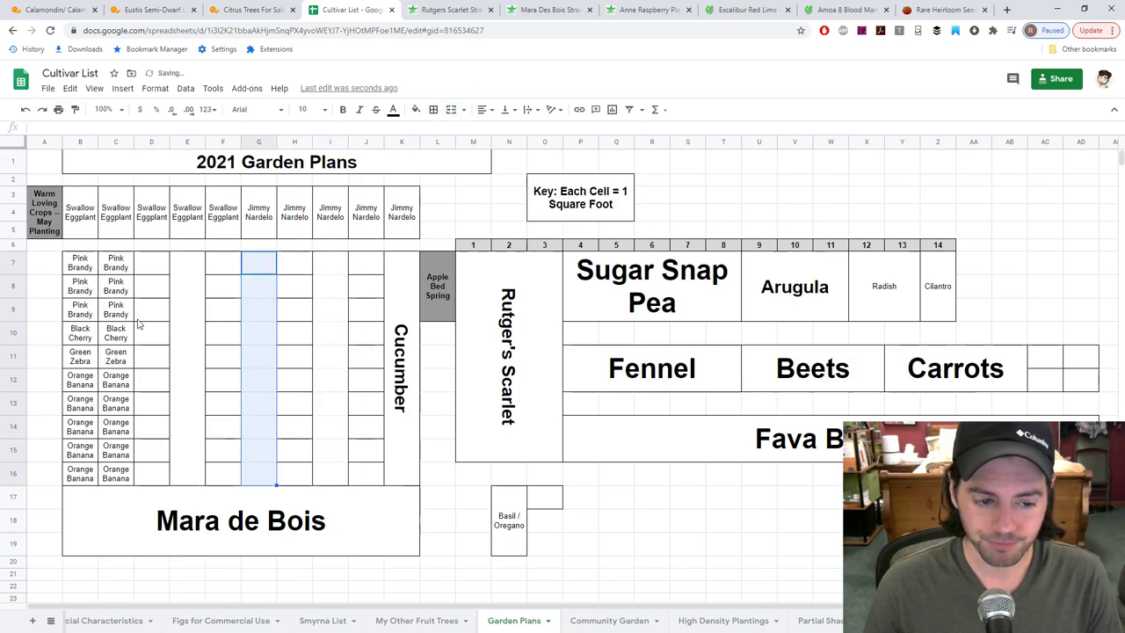
key(ctrl+z)
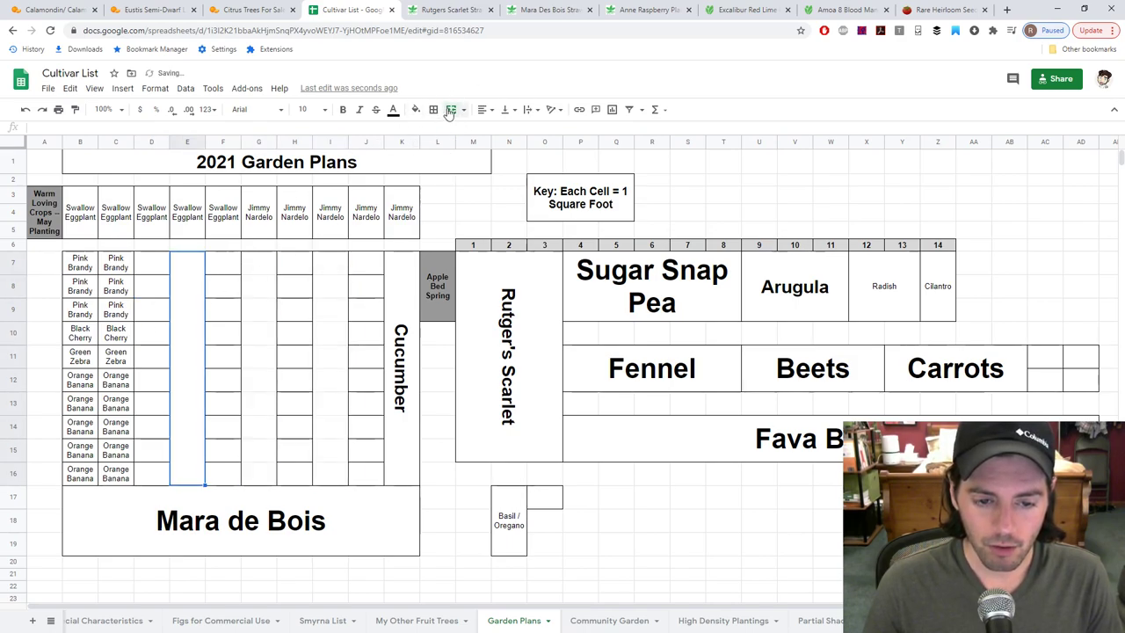
mouse_move(358, 284)
mouse_down()
mouse_move(158, 284)
mouse_move(368, 274)
mouse_up()
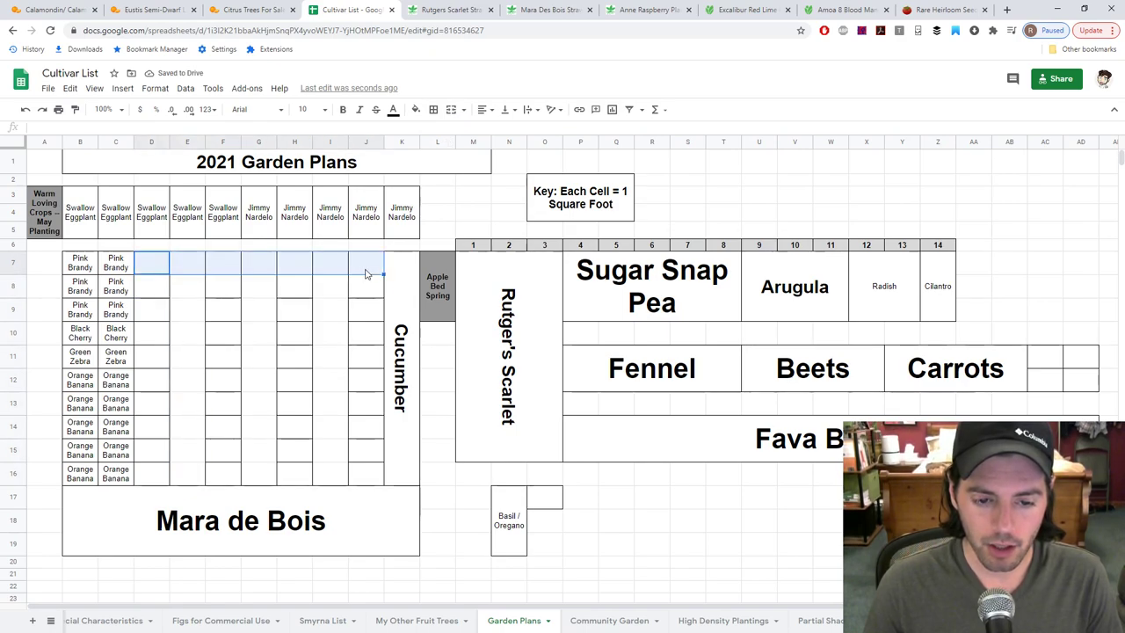
click(458, 112)
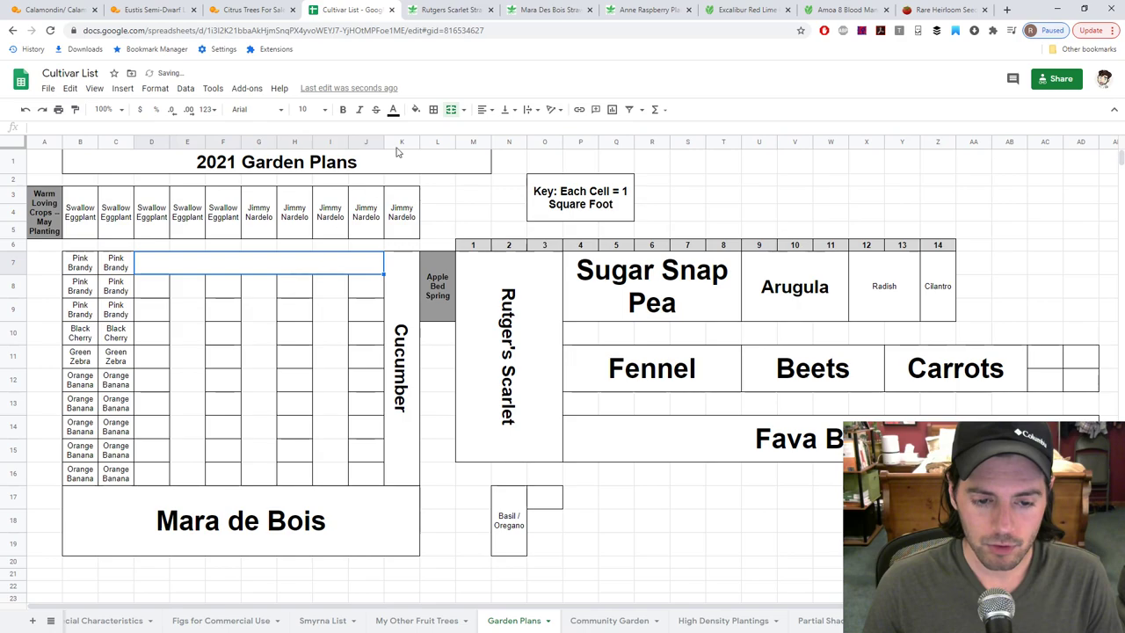
click(449, 110)
Step: Merge the empty row 7 cells into two three-cell blocks, H7 to J7 and E7 to G7
drag(299, 266, 365, 272)
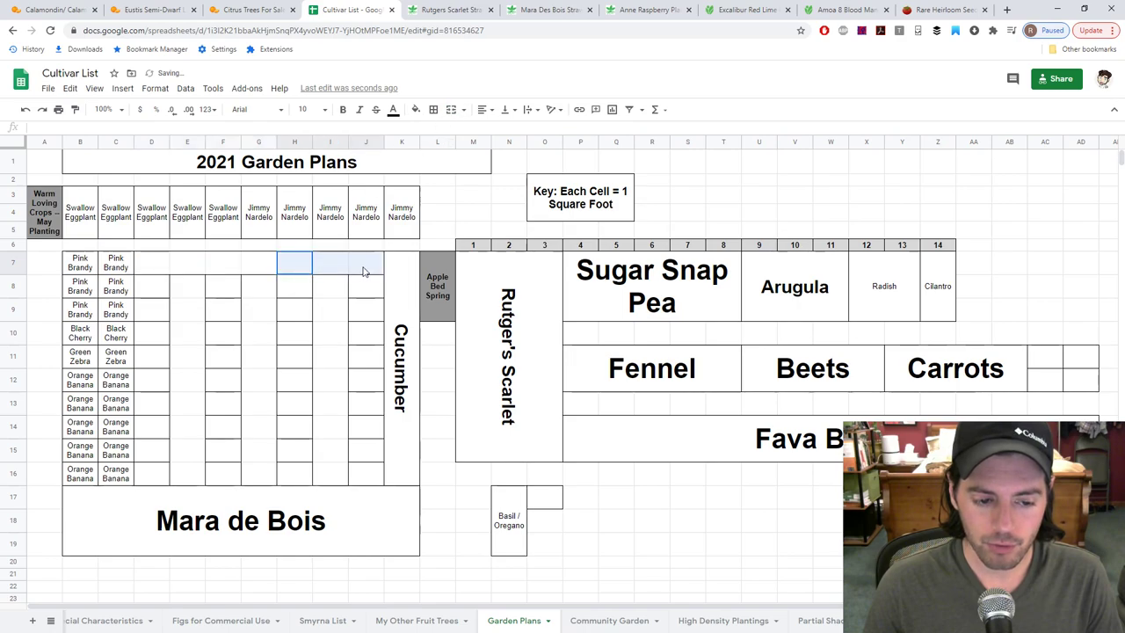
click(449, 112)
drag(187, 264, 237, 266)
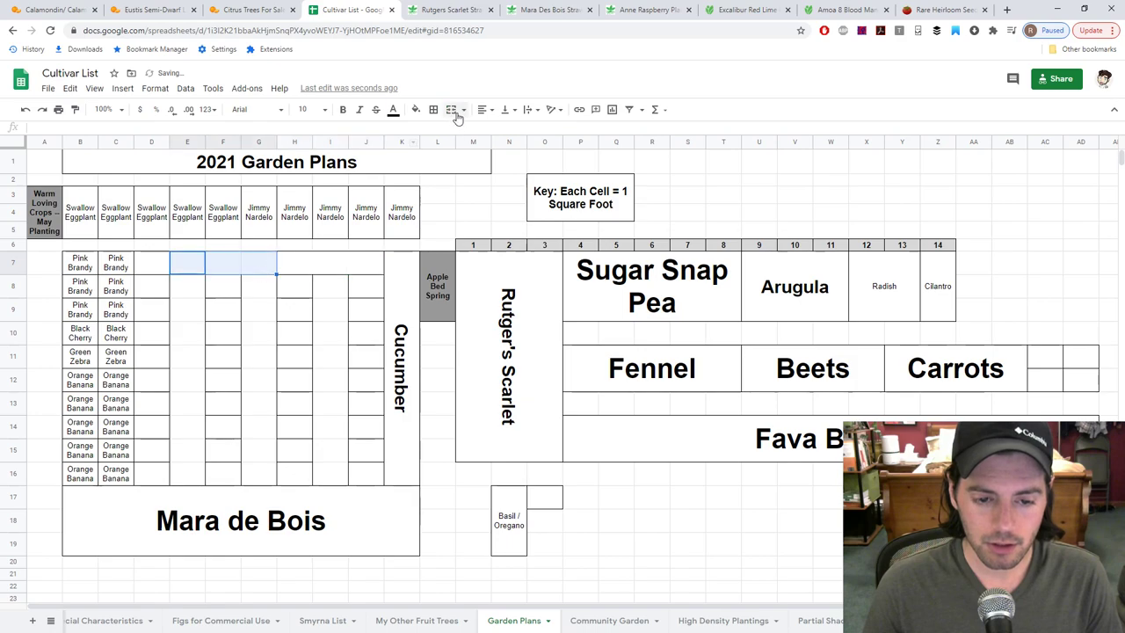
Step: Select the empty cells in column D from row 7 to row 16
drag(162, 263, 151, 476)
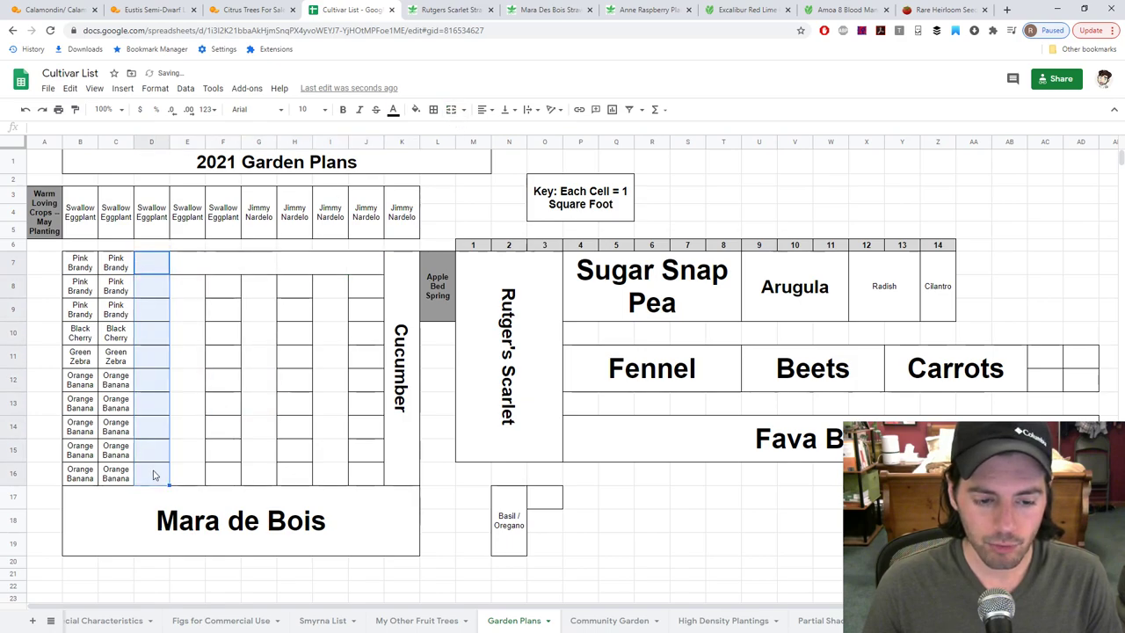
Step: Clear all borders from the empty cells D7:D16 in the garden layout
click(449, 109)
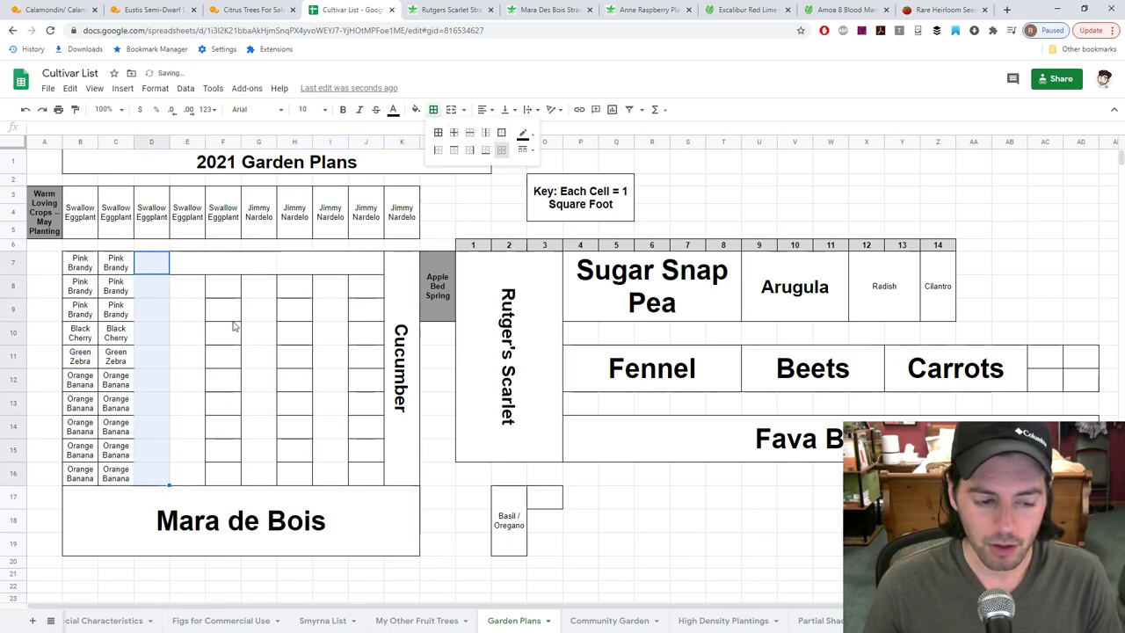
click(186, 367)
Step: Copy the merged block E7:G7 into rows 8 to 16 across columns E–G and H–J
click(181, 260)
click(191, 294)
key(ctrl+v)
click(297, 286)
key(ctrl+v)
click(193, 315)
key(ctrl+v)
click(294, 315)
key(ctrl+v)
click(174, 336)
key(ctrl+v)
click(294, 334)
key(ctrl+v)
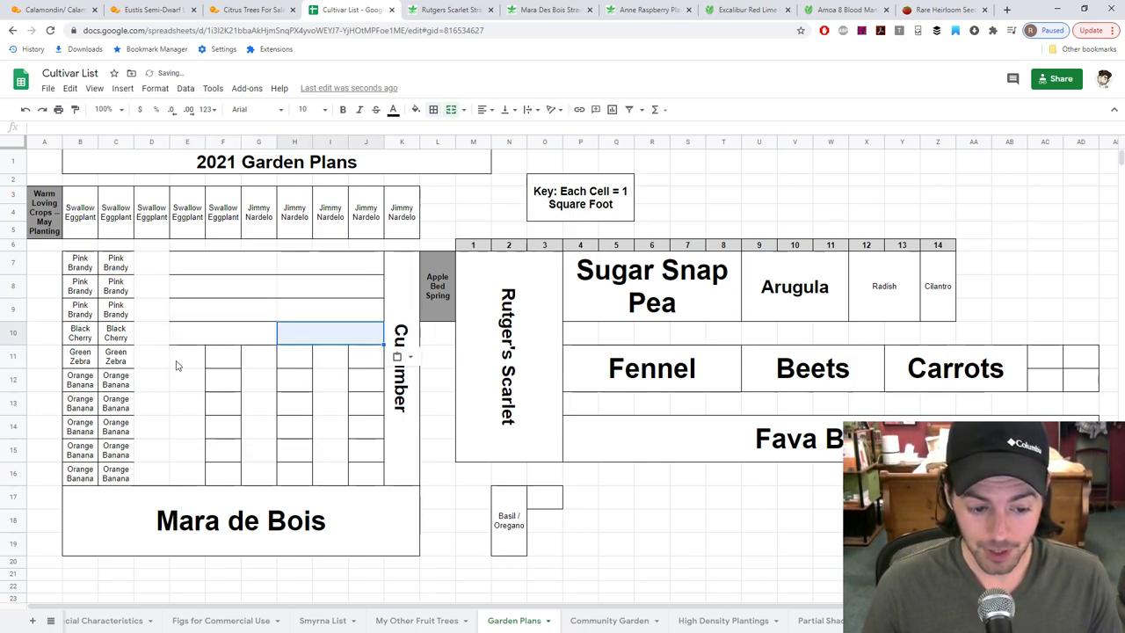
click(180, 359)
key(ctrl+v)
click(281, 361)
key(ctrl+v)
click(184, 385)
key(ctrl+v)
click(286, 383)
key(ctrl+v)
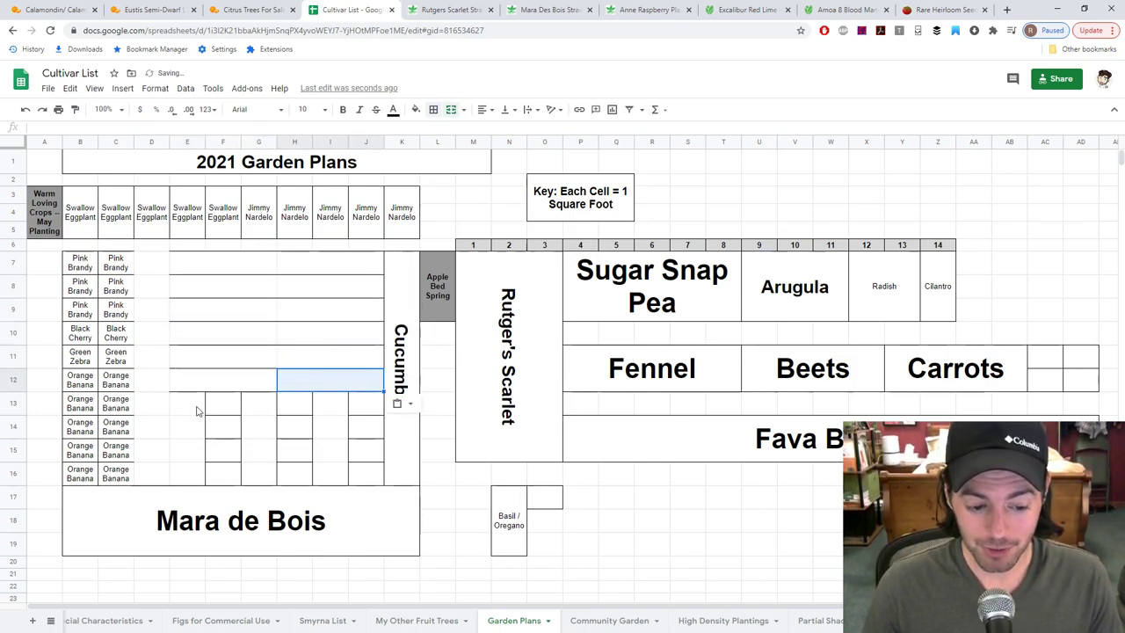
click(202, 404)
key(ctrl+v)
click(291, 404)
key(ctrl+v)
click(193, 427)
key(ctrl+v)
click(284, 428)
key(ctrl+v)
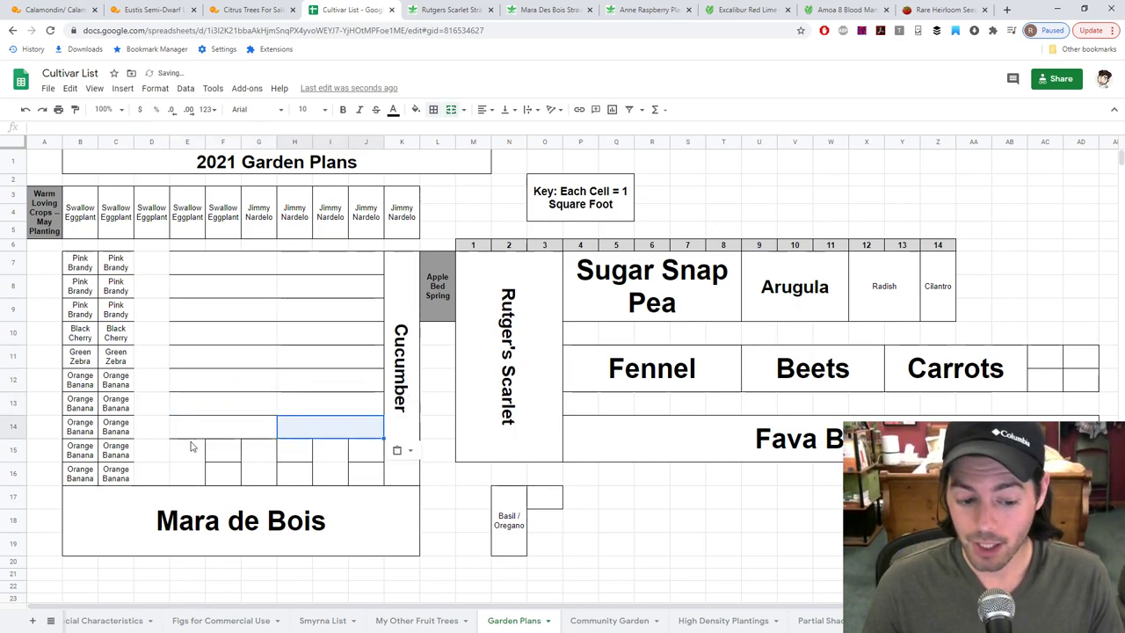
click(189, 448)
key(ctrl+v)
click(293, 455)
key(ctrl+v)
click(176, 473)
key(ctrl+v)
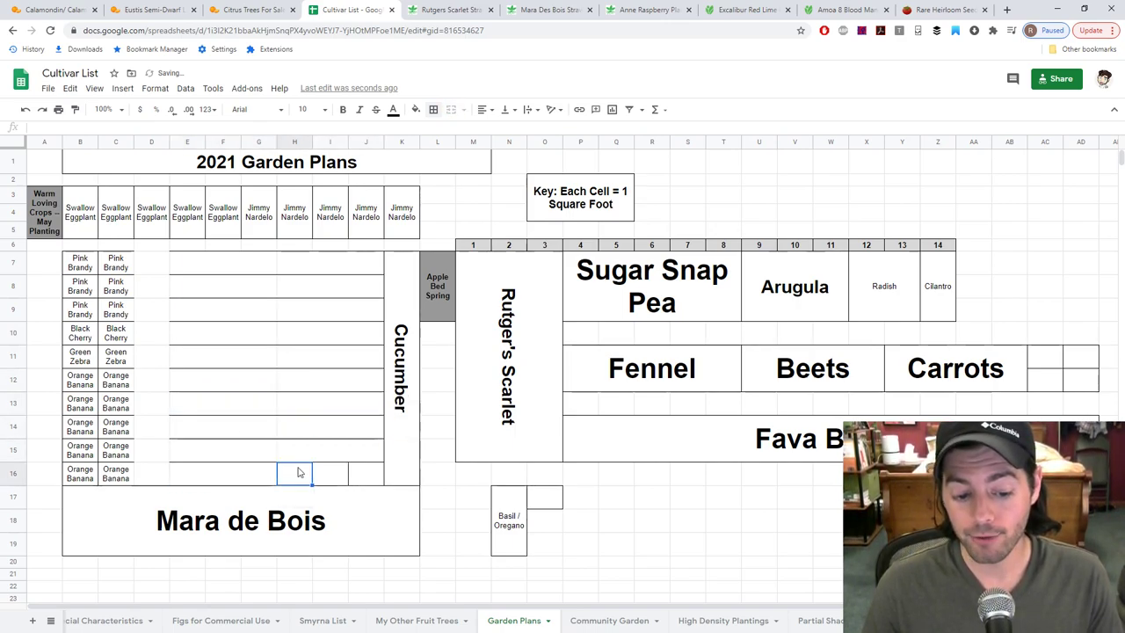
click(299, 471)
key(ctrl+v)
Step: Apply borders to all cells of the merged blocks in E7:J16
drag(189, 265, 334, 474)
click(437, 109)
click(443, 144)
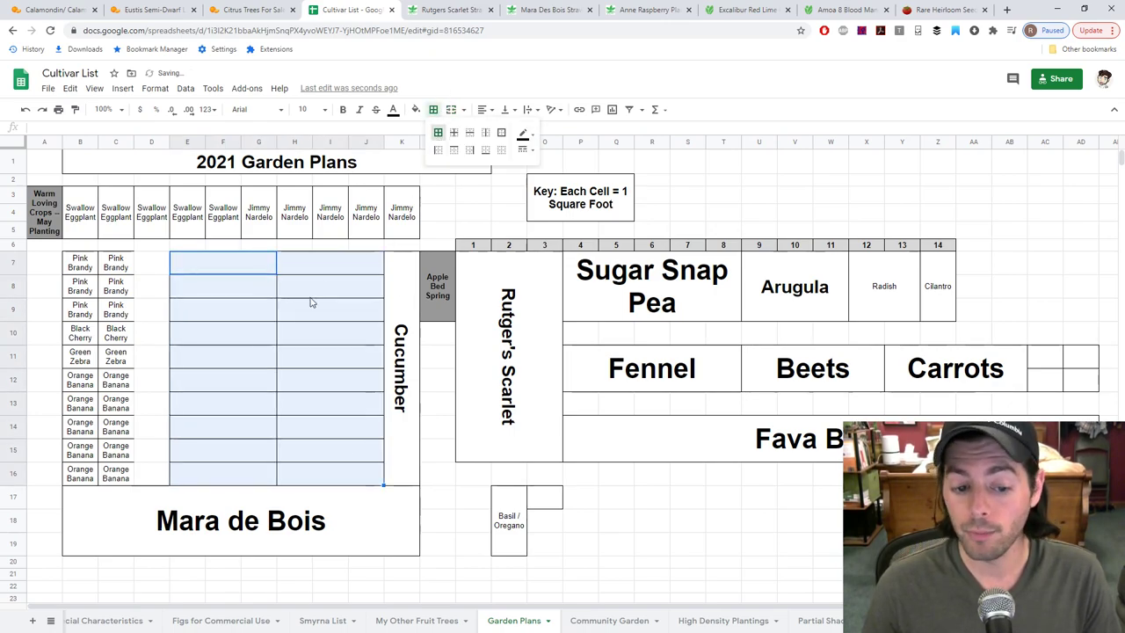
click(306, 297)
Step: Apply borders to all cells of the second tomato column, C7:C16
drag(114, 268, 110, 486)
click(437, 109)
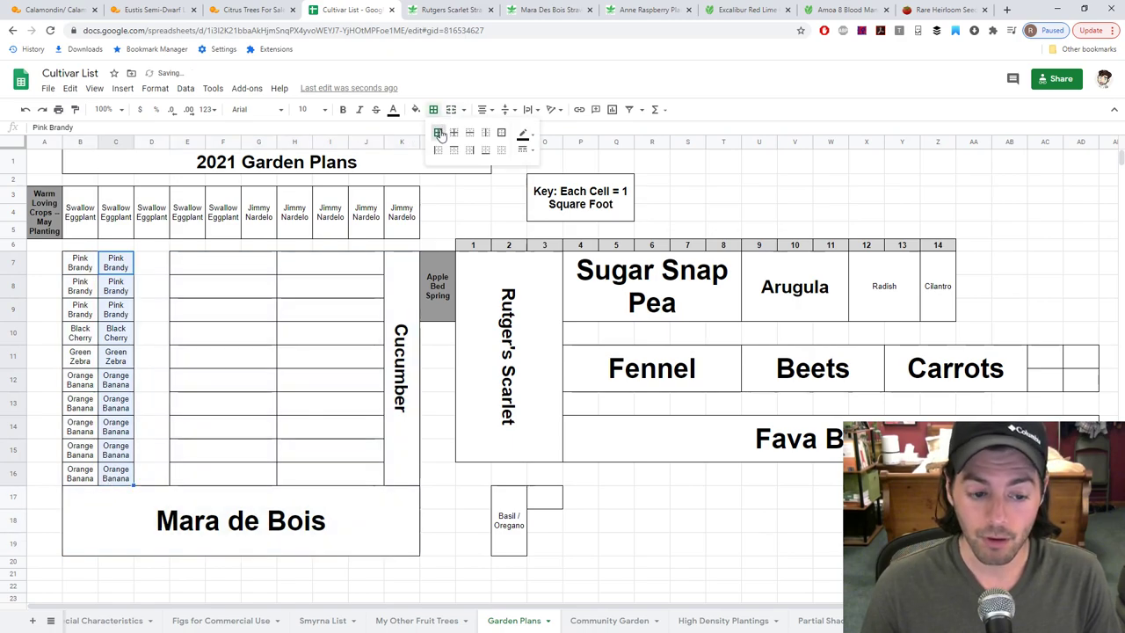
click(443, 144)
click(258, 317)
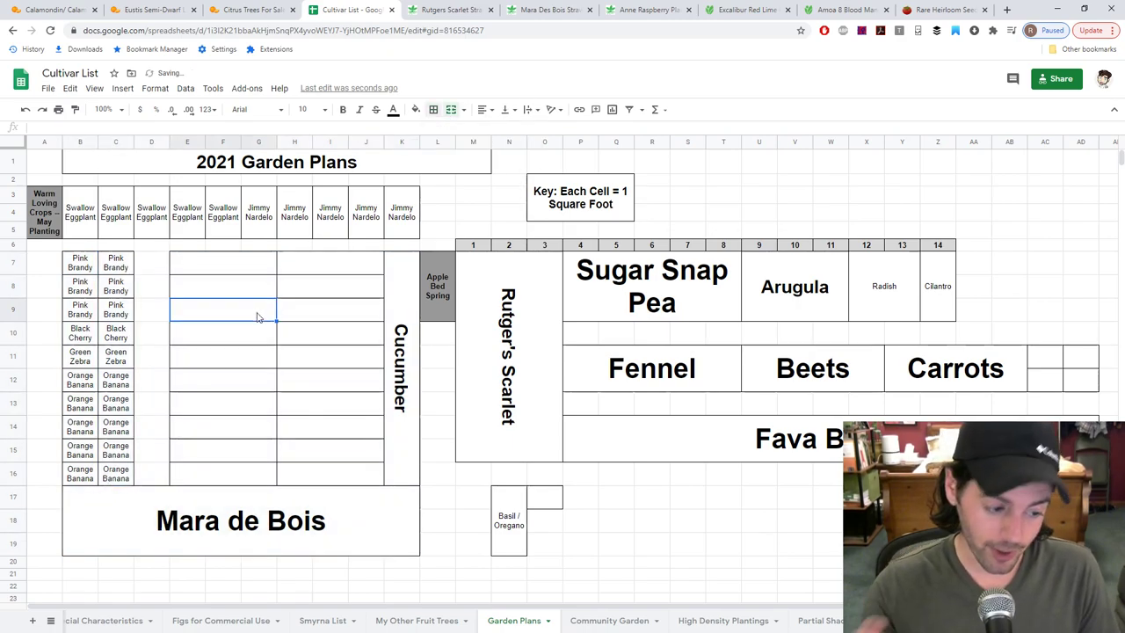
click(400, 275)
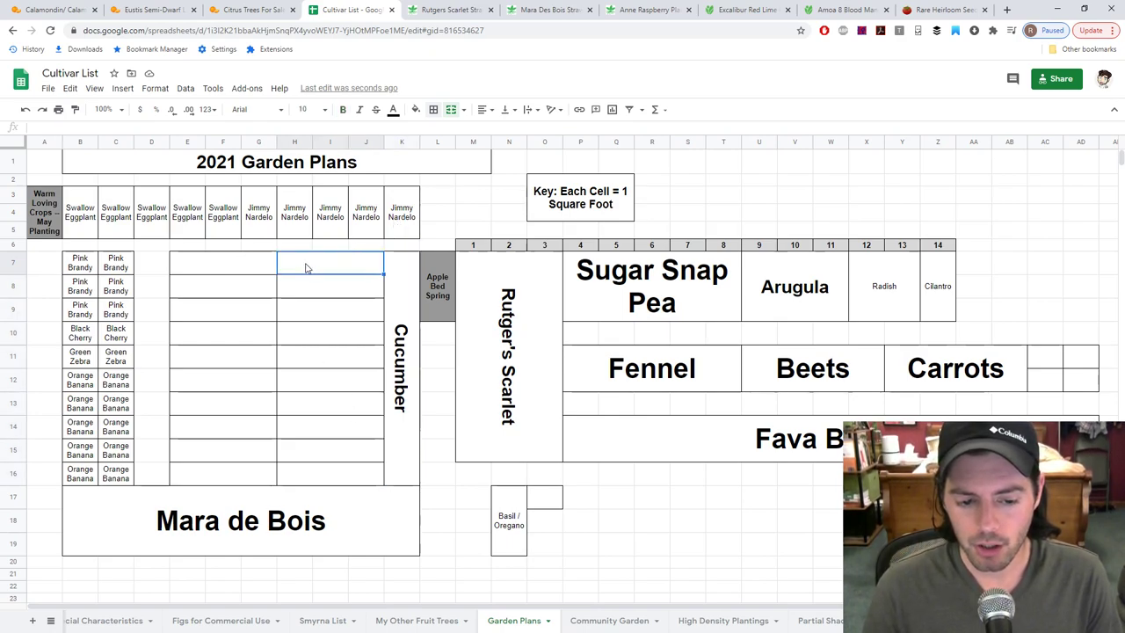
drag(201, 264, 331, 273)
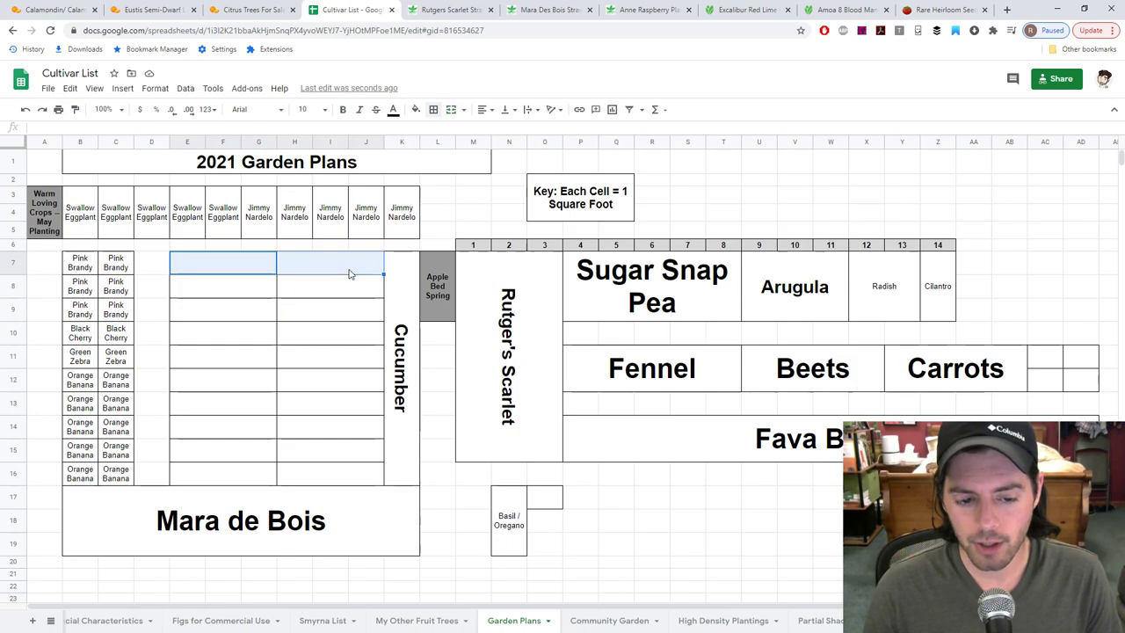
click(339, 273)
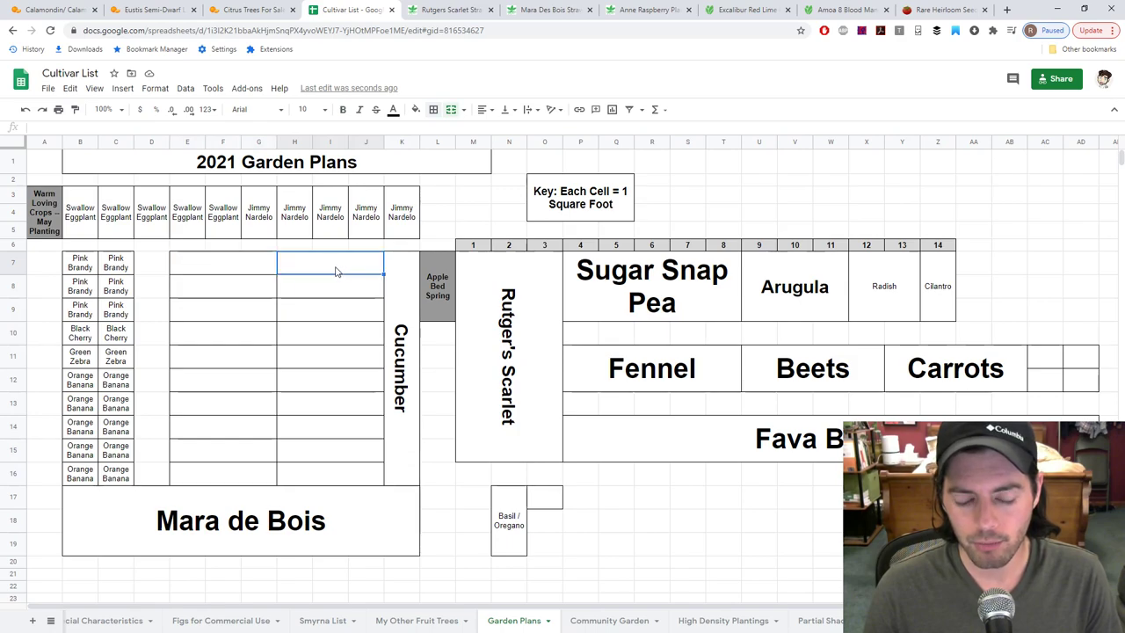
Step: Enter 2 in both merged blocks of rows 7, 8 and 9
click(220, 270)
text(2)
click(323, 276)
text(2)
click(243, 289)
text(2)
click(321, 293)
text(2)
click(254, 311)
text(2)
click(314, 314)
text(2)
click(301, 286)
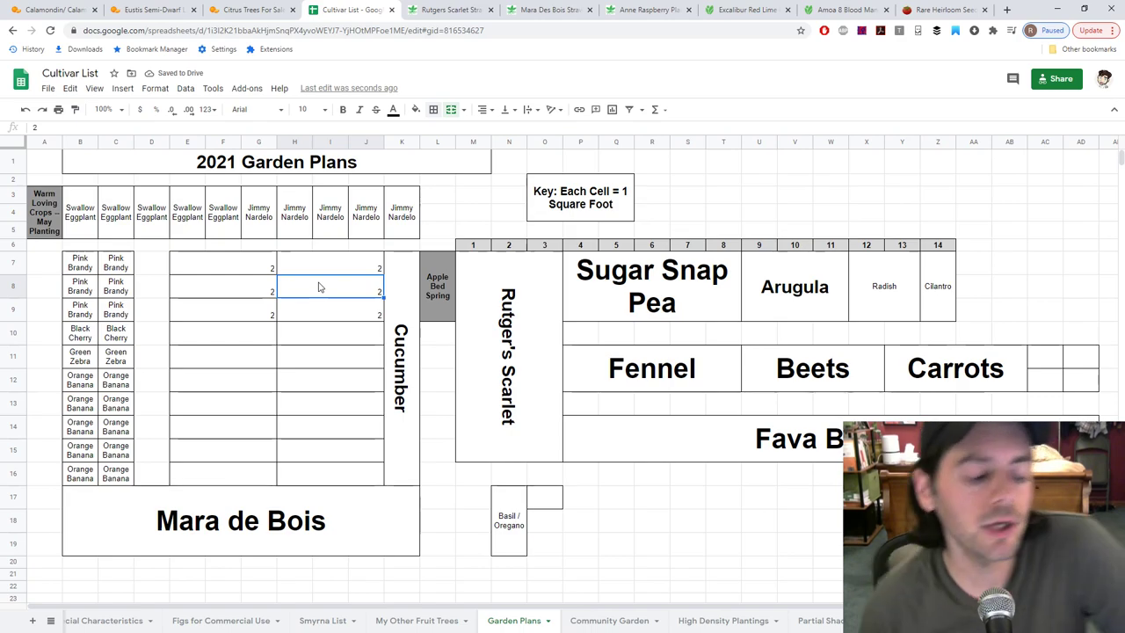
click(392, 280)
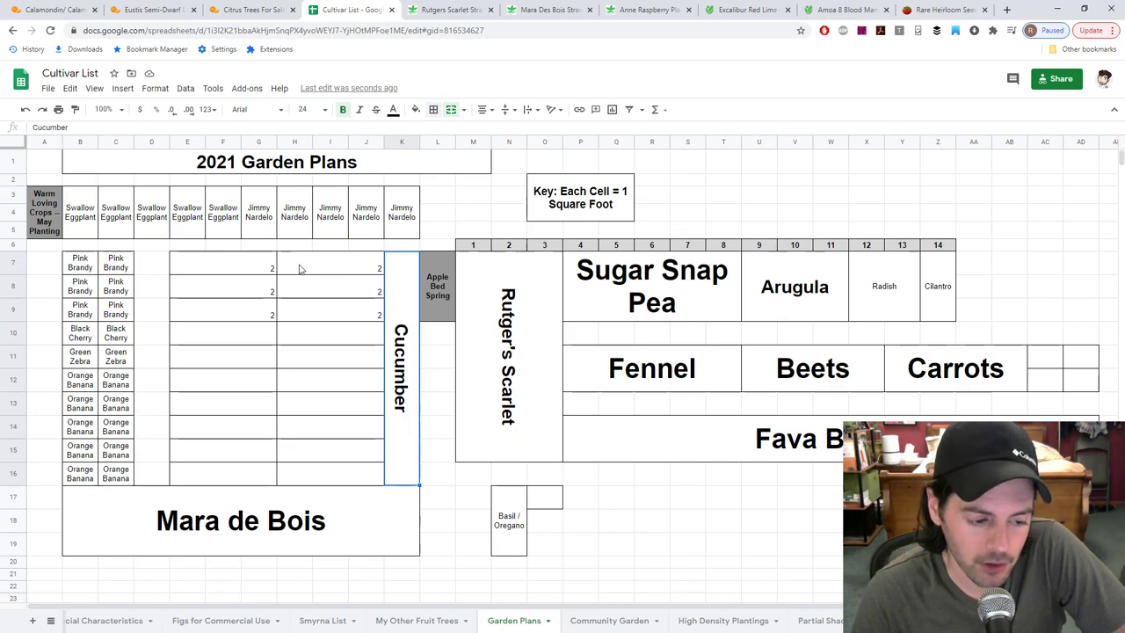
click(123, 269)
click(120, 293)
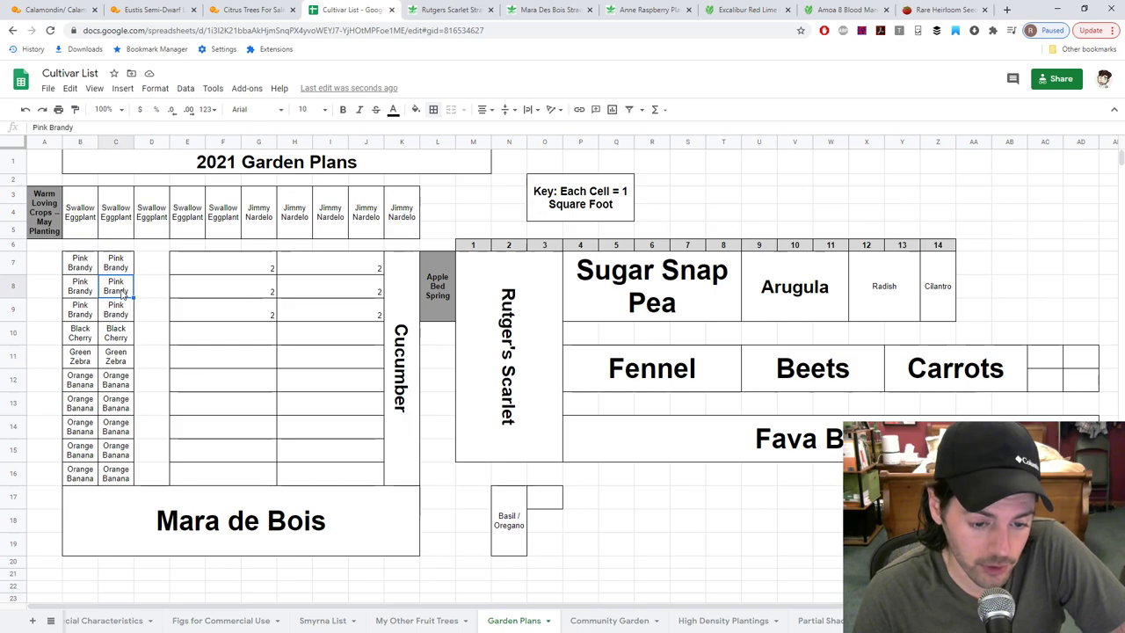
click(316, 271)
drag(234, 269, 237, 479)
drag(332, 274, 332, 483)
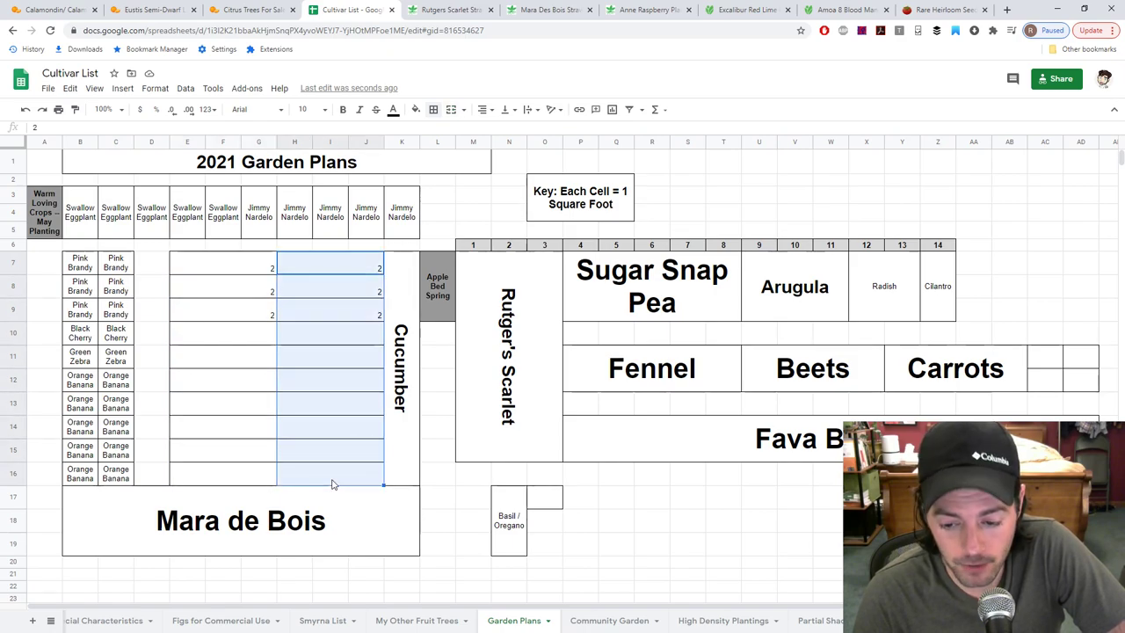
click(246, 296)
click(246, 311)
click(310, 314)
click(235, 333)
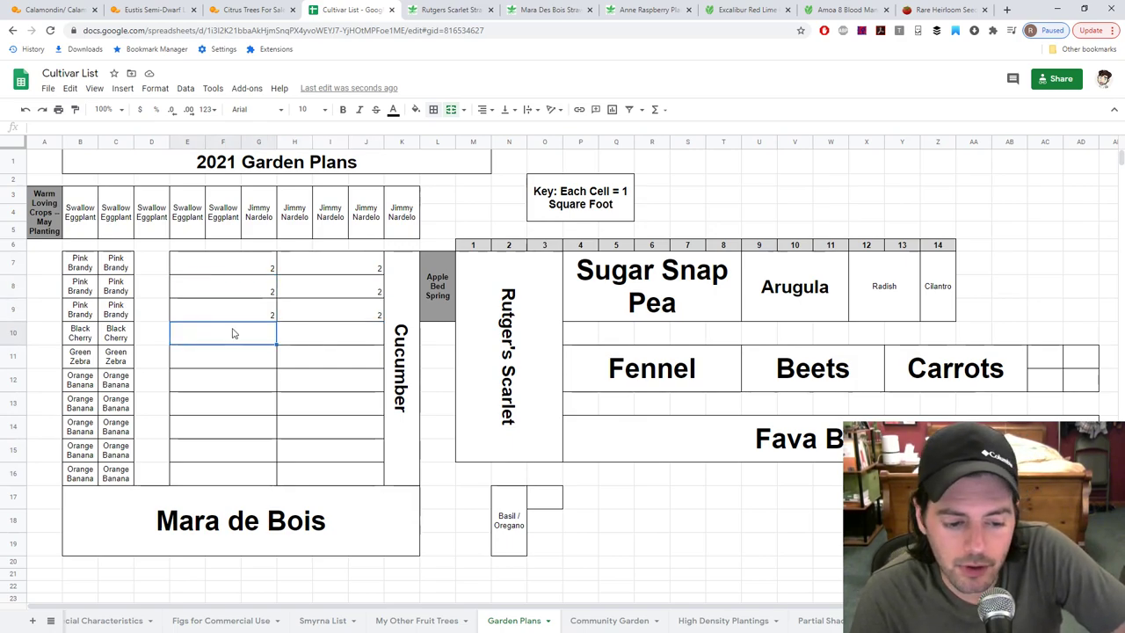
click(305, 339)
drag(237, 360, 334, 363)
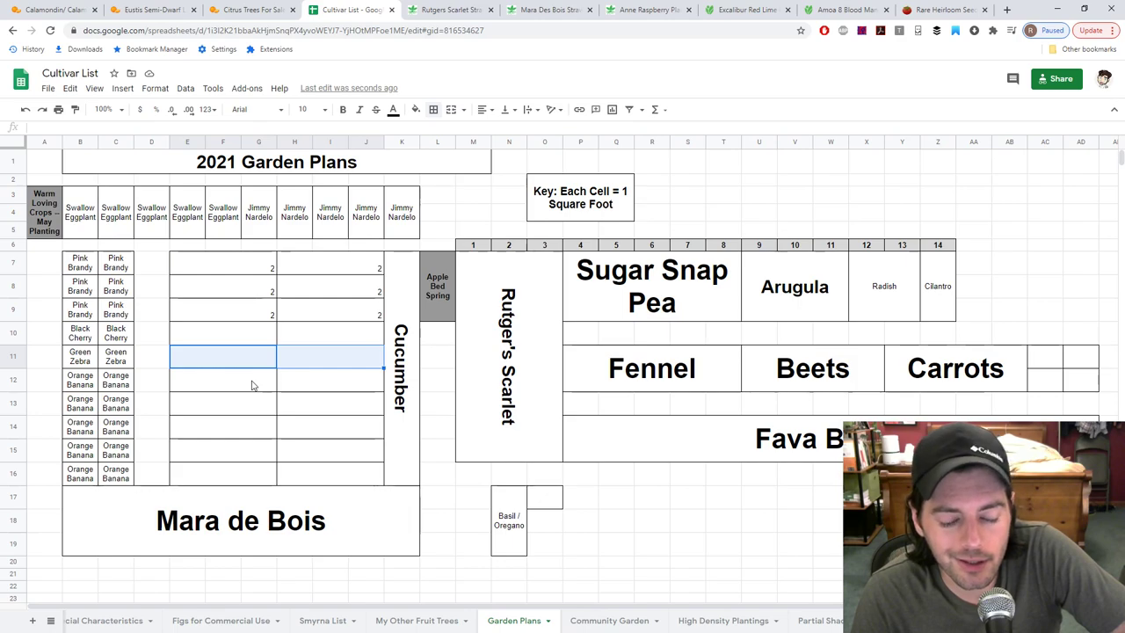
click(310, 383)
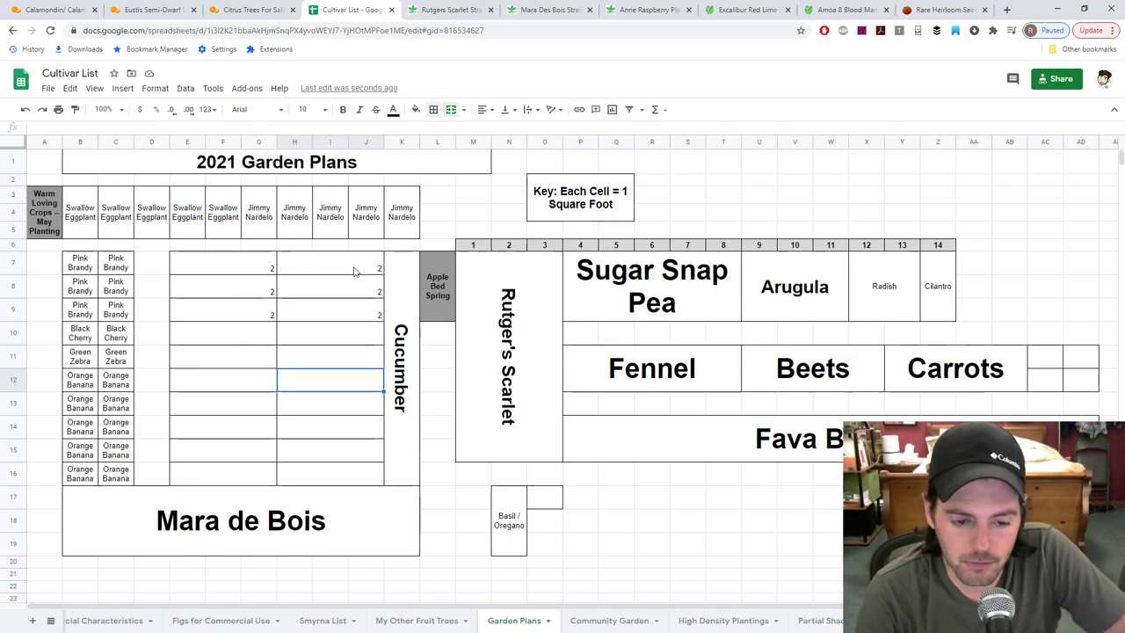
drag(394, 250, 85, 252)
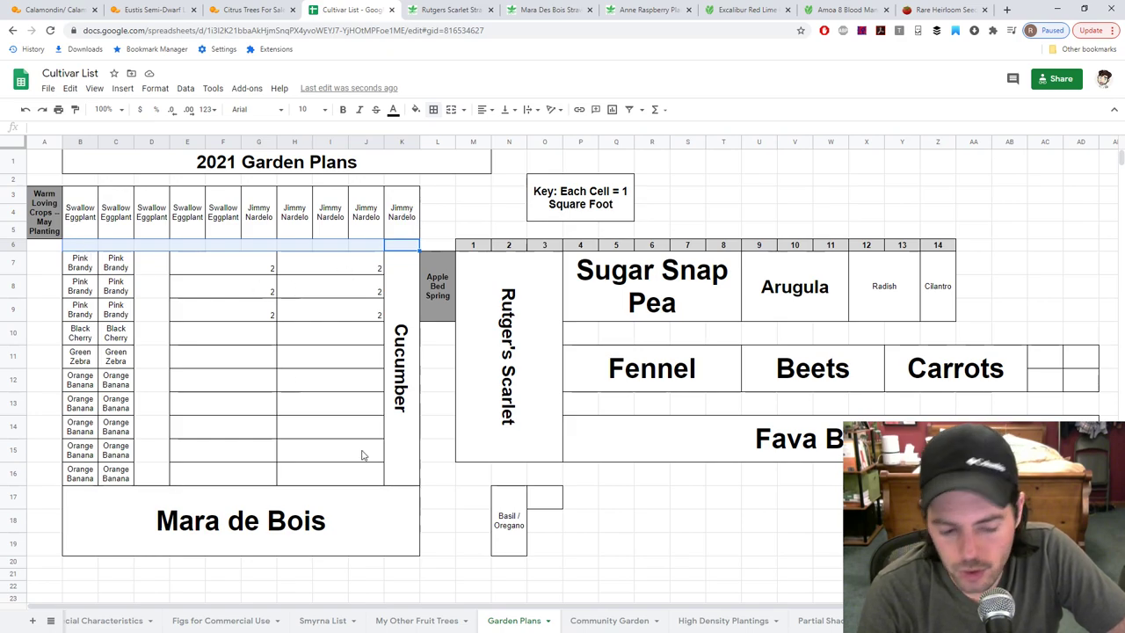
click(334, 294)
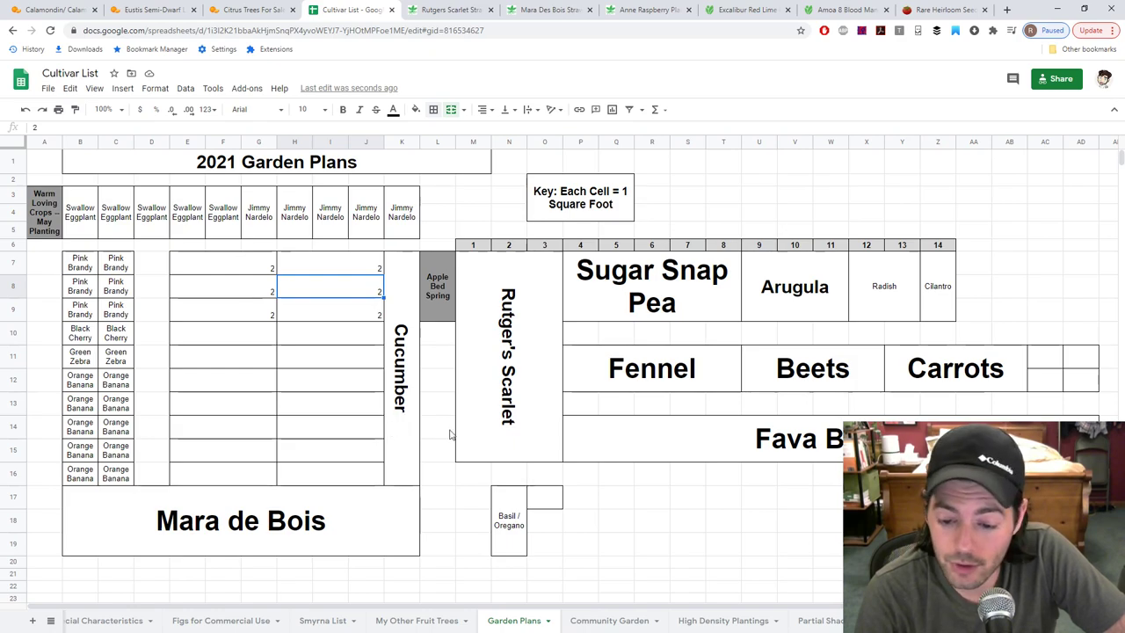
Step: Switch to the Baker Creek rareseeds.com page and look through the store's vegetable seed categories
click(942, 10)
scroll(336, 343, up, 3)
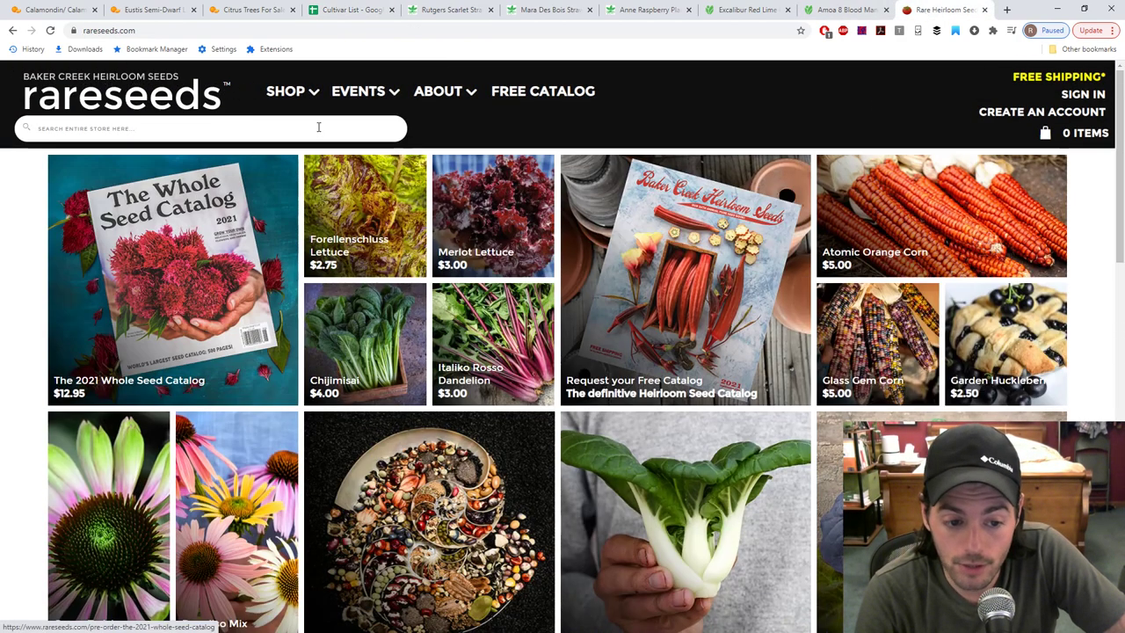
mouse_move(299, 95)
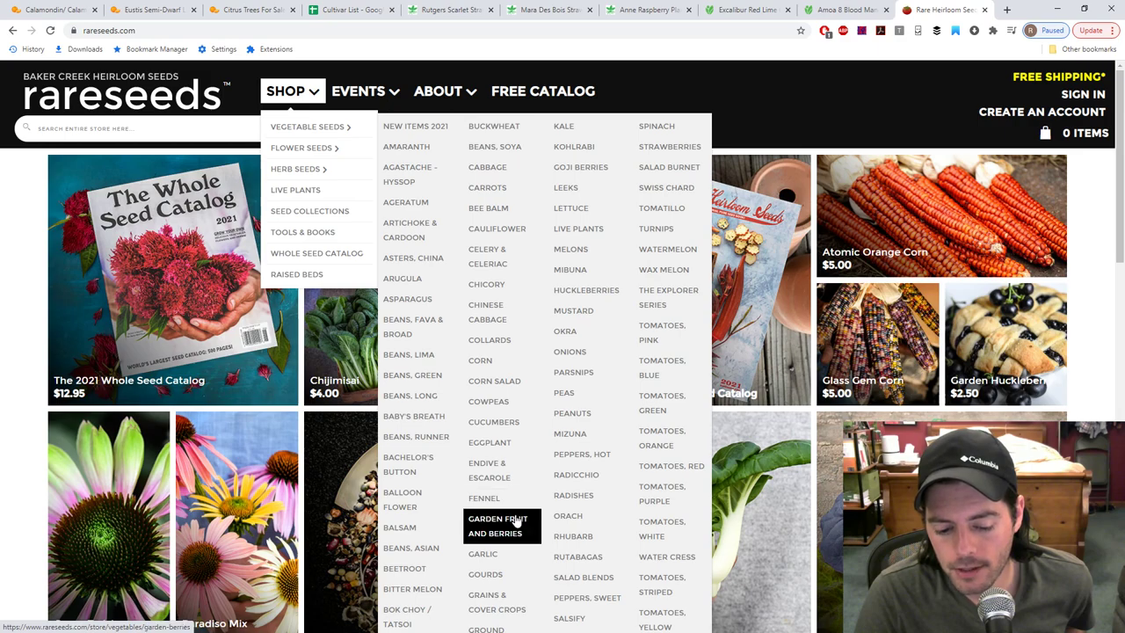
scroll(506, 603, down, 1)
scroll(507, 603, down, 2)
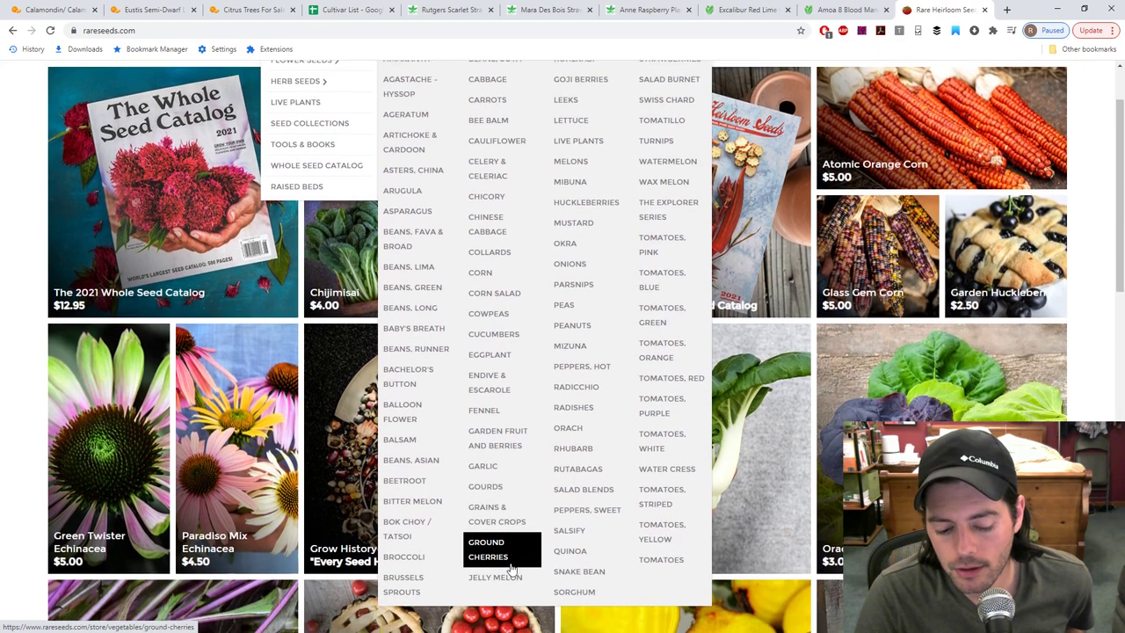
mouse_move(31, 72)
mouse_move(59, 107)
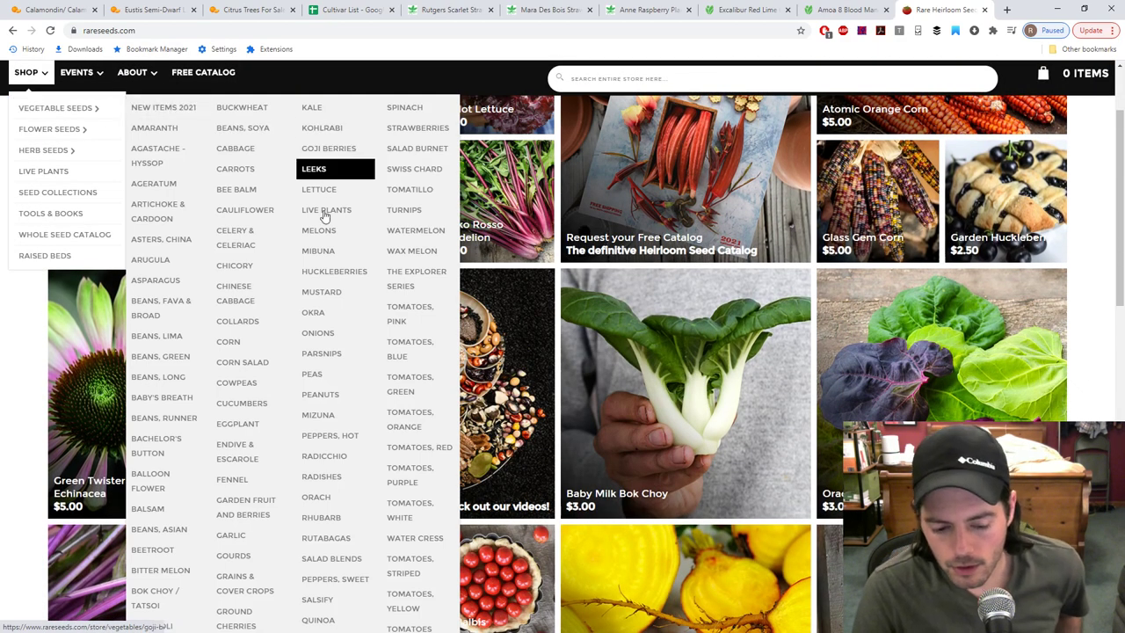
scroll(332, 484, down, 1)
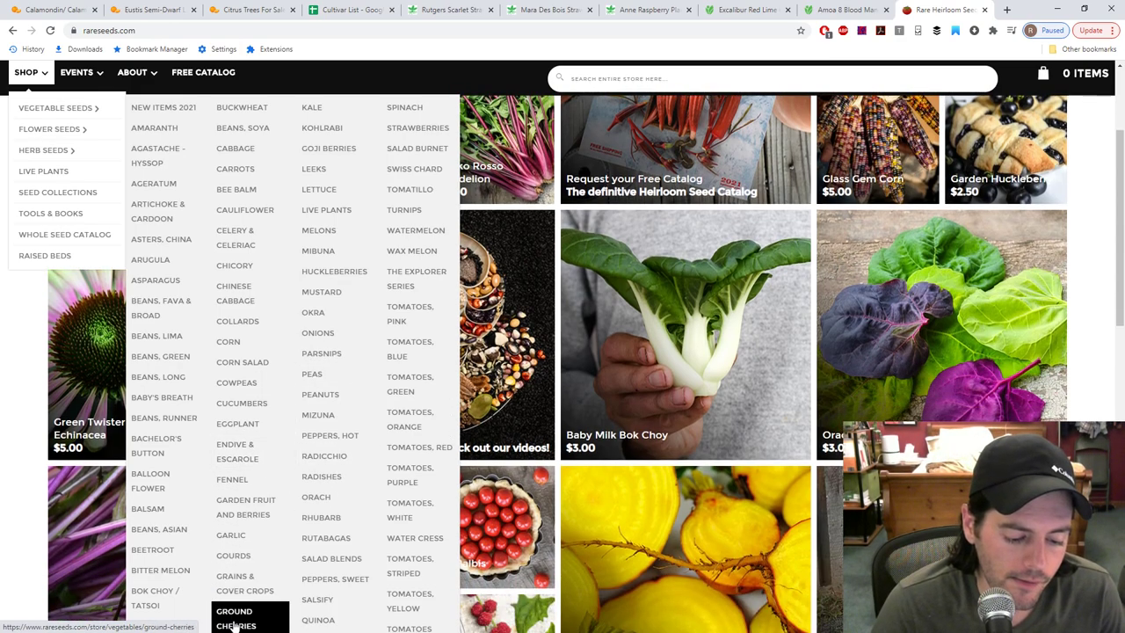
scroll(335, 519, down, 1)
scroll(335, 520, up, 4)
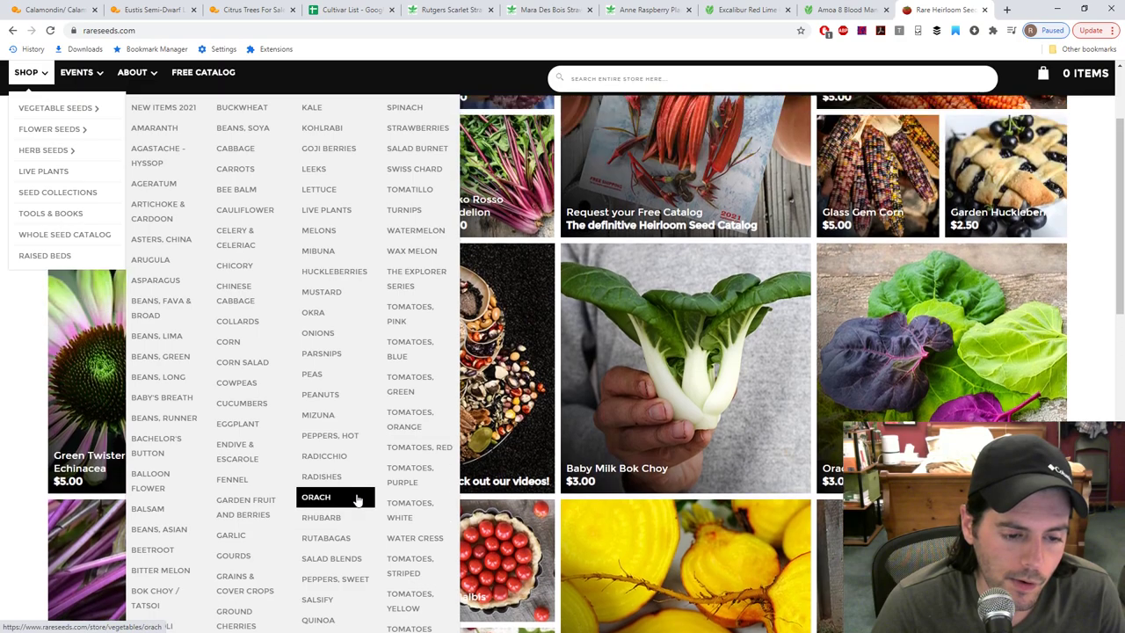
mouse_move(335, 129)
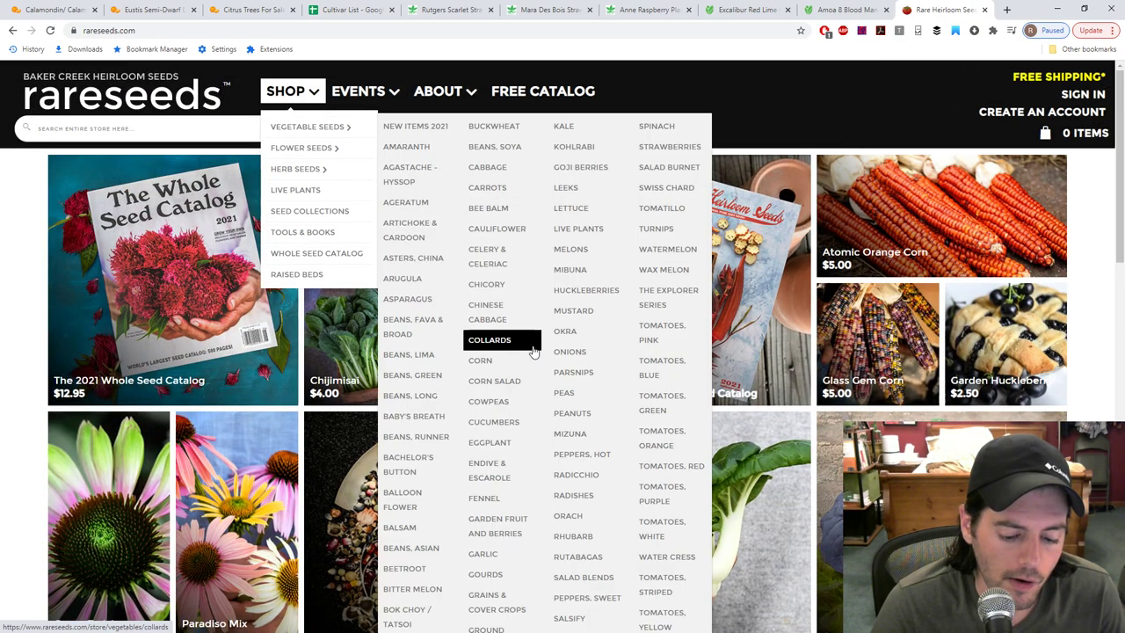
scroll(534, 343, down, 1)
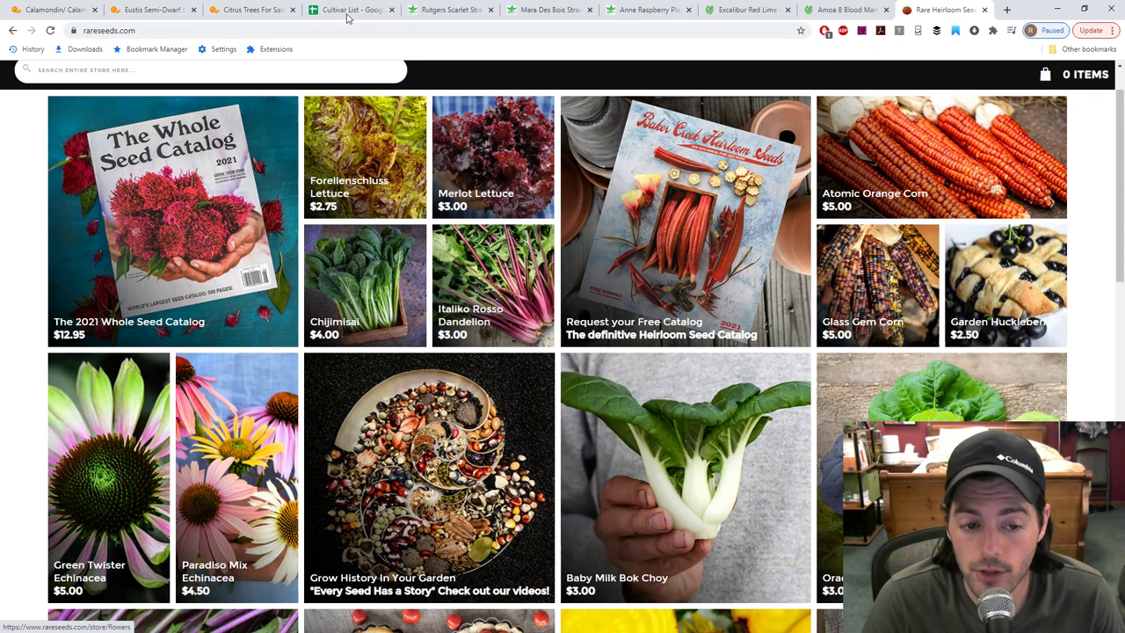
Step: Return to the Cultivar List sheet and replace the Swallow Eggplant entry in cell F3 with Tomatillo
click(347, 9)
click(233, 220)
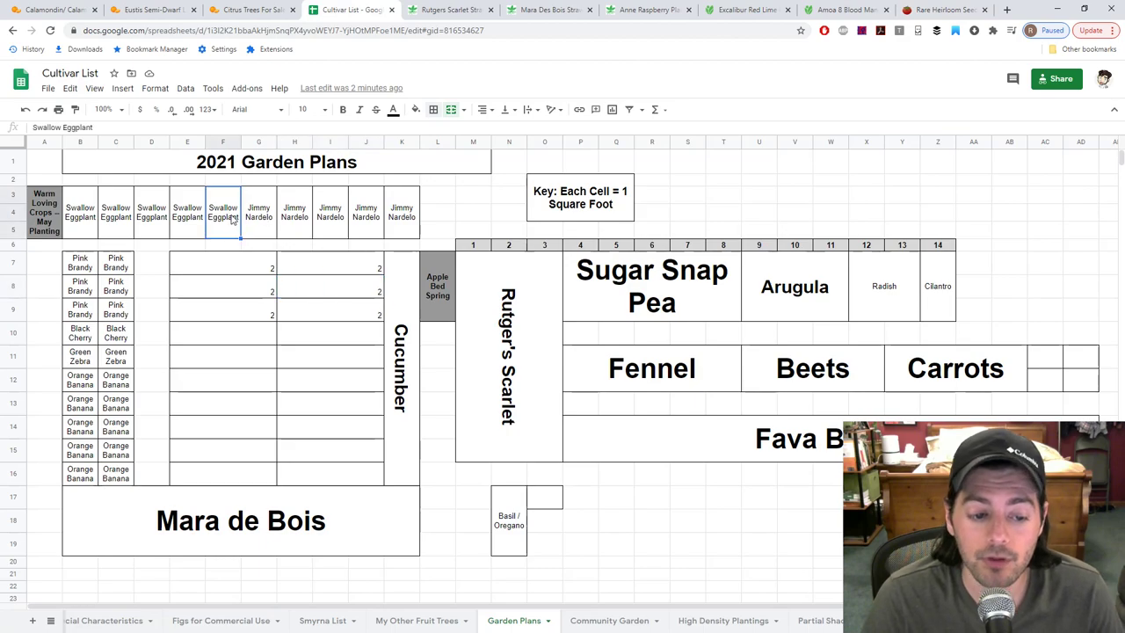
text(Toma)
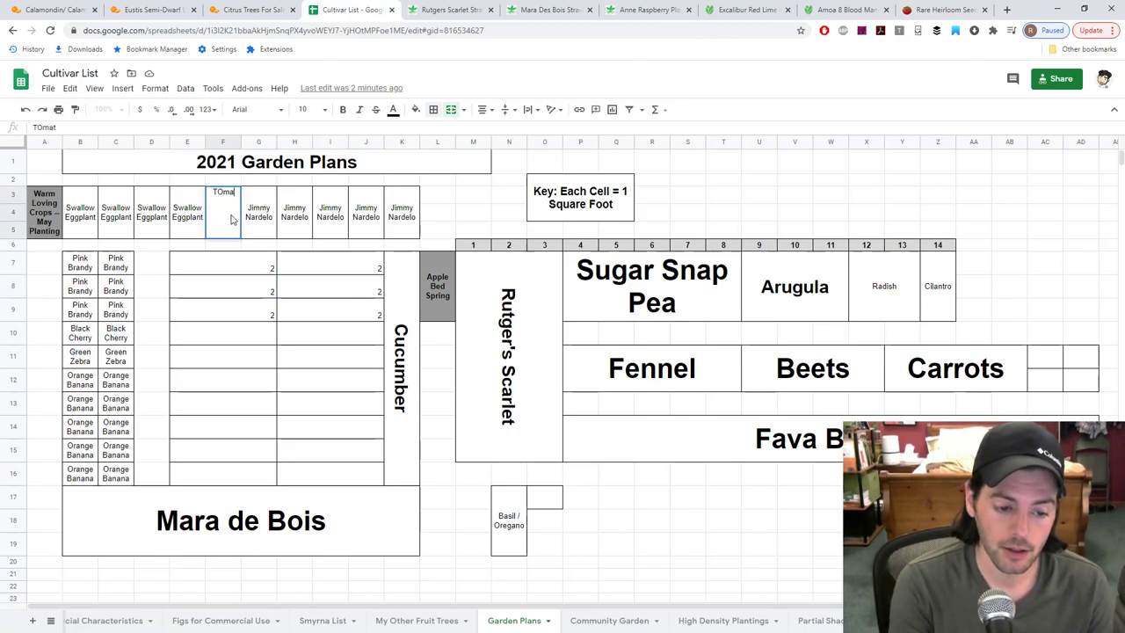
text(tillo)
key(Return)
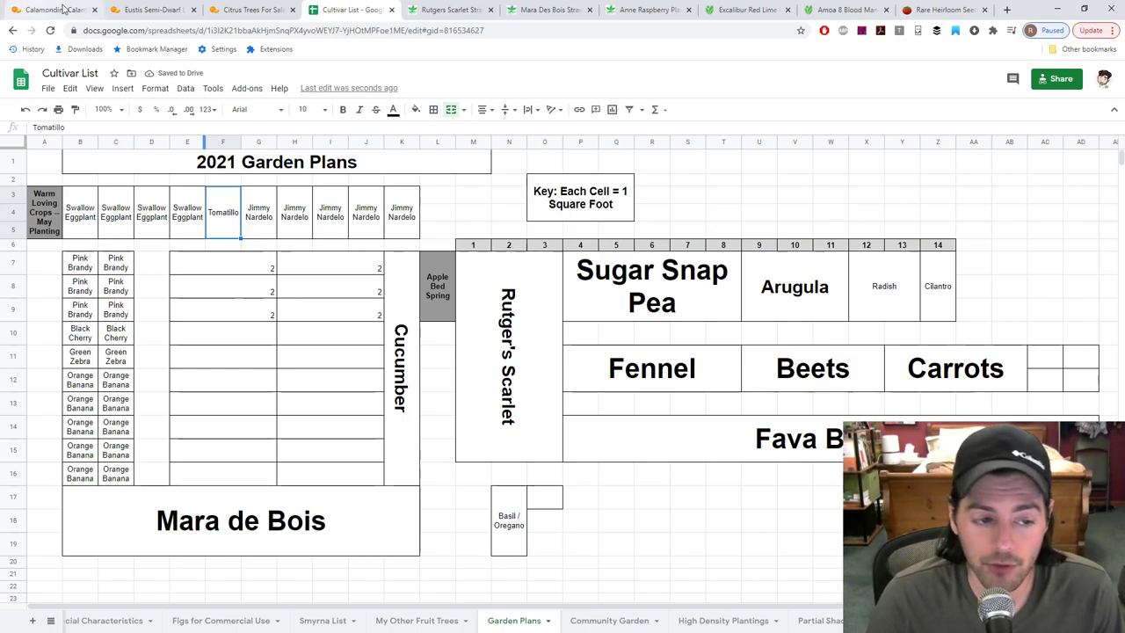
click(431, 10)
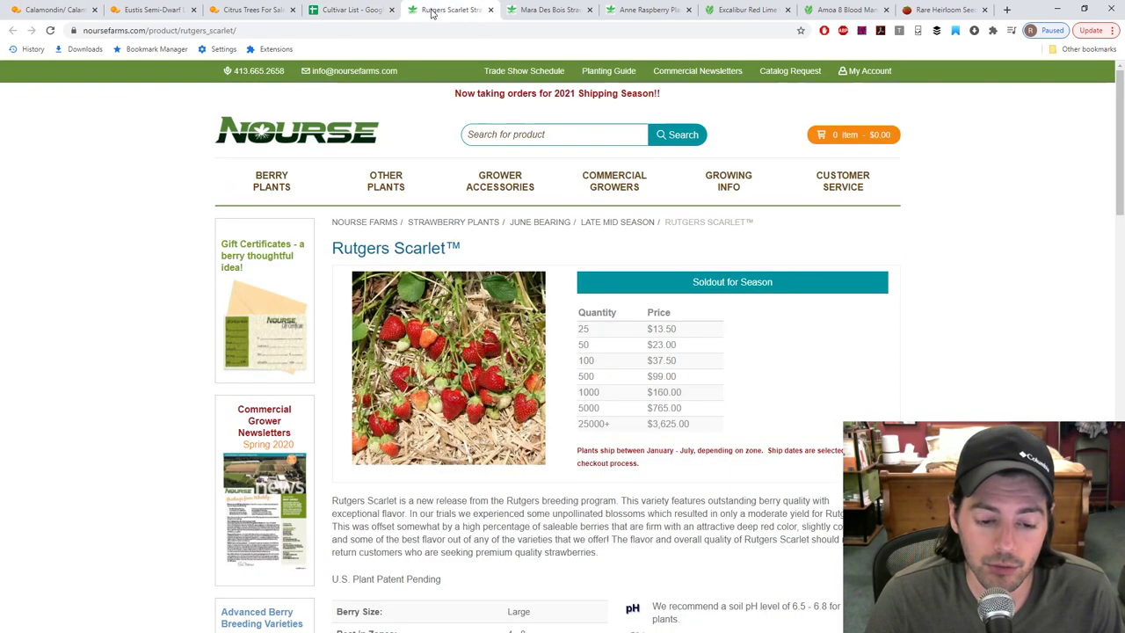
click(344, 10)
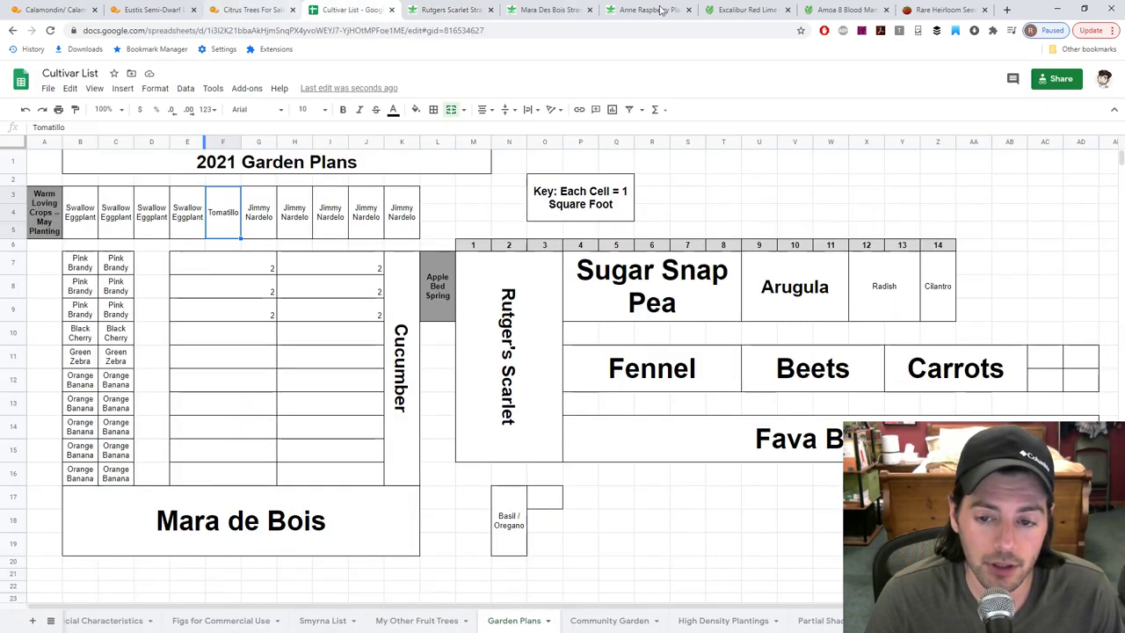
Step: Switch to the Baker Creek rareseeds.com page and open its Mibuna vegetable category in a new tab
click(945, 10)
scroll(36, 88, up, 1)
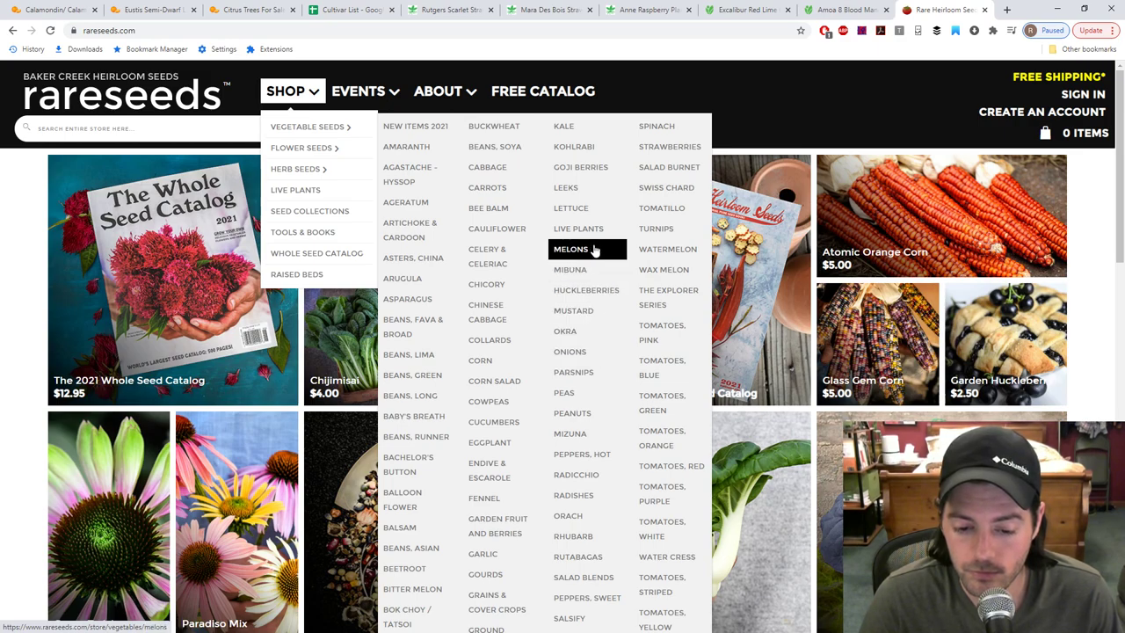
right_click(584, 269)
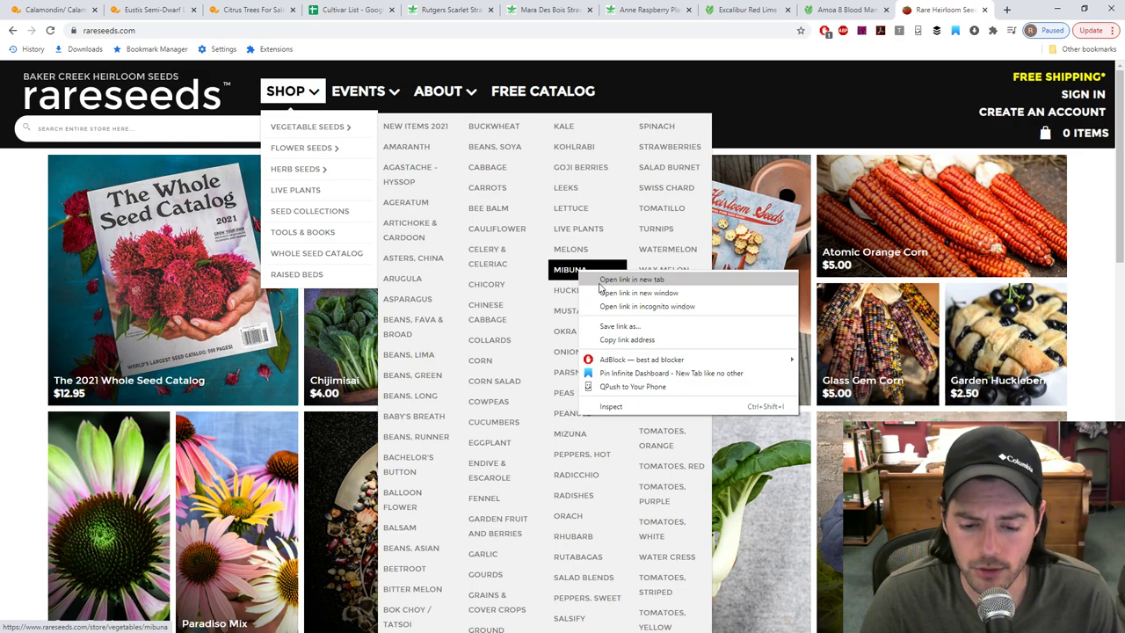
click(598, 278)
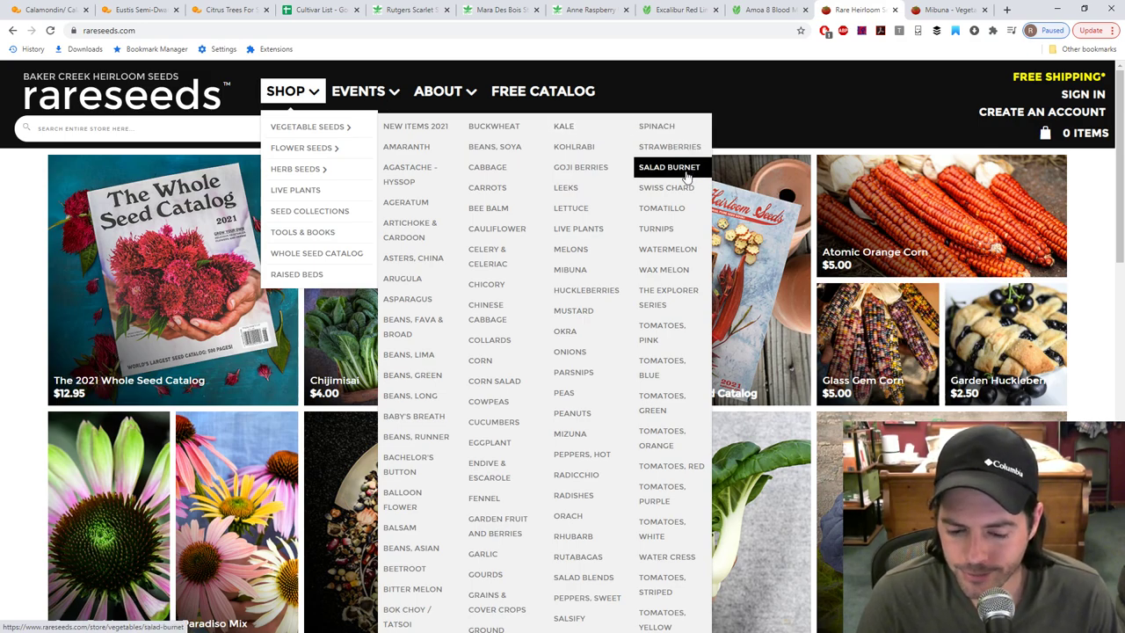
scroll(651, 387, down, 1)
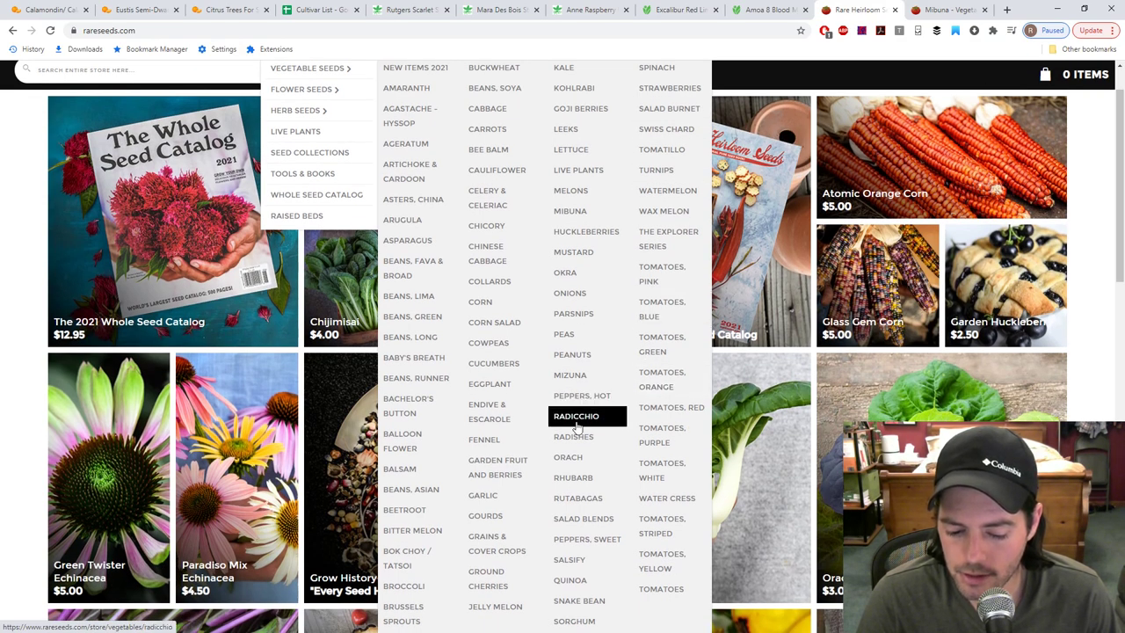
click(571, 211)
scroll(567, 361, down, 3)
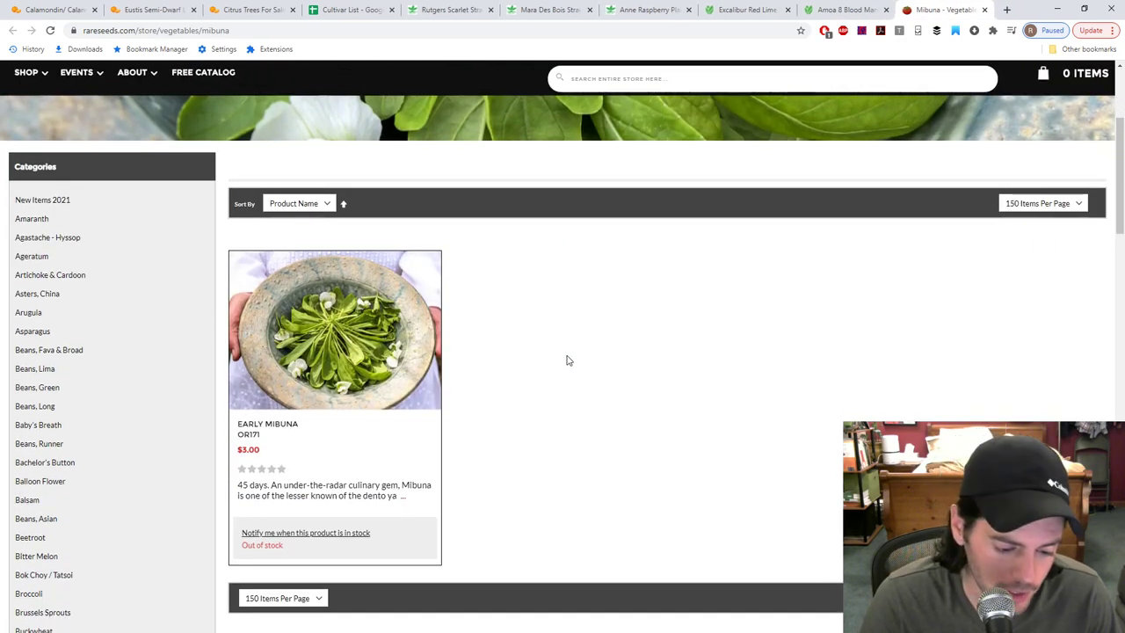
Step: Open the Early Mibuna product page, read through its description and reviews, and close the store page
click(380, 497)
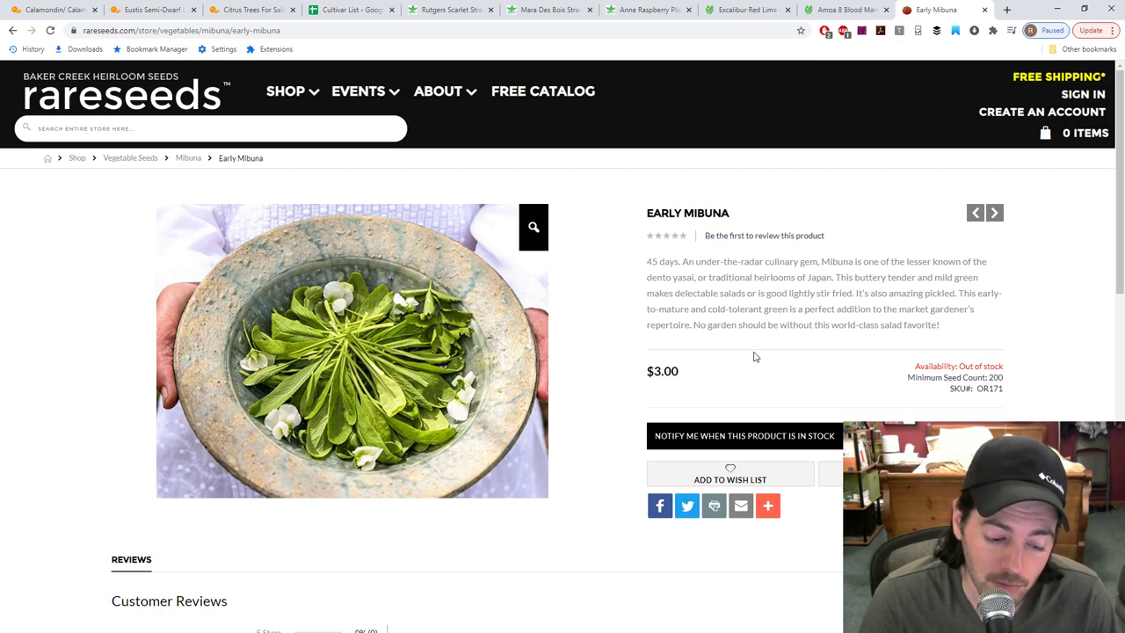
scroll(751, 359, down, 2)
scroll(525, 418, down, 3)
scroll(530, 396, up, 5)
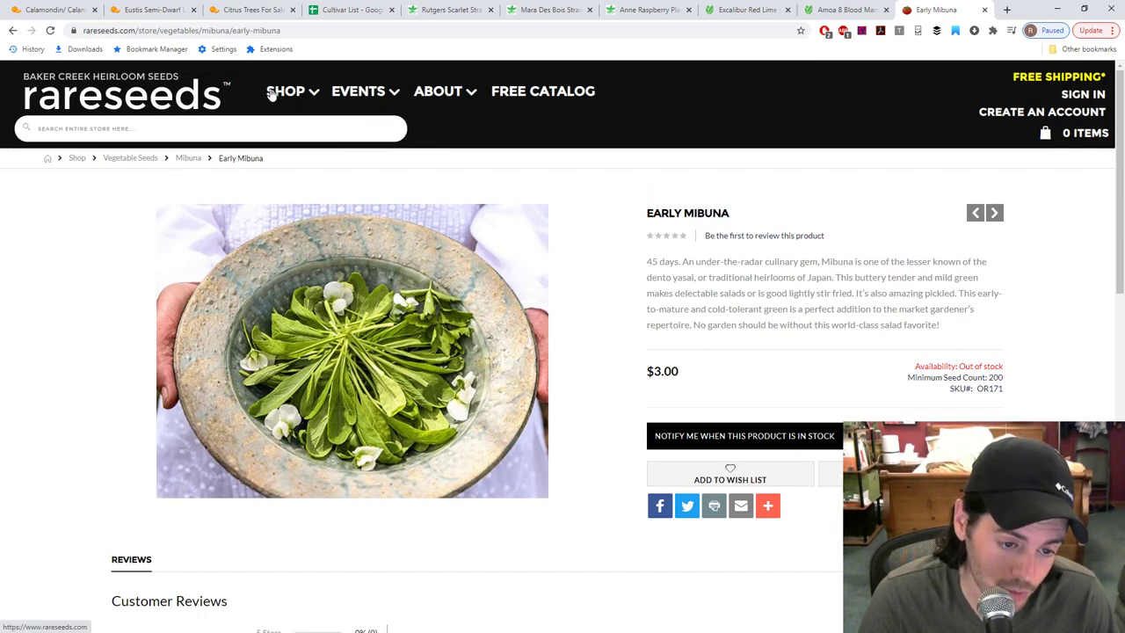
mouse_move(290, 91)
mouse_move(295, 147)
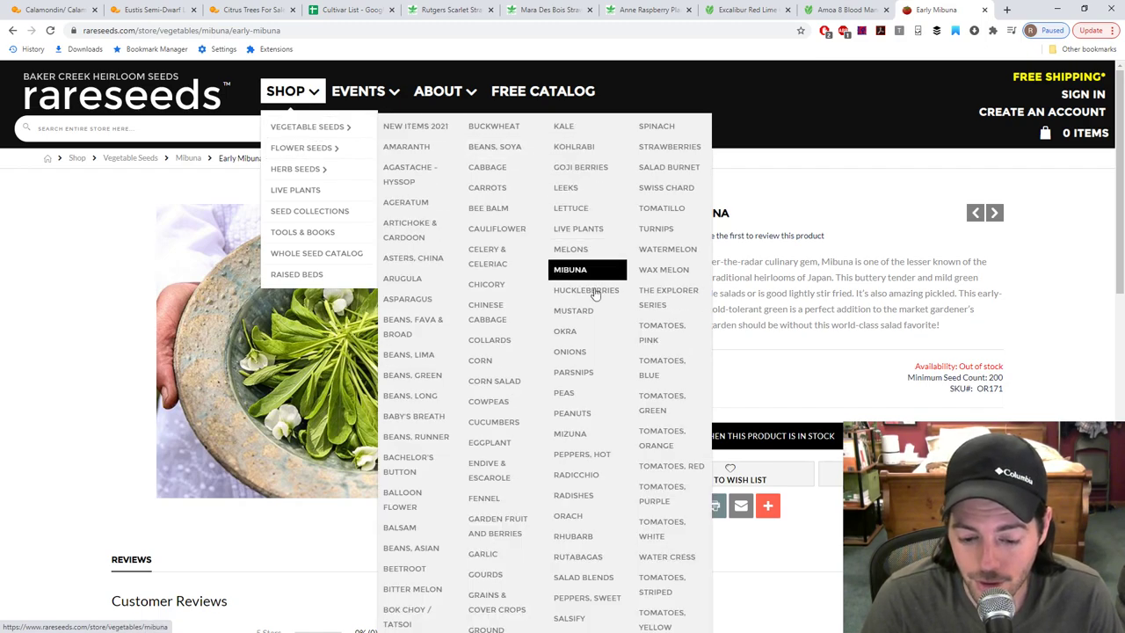
scroll(596, 392, down, 2)
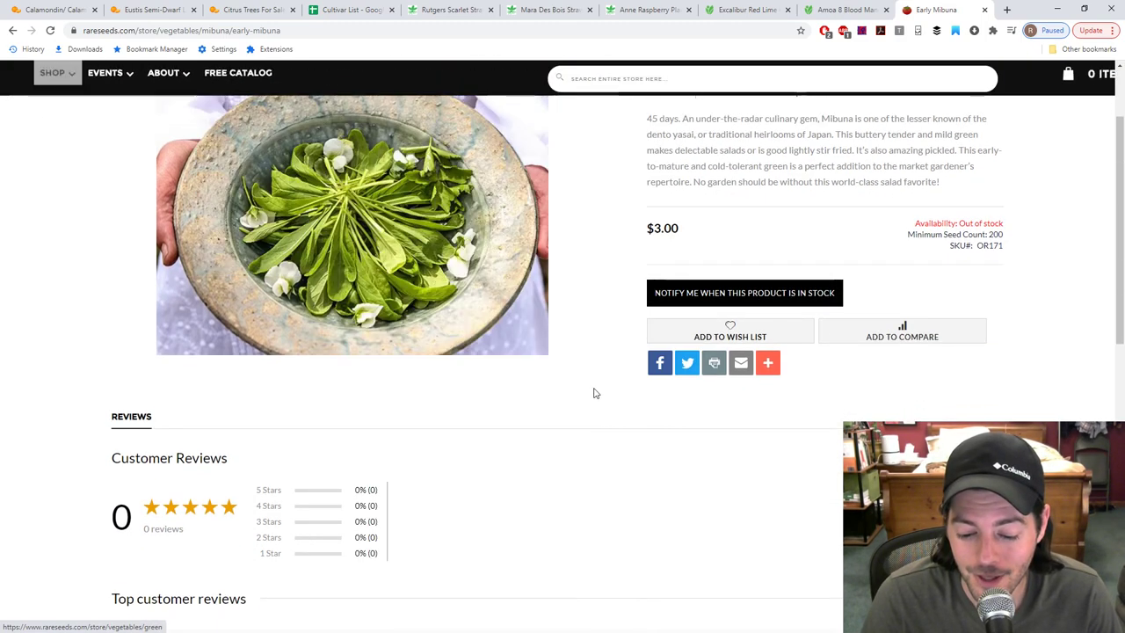
click(985, 10)
Step: Return to the Garden Plans sheet and review the warm-loving crops row and the empty bed squares in E7:J12
click(351, 10)
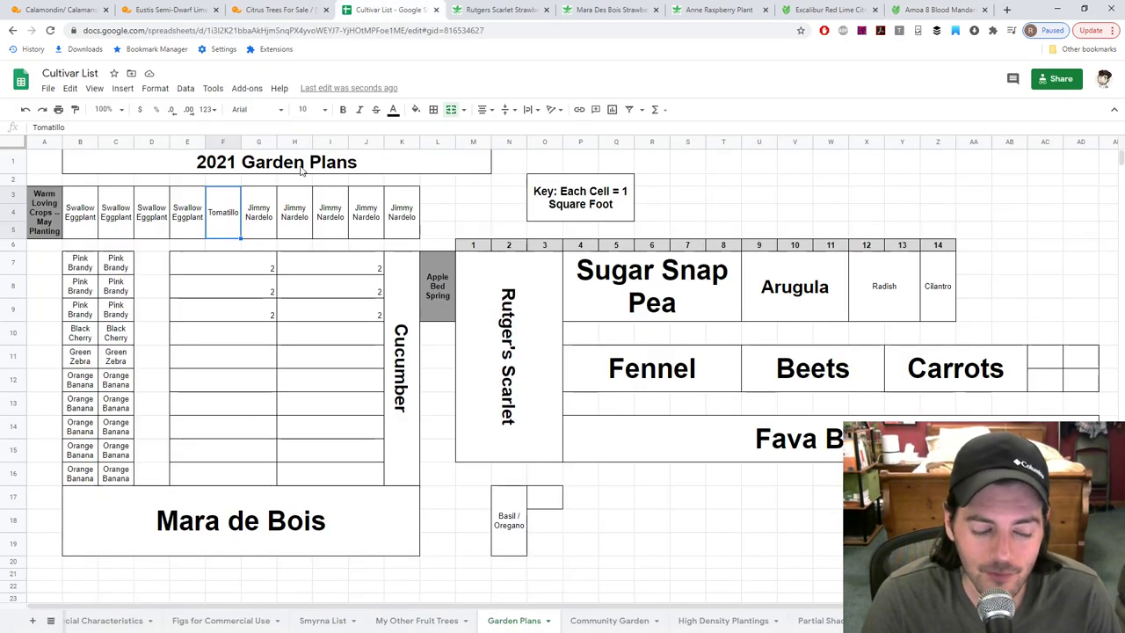
drag(383, 215, 70, 224)
drag(314, 233, 395, 238)
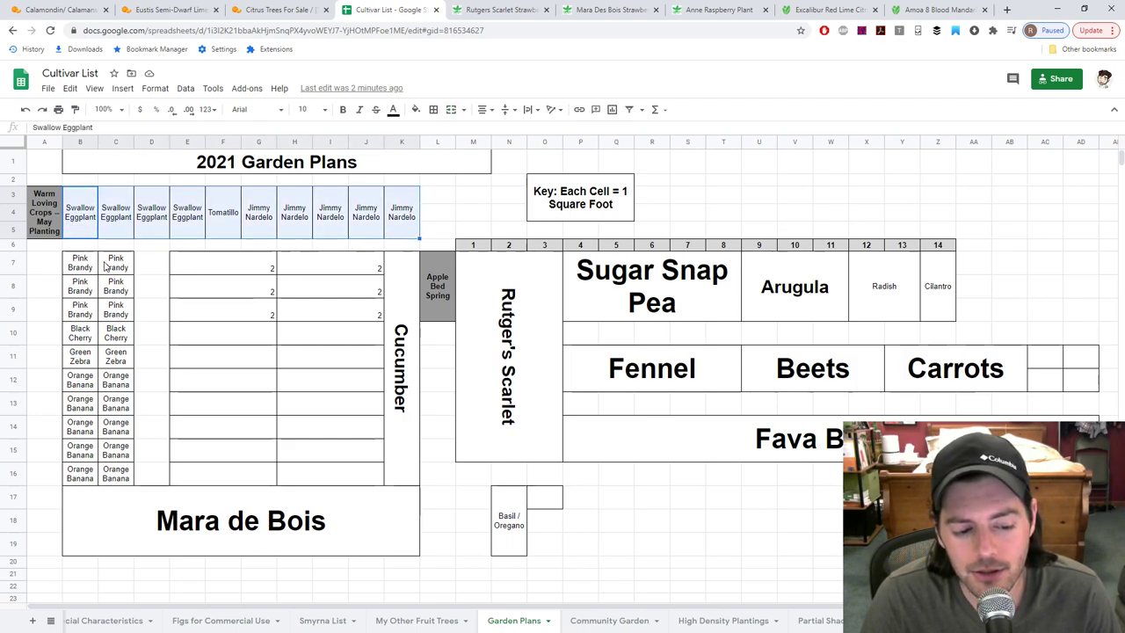
drag(222, 272, 371, 387)
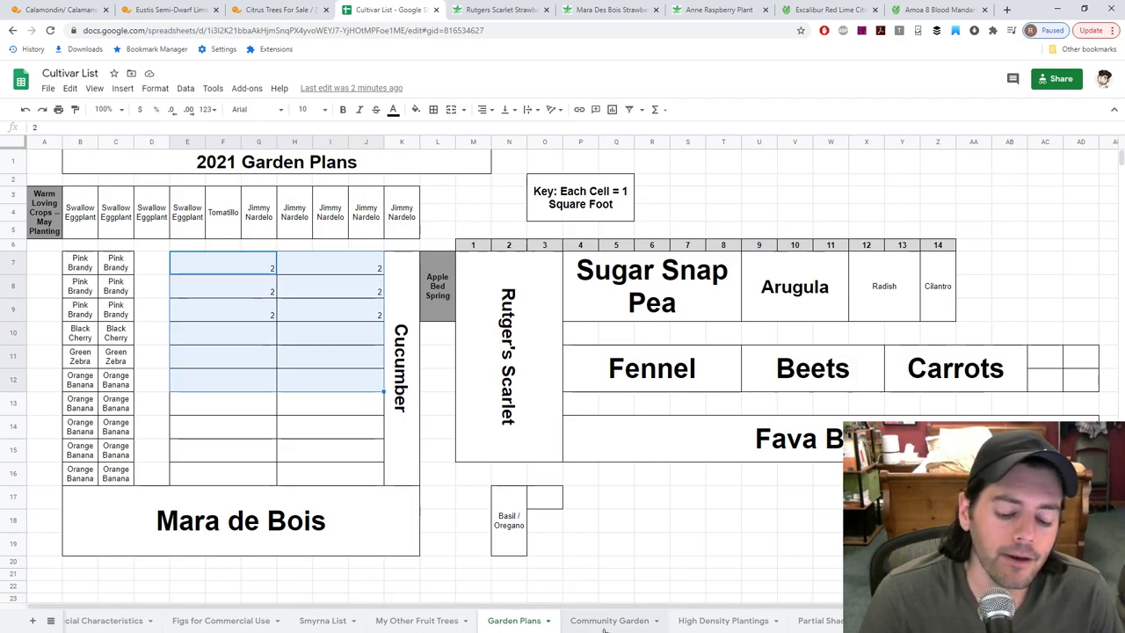
Step: On the Community Garden sheet, enter Potatoes in the long block at C5 and Onions in the block beside Zucchini
click(570, 621)
click(297, 286)
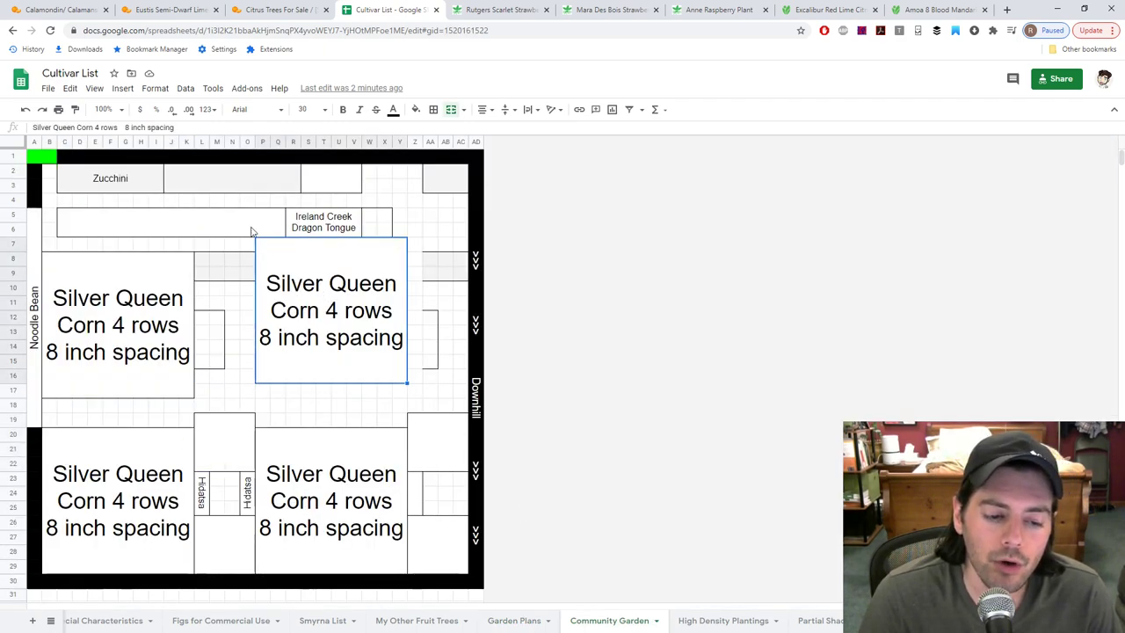
click(148, 223)
text(Potatoes)
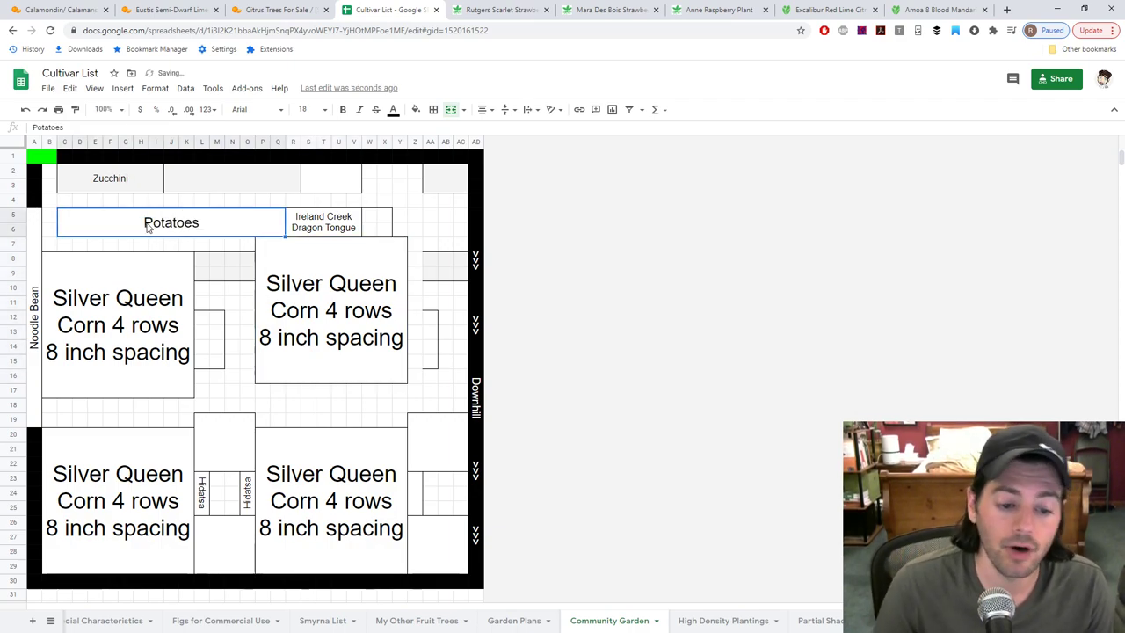
click(234, 174)
text(Onions)
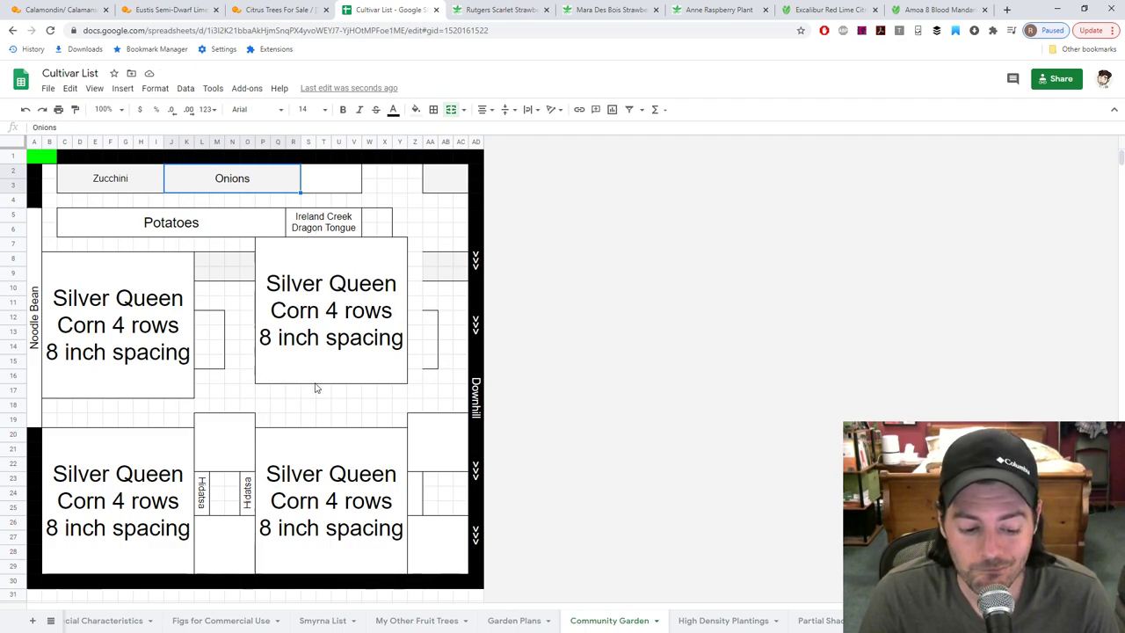
Step: Return to the Garden Plans sheet and review the unfilled lower bed rows and the Orange Banana tomato squares
click(510, 620)
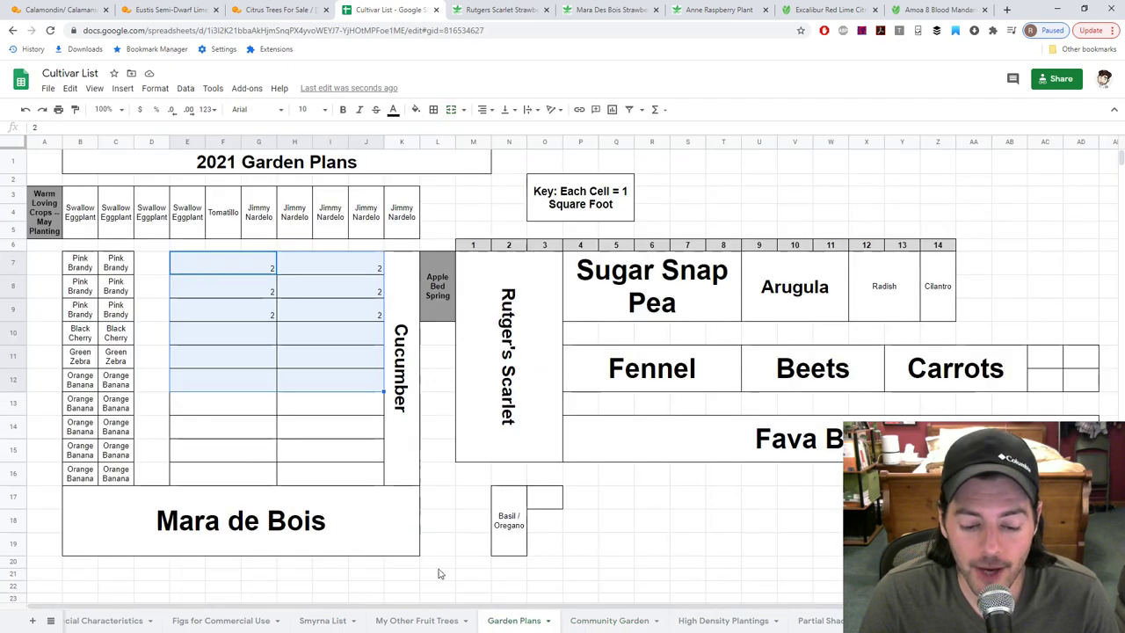
drag(250, 405, 344, 454)
drag(257, 442, 343, 470)
click(262, 445)
drag(241, 431, 345, 474)
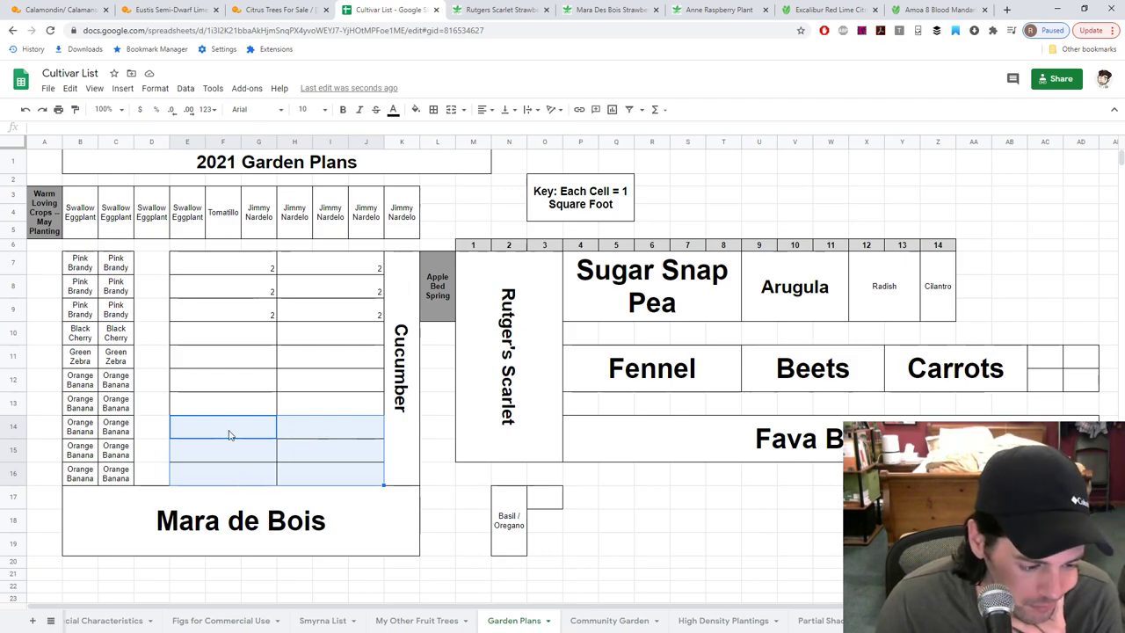
drag(75, 383, 115, 475)
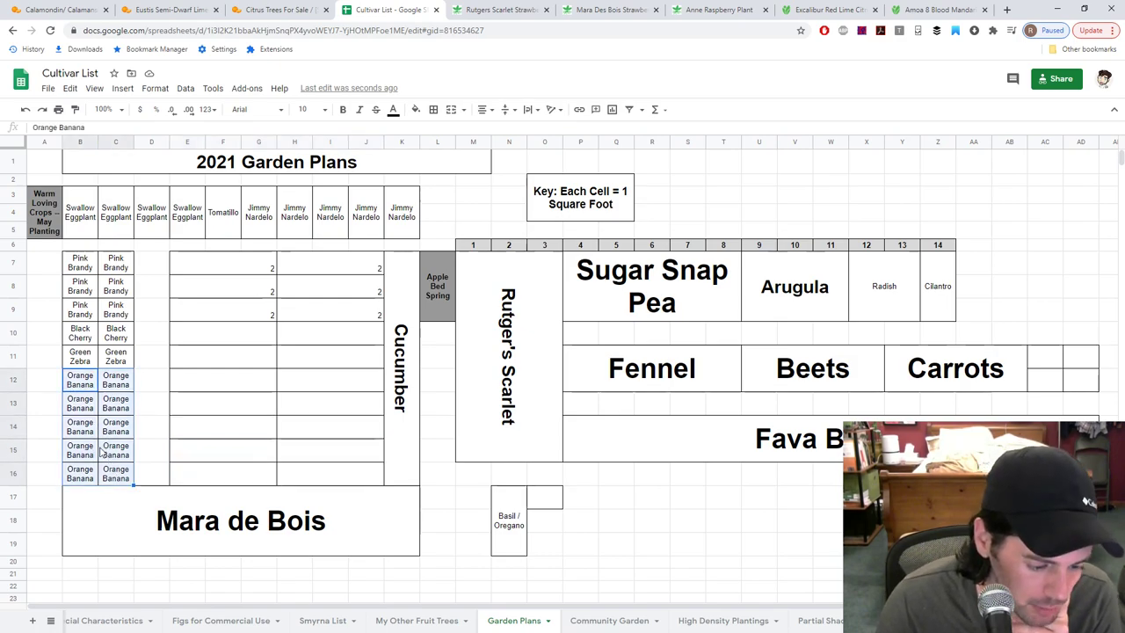
Step: On the Community Garden sheet, enter Tomatoes in the empty block beside Onions
click(605, 621)
click(325, 179)
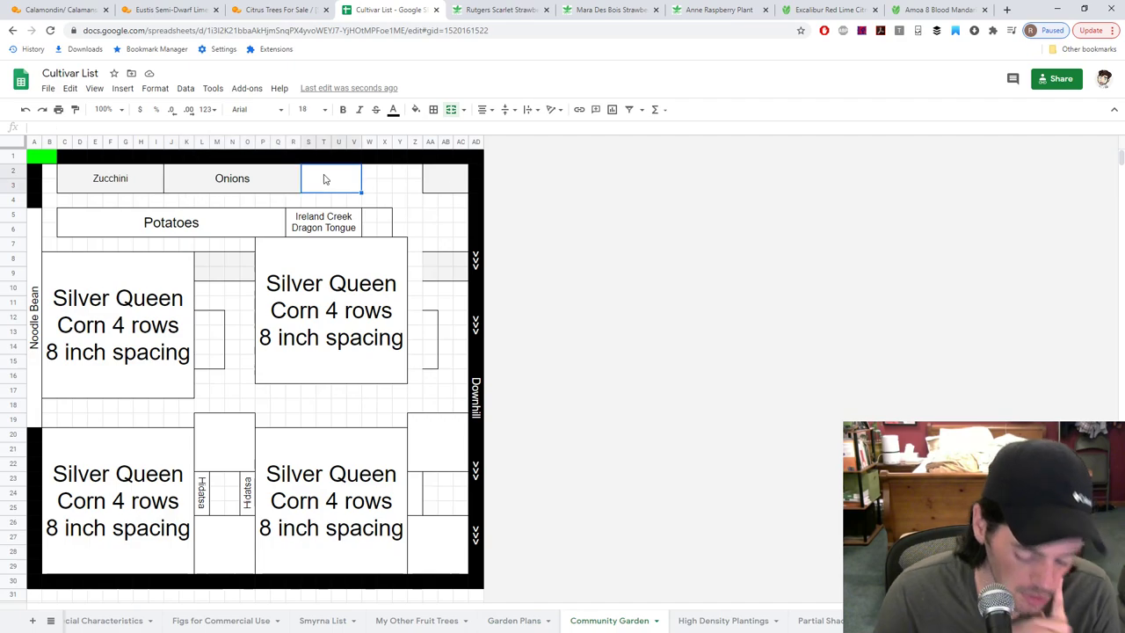
text(Tomat)
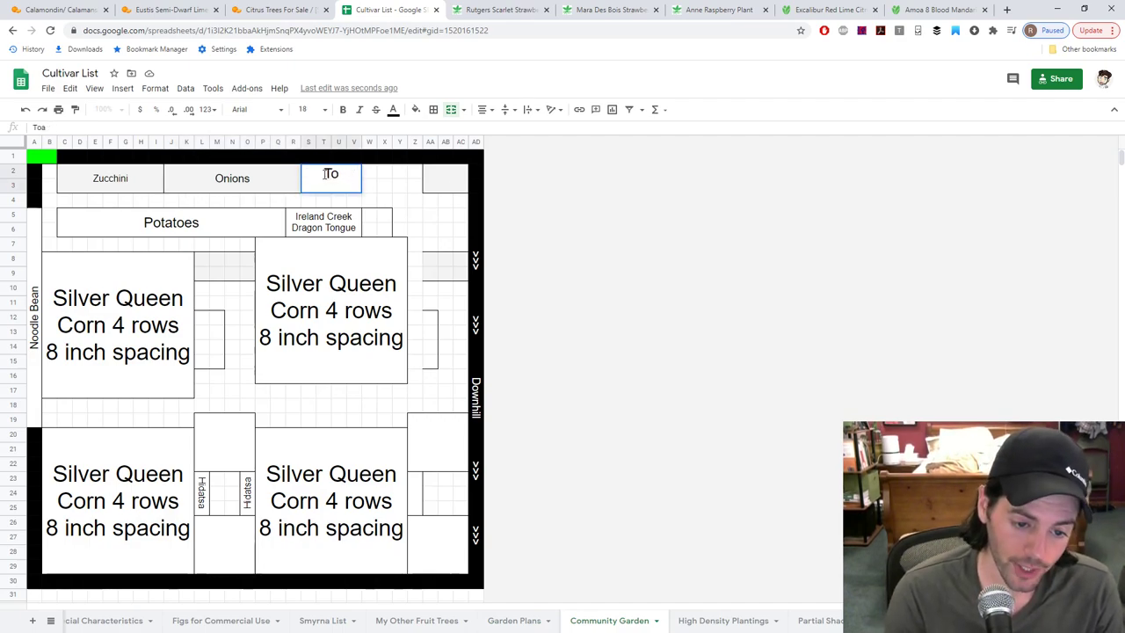
text(oes)
key(Return)
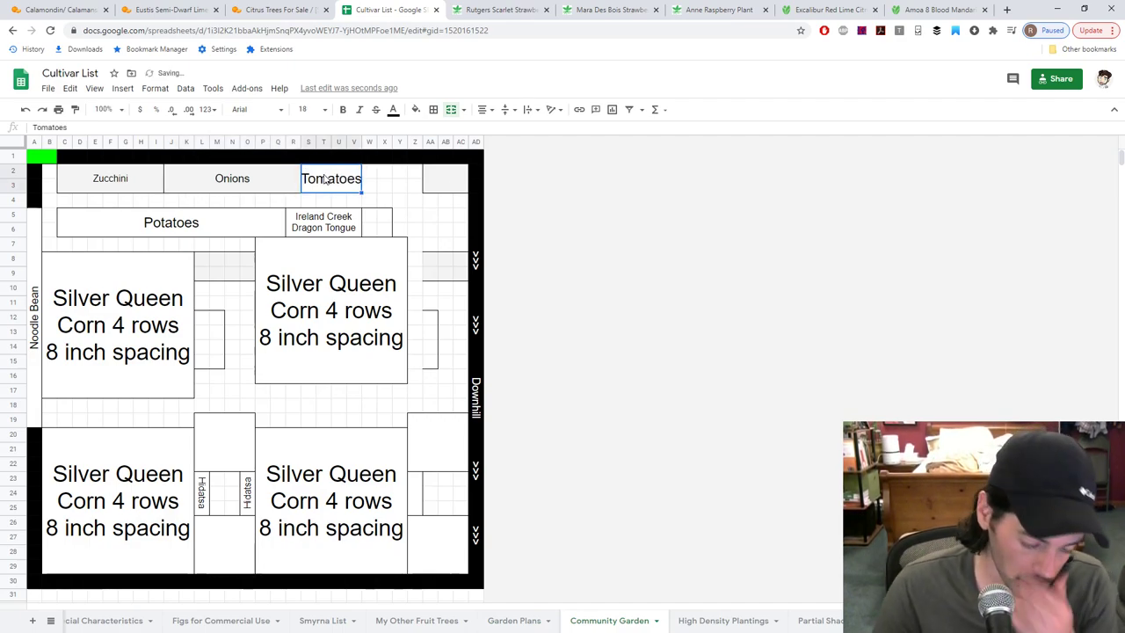
Step: Return to the Garden Plans sheet, and search the web for rowbyrow in a new tab
click(513, 621)
click(205, 339)
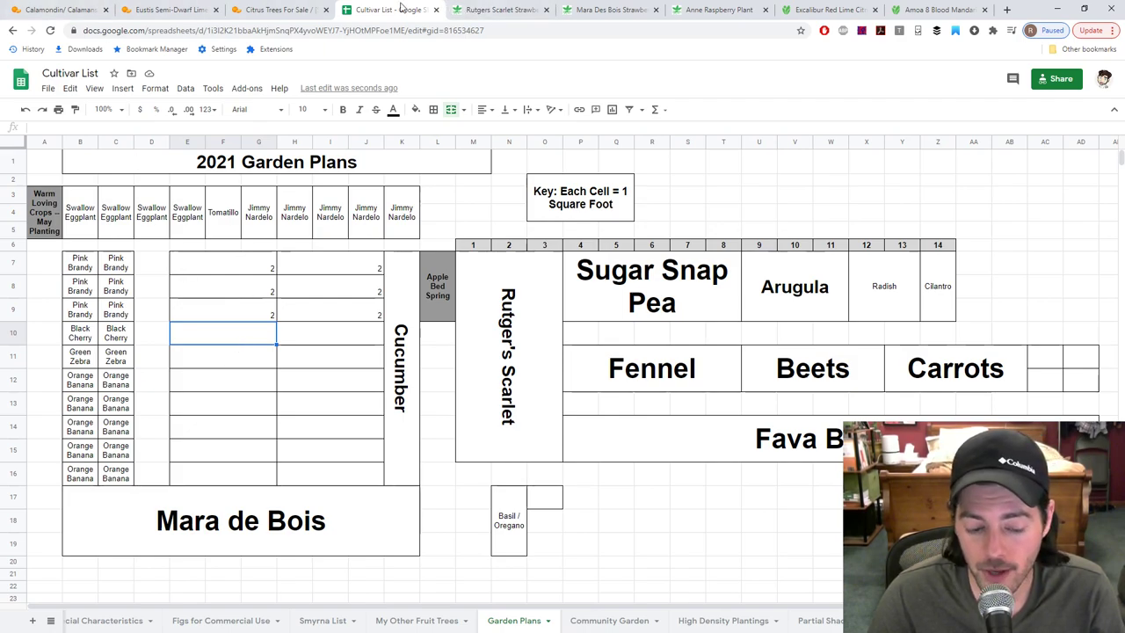
click(1006, 10)
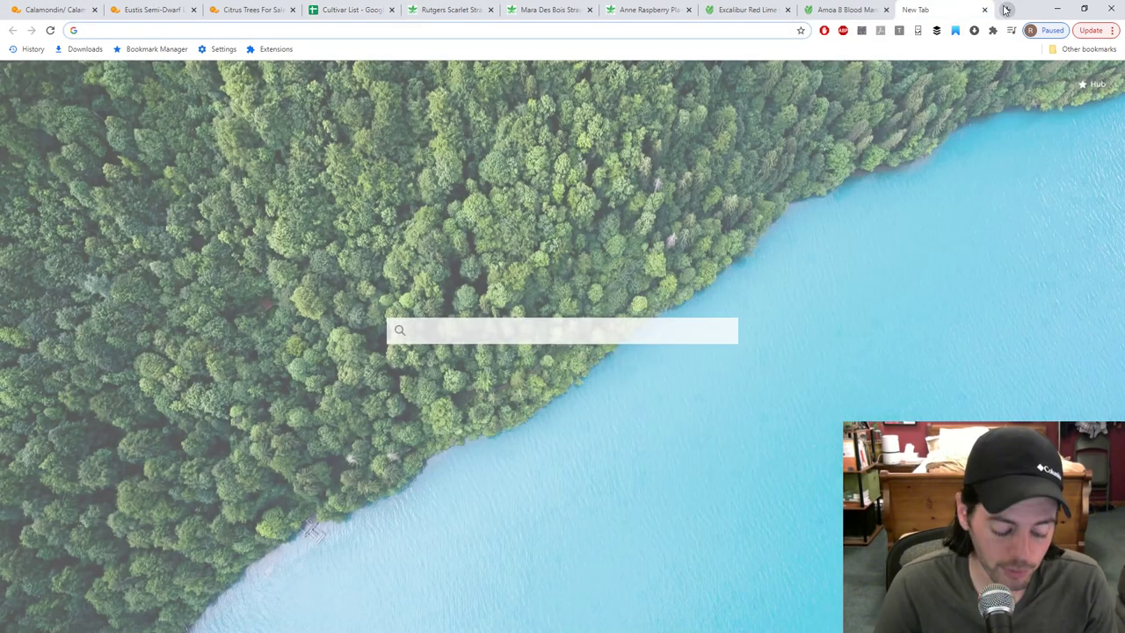
text(rowbyrow)
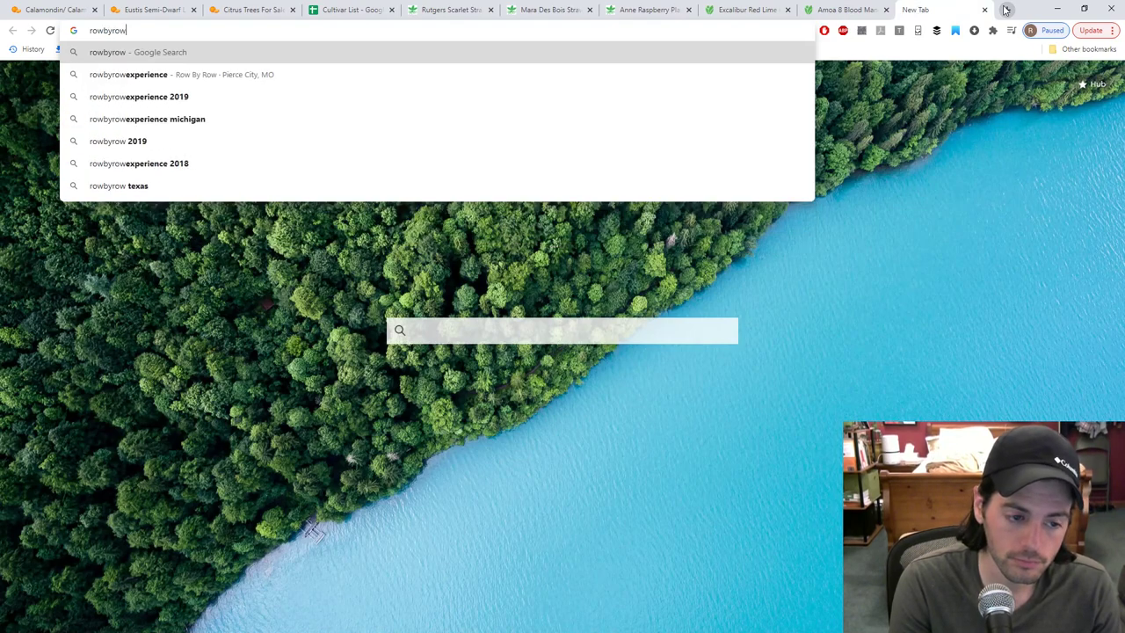
key(Return)
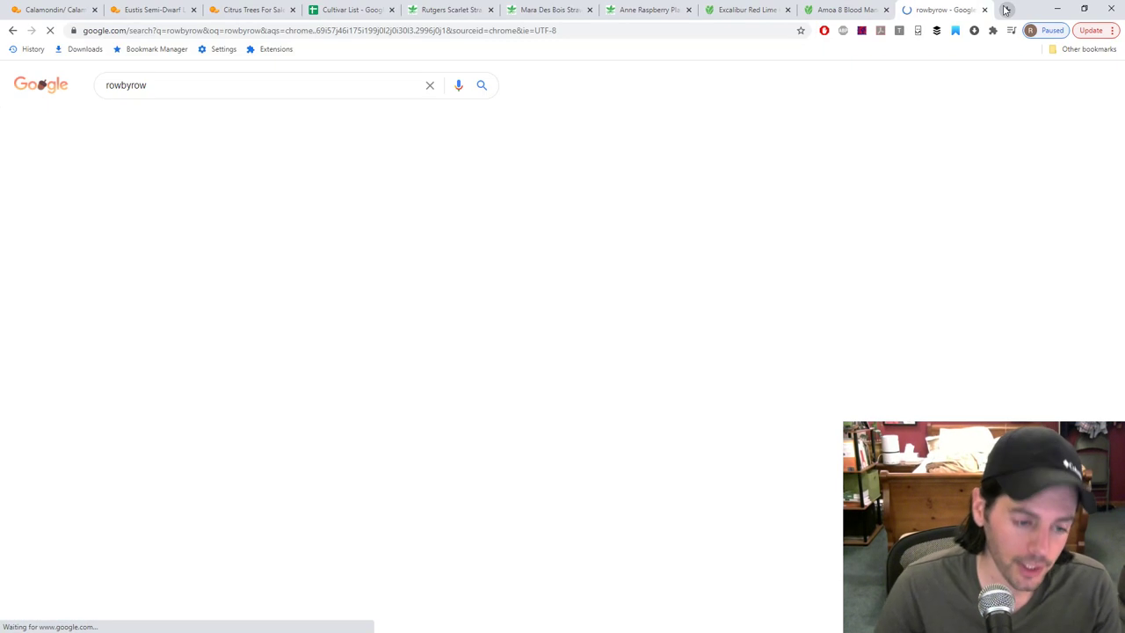
Step: Search the web for hoss tools and open the Hoss Tools home page from the results
double_click(149, 84)
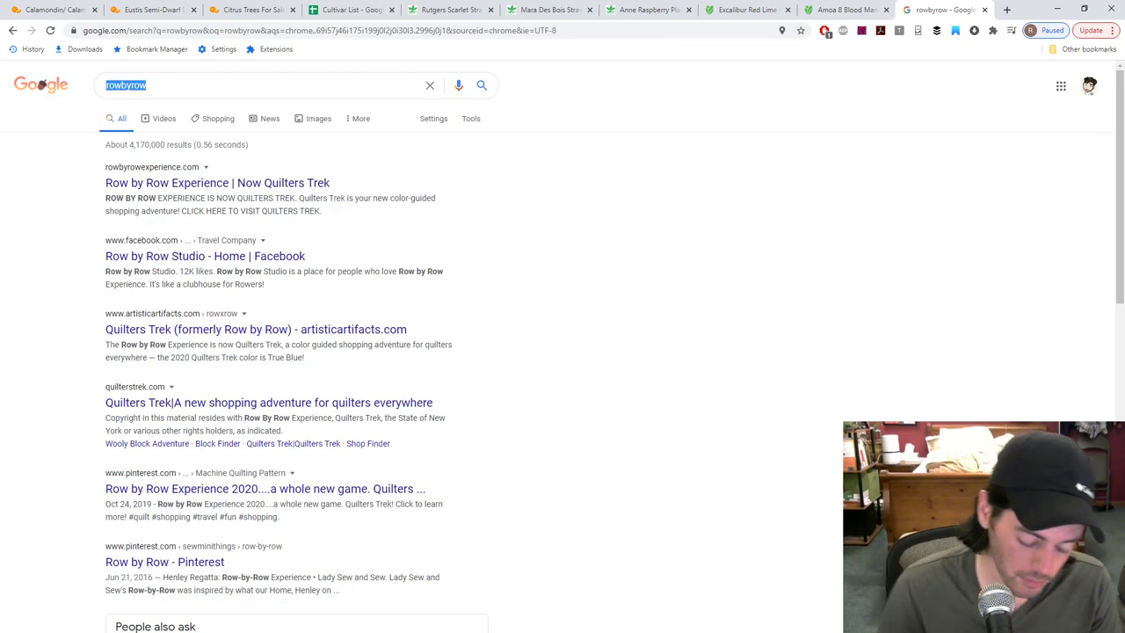
text(hoss tools)
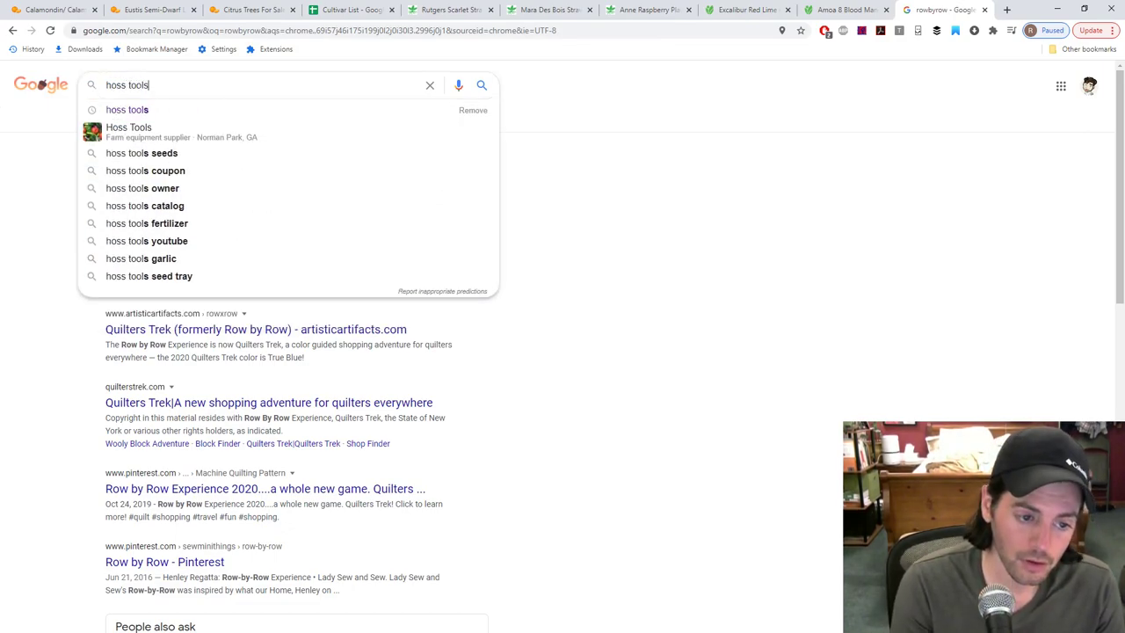
key(Return)
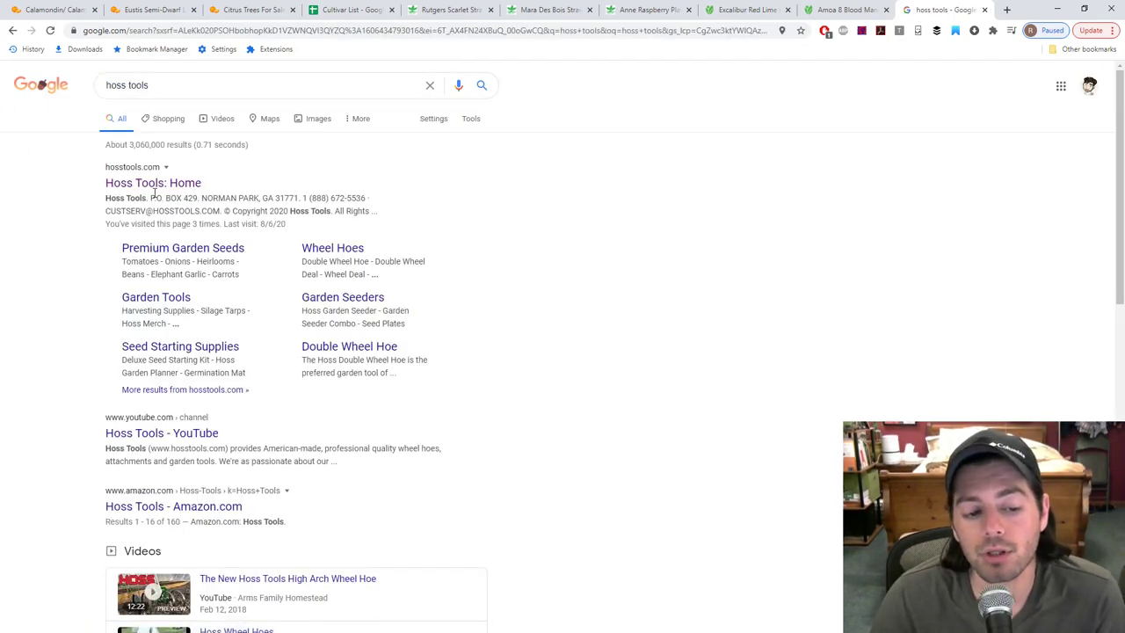
click(154, 184)
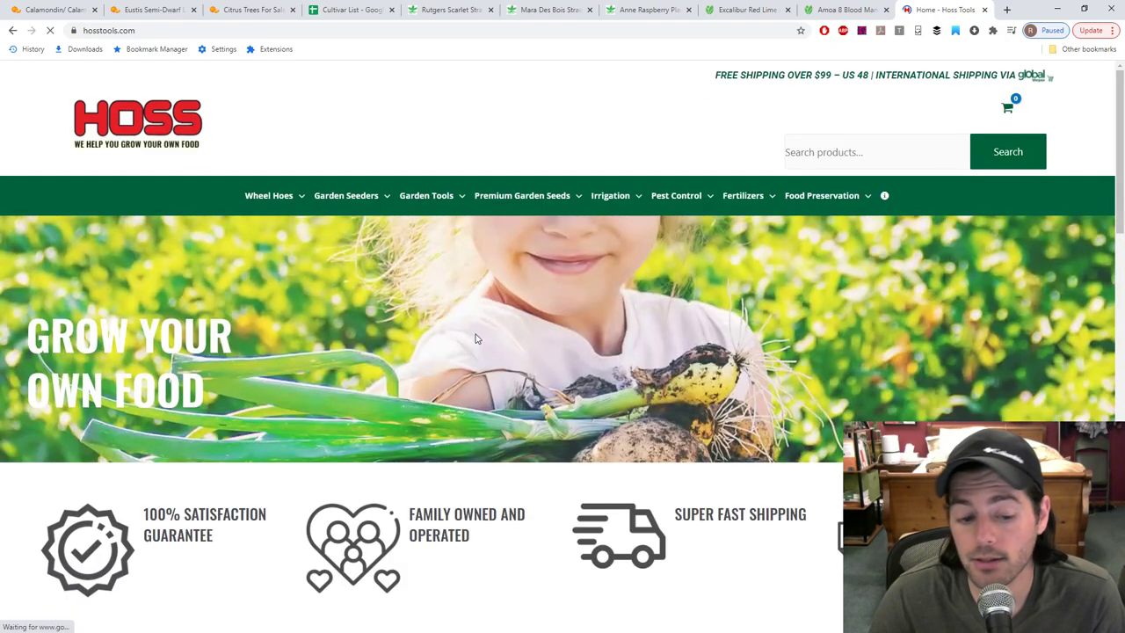
Step: Dismiss the newsletter sign-up pop-up and look through the store's Premium Garden Seeds categories
mouse_move(270, 203)
mouse_move(510, 195)
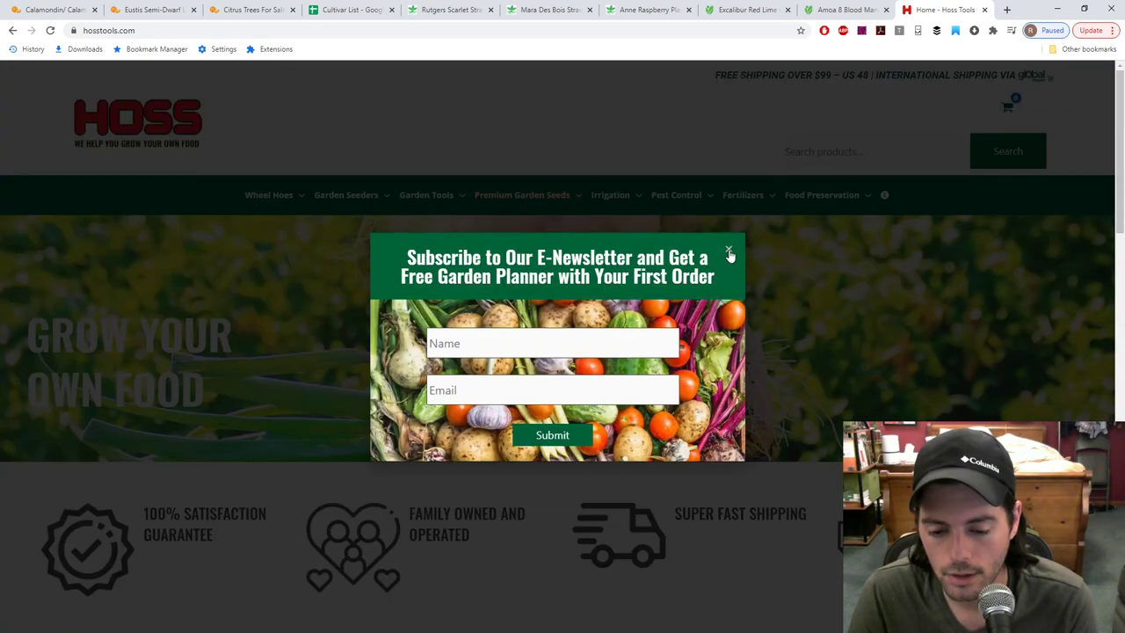
click(729, 253)
mouse_move(348, 204)
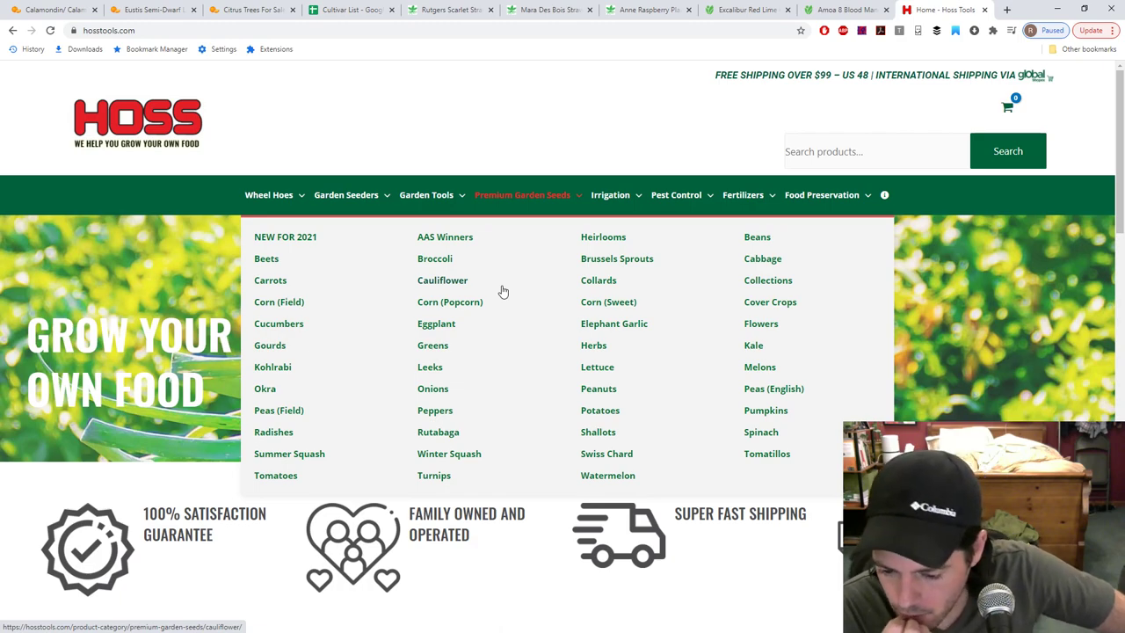
Step: Return to the Community Garden sheet and look over the unfilled squares between the Silver Queen Corn blocks
click(355, 8)
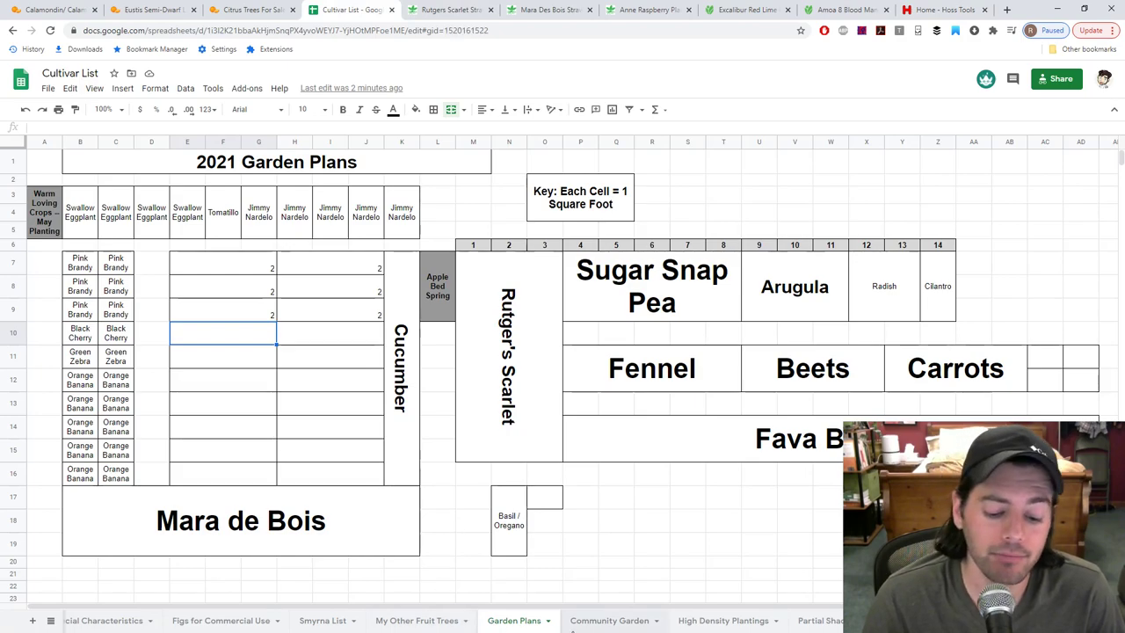
click(573, 625)
click(220, 392)
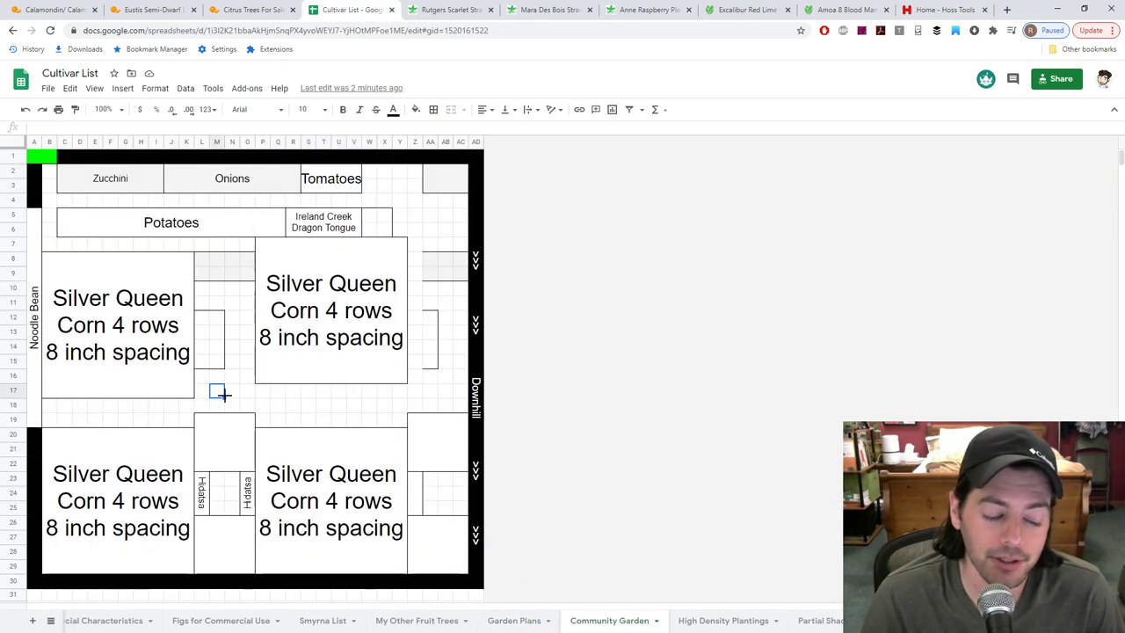
click(228, 453)
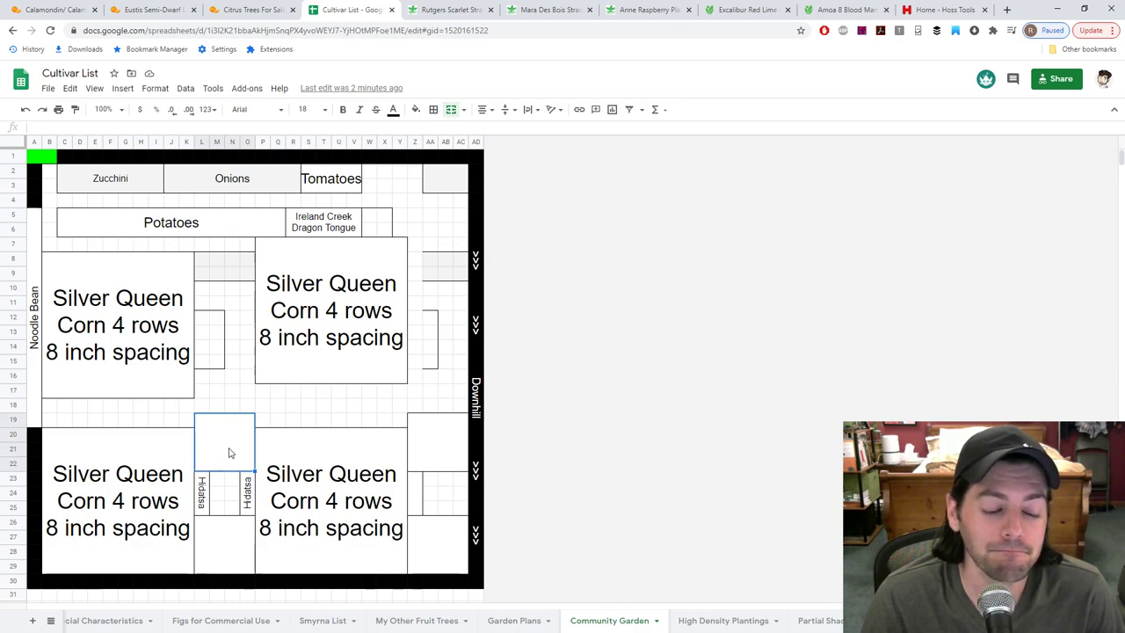
Step: Clear the Silver Queen Corn block in P7:Y16, copy the one starting at B8, and unmerge the emptied block's cells
click(374, 352)
key(ctrl+c)
drag(418, 327, 354, 323)
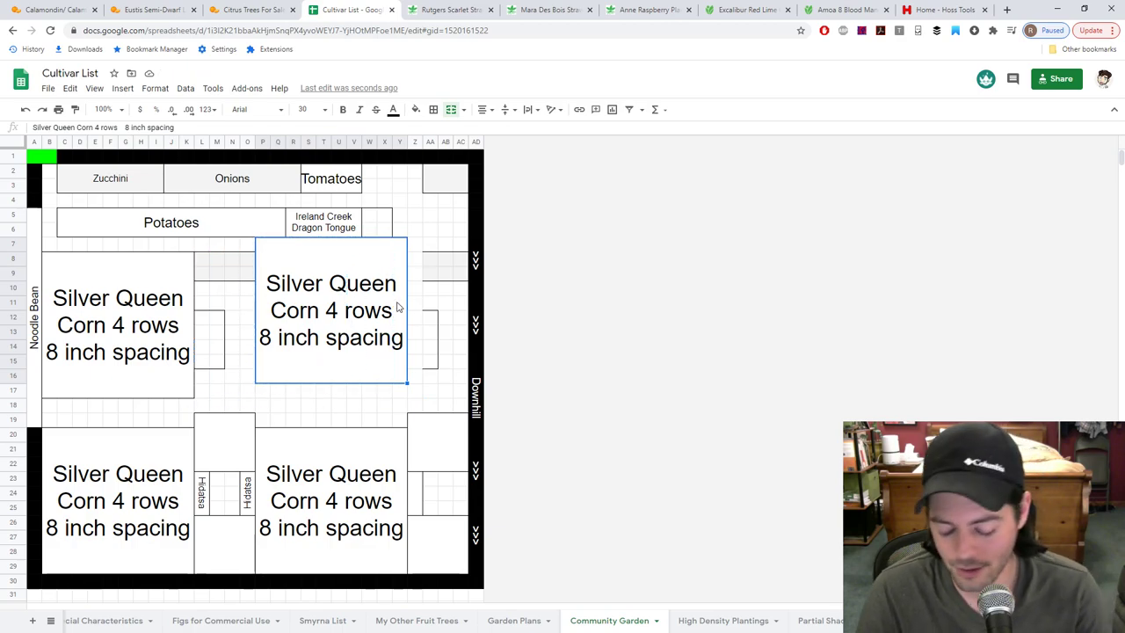
key(Delete)
click(107, 327)
key(ctrl+c)
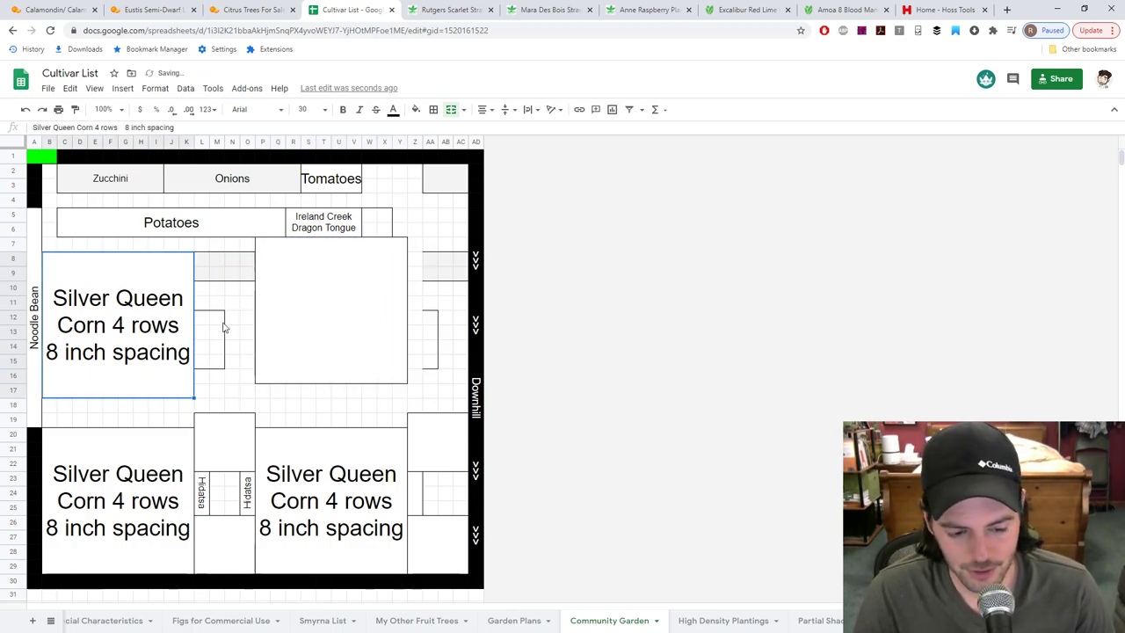
click(308, 260)
click(451, 109)
Step: Try pasting the copied Silver Queen Corn block at R7, and undo the paste
click(299, 246)
key(ctrl+v)
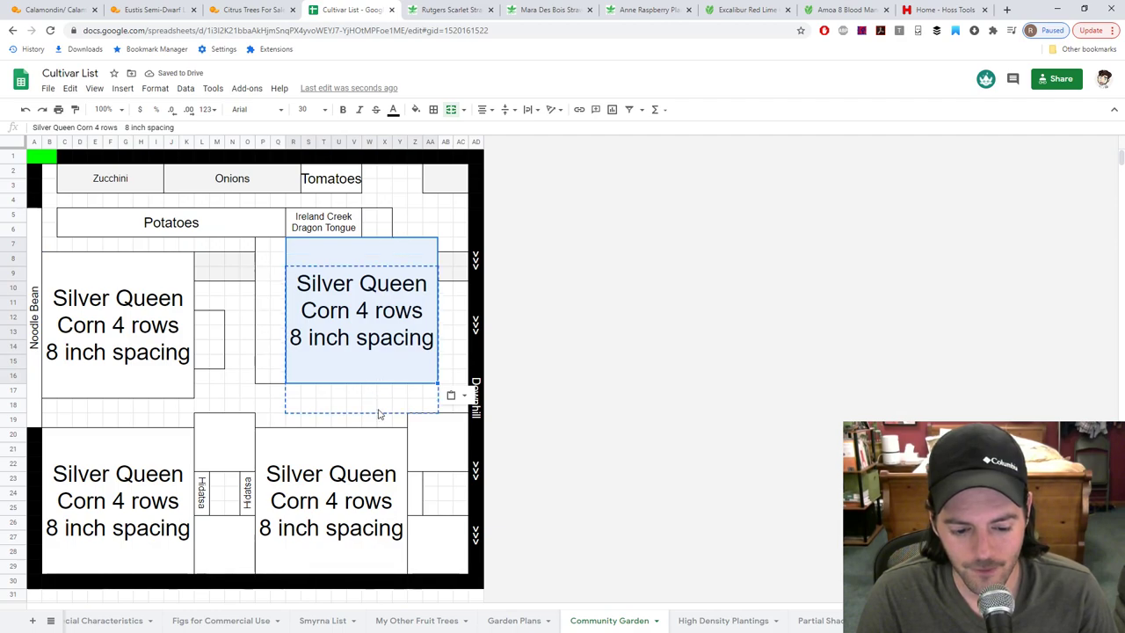
key(ctrl+z)
key(ctrl+z)
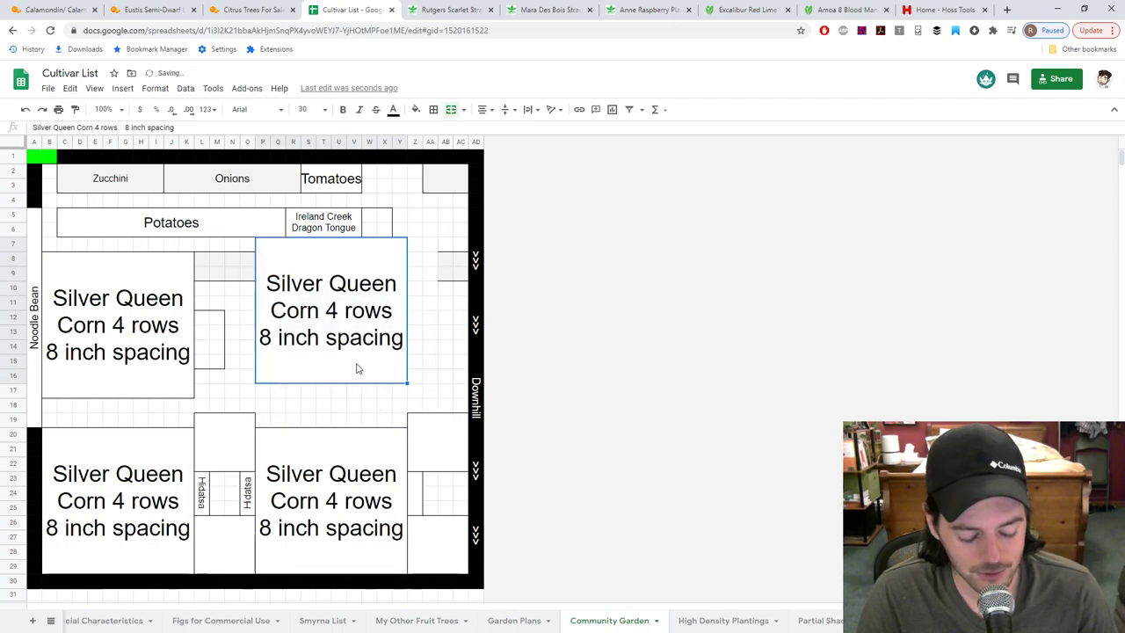
key(ctrl+z)
key(ctrl+z)
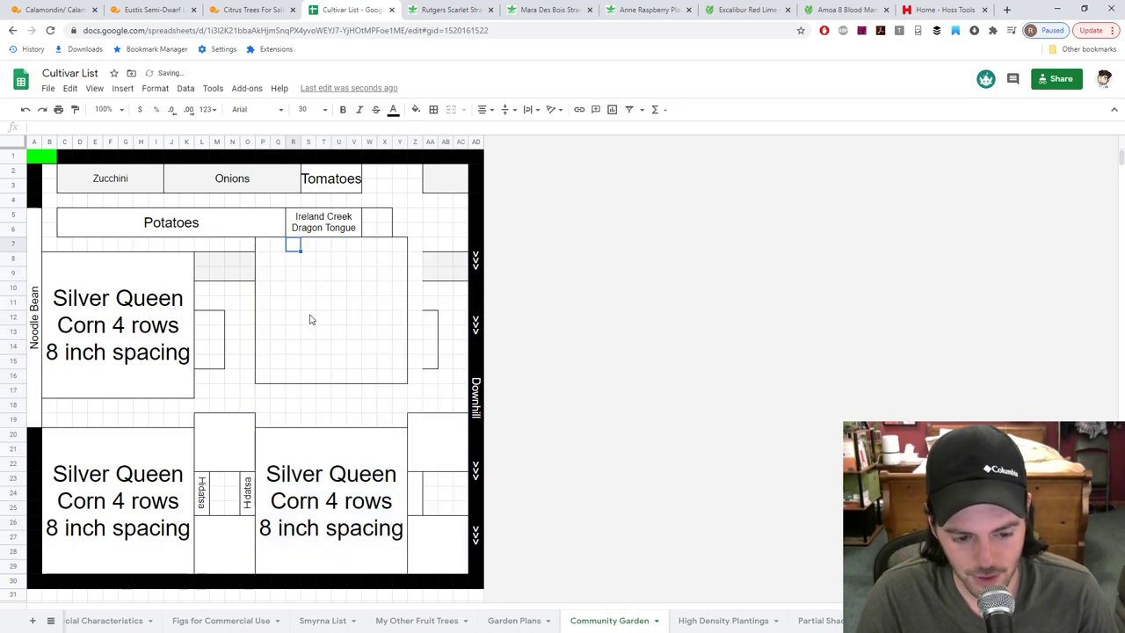
Step: Unmerge the empty blocks in columns Z to AC, rows 19 to 29, at the downhill edge of the garden
click(345, 452)
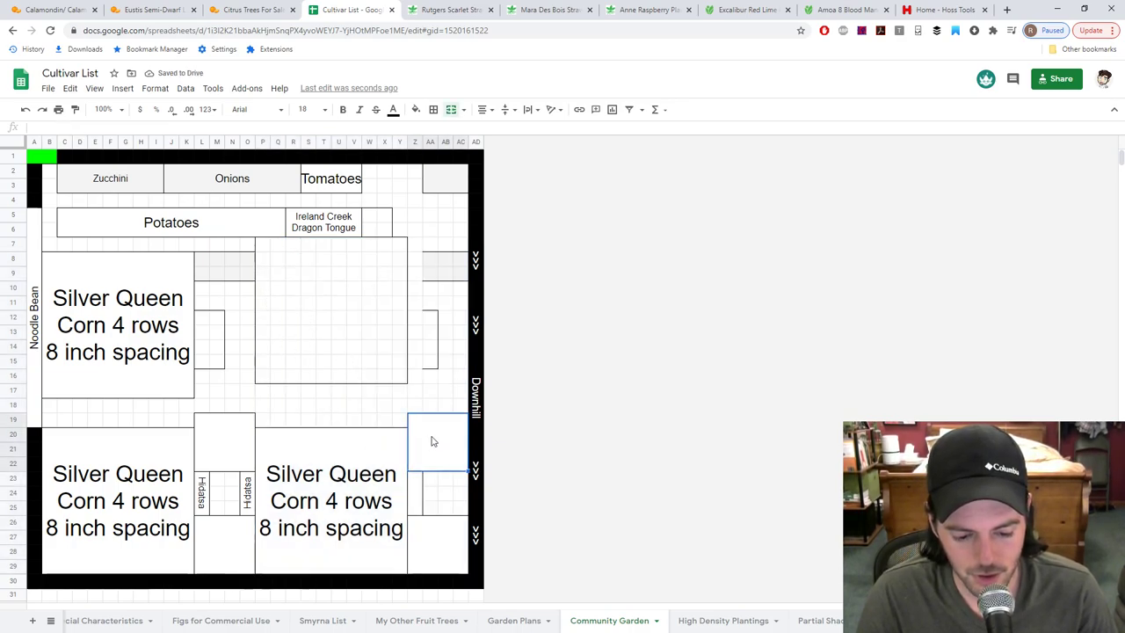
click(436, 439)
click(440, 541)
click(451, 109)
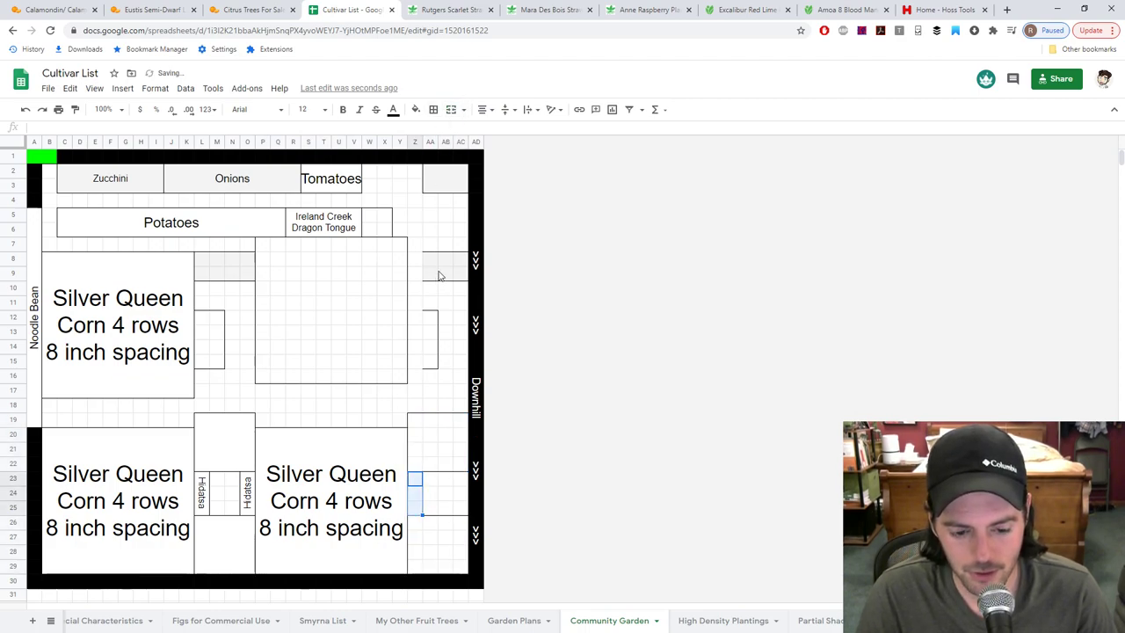
click(432, 319)
click(443, 267)
click(437, 176)
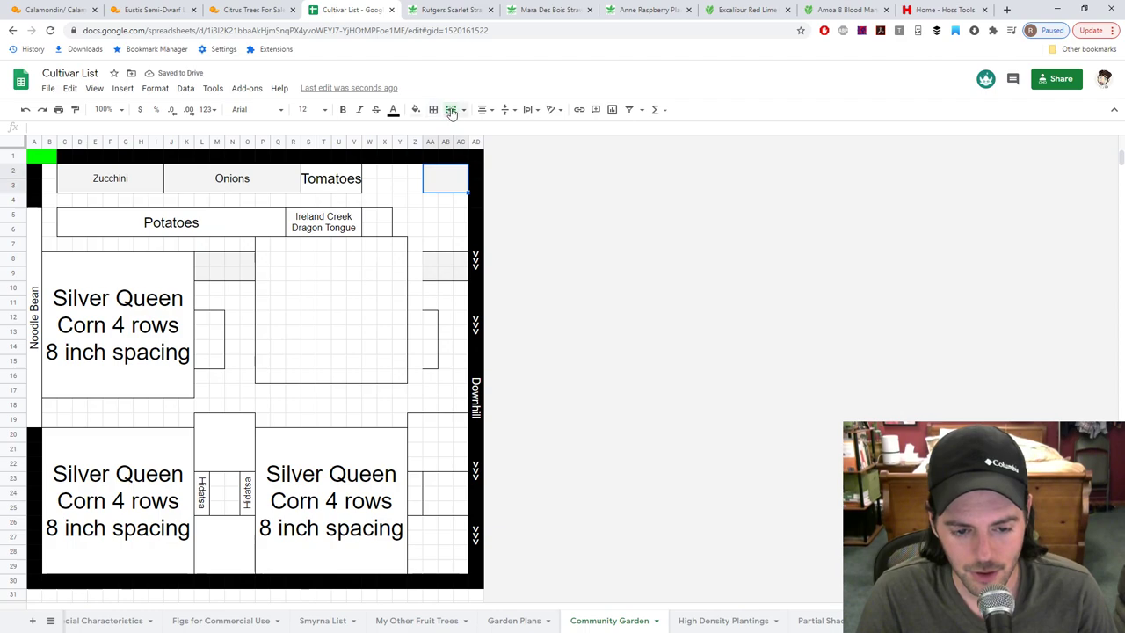
click(450, 111)
click(450, 111)
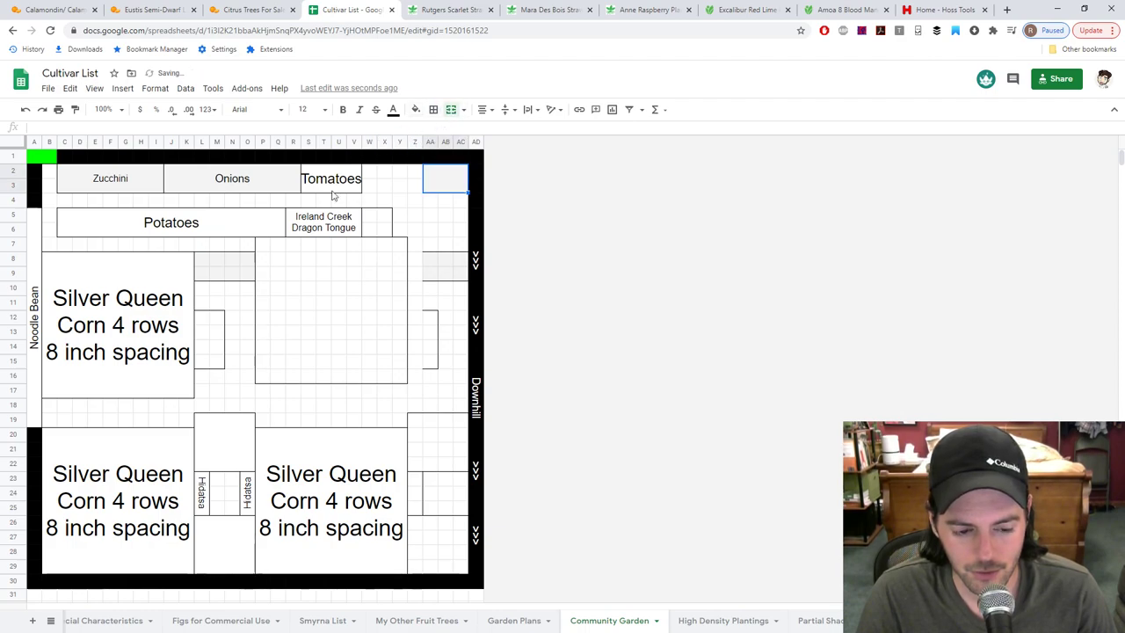
Step: Unmerge the empty blocks L19:O22 and L26:O29 between the two lower corn blocks
click(384, 221)
click(201, 269)
click(216, 318)
click(235, 448)
click(451, 110)
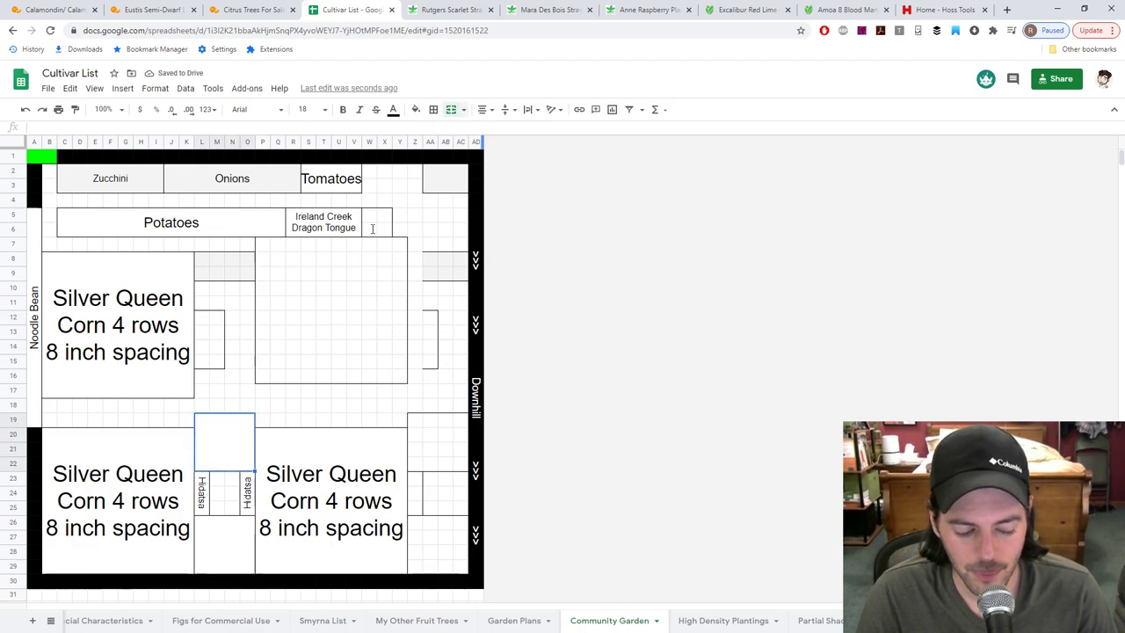
click(227, 525)
click(451, 110)
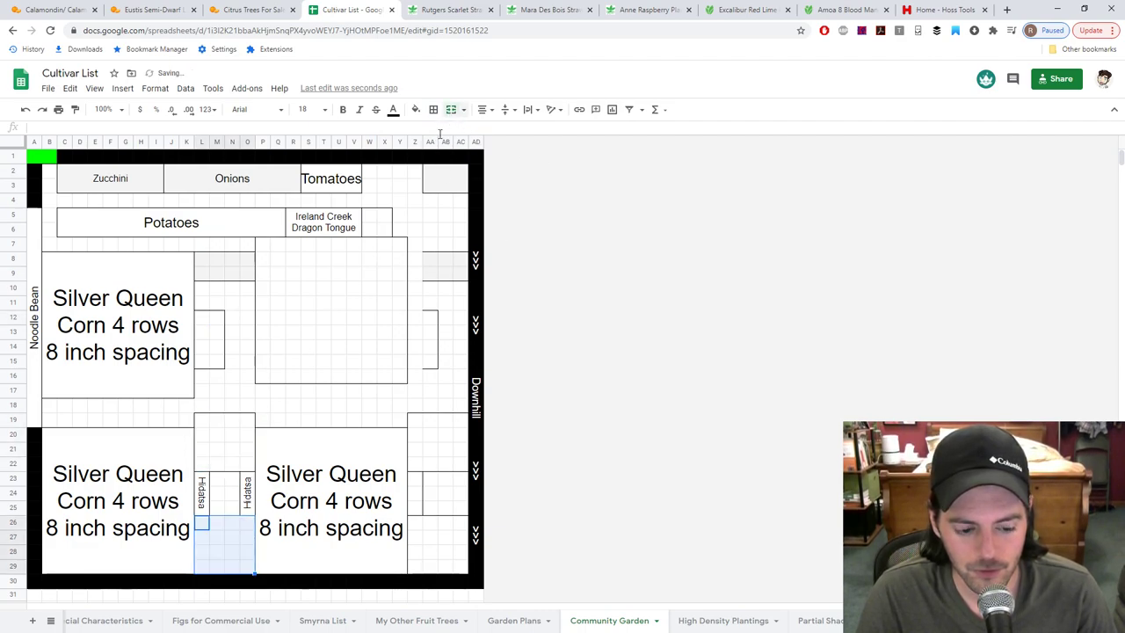
Step: Unmerge the two Hidatsa cells and move them to H4 and I4 above the Potatoes bed
click(205, 494)
click(451, 110)
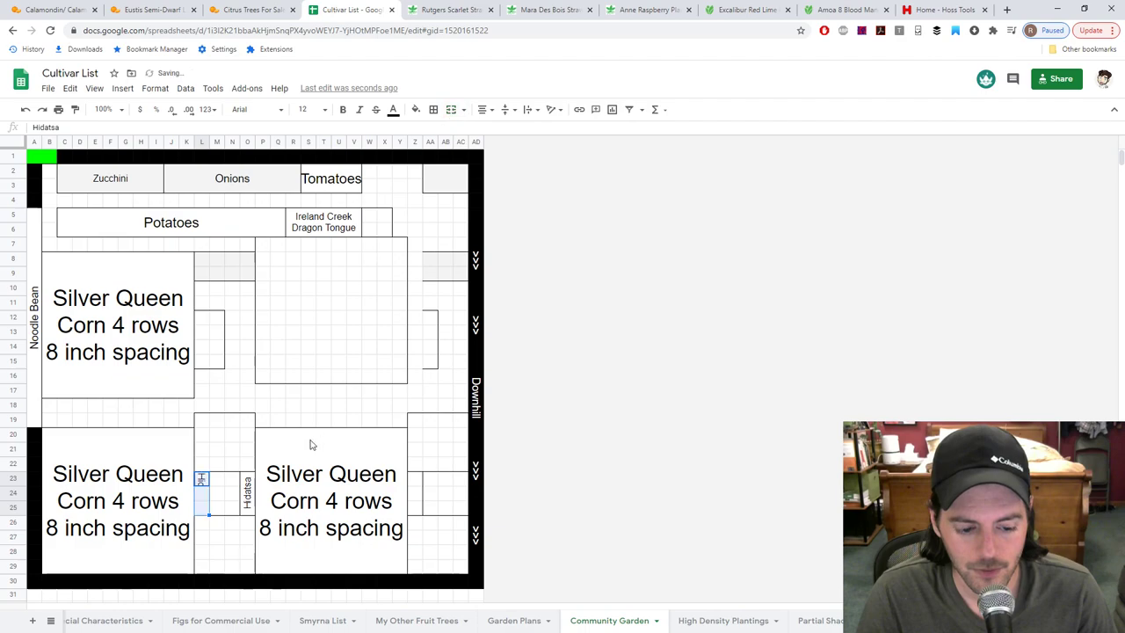
click(247, 497)
click(451, 110)
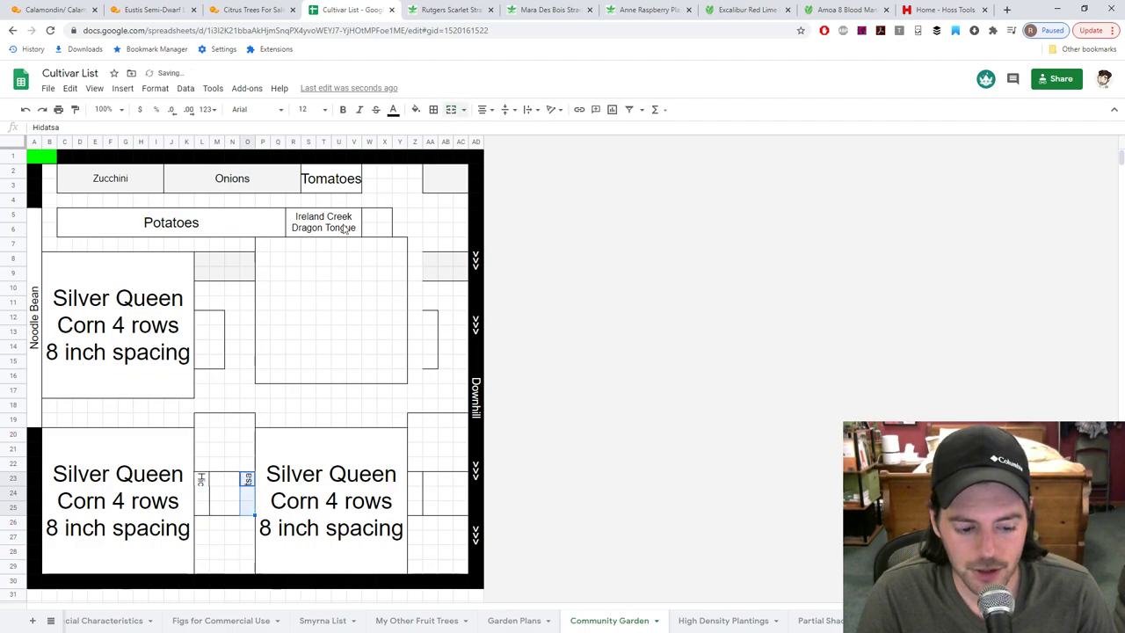
click(203, 476)
drag(202, 474, 140, 201)
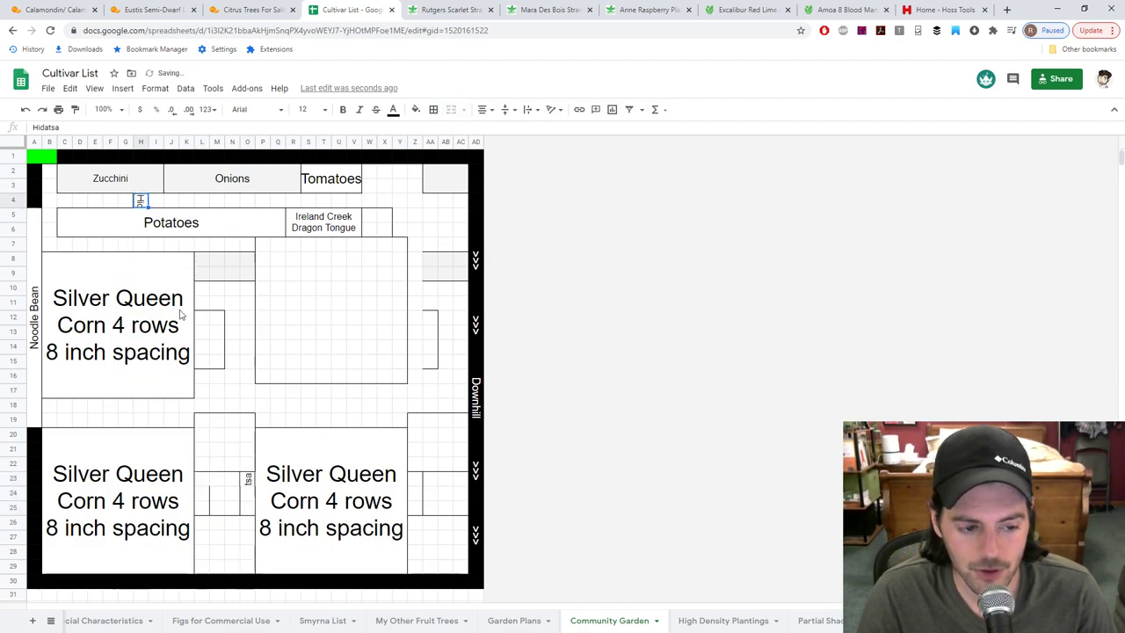
click(247, 479)
drag(247, 475, 154, 204)
Step: Move the two lower Silver Queen Corn blocks to R18:AA27 and D18:M27
click(315, 442)
drag(373, 429, 321, 276)
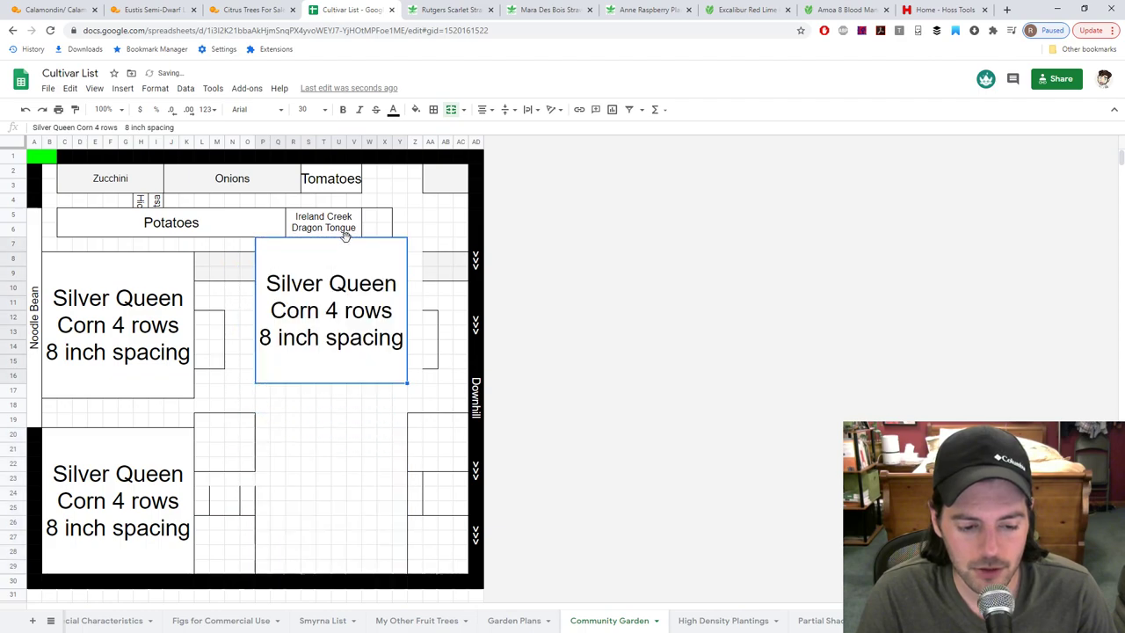
key(ctrl+z)
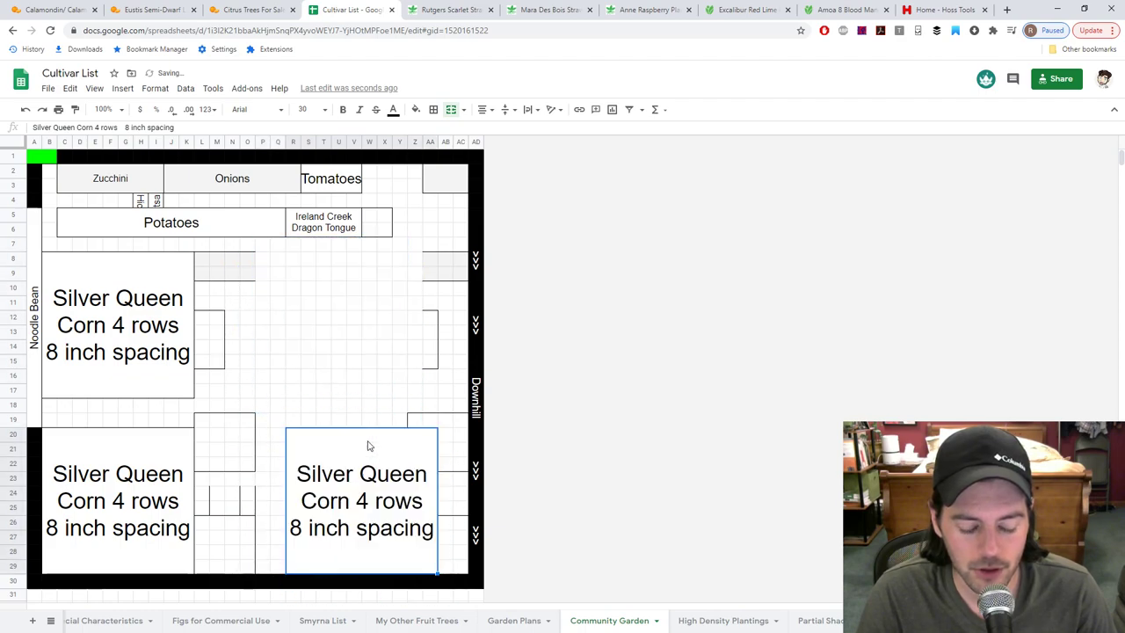
click(324, 391)
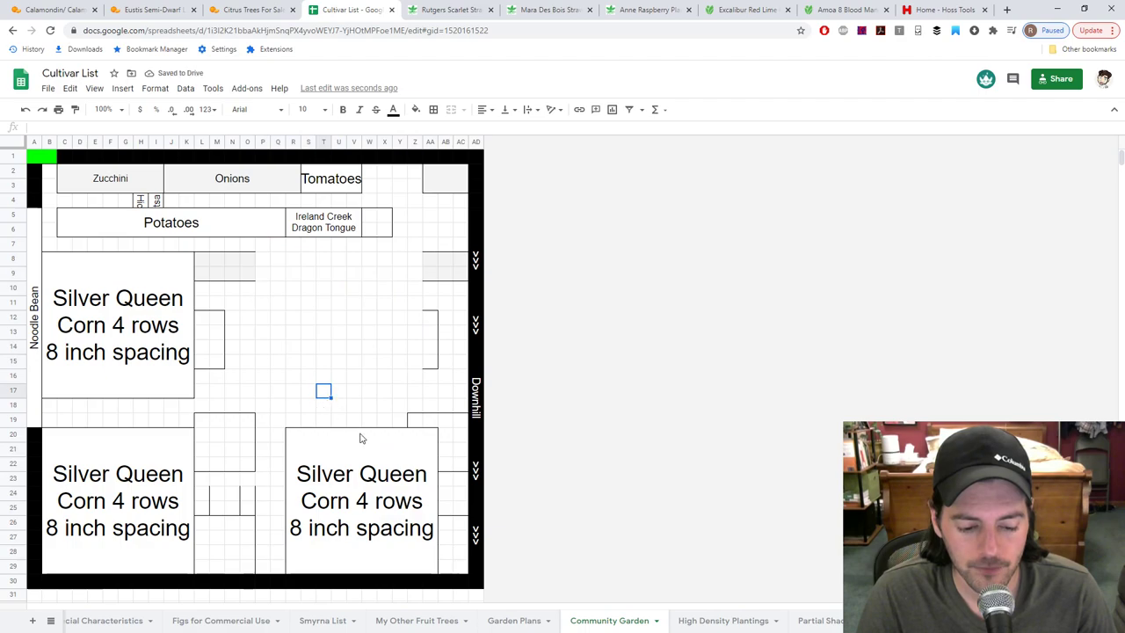
click(378, 431)
drag(377, 427, 378, 406)
click(339, 375)
drag(150, 428, 194, 410)
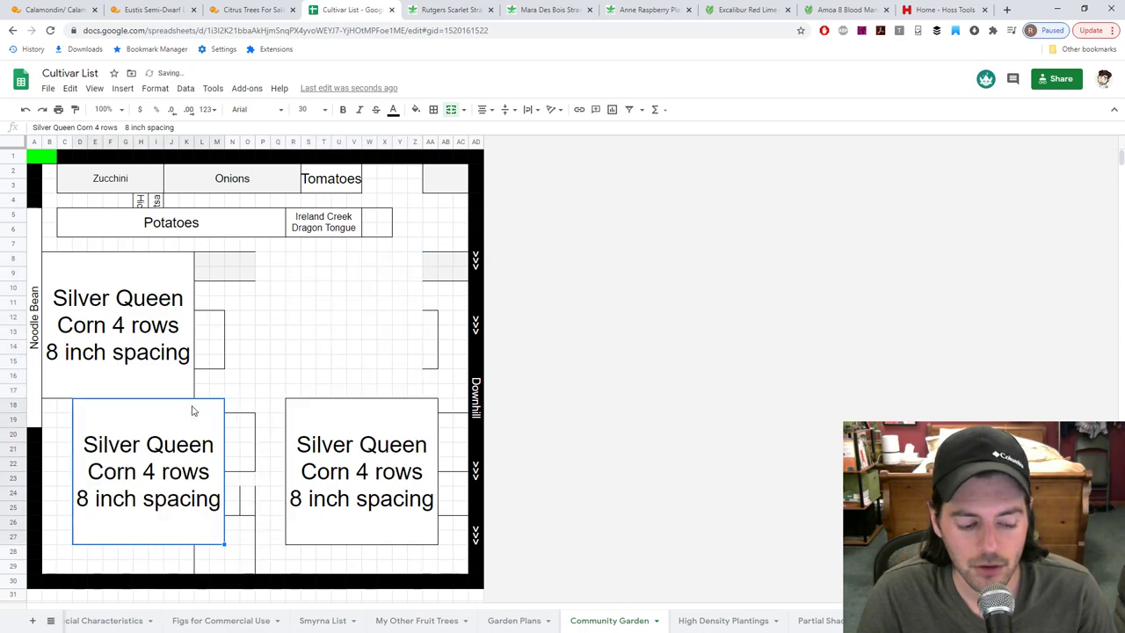
Step: Move the upper Silver Queen Corn block to R8:AA17 and paste a copy of it at D8:M17
click(170, 271)
drag(168, 252, 413, 262)
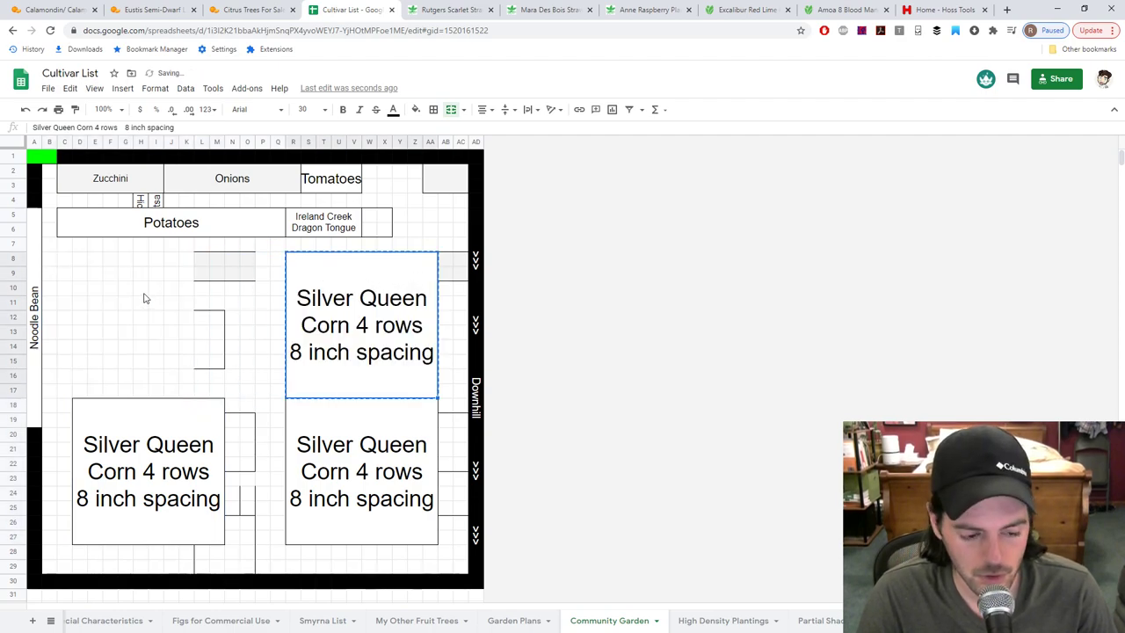
click(80, 263)
key(ctrl+v)
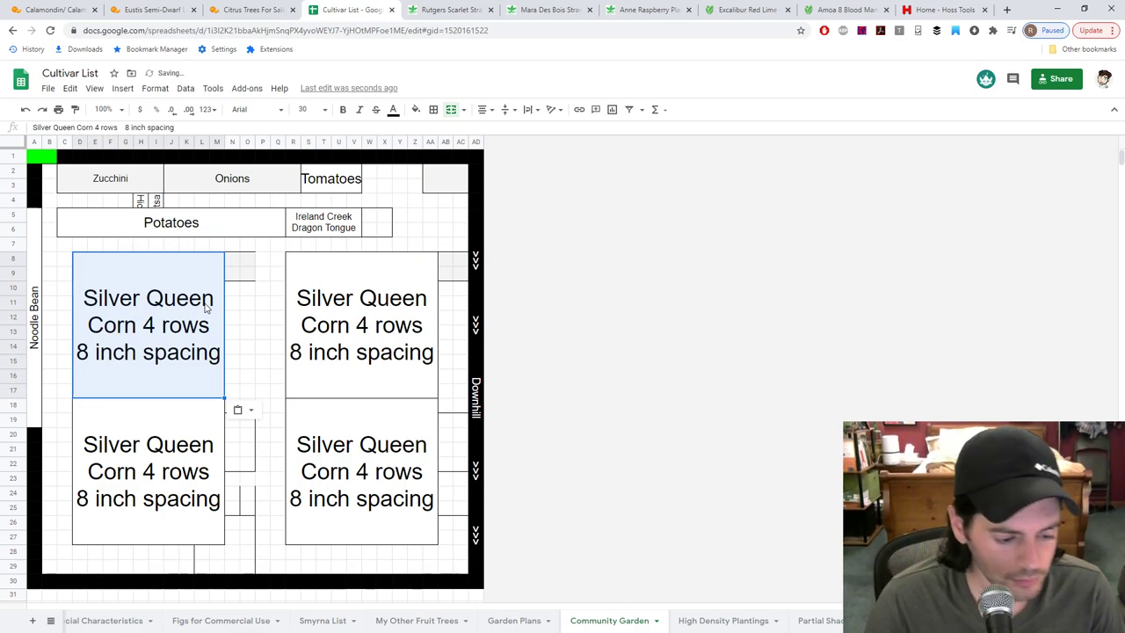
click(261, 378)
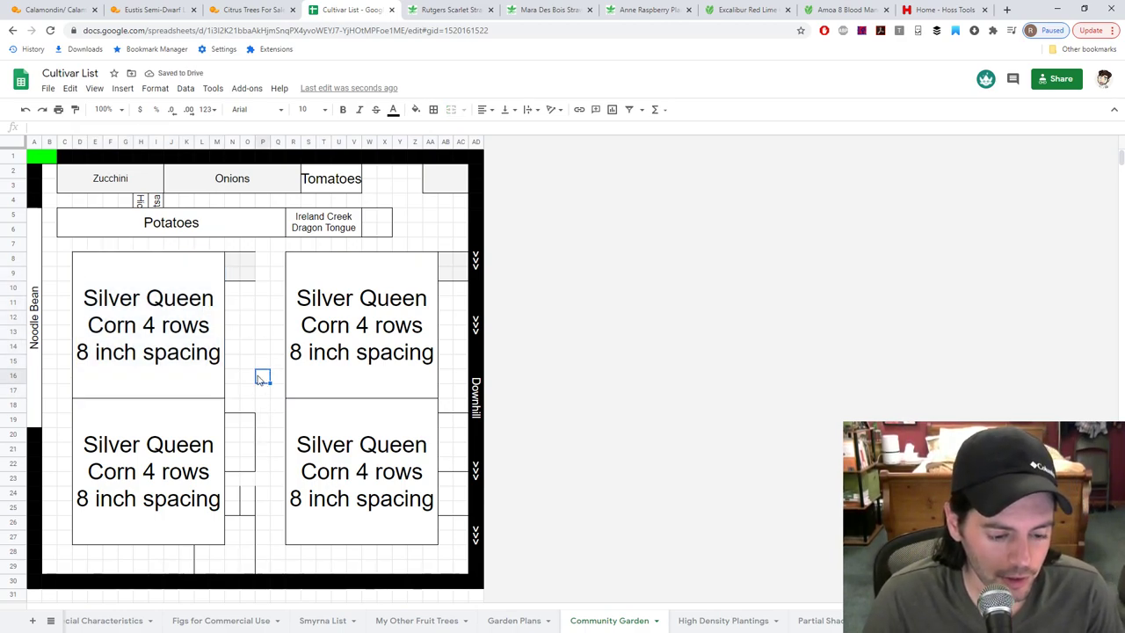
Step: Merge the 2-by-2 corner areas AB28:AC29 and B28:C29 below the corn blocks
drag(64, 378, 70, 556)
click(69, 554)
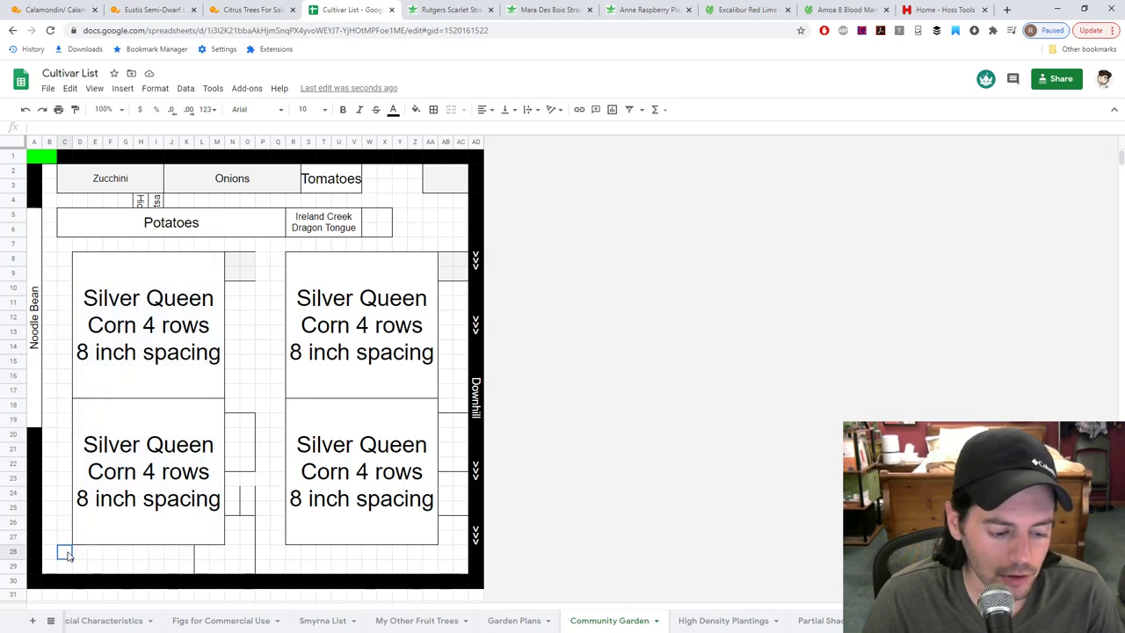
click(446, 553)
drag(446, 554, 457, 569)
click(463, 109)
click(448, 129)
drag(63, 558, 51, 567)
click(451, 109)
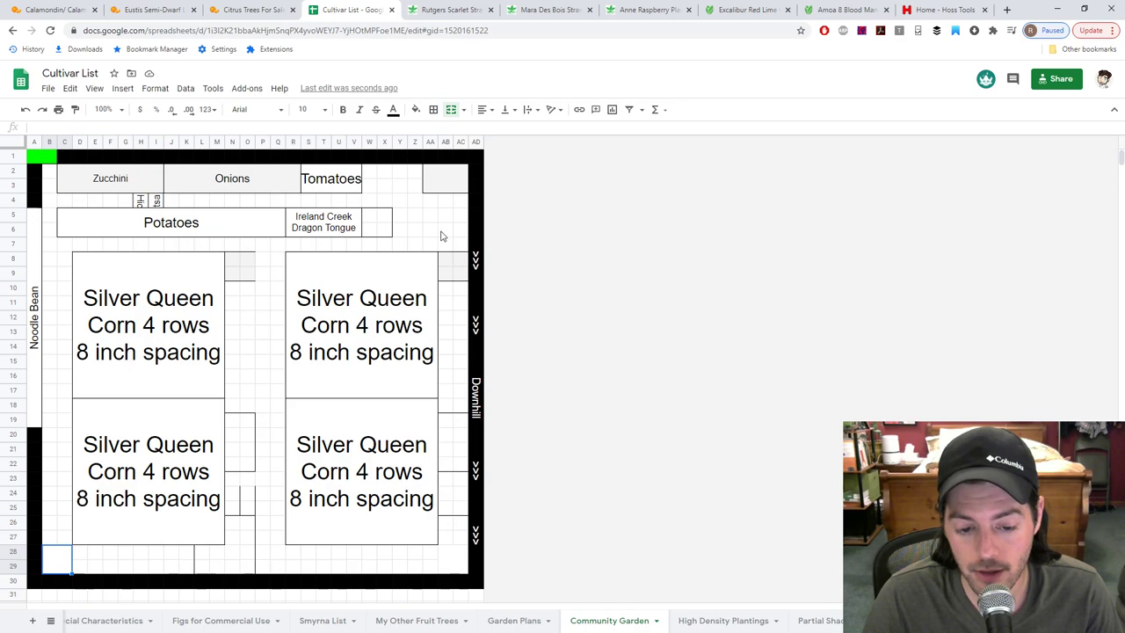
Step: Merge N16:Q19 into one square in the middle of the four corn blocks and give it borders
click(443, 233)
drag(455, 253, 459, 254)
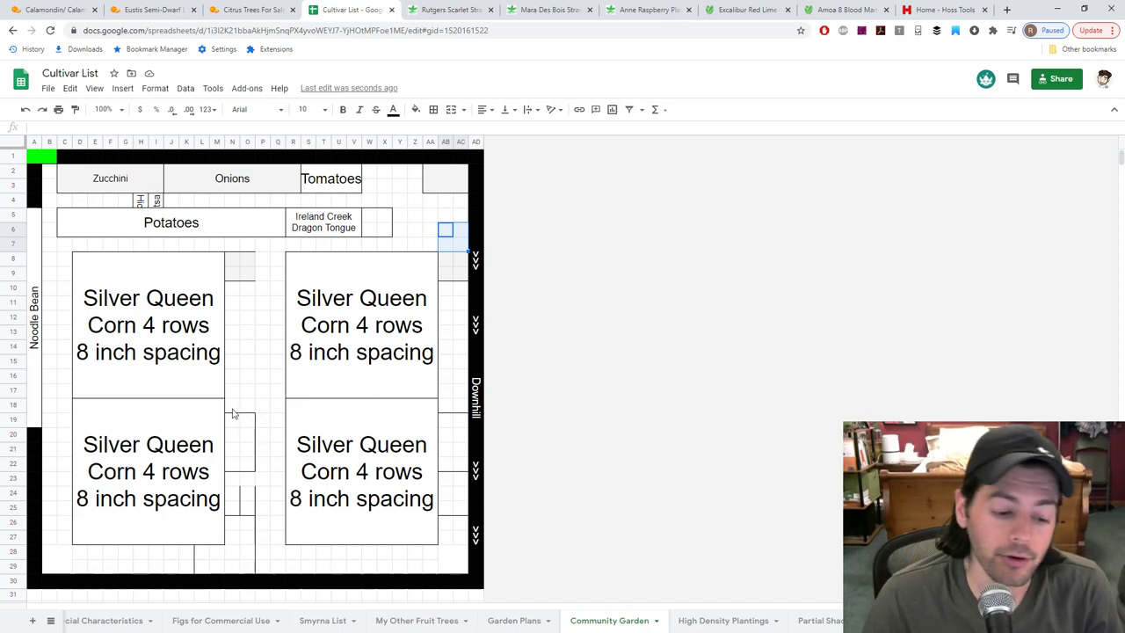
drag(232, 390, 280, 407)
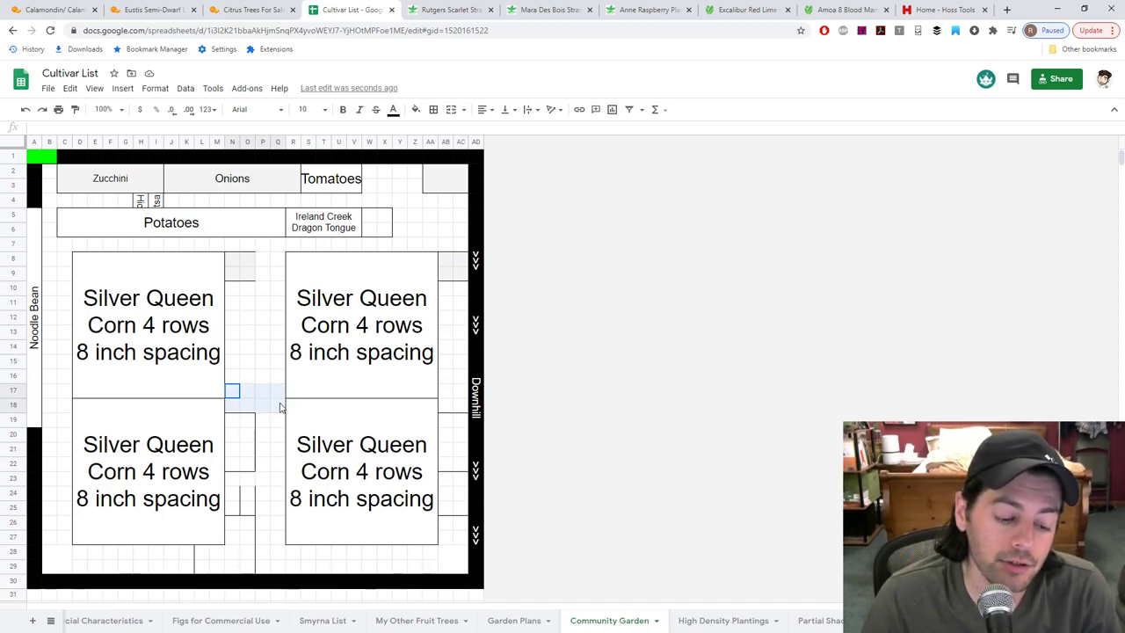
drag(232, 376, 281, 429)
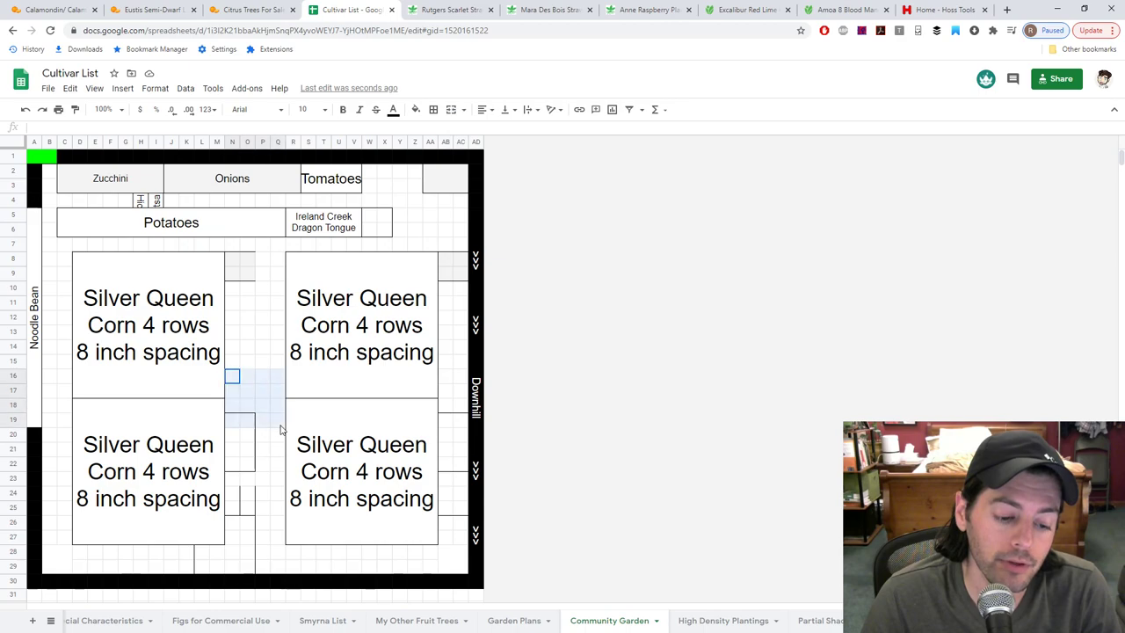
click(452, 111)
click(247, 322)
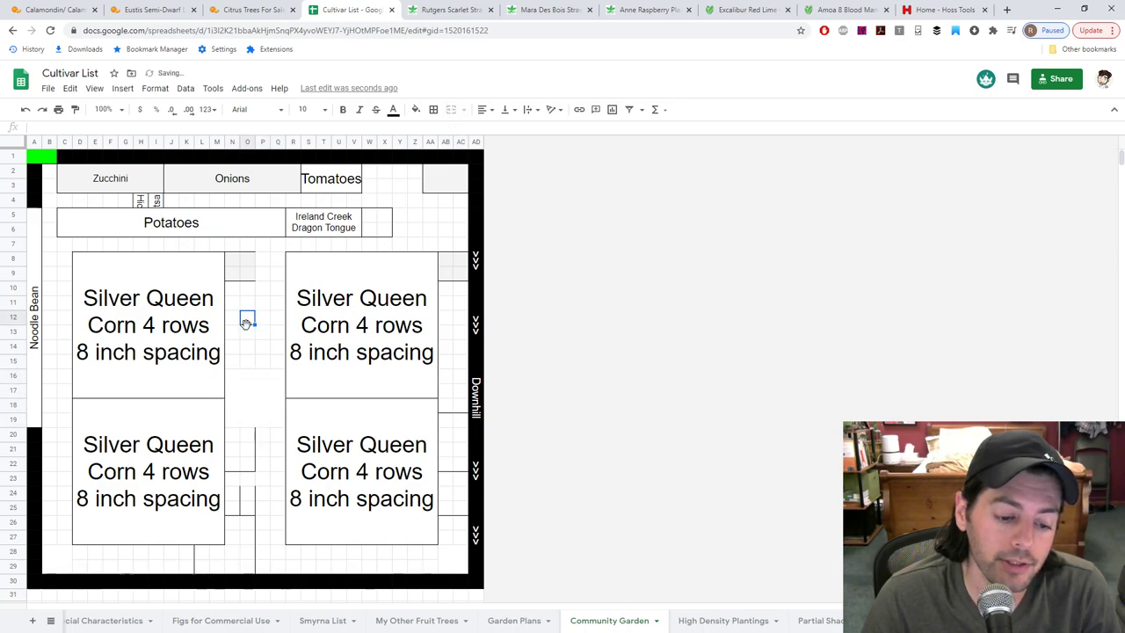
click(251, 387)
click(433, 109)
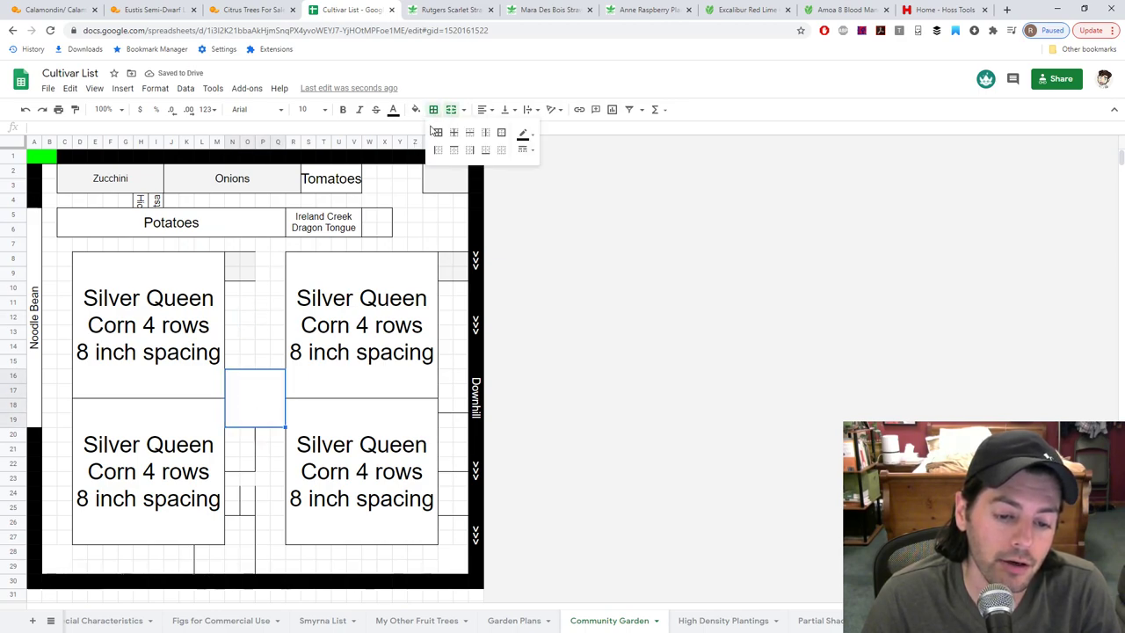
Step: Remove the leftover borders beside and below the corn blocks in columns L to O, AB19:AC27 and AB8:AC9
mouse_move(232, 449)
mouse_down()
mouse_move(247, 566)
mouse_move(208, 557)
mouse_move(251, 437)
mouse_up()
drag(445, 420, 462, 542)
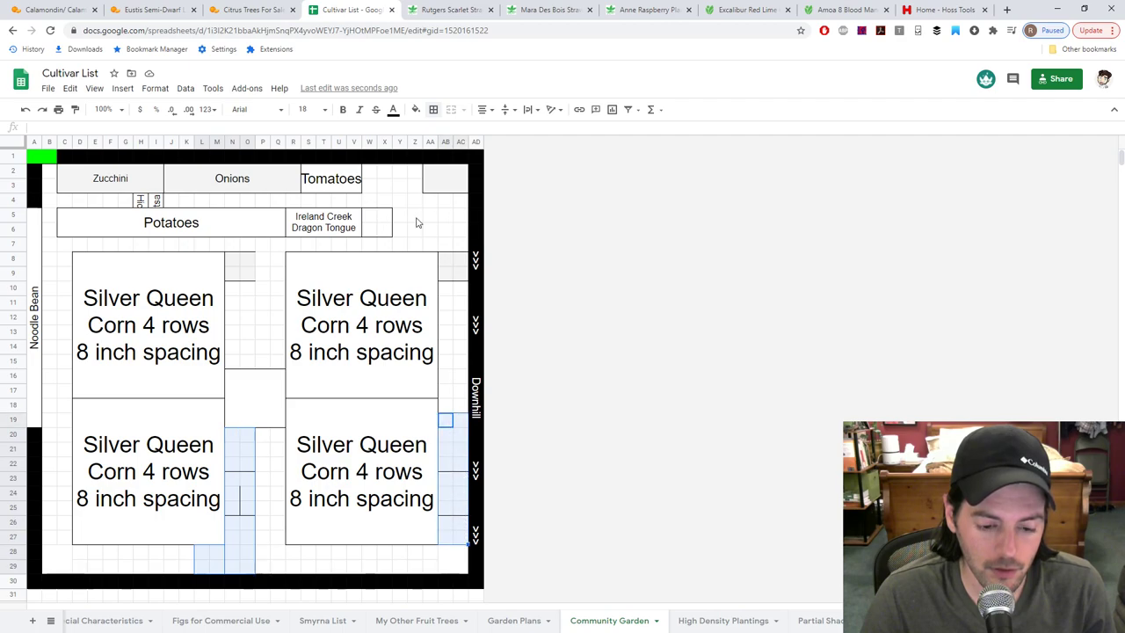
drag(446, 262, 450, 276)
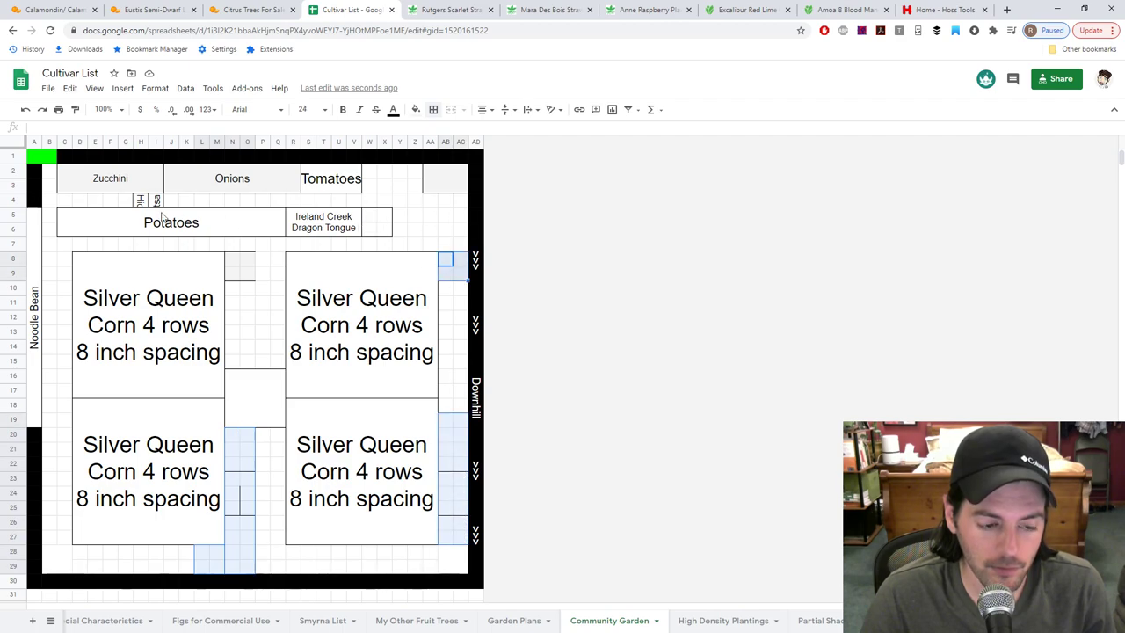
click(434, 109)
click(501, 150)
click(458, 290)
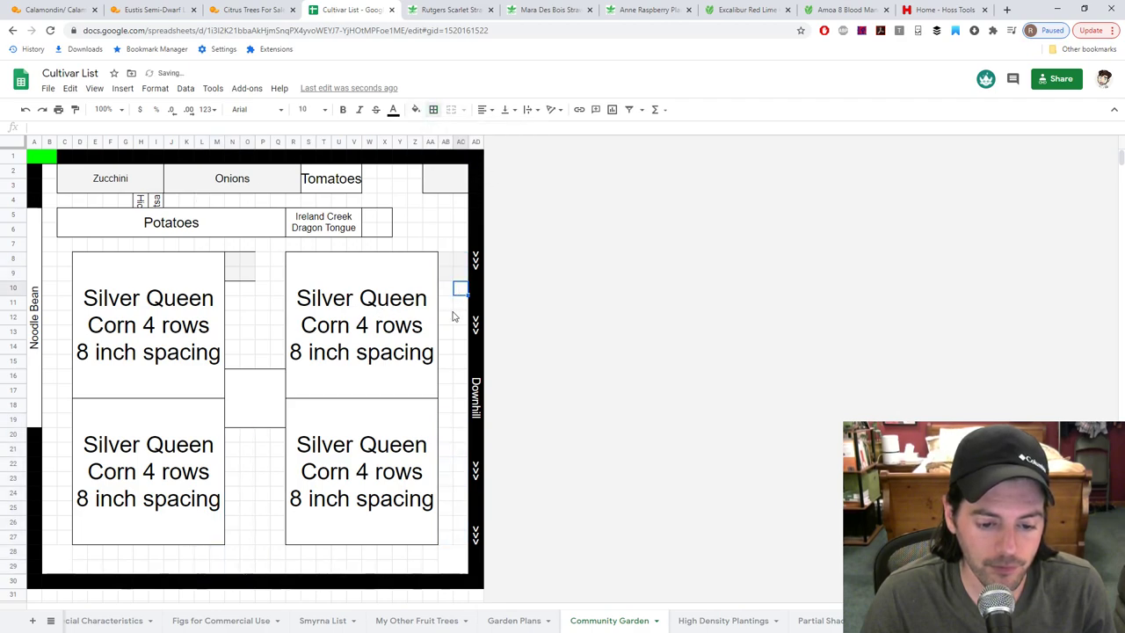
Step: Change the fill color of the shaded cells AB8:AC9 to white
click(444, 261)
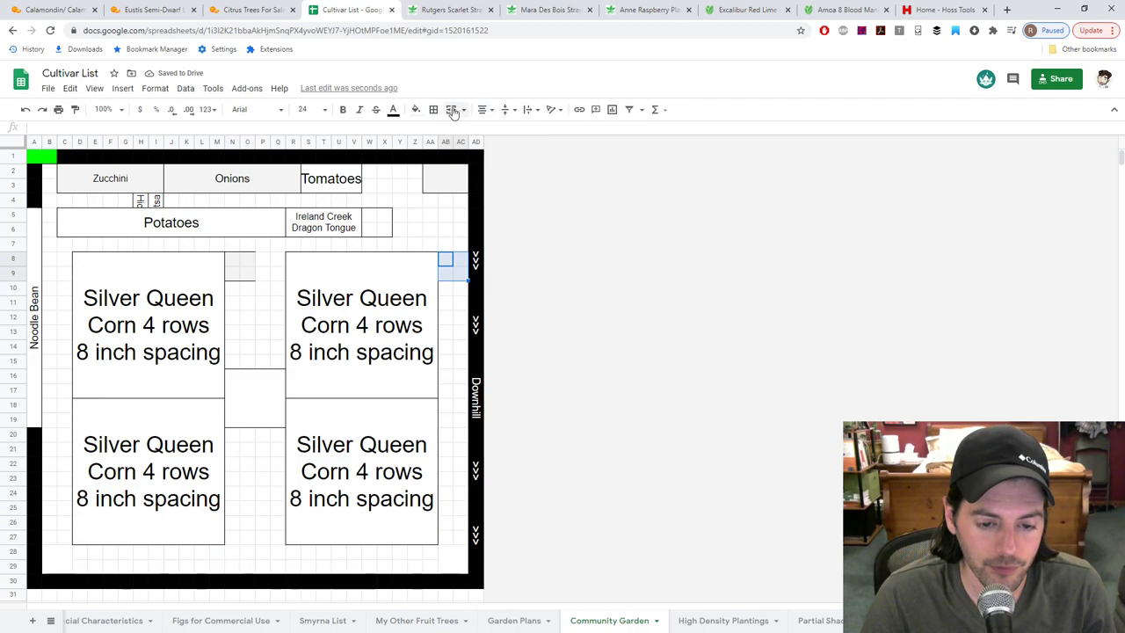
click(416, 109)
click(536, 152)
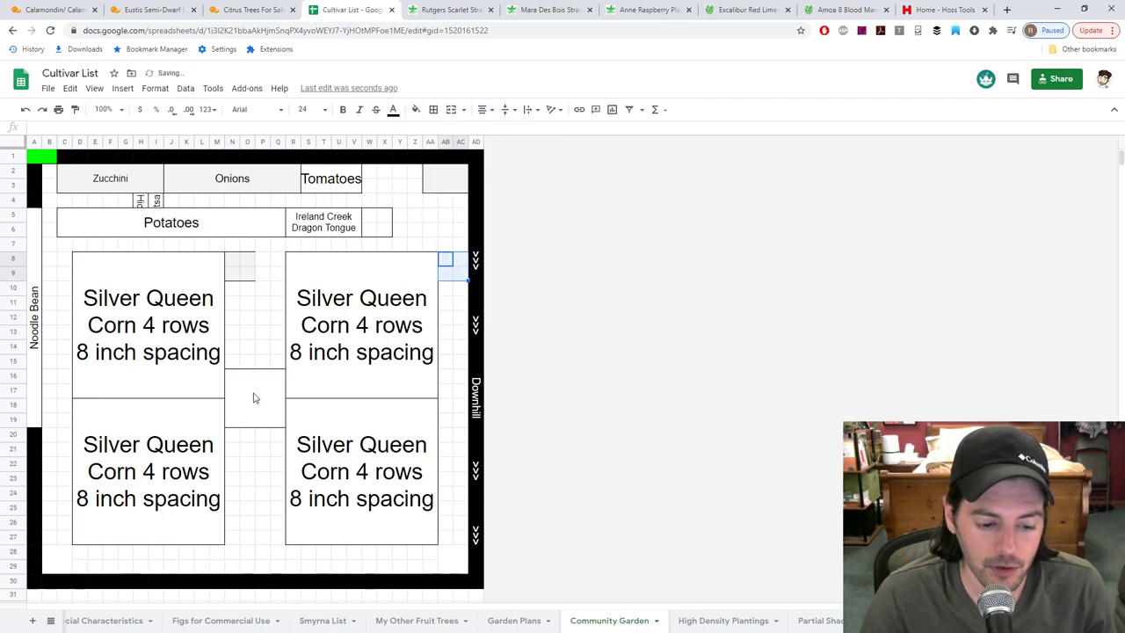
Step: Apply all borders to the merged corner squares AB28:AC29 and B28:C29
click(263, 449)
click(453, 559)
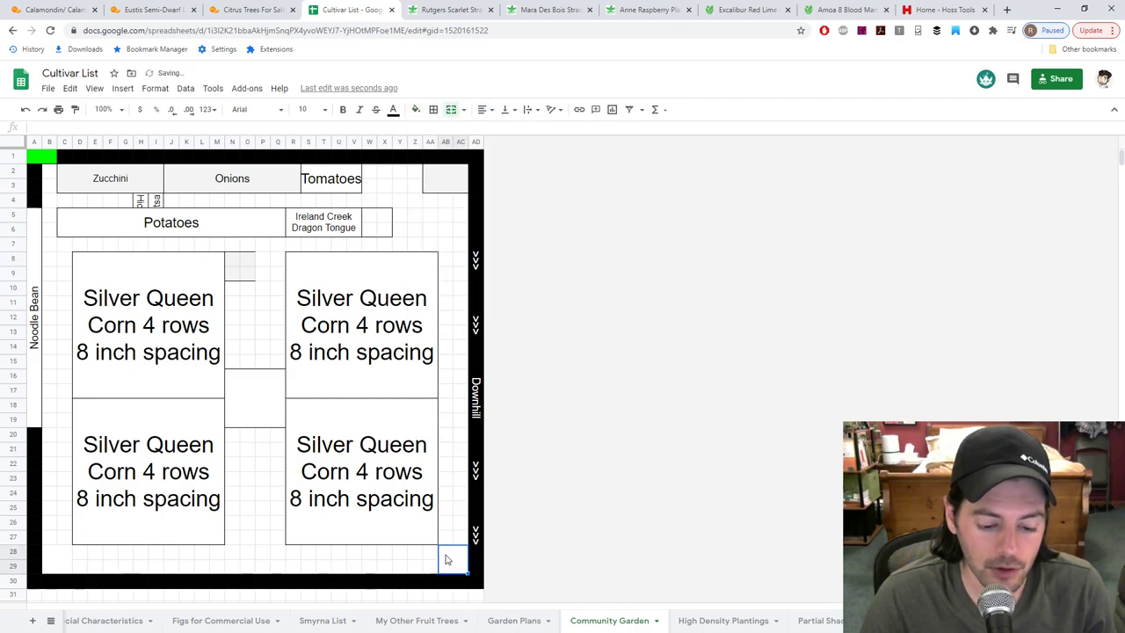
ctrl+click(60, 559)
click(451, 110)
click(440, 134)
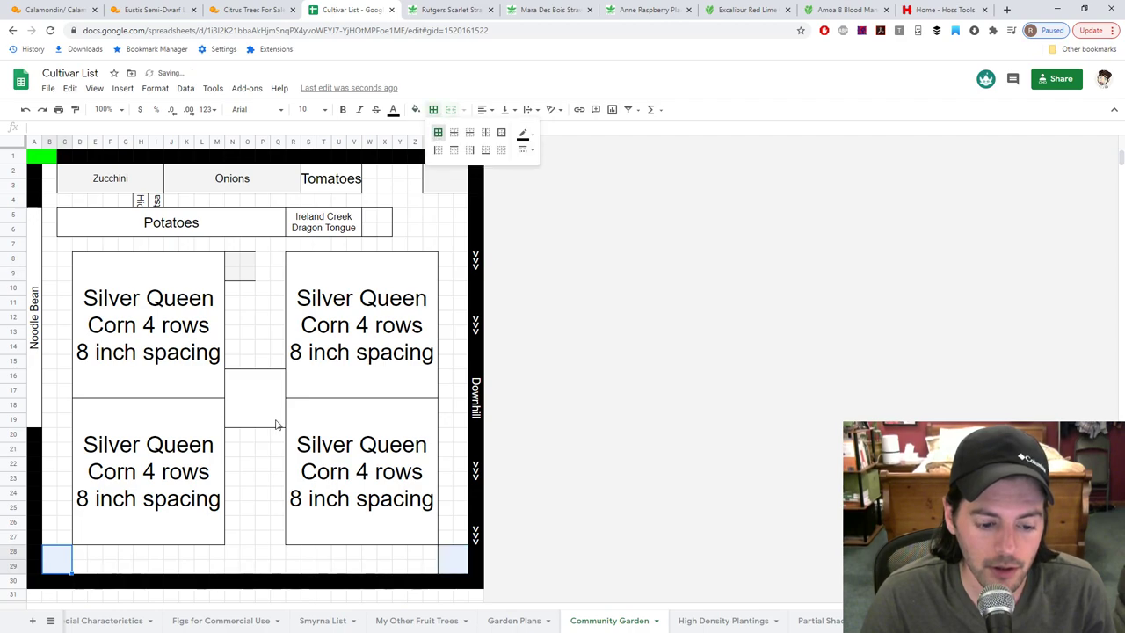
click(262, 466)
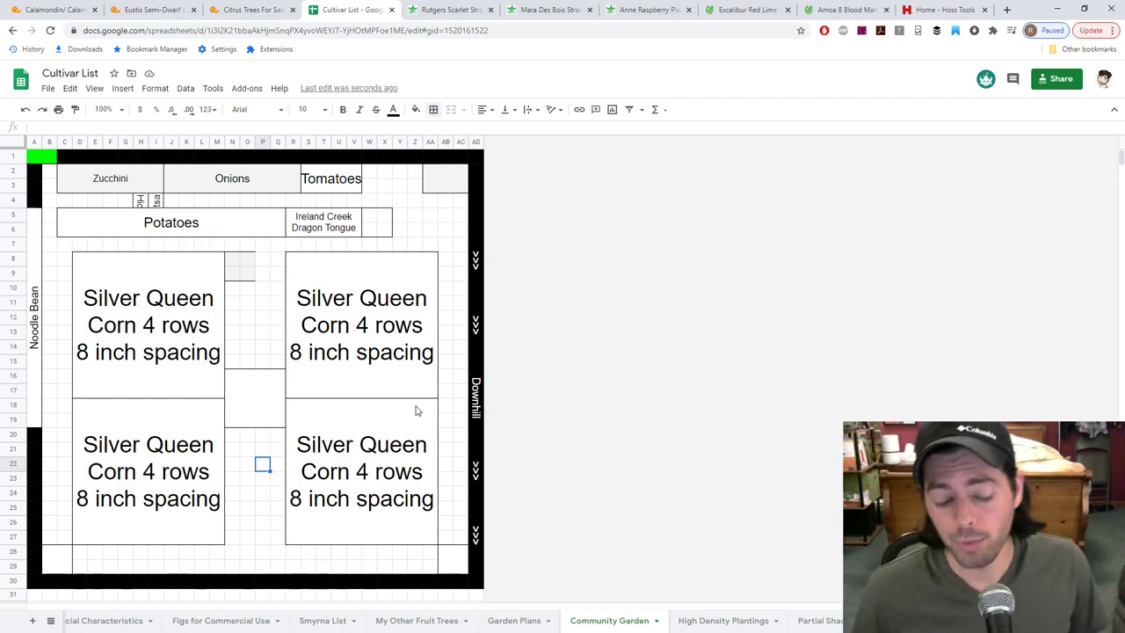
click(244, 396)
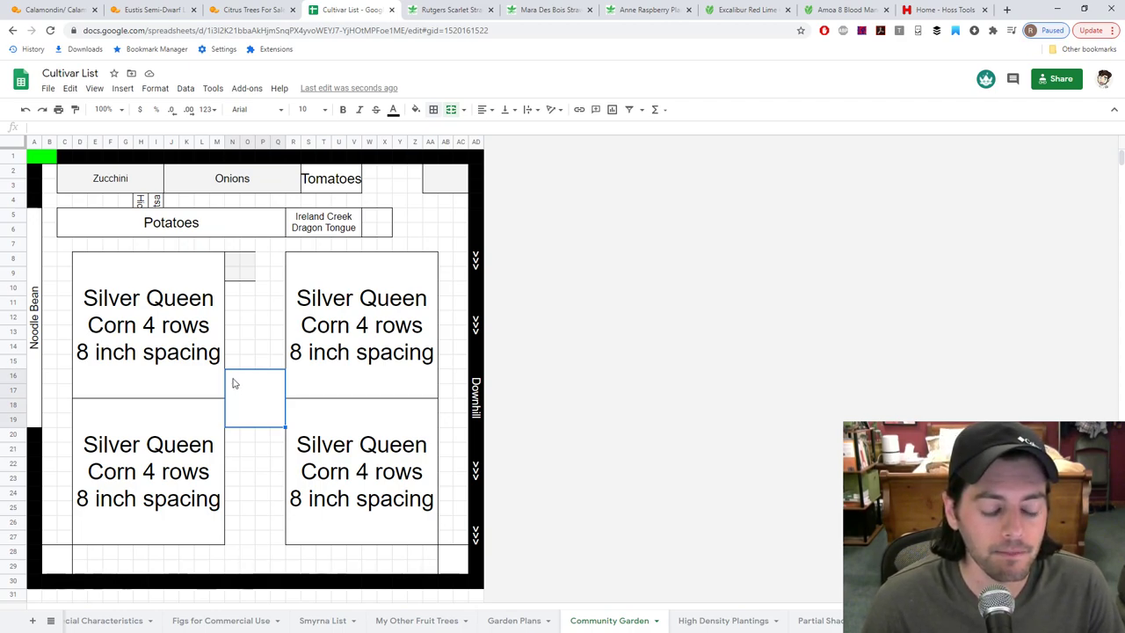
Step: Merge AB17:AC18 and B17:C18 into single squares beside the corn blocks and apply all borders to each
click(446, 390)
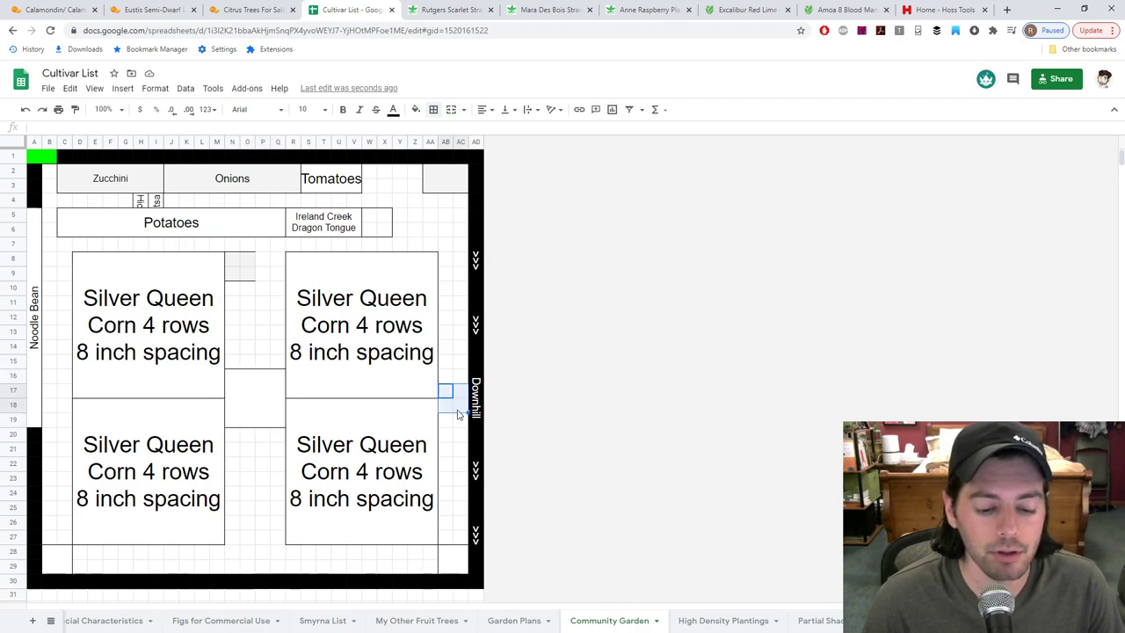
click(451, 112)
click(433, 109)
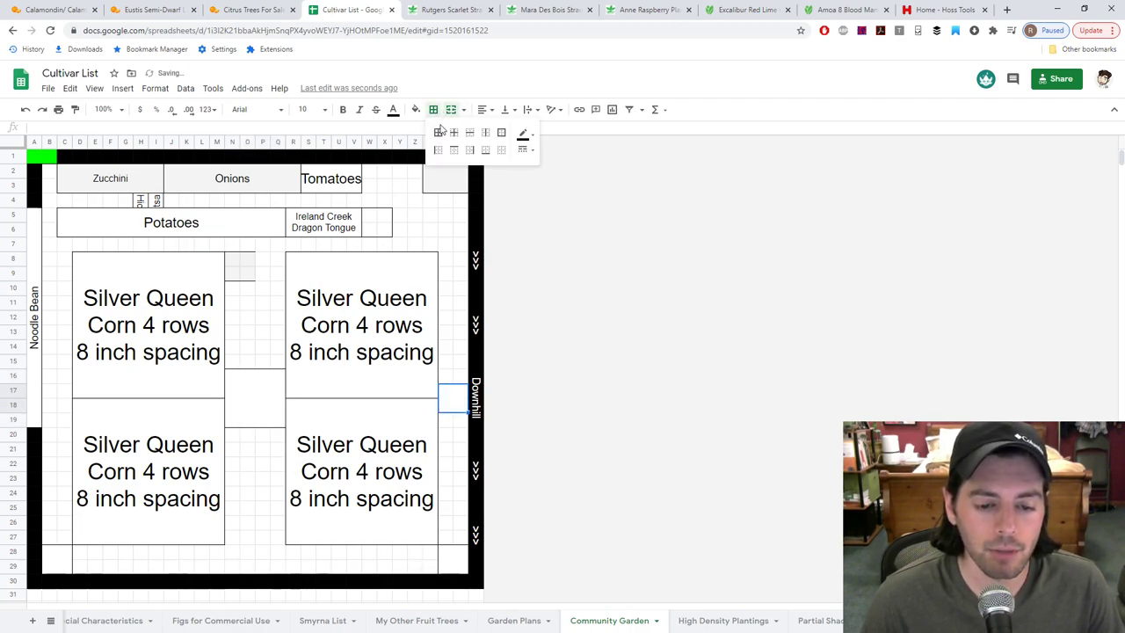
click(48, 392)
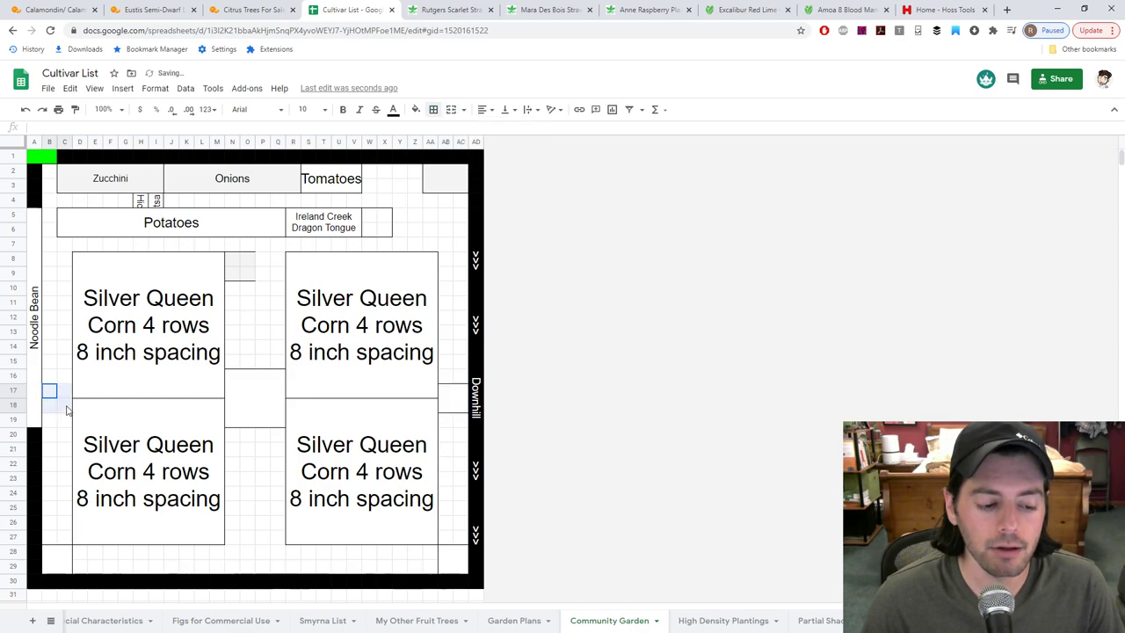
click(450, 112)
click(434, 109)
click(436, 131)
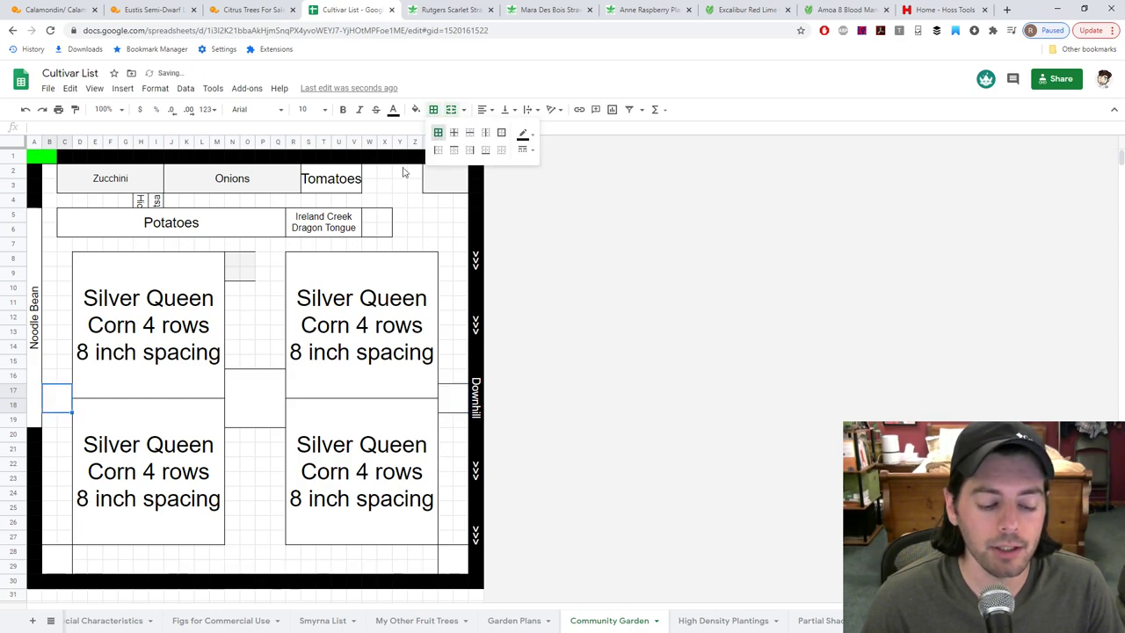
Step: Remove the borders from N8:O9 between the upper corn blocks and change its fill color to white
click(247, 318)
drag(234, 261, 250, 275)
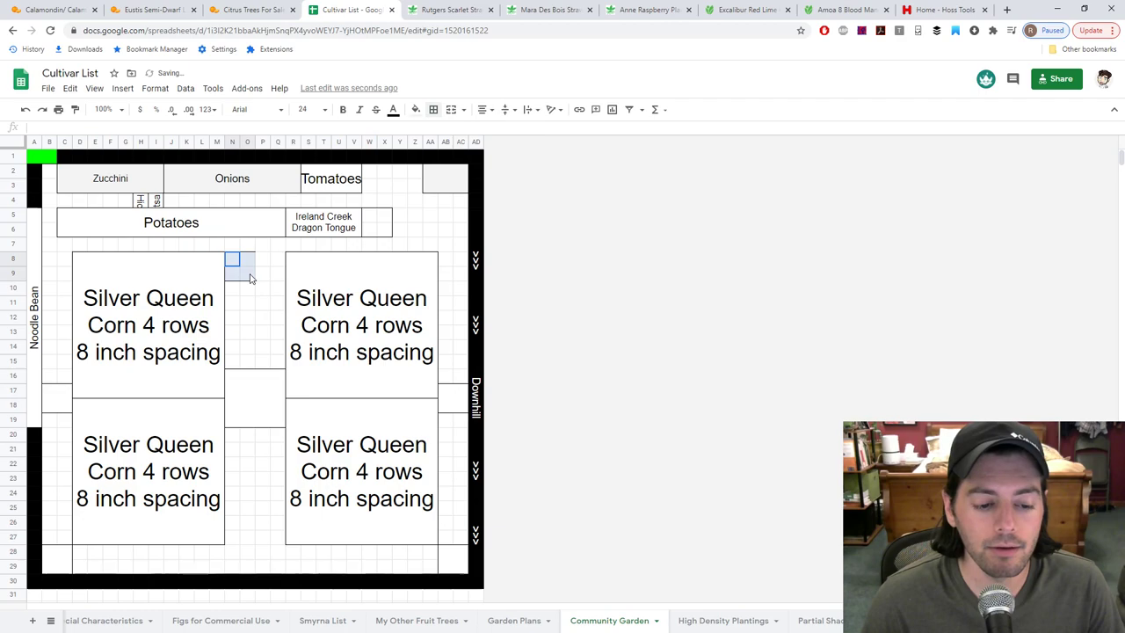
click(434, 112)
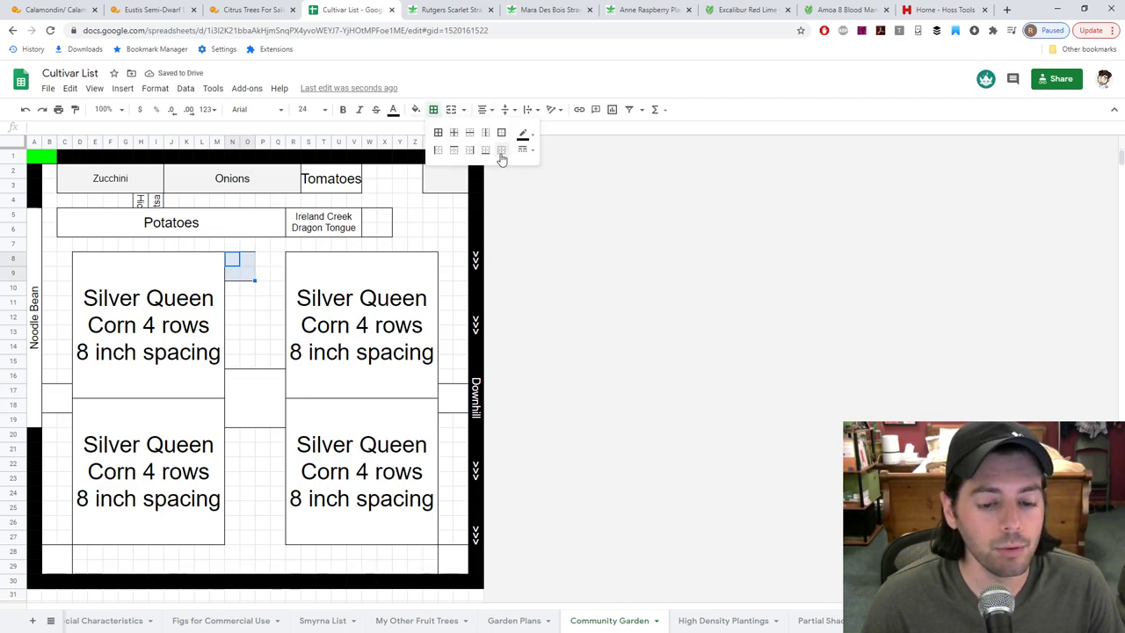
click(416, 109)
click(538, 151)
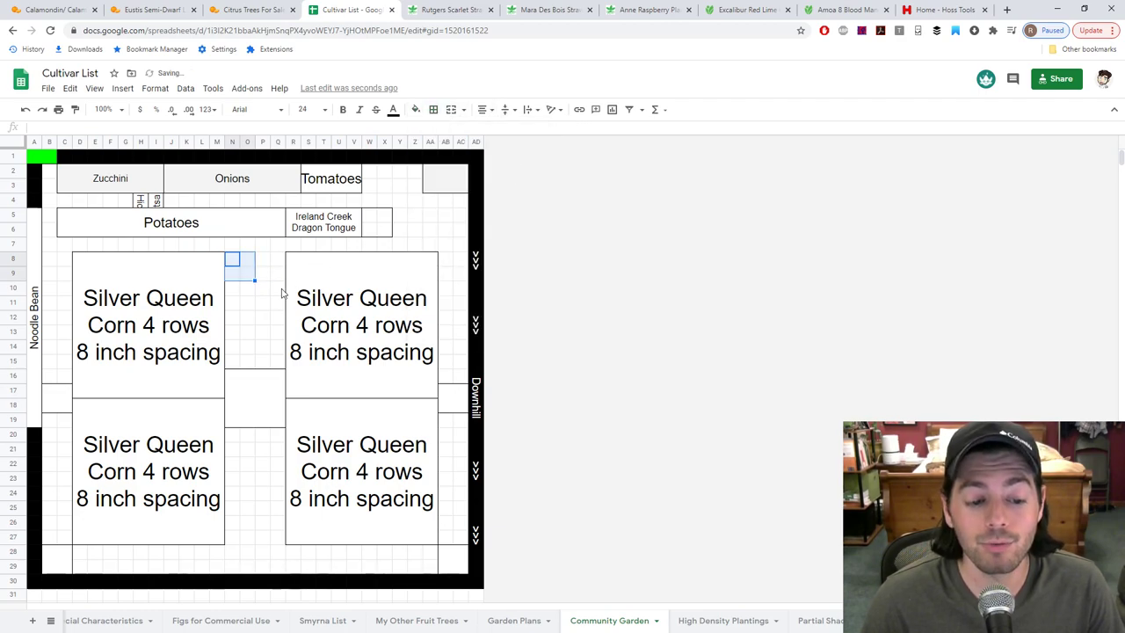
click(263, 290)
drag(51, 259, 66, 276)
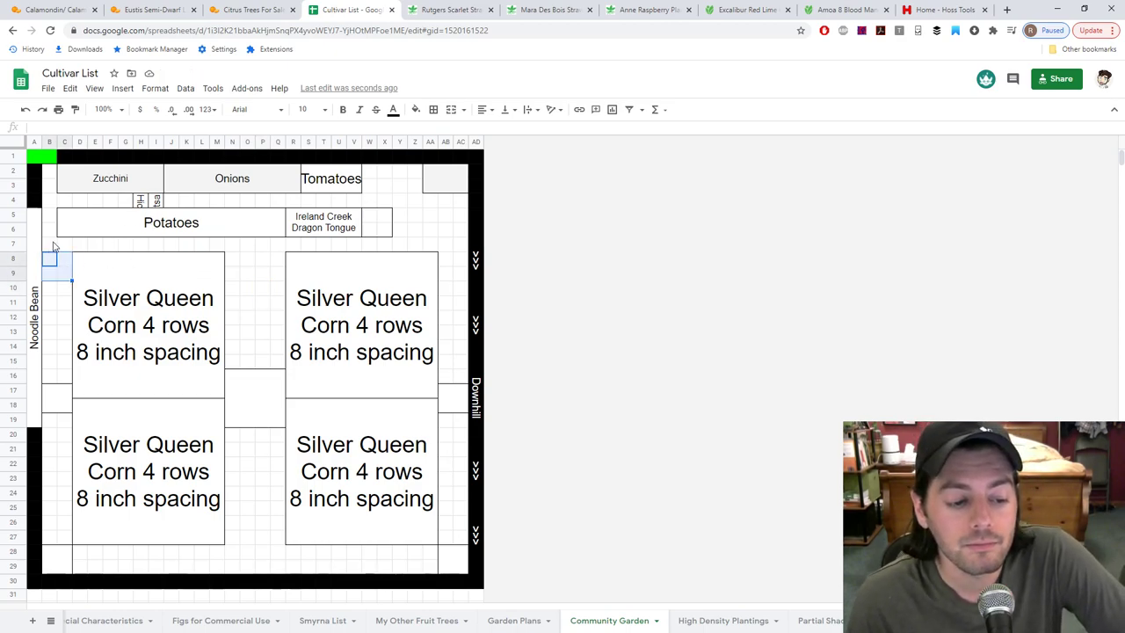
click(181, 232)
click(209, 178)
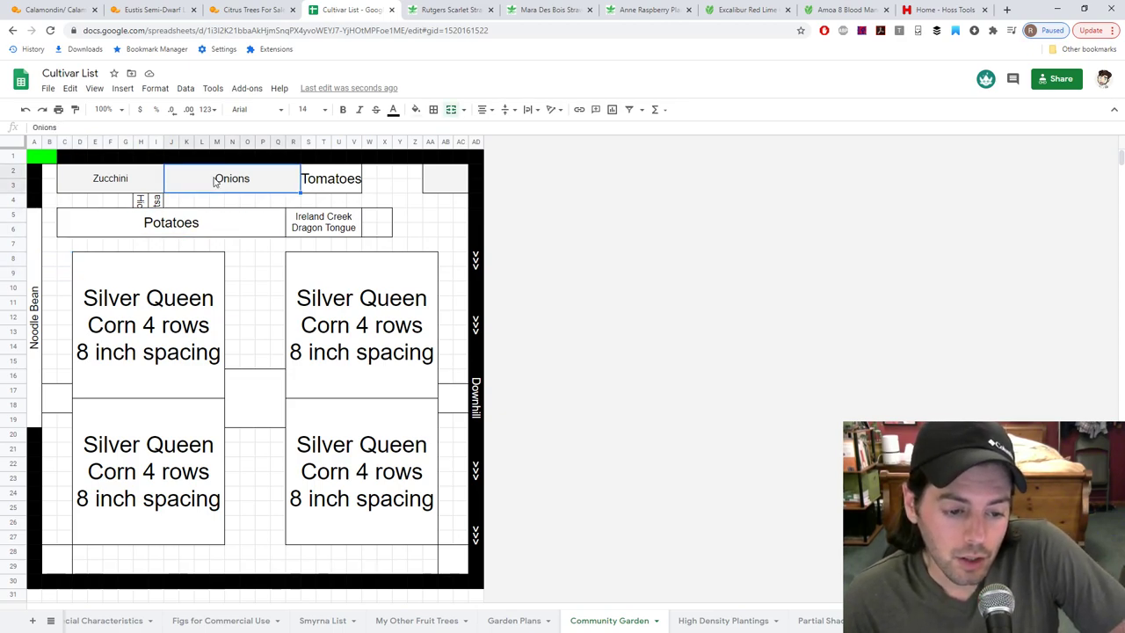
click(225, 231)
click(238, 187)
click(163, 182)
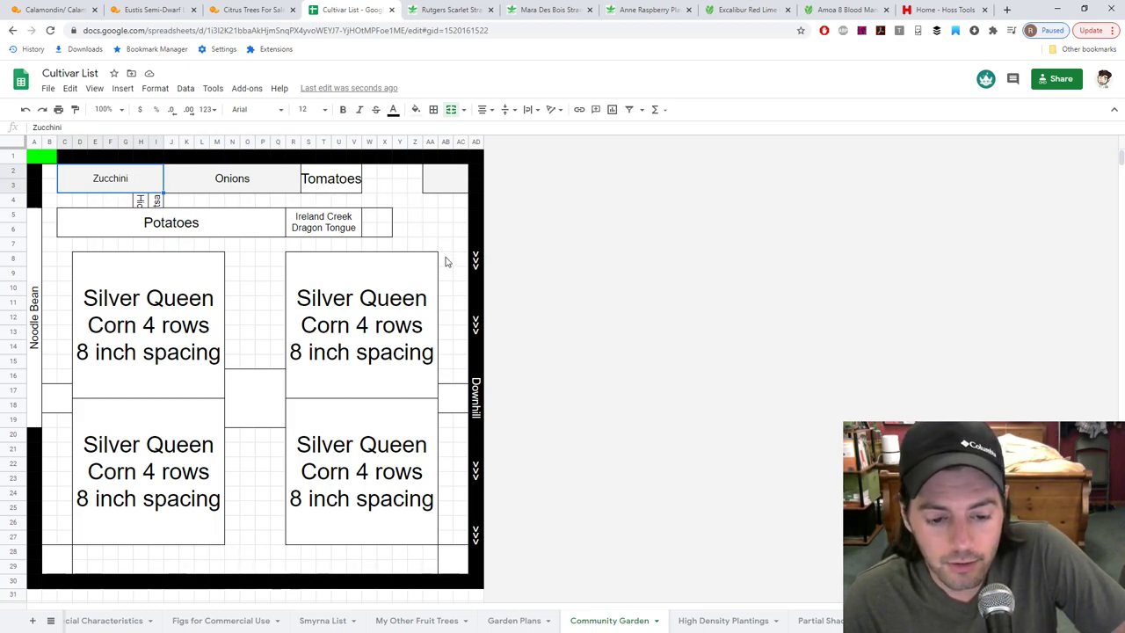
Step: Merge AB6:AC7 into one square above the upper corn block and apply all borders to it
click(442, 233)
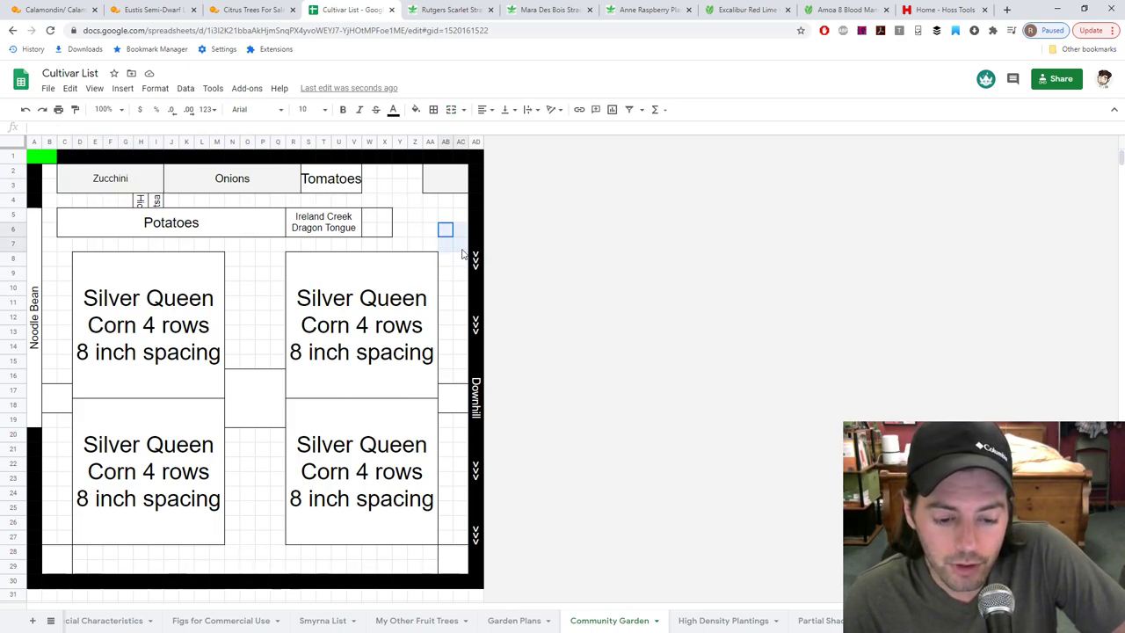
click(451, 109)
click(433, 109)
click(439, 134)
click(411, 230)
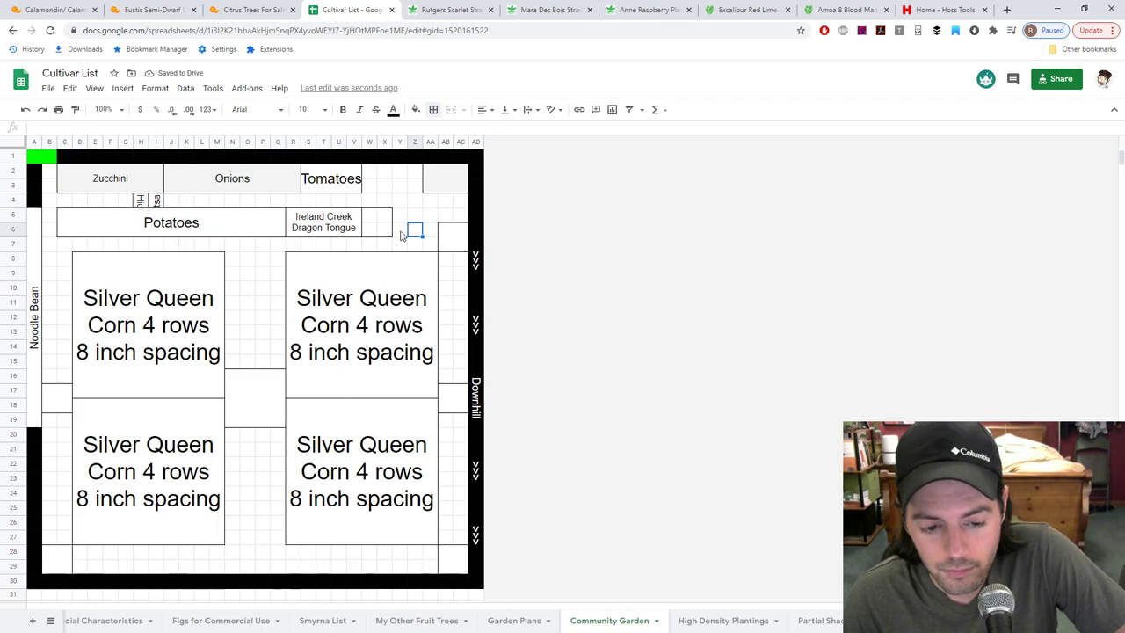
Step: Move the Ireland Creek Dragon Tongue bed from beside the potatoes to W2:AA3, next to the tomatoes
click(356, 224)
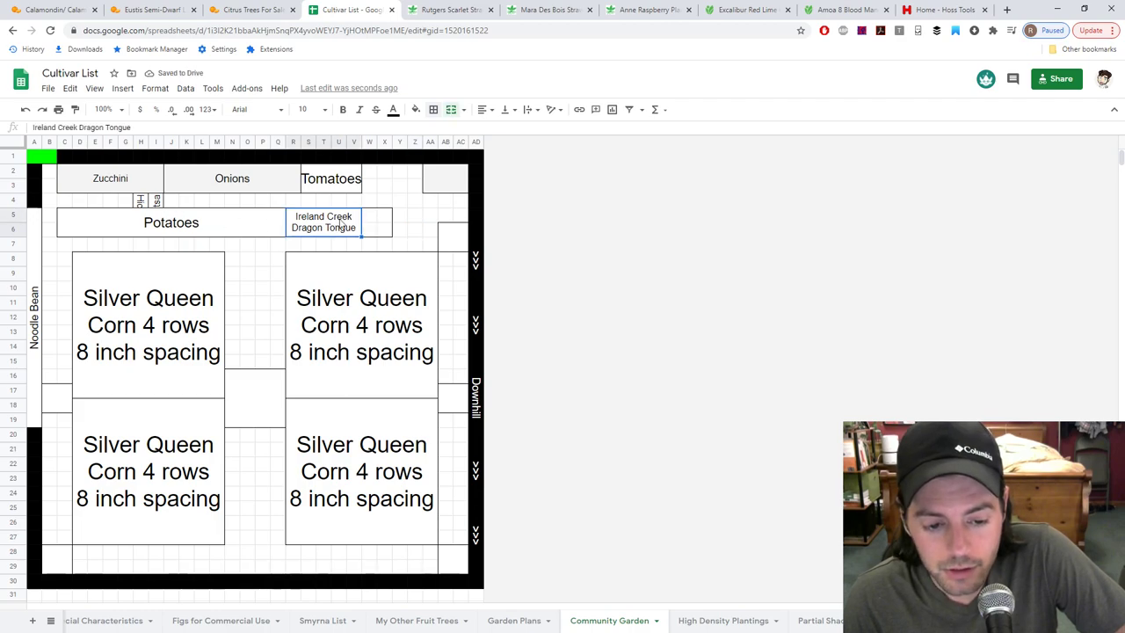
mouse_move(356, 208)
mouse_down()
mouse_move(414, 219)
mouse_move(337, 217)
mouse_up()
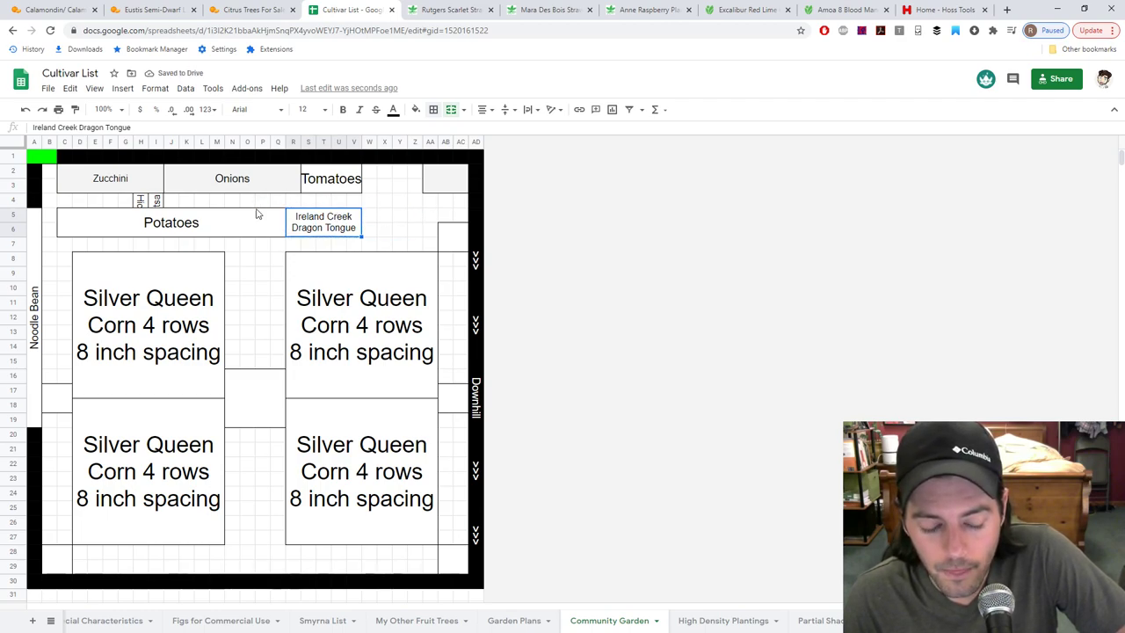
drag(338, 208, 406, 188)
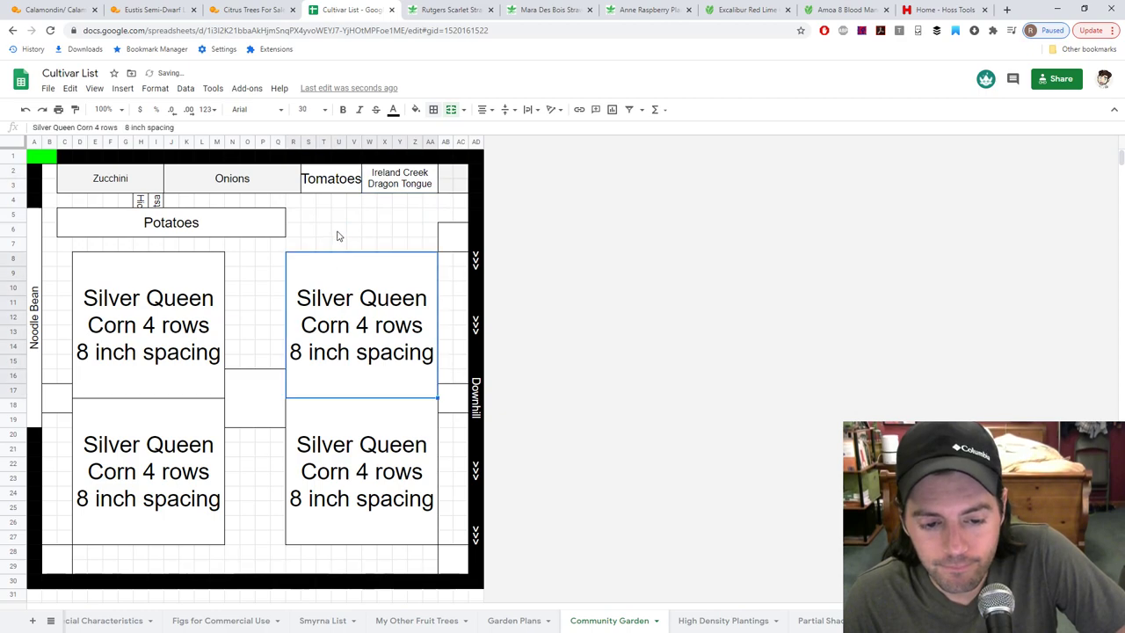
Step: Unmerge the Potatoes bed in C5:Q6
click(246, 218)
mouse_move(255, 208)
mouse_down()
mouse_move(349, 211)
mouse_move(264, 219)
mouse_up()
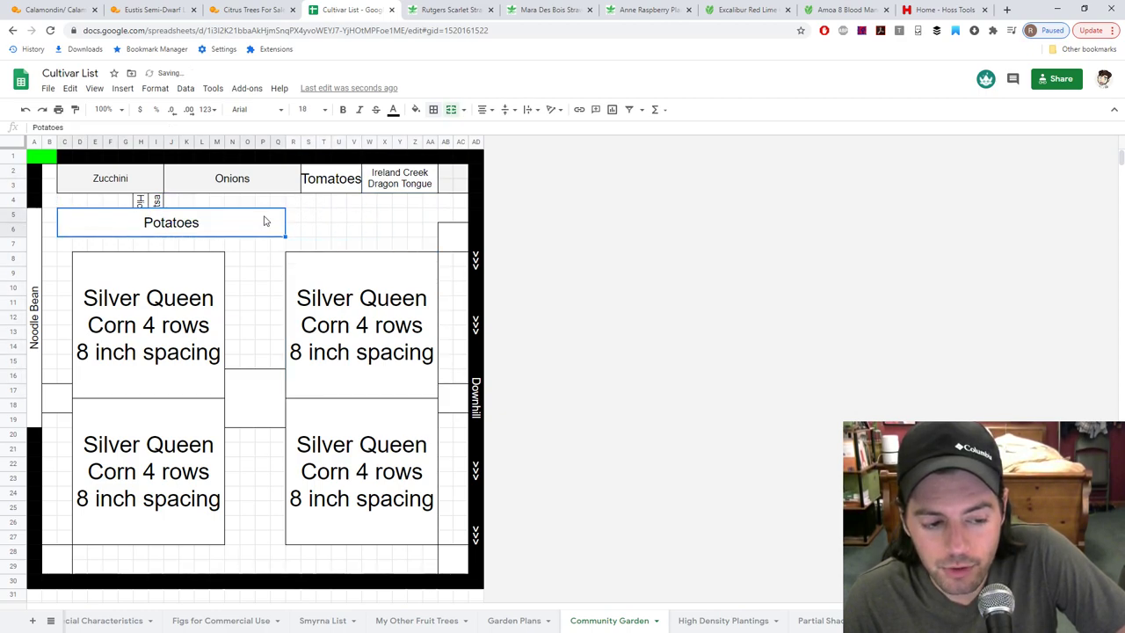
click(324, 217)
click(257, 202)
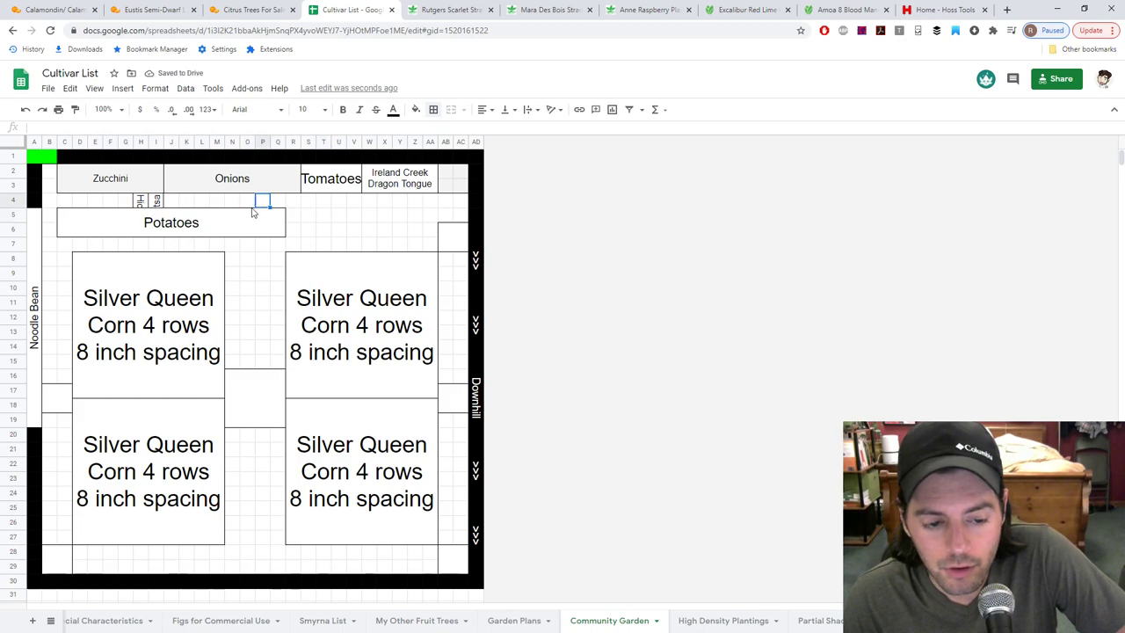
click(234, 211)
drag(285, 219, 381, 218)
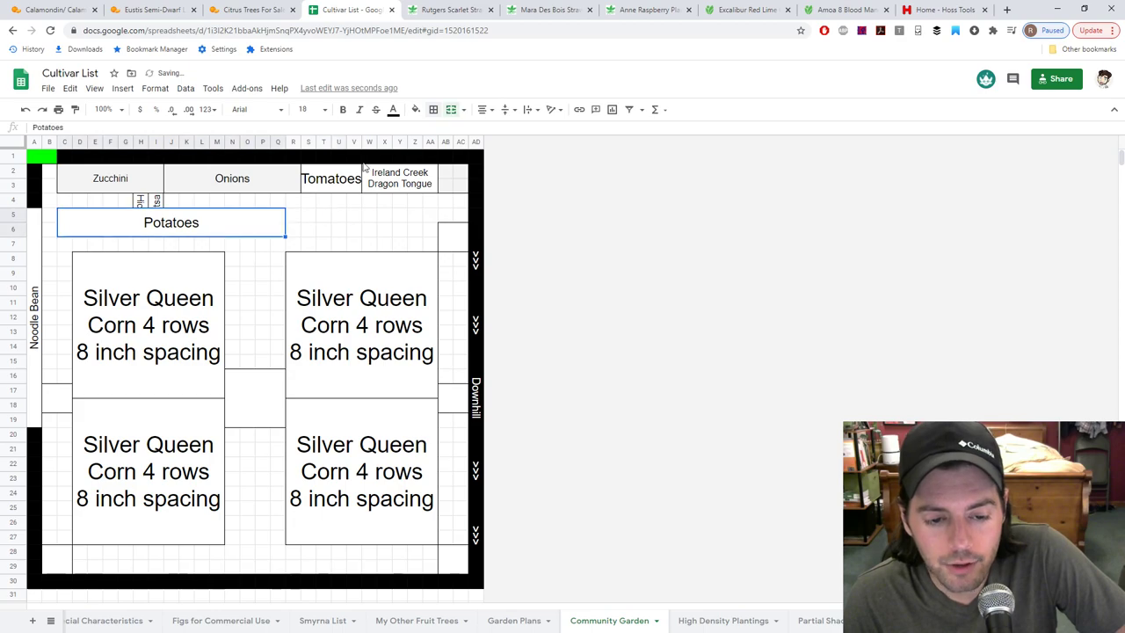
click(451, 109)
Step: Move the Potatoes label to D5 and merge D5:AA6 into one bed with all borders
click(87, 227)
click(66, 216)
drag(72, 213, 431, 232)
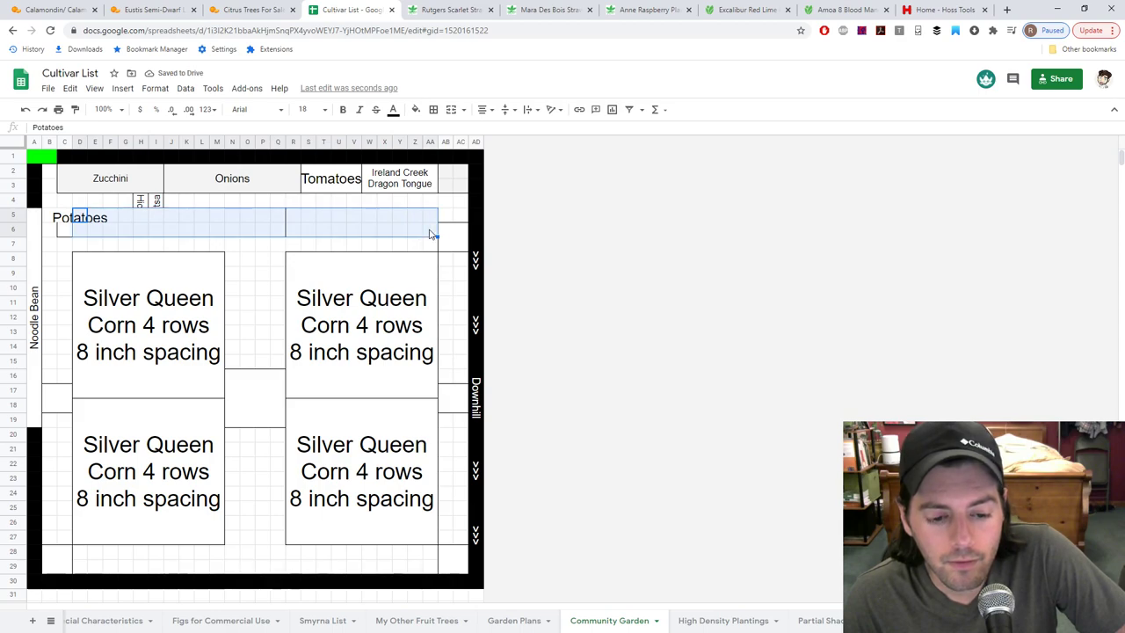
click(451, 109)
click(433, 110)
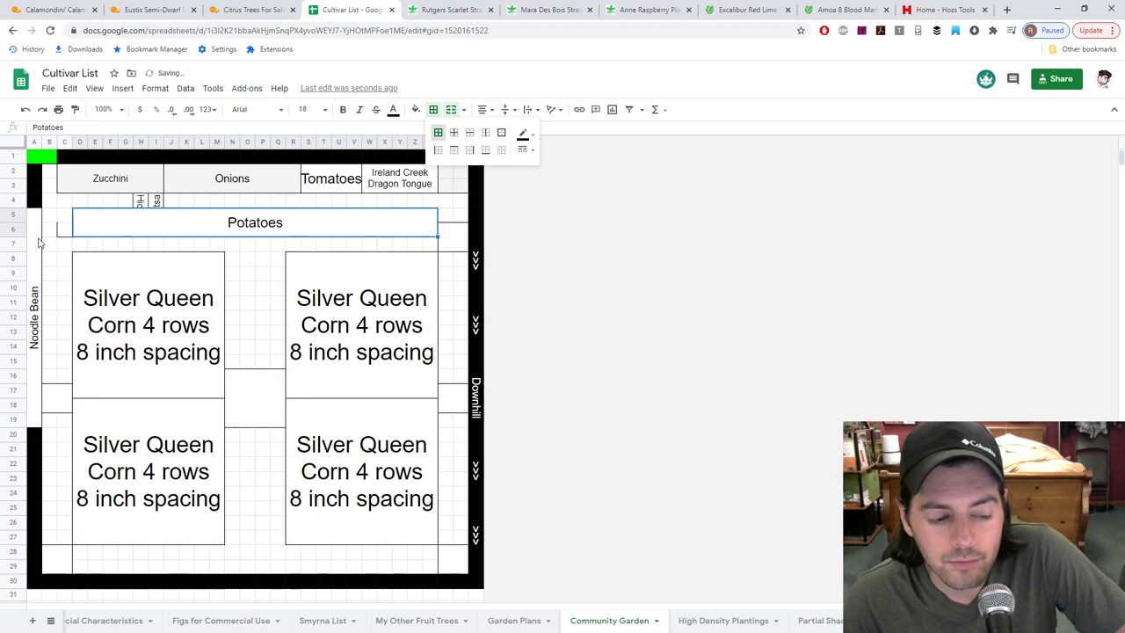
click(40, 241)
Step: Copy the bordered square AB6:AC7 to B6:C7 at the other end of the potato bed
click(453, 237)
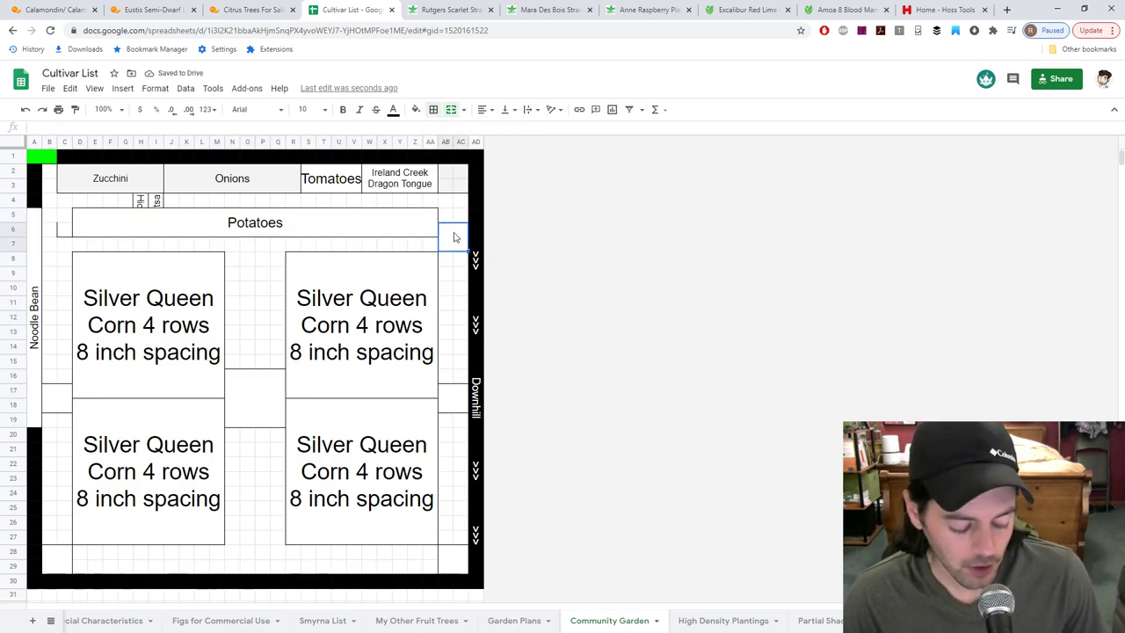
key(ctrl+c)
click(53, 230)
key(ctrl+v)
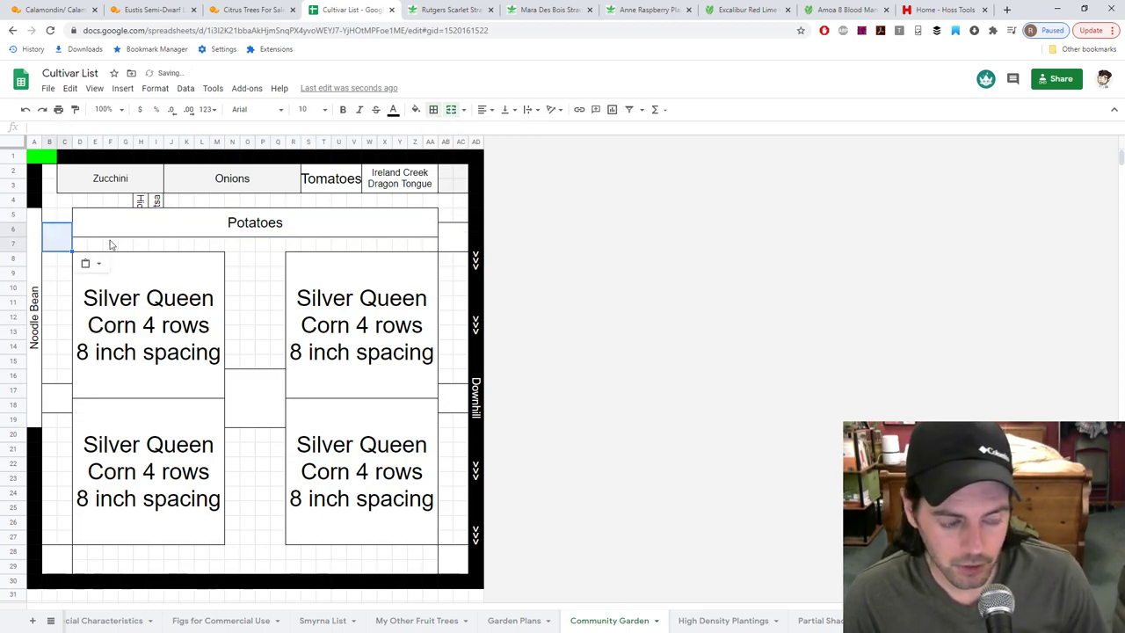
click(109, 182)
click(177, 183)
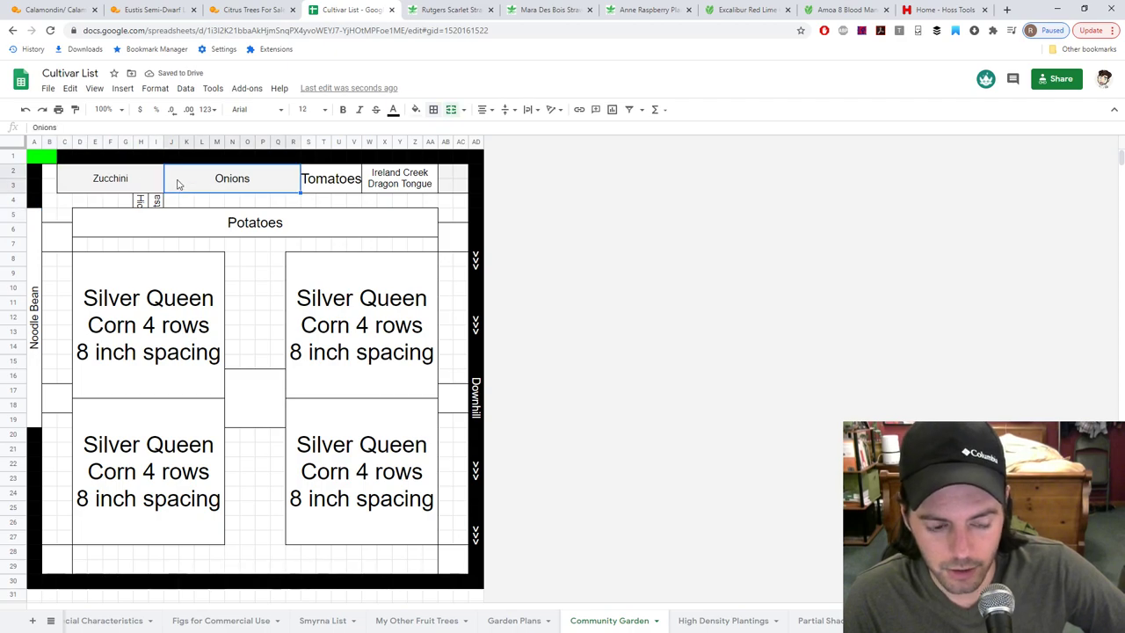
shift+click(338, 191)
click(412, 191)
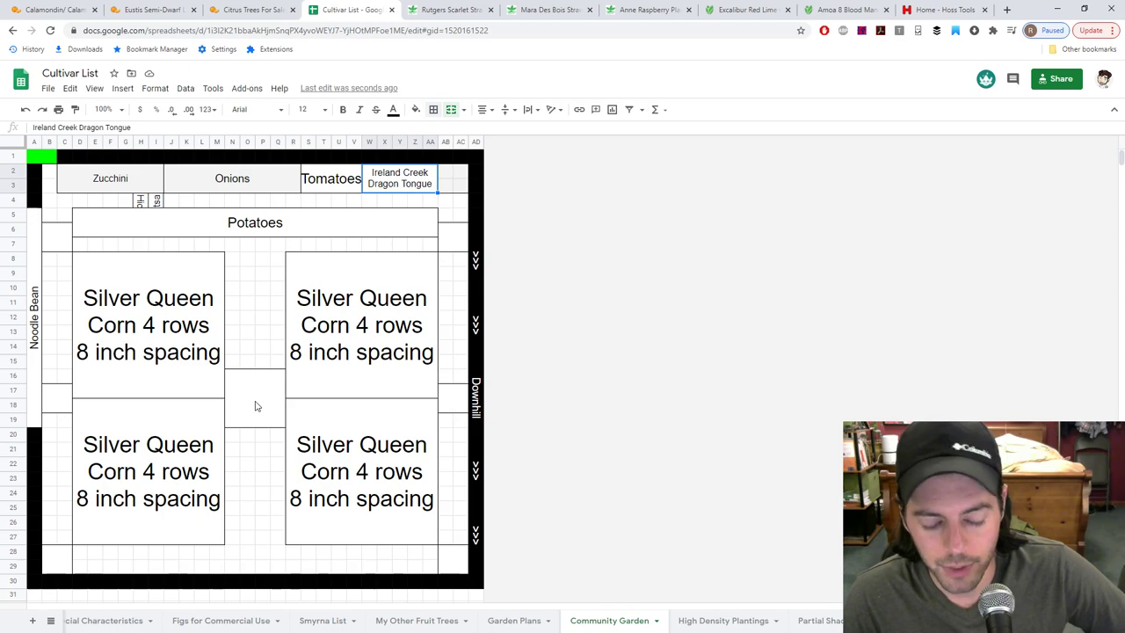
click(448, 239)
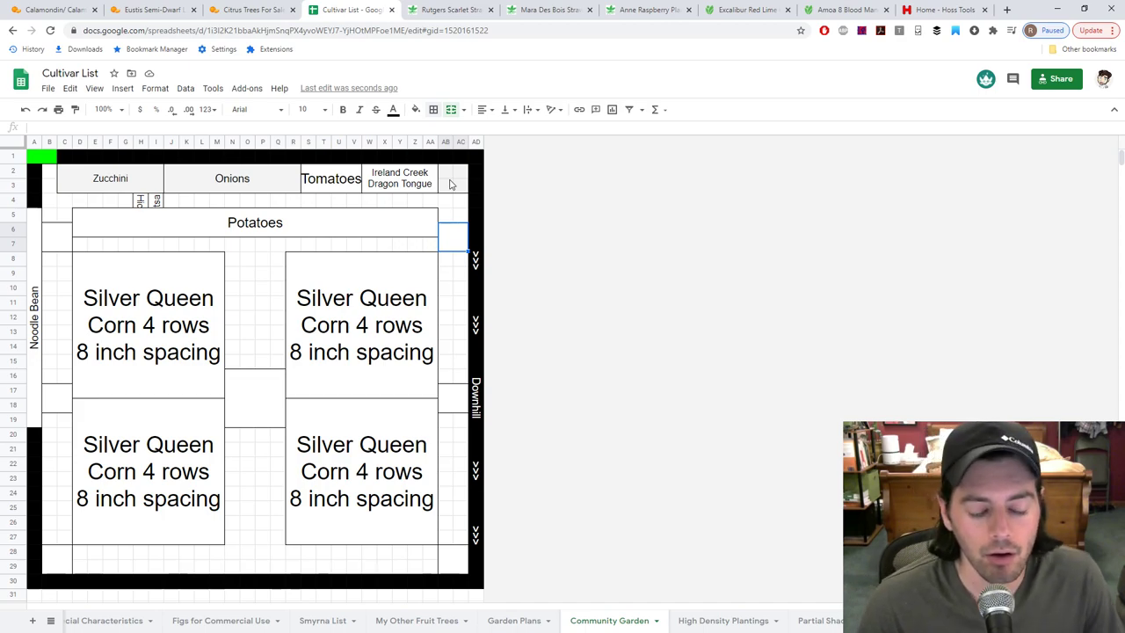
click(35, 241)
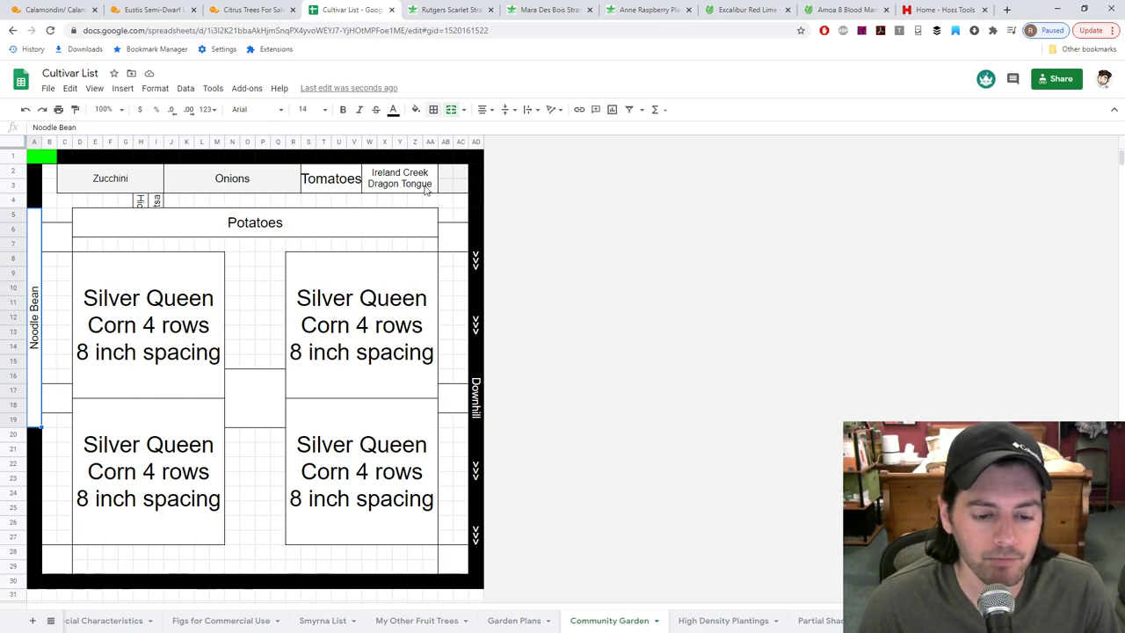
click(446, 189)
click(458, 235)
drag(445, 173, 457, 192)
click(426, 188)
Step: Delete the Tomatoes entry from S2:V3 and move the Ireland Creek Dragon Tongue bed to S2:W3, next to the onions
click(317, 186)
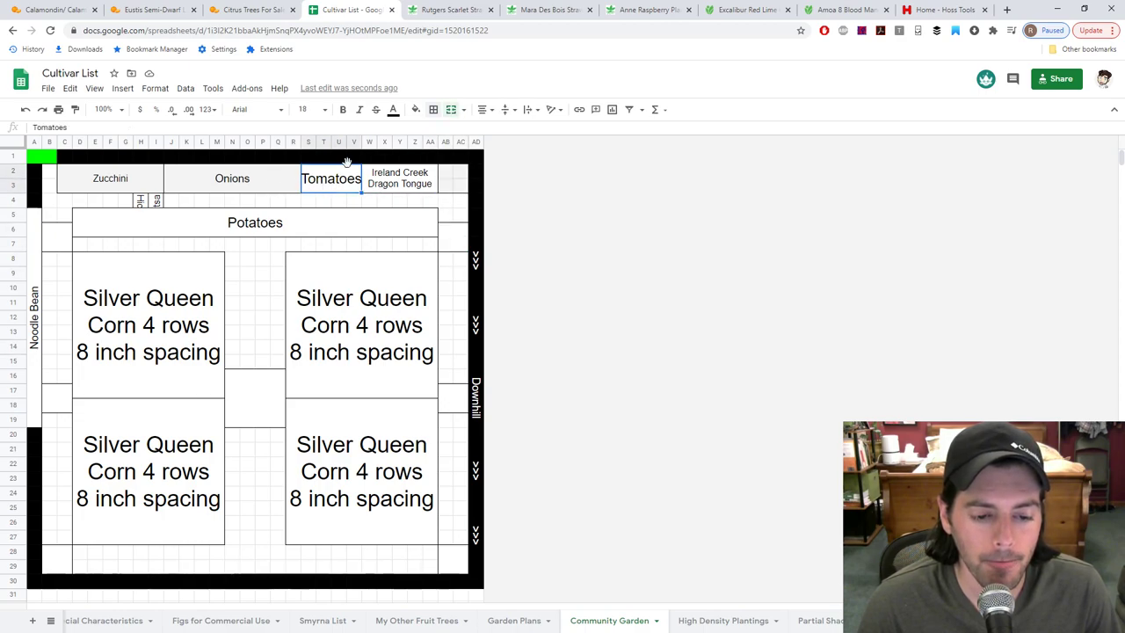
key(Delete)
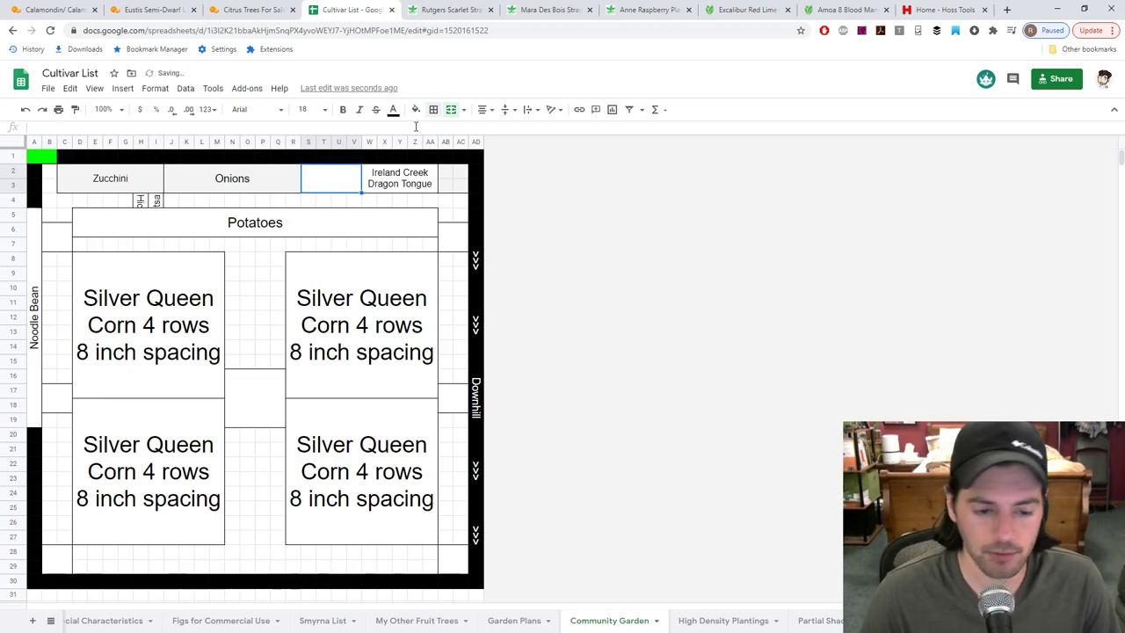
click(394, 167)
Step: Merge X2:AC3 into one bed, enter Beans and center the text horizontally and vertically
drag(394, 163, 463, 185)
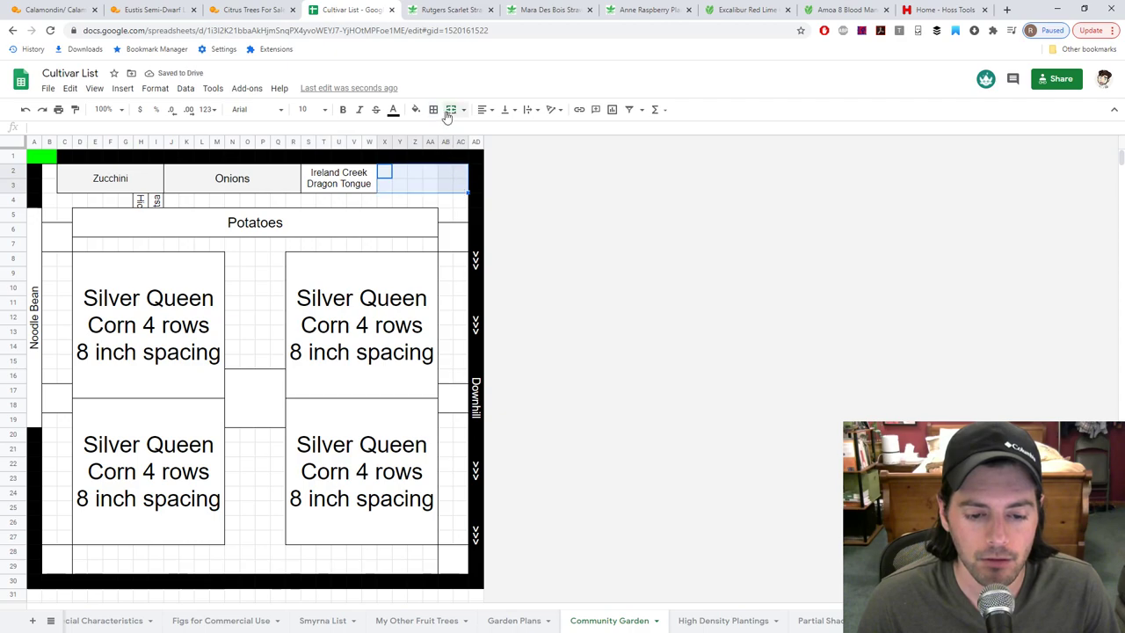
click(450, 109)
text(Beans)
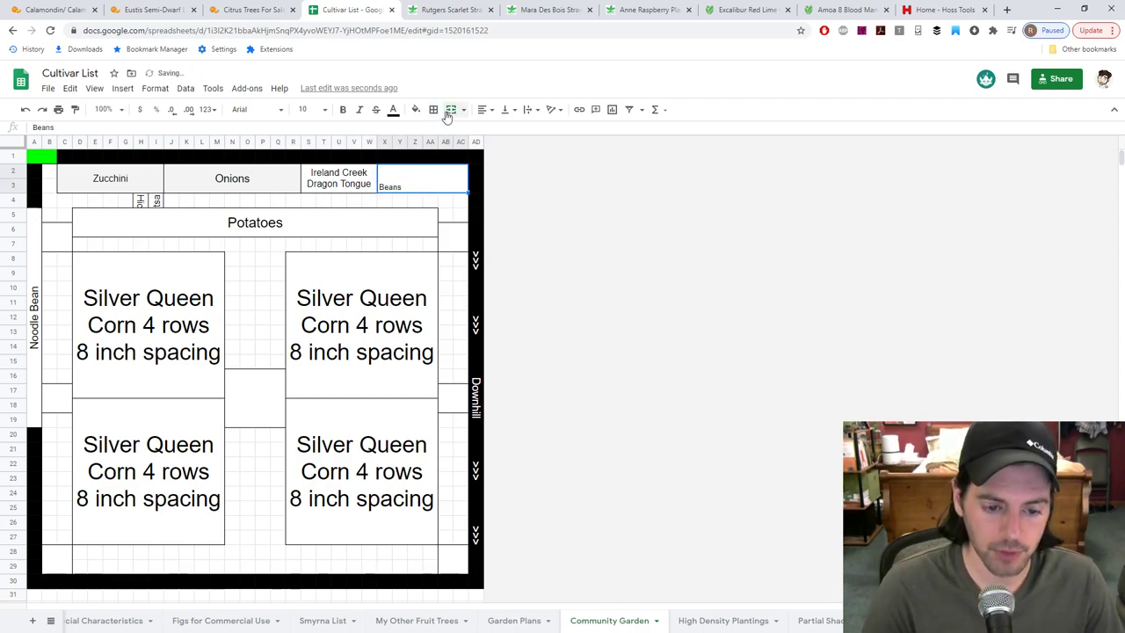
click(483, 109)
click(495, 129)
click(512, 110)
click(521, 129)
click(111, 182)
click(247, 192)
click(120, 186)
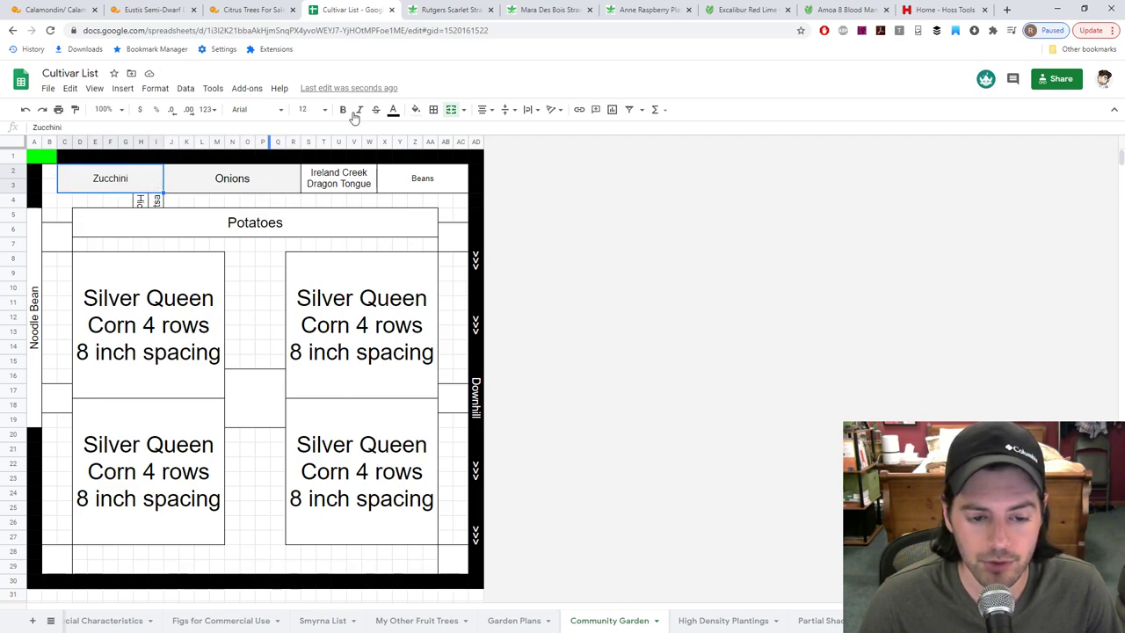
click(143, 203)
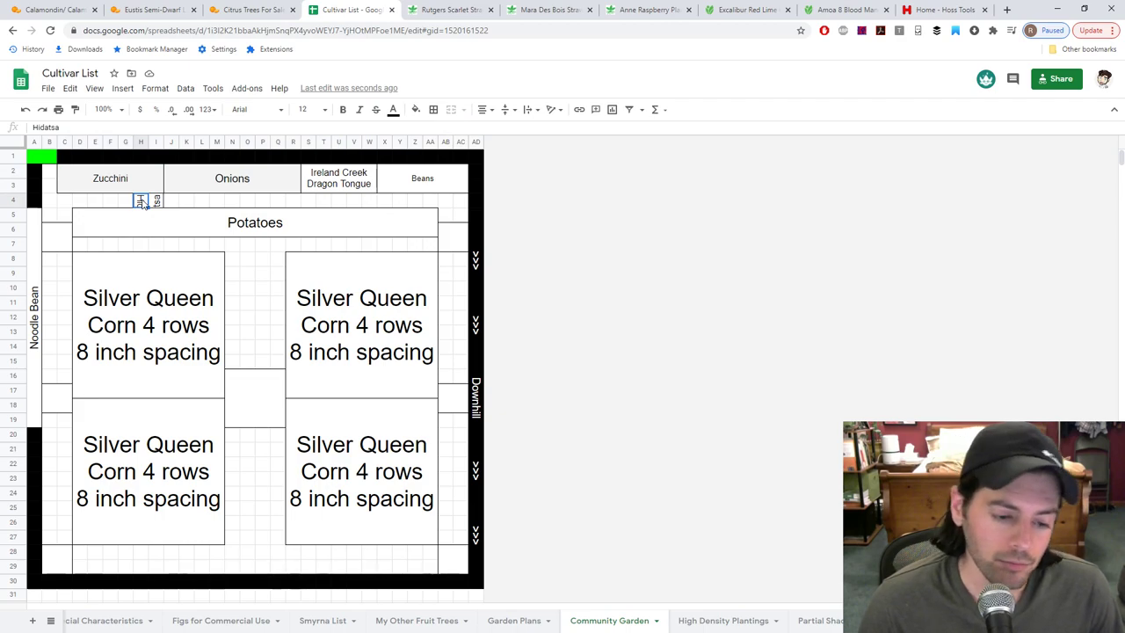
click(204, 187)
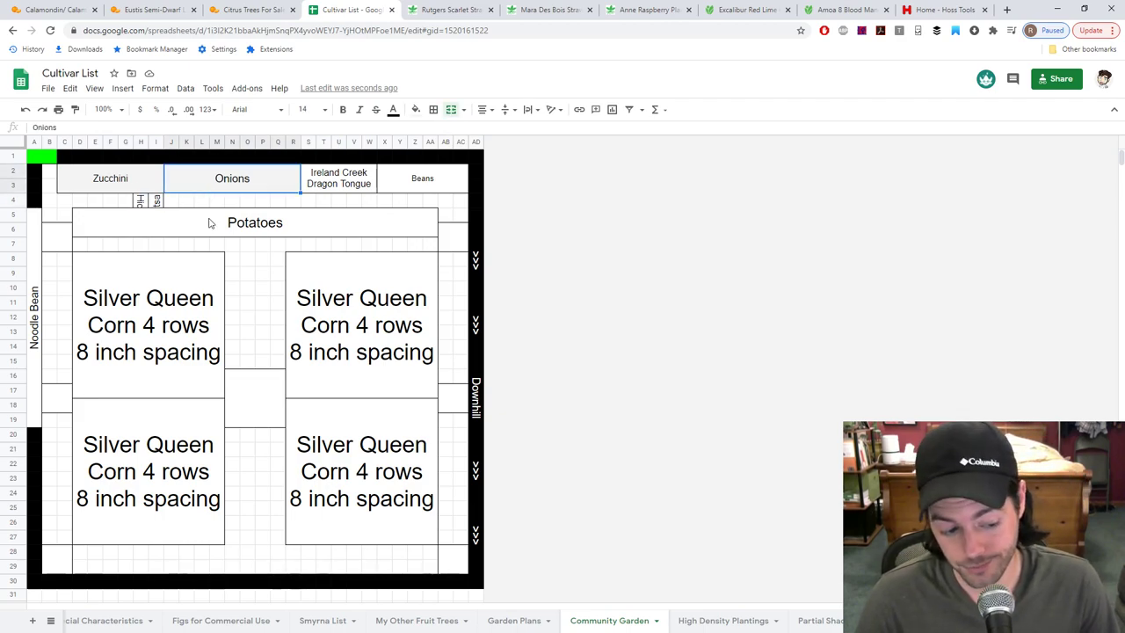
Step: Merge N27:Q29 between the two lower corn beds into one cell and give it all borders
click(142, 203)
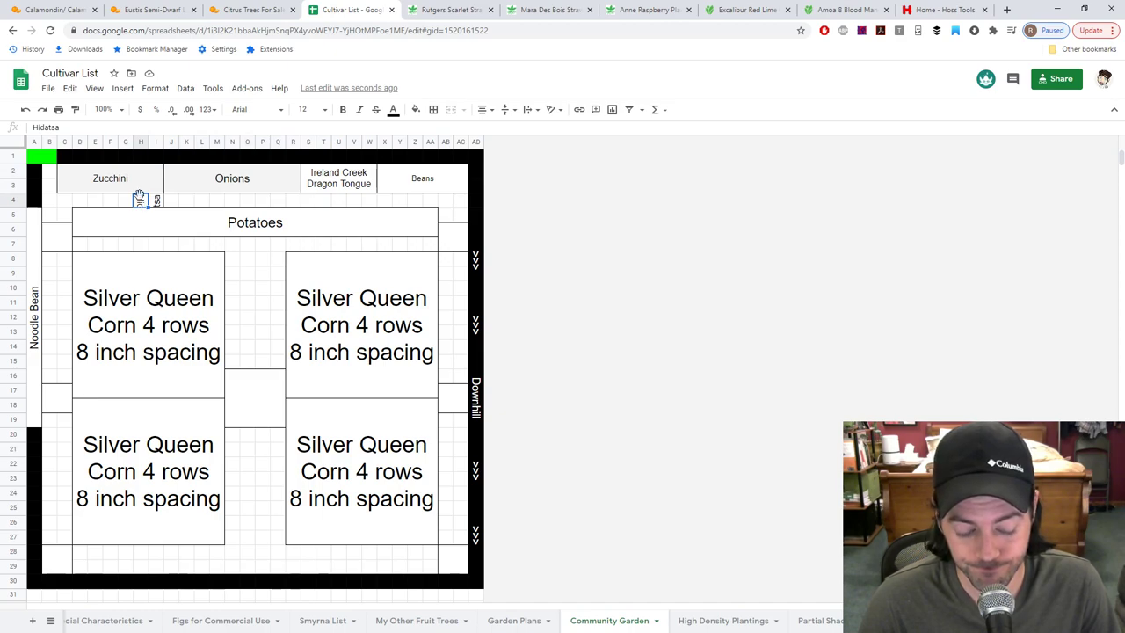
drag(233, 539, 278, 570)
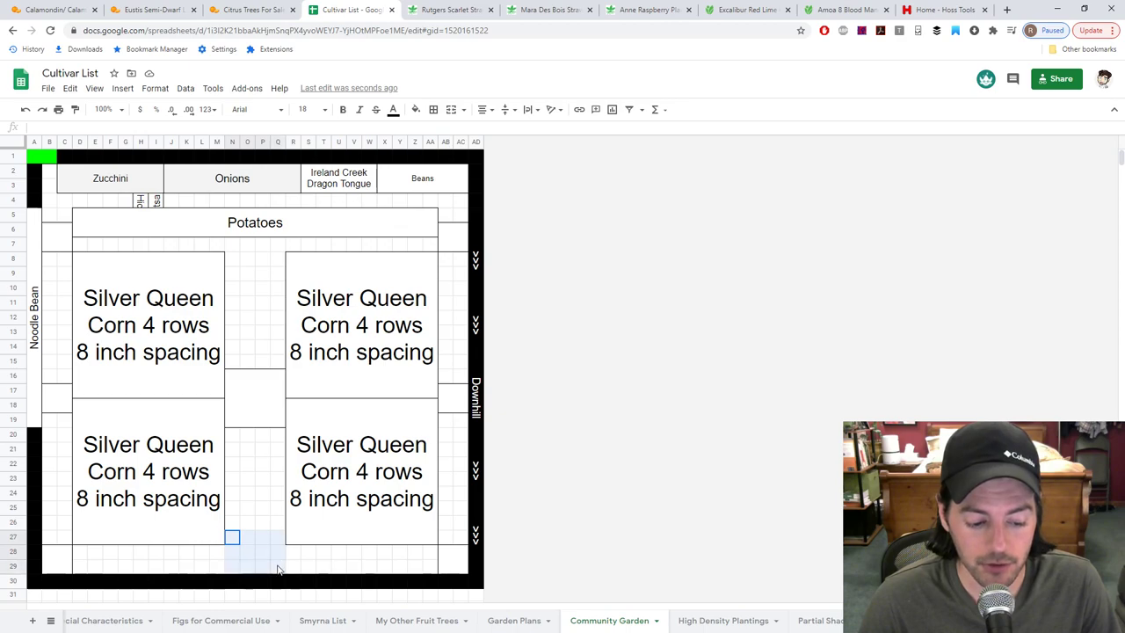
drag(278, 570, 278, 569)
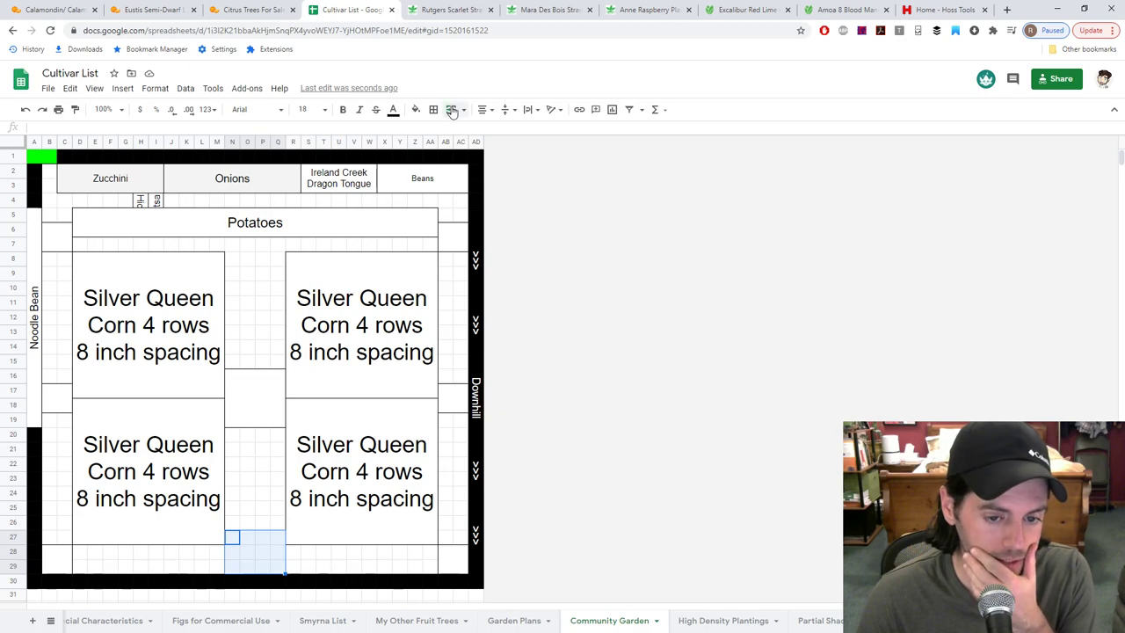
click(450, 109)
click(433, 110)
click(232, 478)
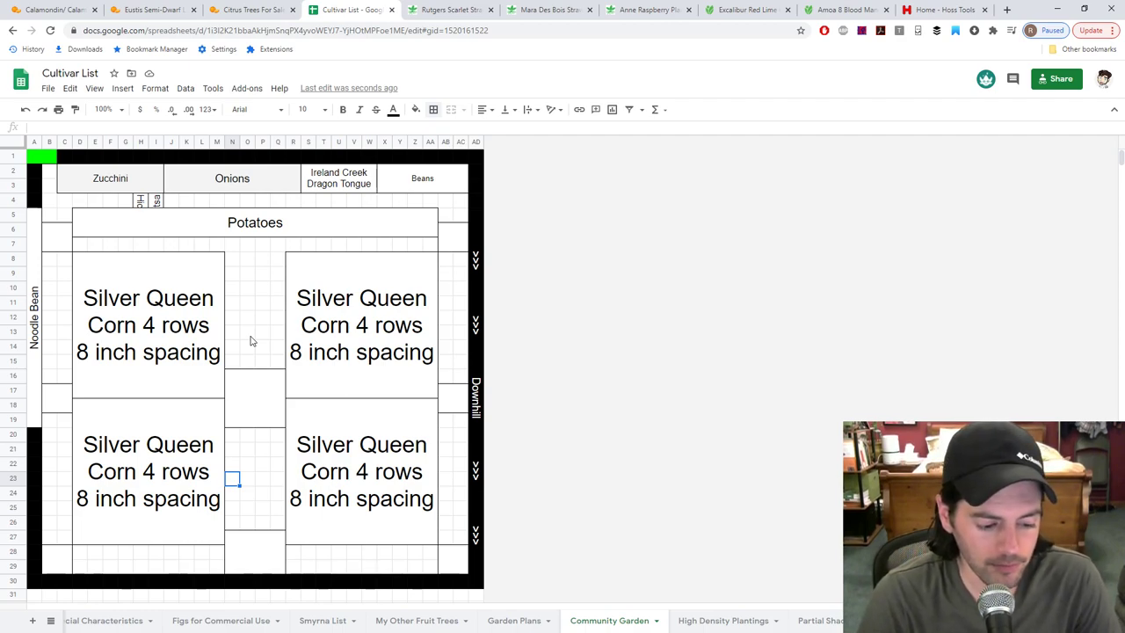
Step: Move the two lower Silver Queen corn beds down two rows to D20:M29 and R20:AA29
click(154, 473)
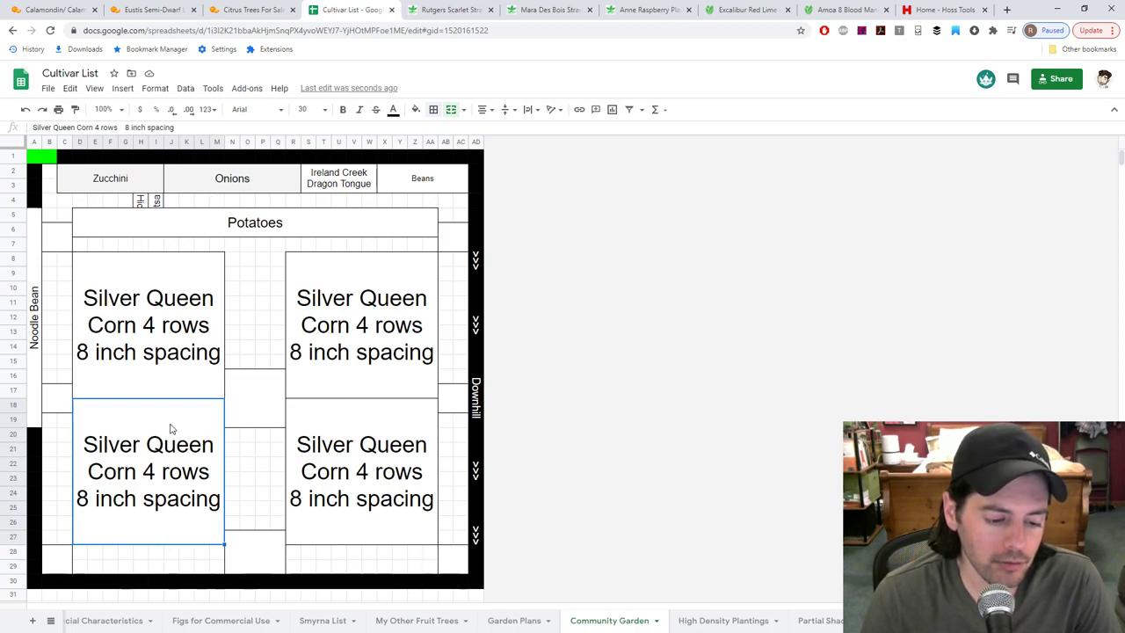
drag(174, 402, 168, 429)
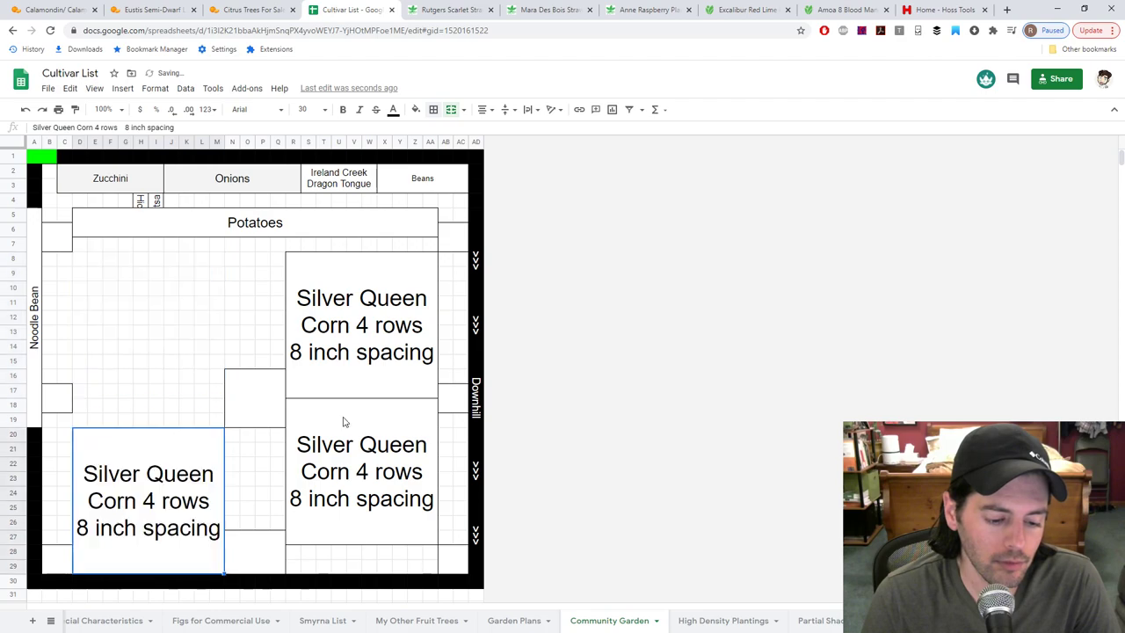
click(343, 422)
drag(348, 397, 354, 431)
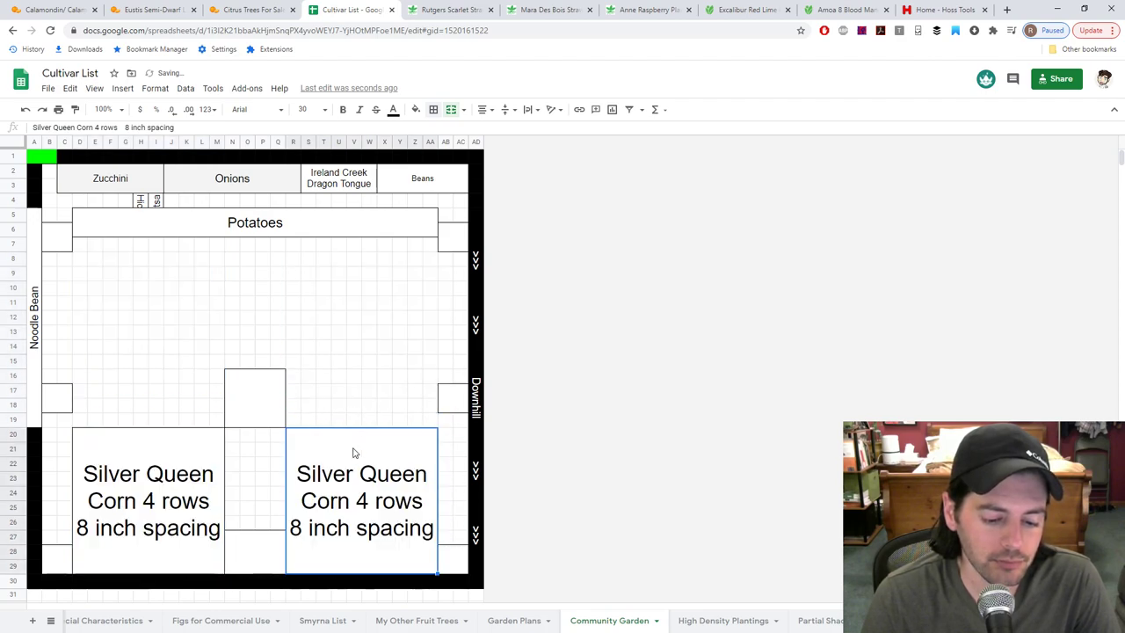
Step: Copy the Silver Queen corn bed from R20:AA29 to R10:AA19 and D10:M19, directly above the lower beds
key(ctrl+c)
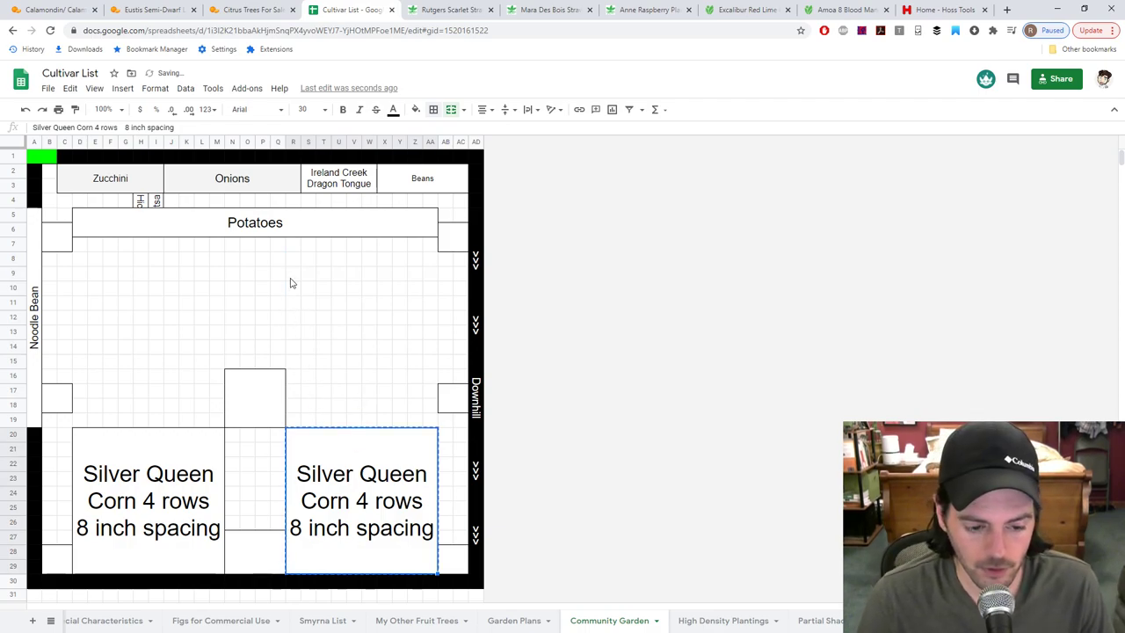
click(294, 290)
key(ctrl+v)
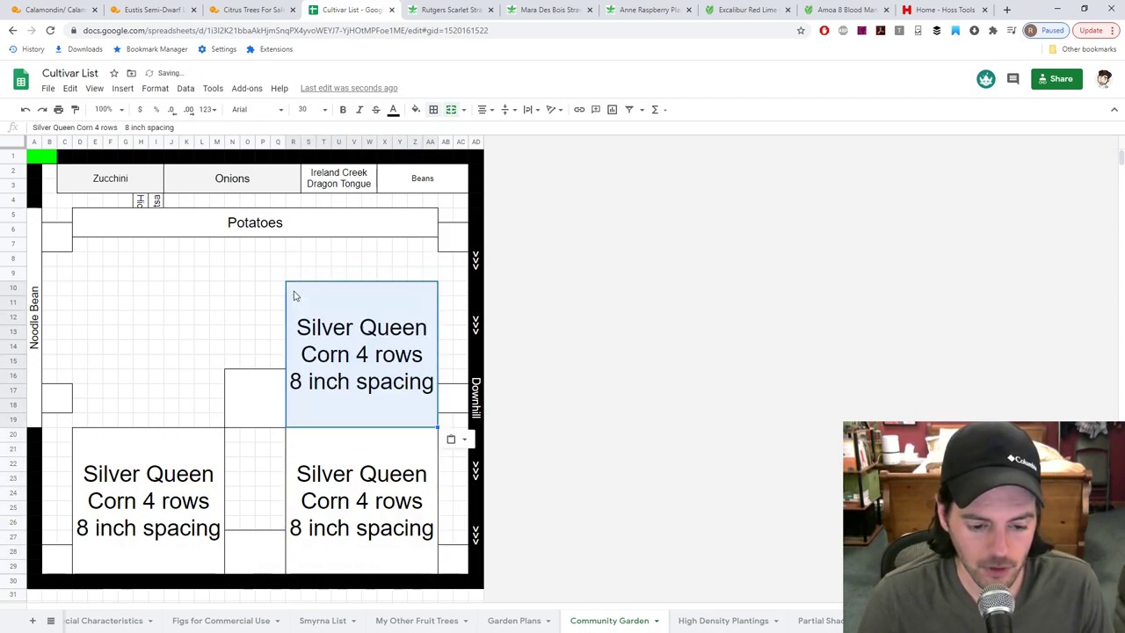
click(85, 294)
key(ctrl+v)
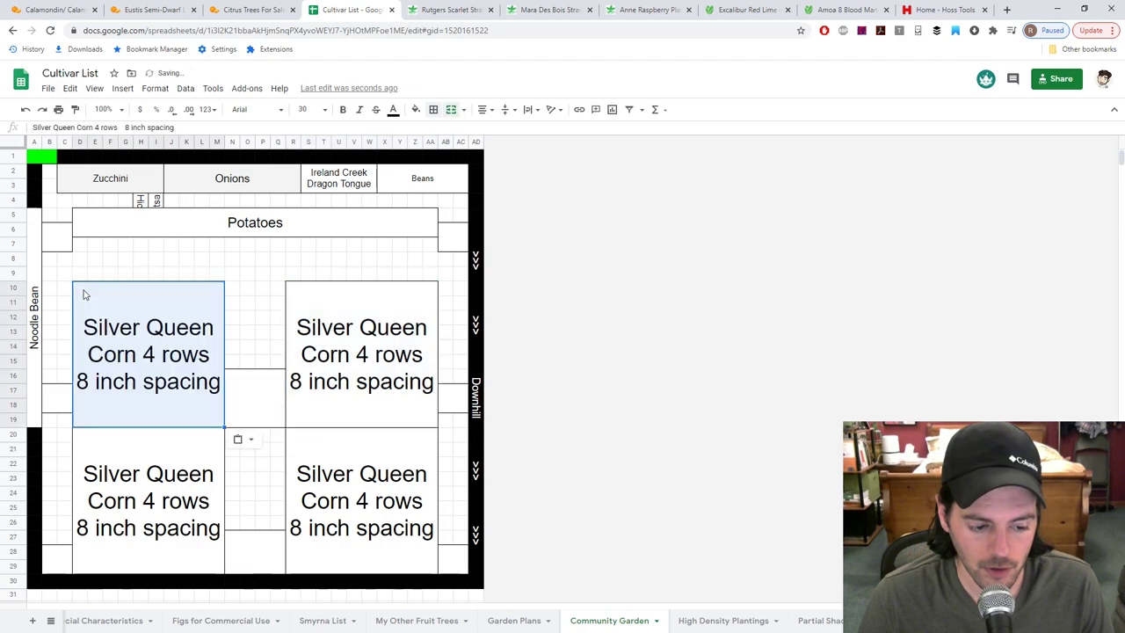
click(276, 257)
Step: Move the bordered squares AB6:AC7 and B6:C7 down two rows to AB8:AC9 and B8:C9
click(457, 226)
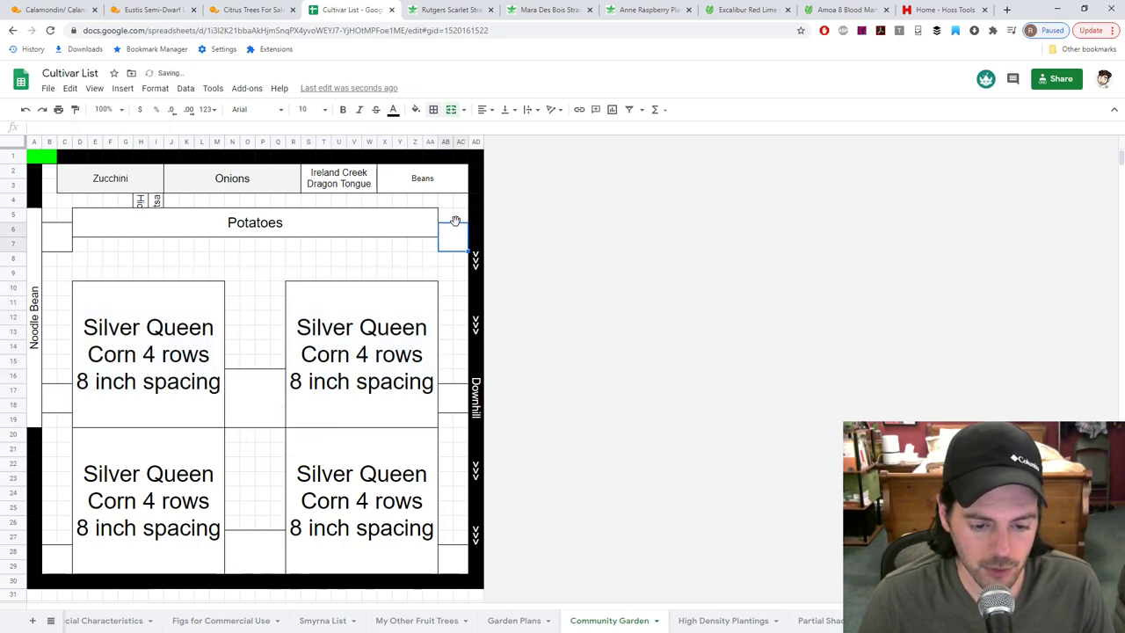
drag(449, 253, 449, 275)
click(338, 262)
click(67, 246)
drag(59, 252, 59, 280)
Step: Widen the Potatoes bed by one column toward C and two toward AC, merging it across C5:AC6
click(121, 231)
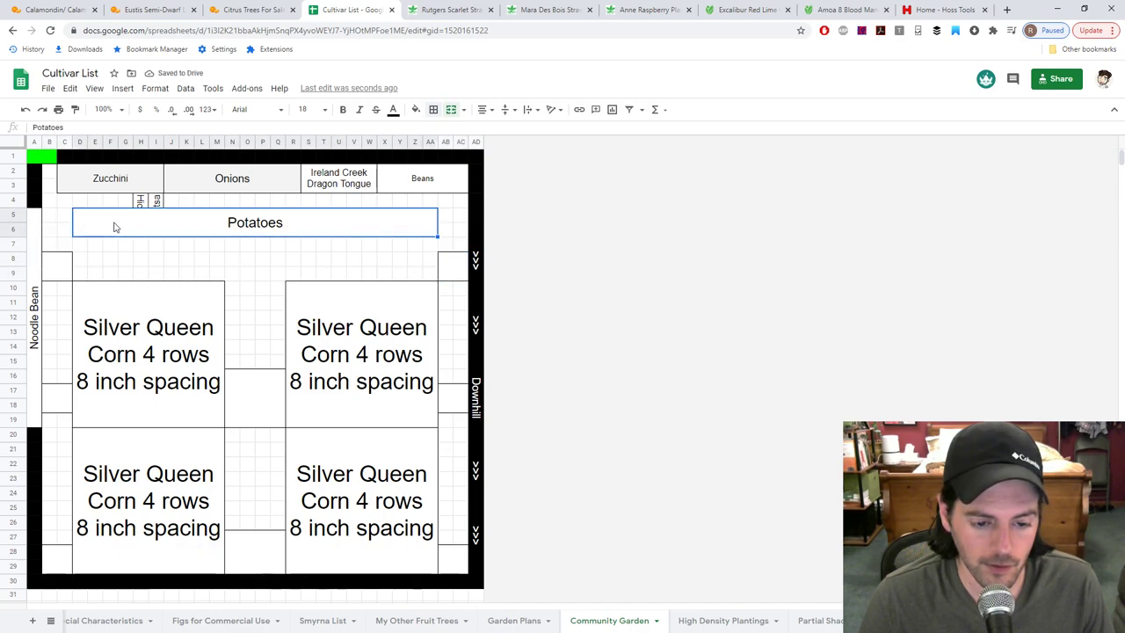
drag(63, 227, 86, 230)
drag(434, 233, 465, 224)
click(451, 109)
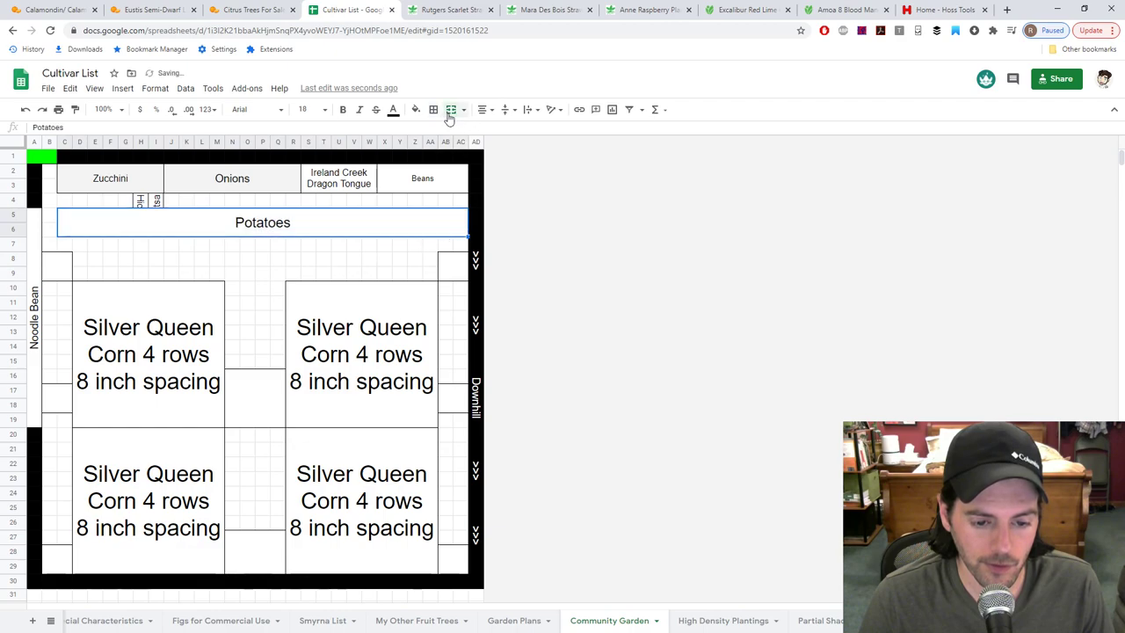
click(235, 259)
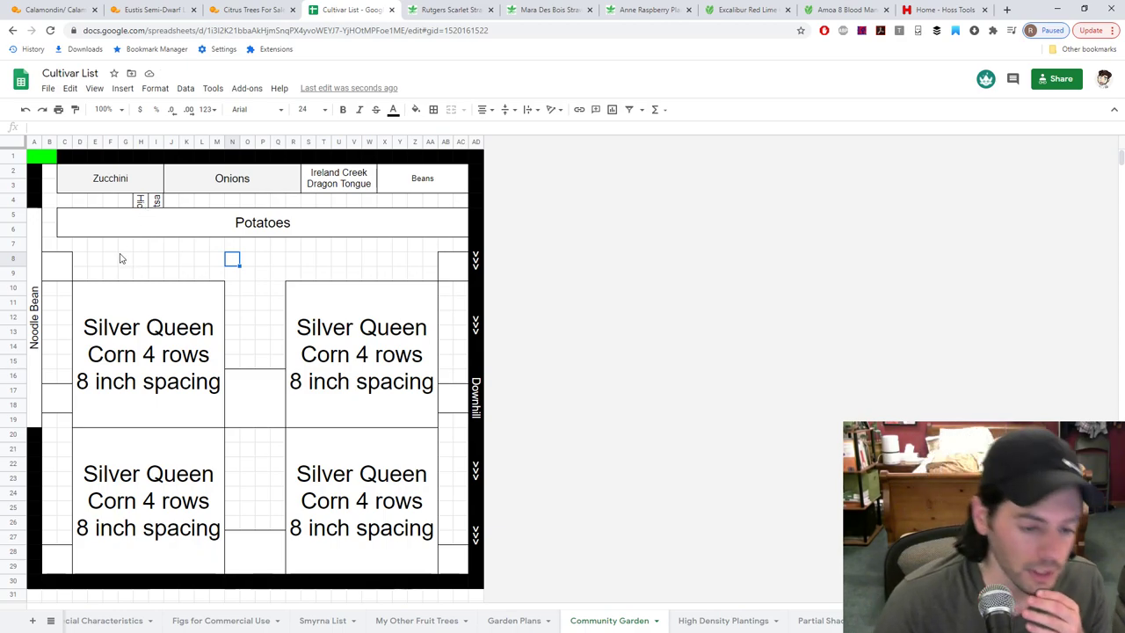
Step: Try to copy the Zucchini bed from C2:I3 into the square N16:Q19 between the corn beds
click(209, 184)
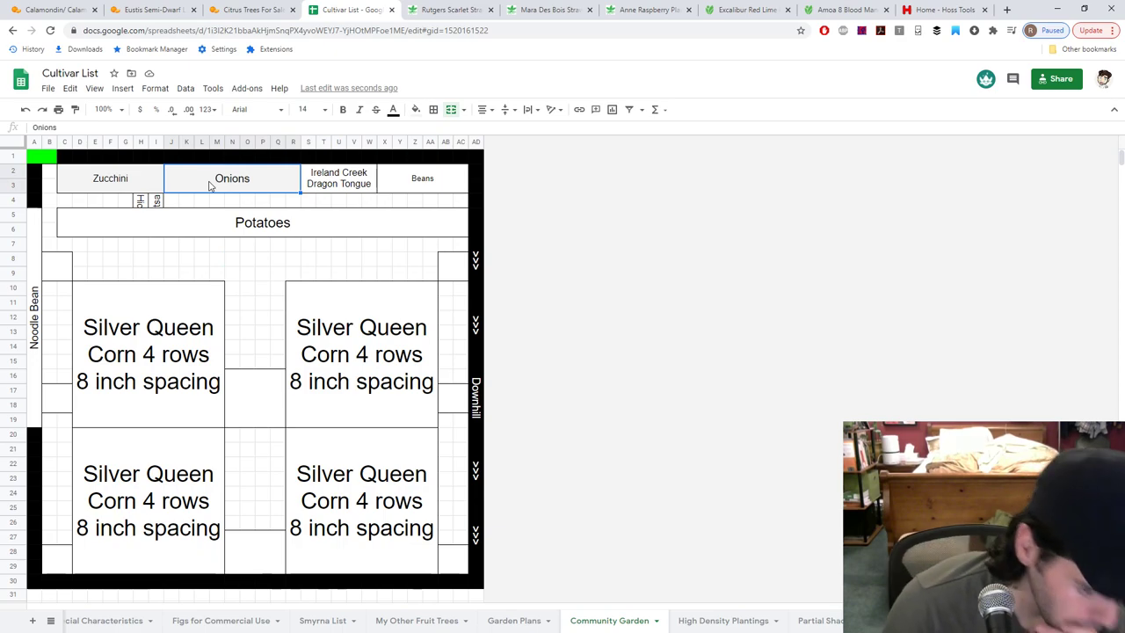
click(128, 185)
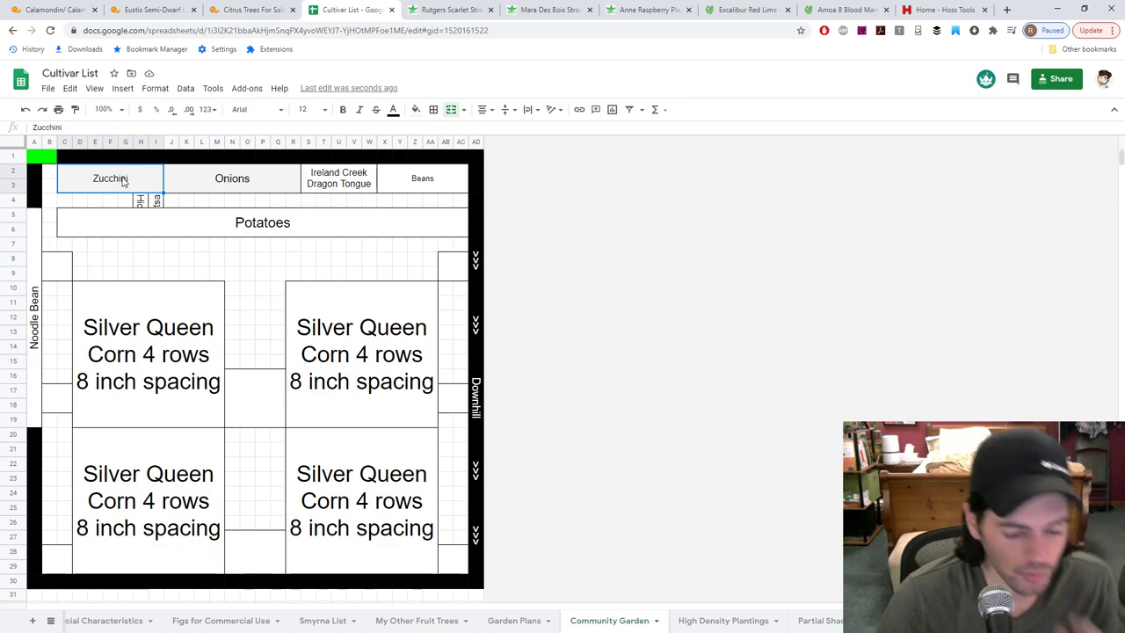
key(ctrl+c)
click(278, 392)
key(ctrl+v)
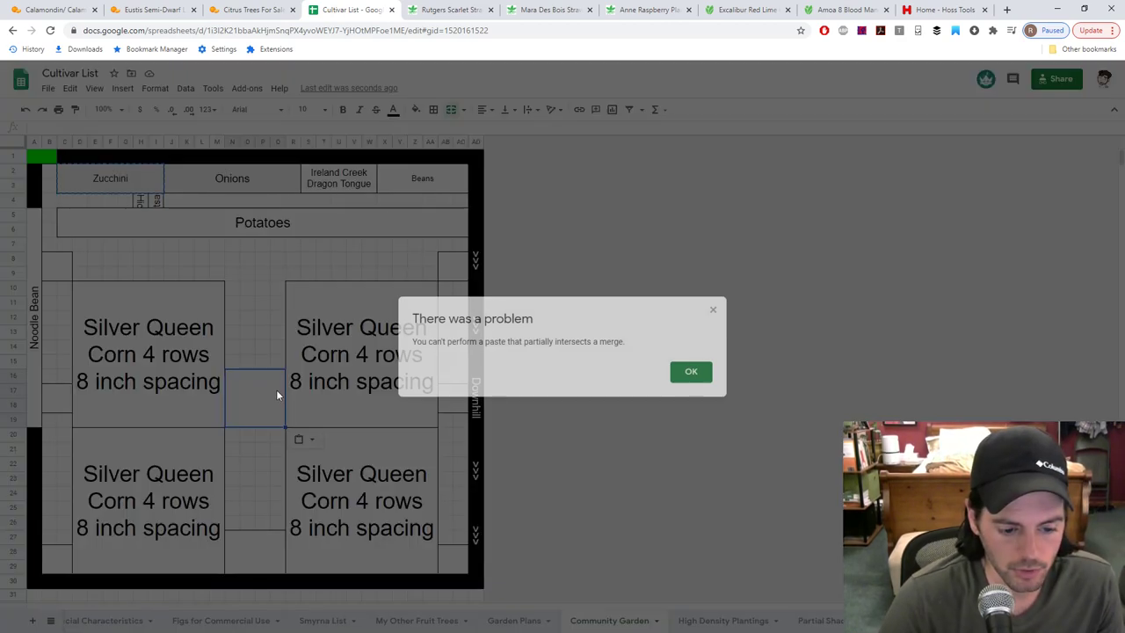
key(Return)
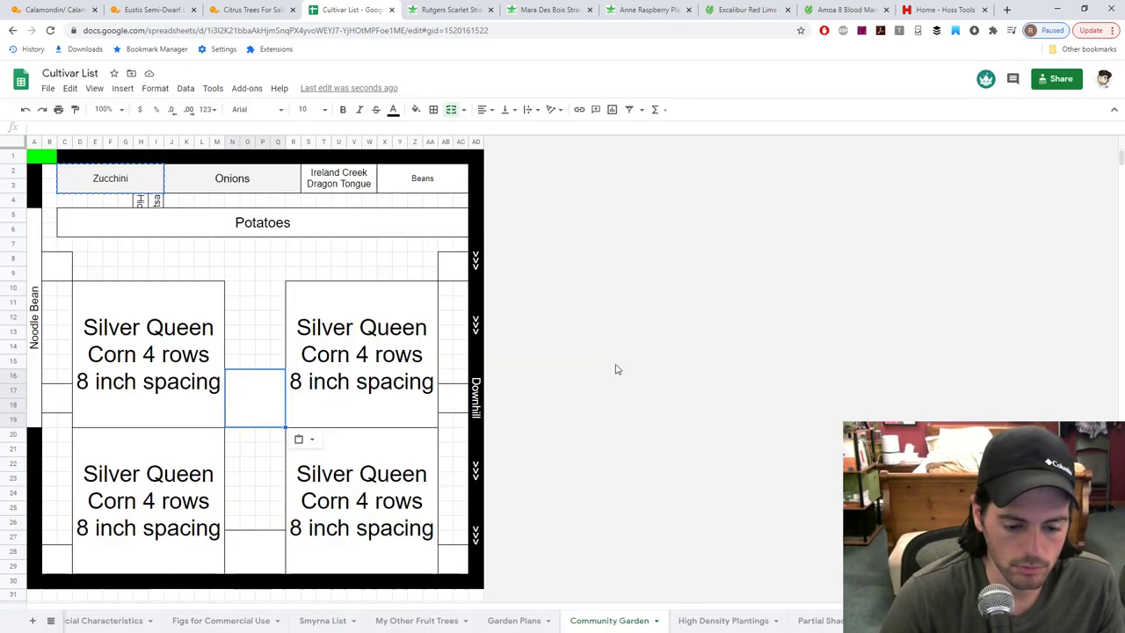
Step: Try to paste only the value of the copied Zucchini bed into the square N16:Q19
right_click(129, 186)
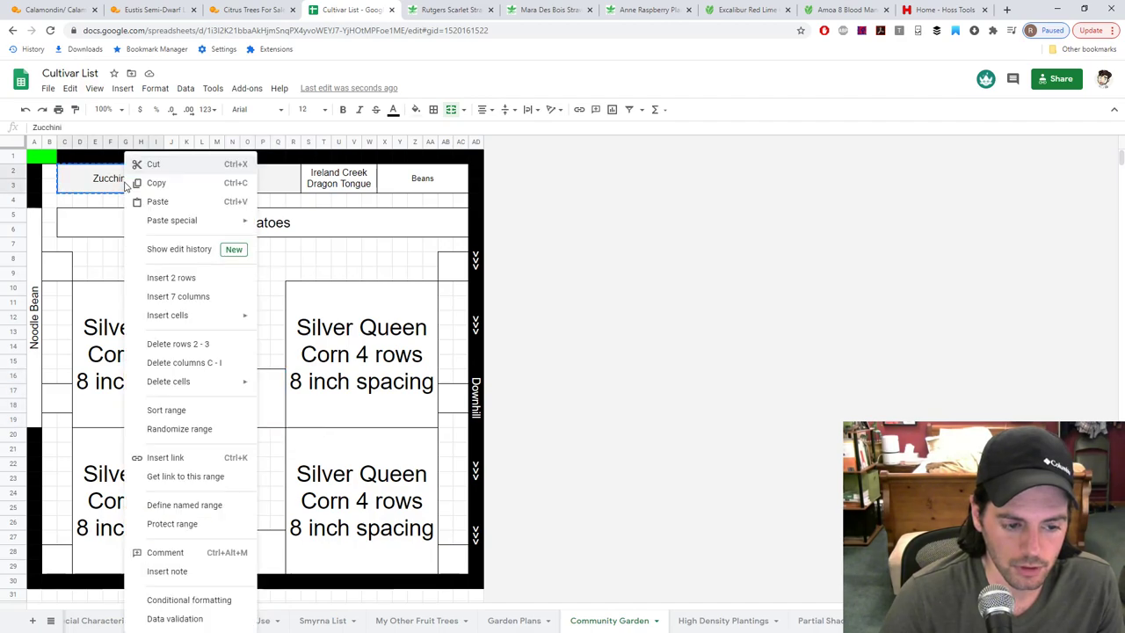
click(172, 192)
right_click(268, 396)
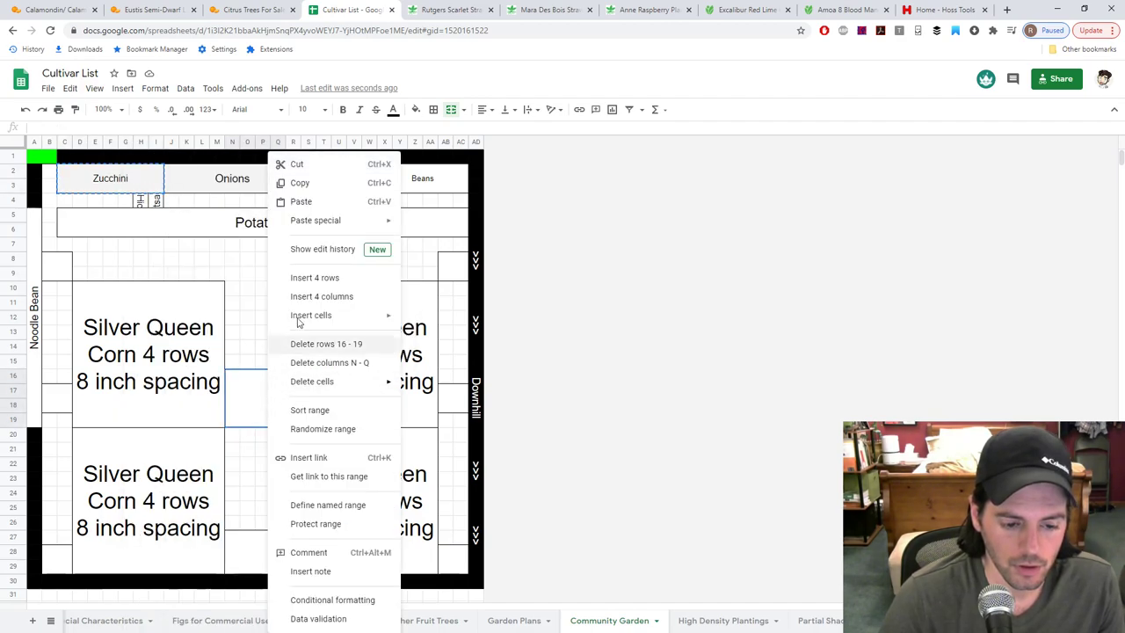
mouse_move(353, 225)
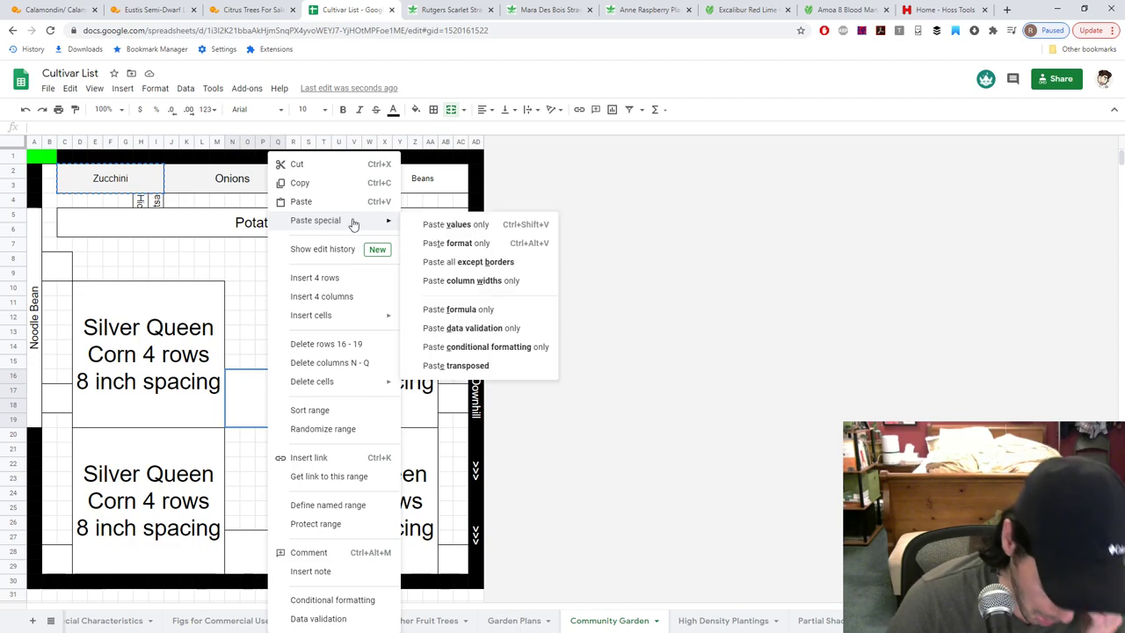
click(480, 227)
click(713, 311)
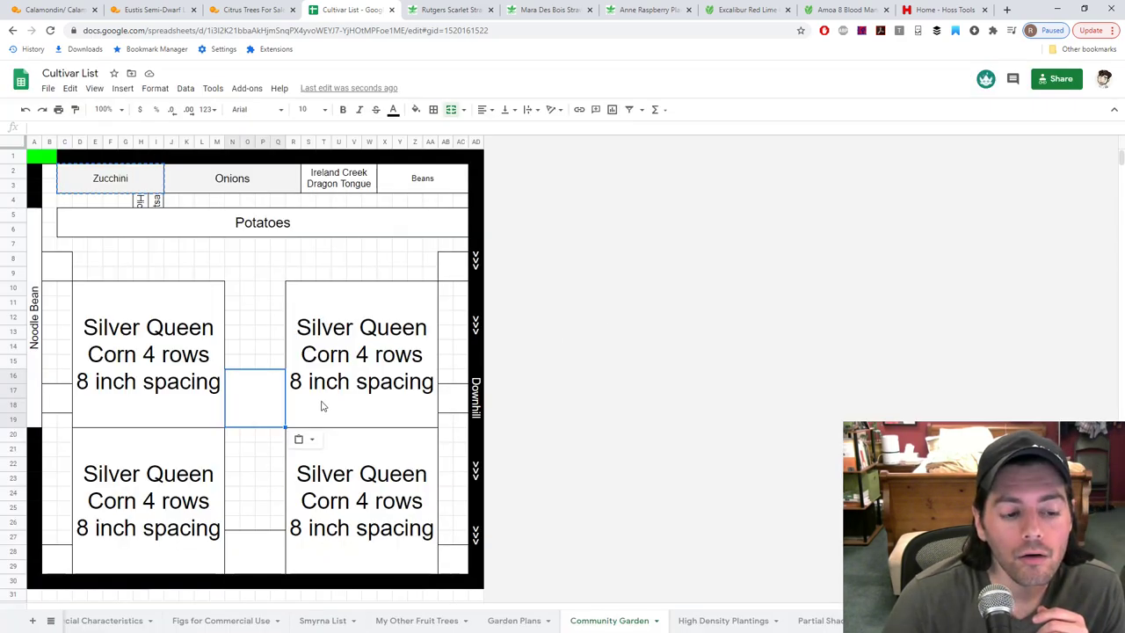
right_click(258, 413)
mouse_move(316, 220)
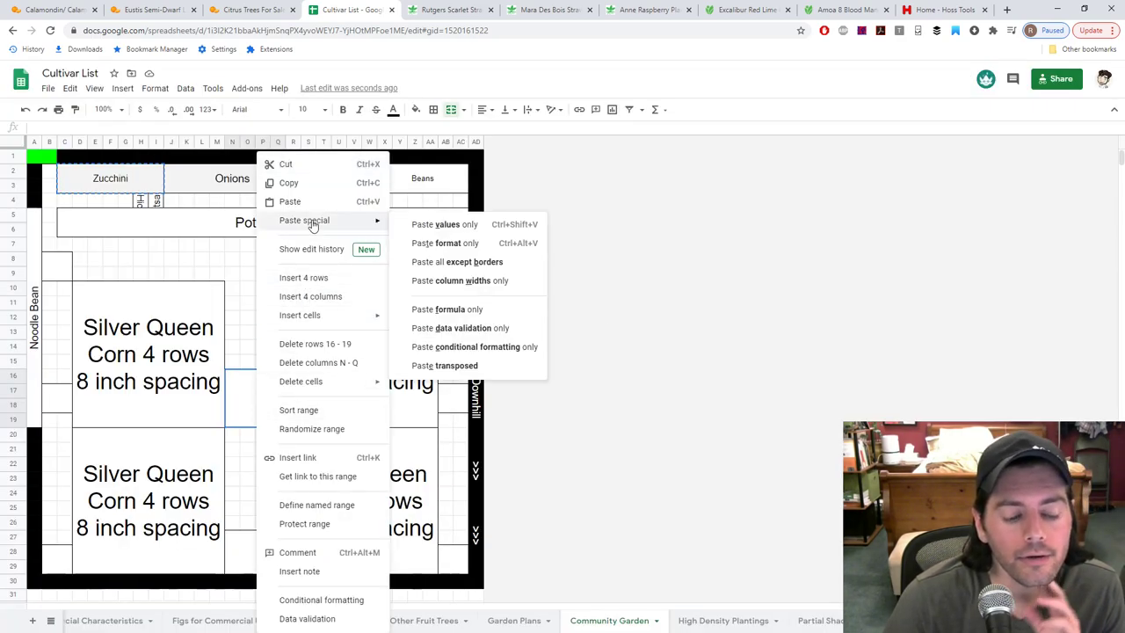
click(455, 226)
click(690, 373)
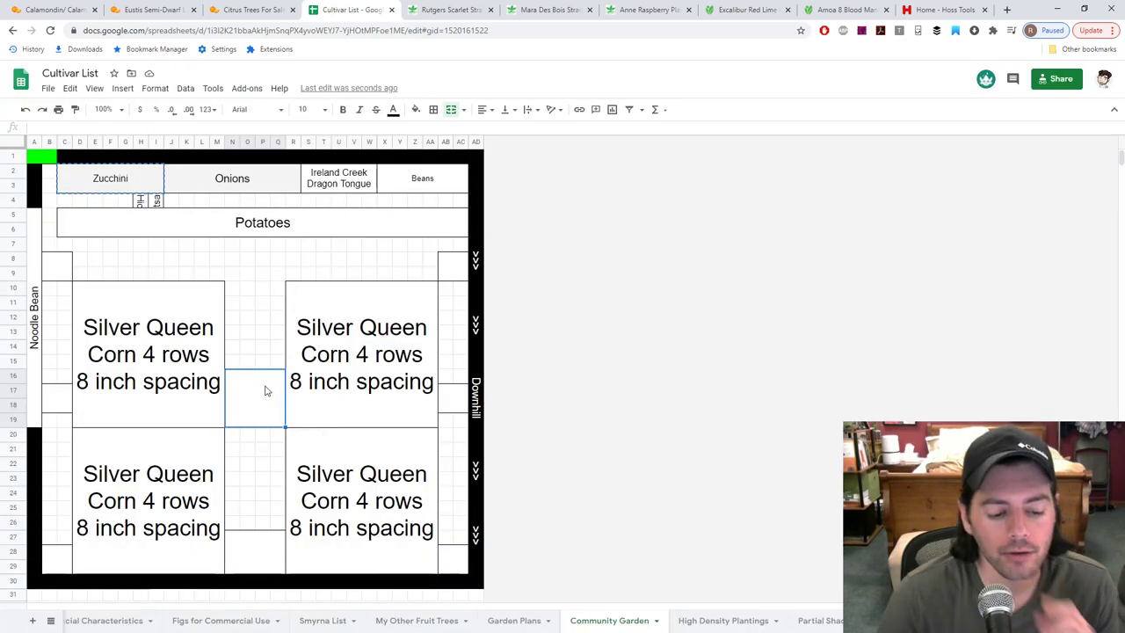
Step: Enter Zucchini in the square N16:Q19 between the corn beds and center the text horizontally and vertically
text(Zucch)
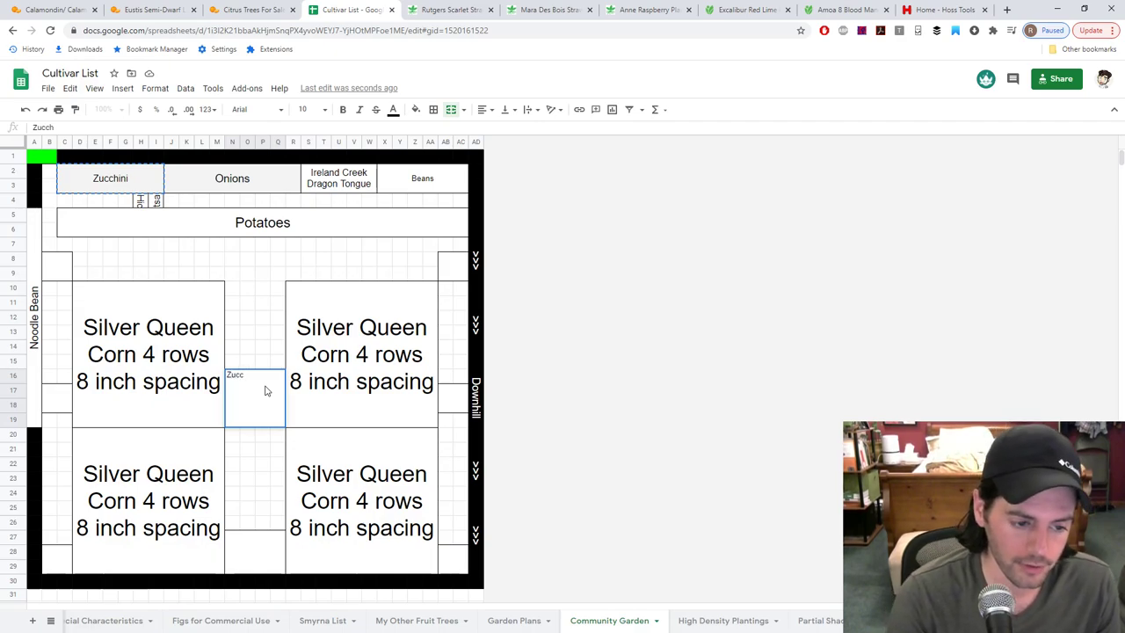
text(ini)
key(Return)
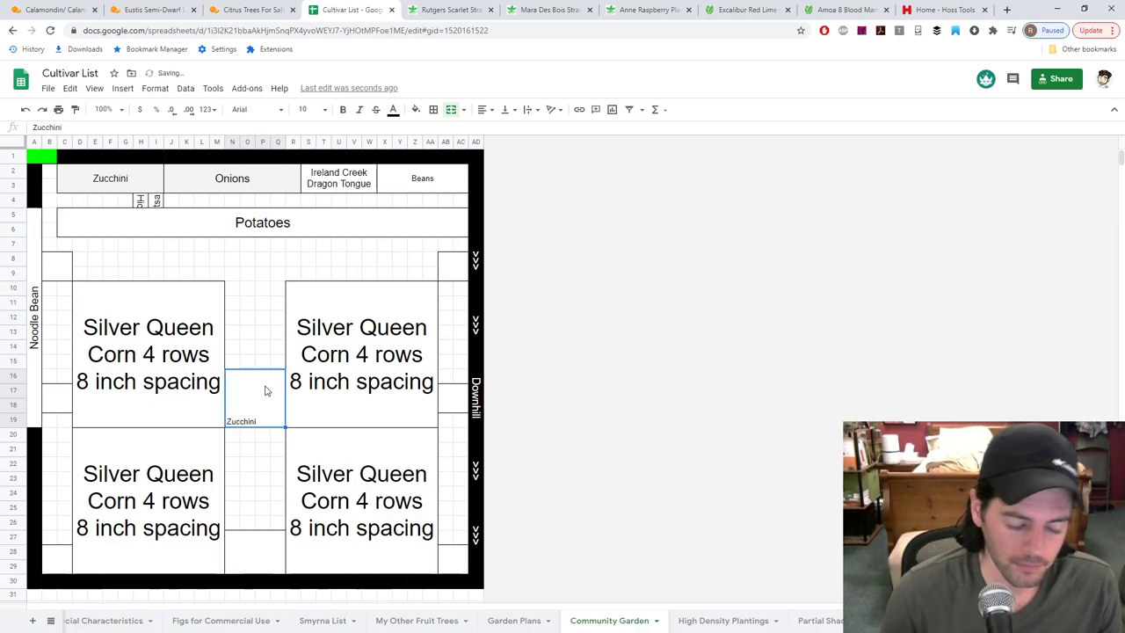
click(486, 109)
click(499, 132)
click(507, 109)
click(522, 132)
click(216, 274)
Step: Delete the Zucchini entry from the bed C2:I3 beside the onions
click(119, 179)
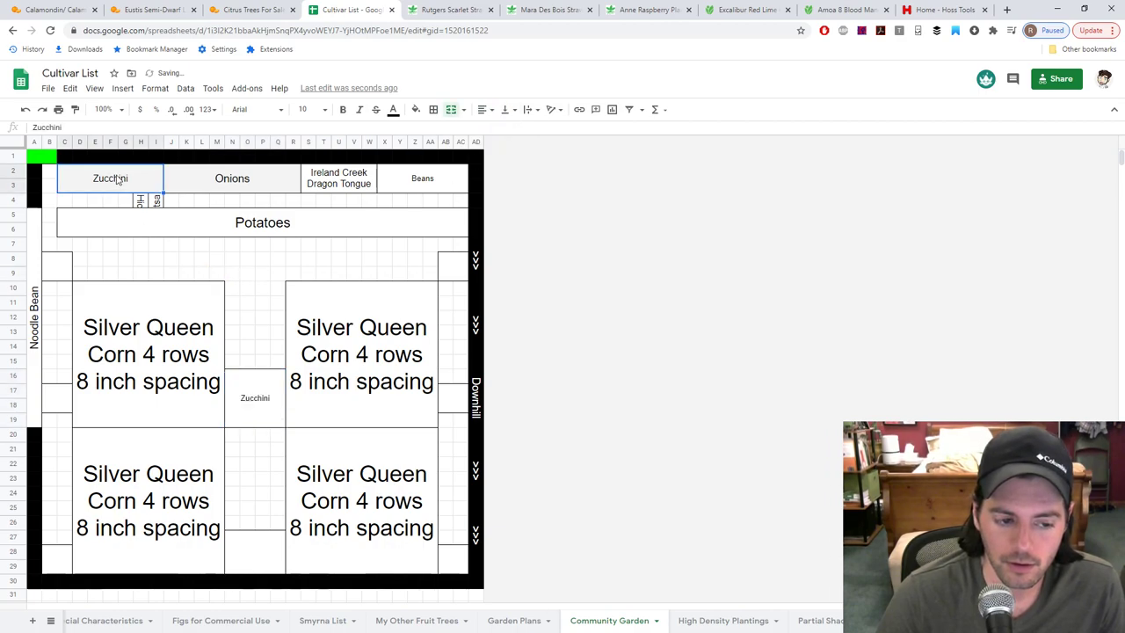
click(198, 179)
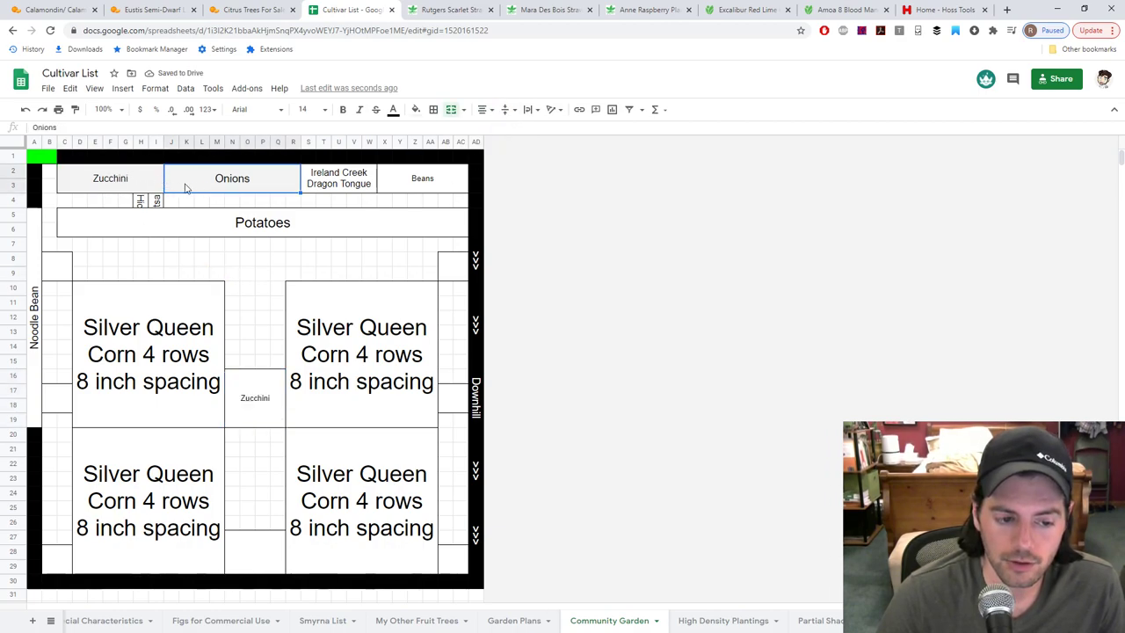
click(139, 183)
key(Delete)
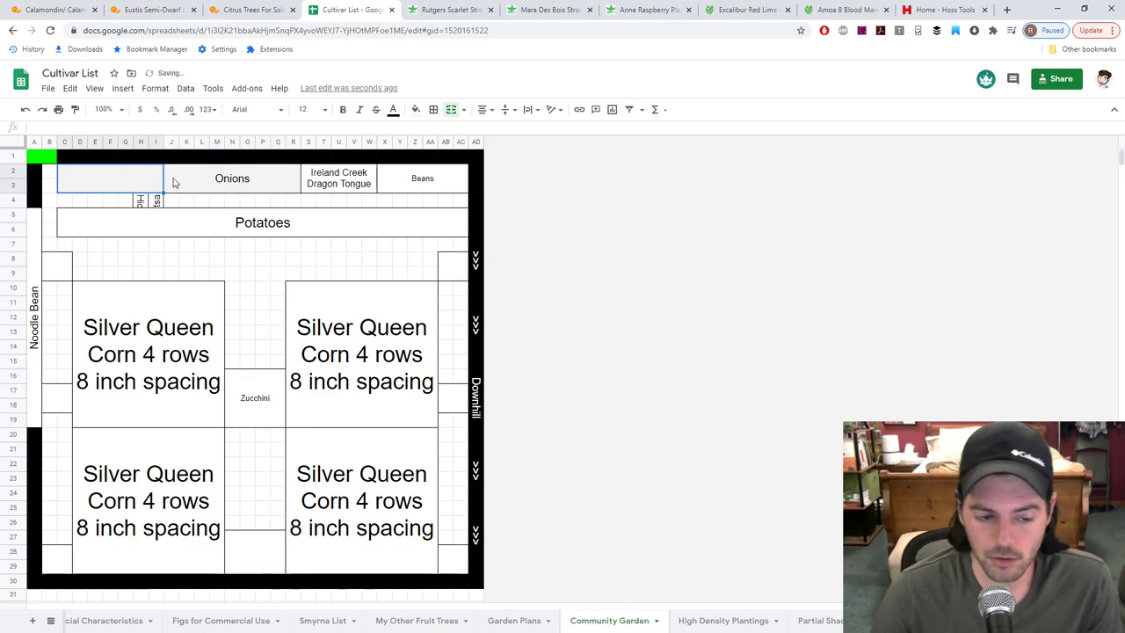
Step: Copy Onions into the emptied bed beside it and merge both into a single Onions bed across C2:R3
click(239, 179)
key(ctrl+c)
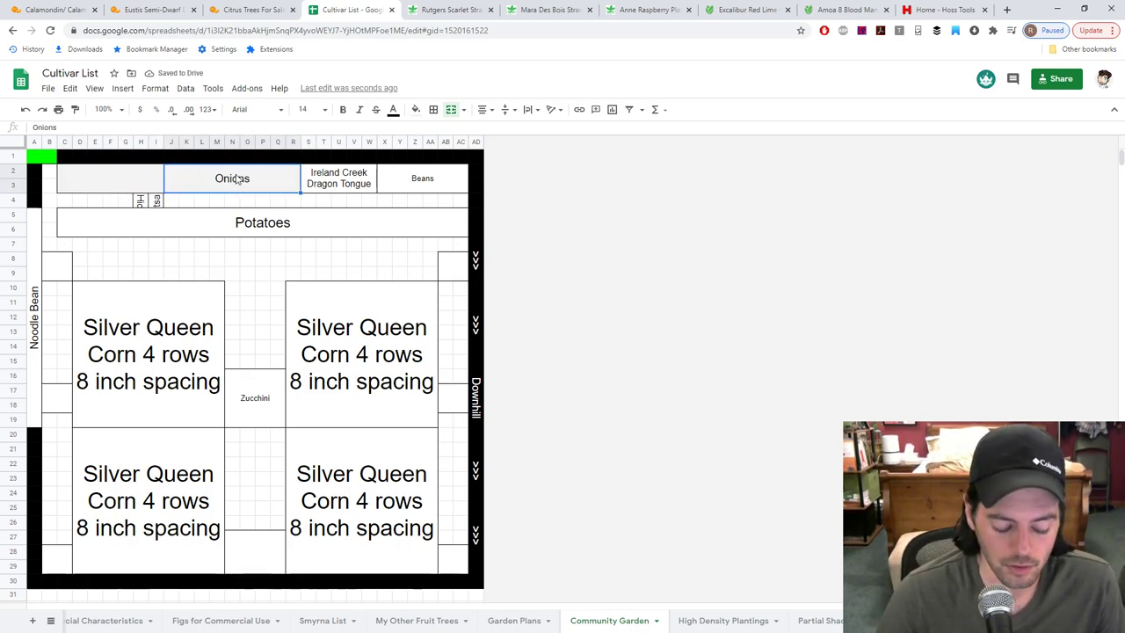
click(135, 178)
key(ctrl+v)
drag(97, 181, 258, 181)
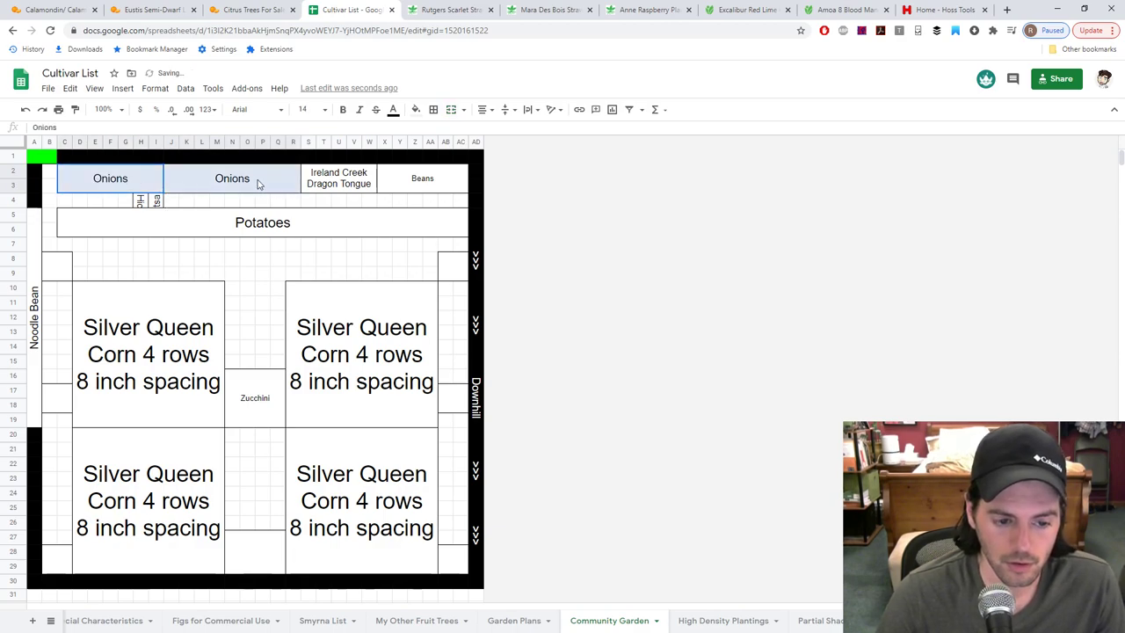
click(450, 109)
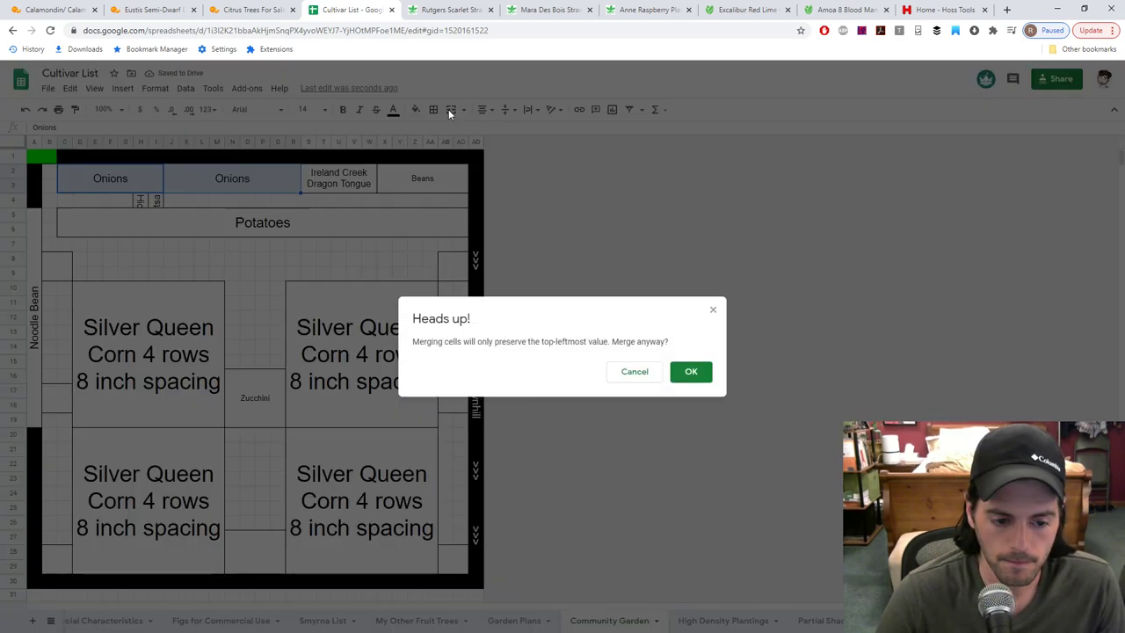
click(693, 376)
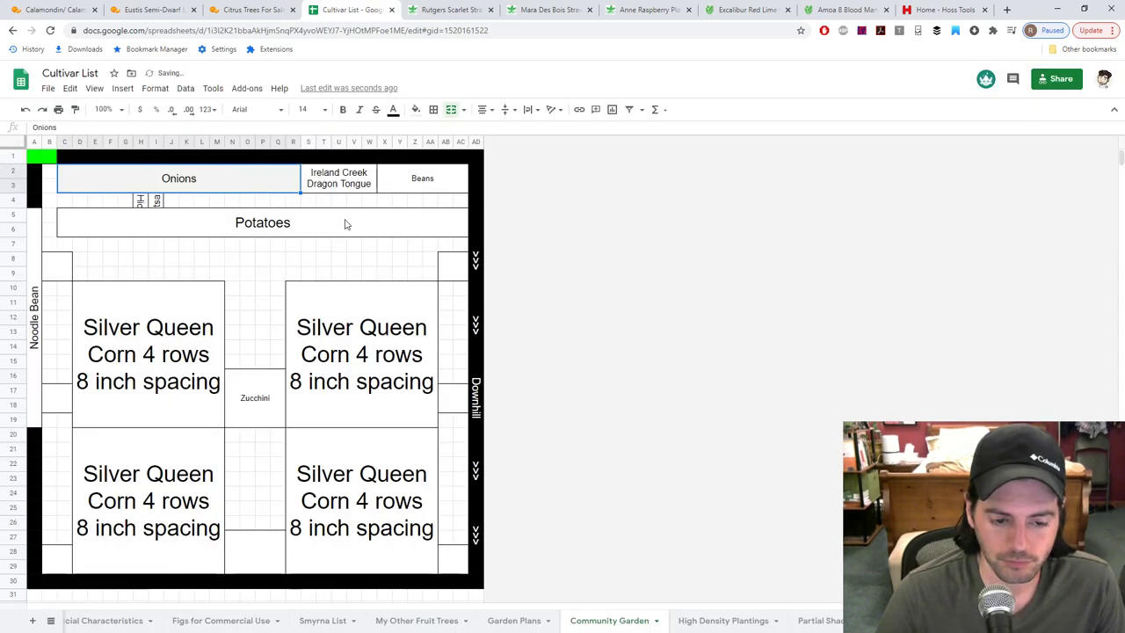
Step: Move the Ireland Creek Dragon Tongue bed to Q7:U8 and the Beans bed to K7:P8, below the potatoes
click(341, 188)
drag(351, 174, 323, 253)
click(421, 171)
drag(421, 166, 218, 253)
Step: Extend the Onions bed across the freed cells by merging C2:AC3
click(278, 186)
drag(278, 186, 460, 187)
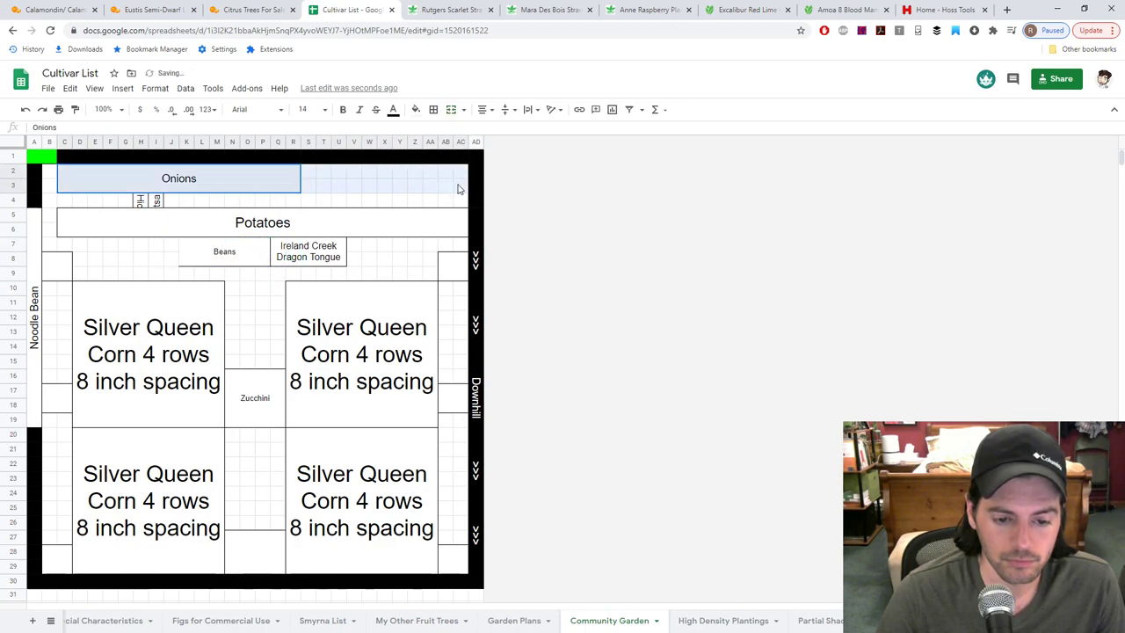
click(450, 111)
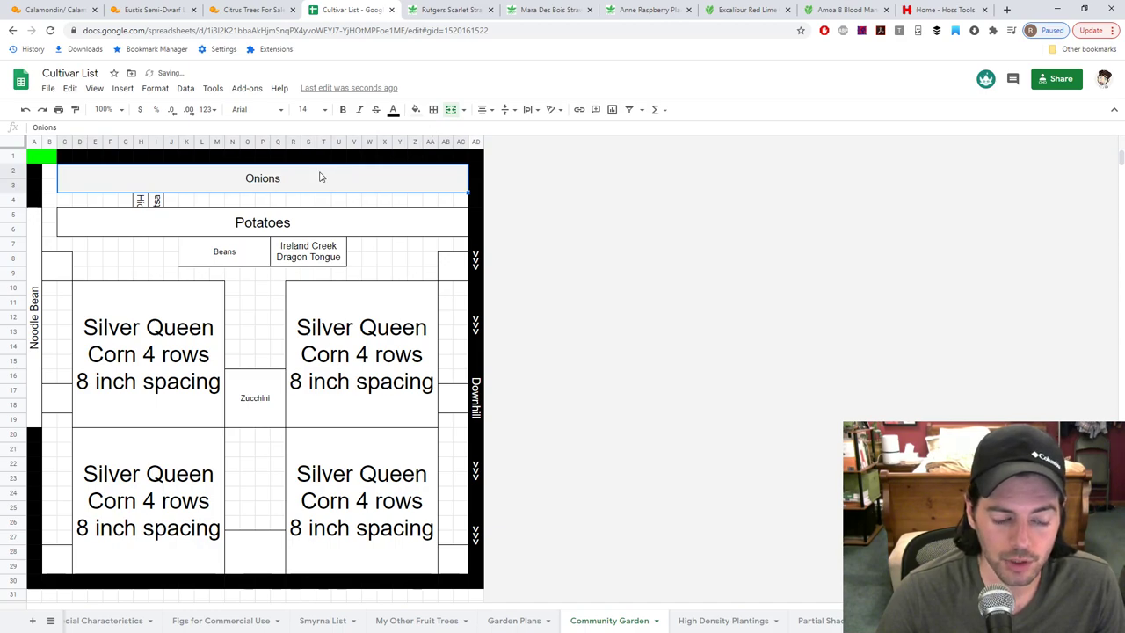
Step: Set the Onions bed's font size to 18, matching the Potatoes bed
click(308, 109)
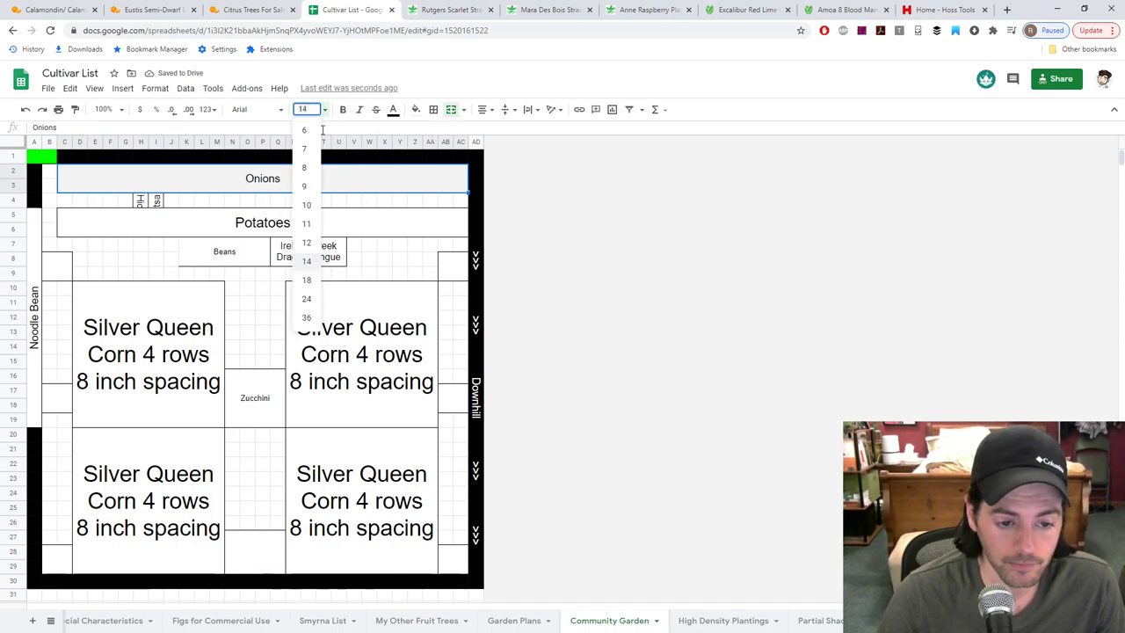
click(307, 281)
click(324, 227)
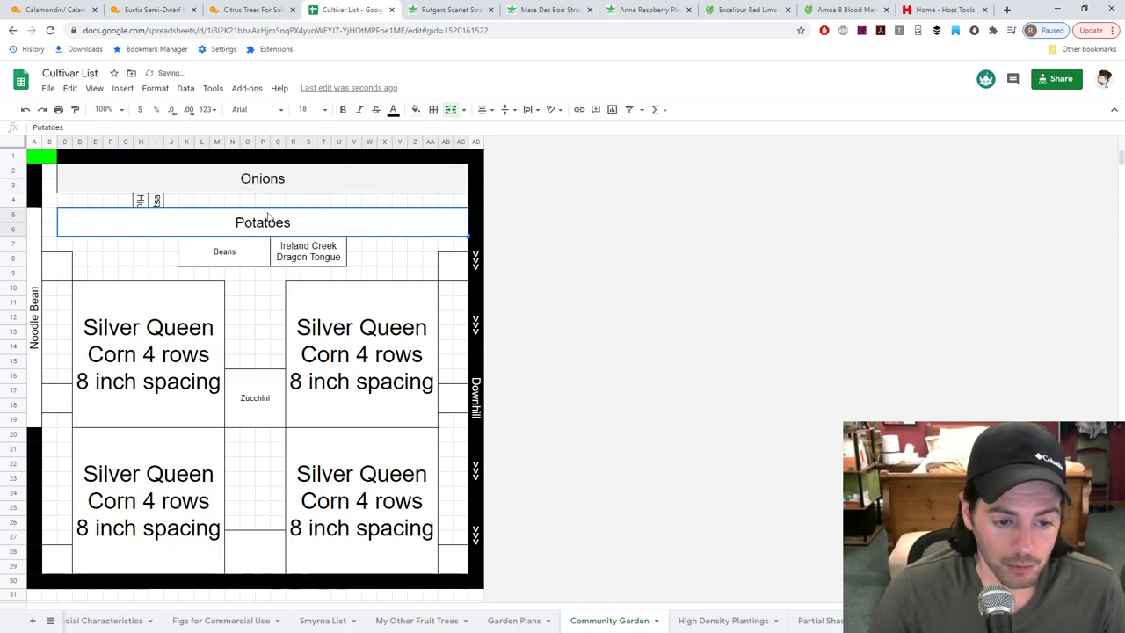
Step: Review the bean beds below the potatoes and the empty beds around the edges of the corn blocks
click(229, 248)
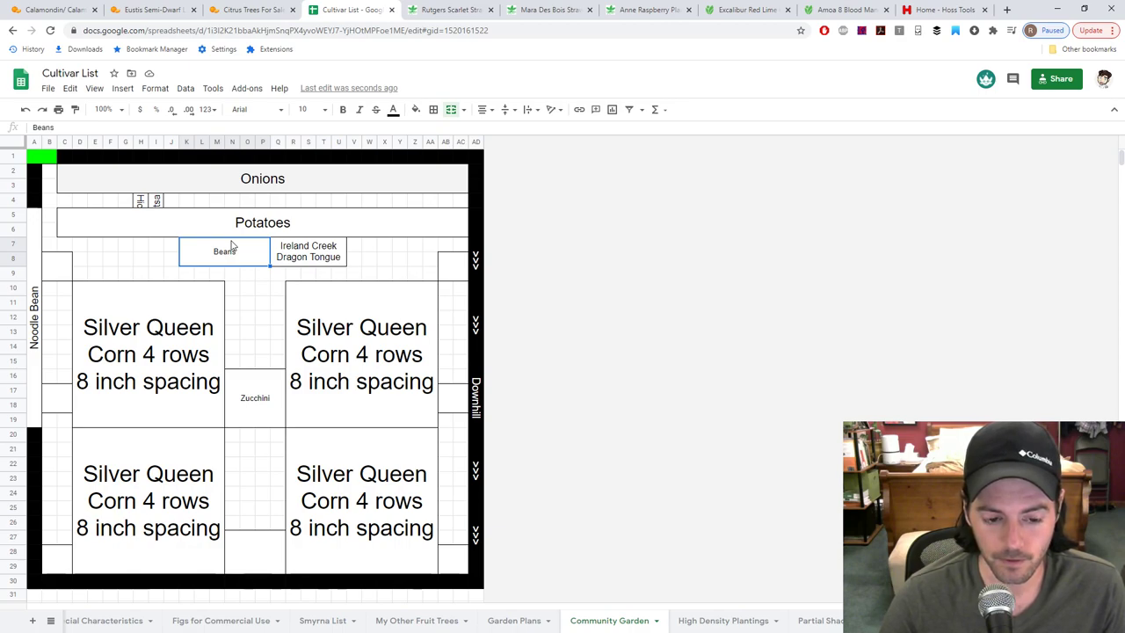
click(342, 256)
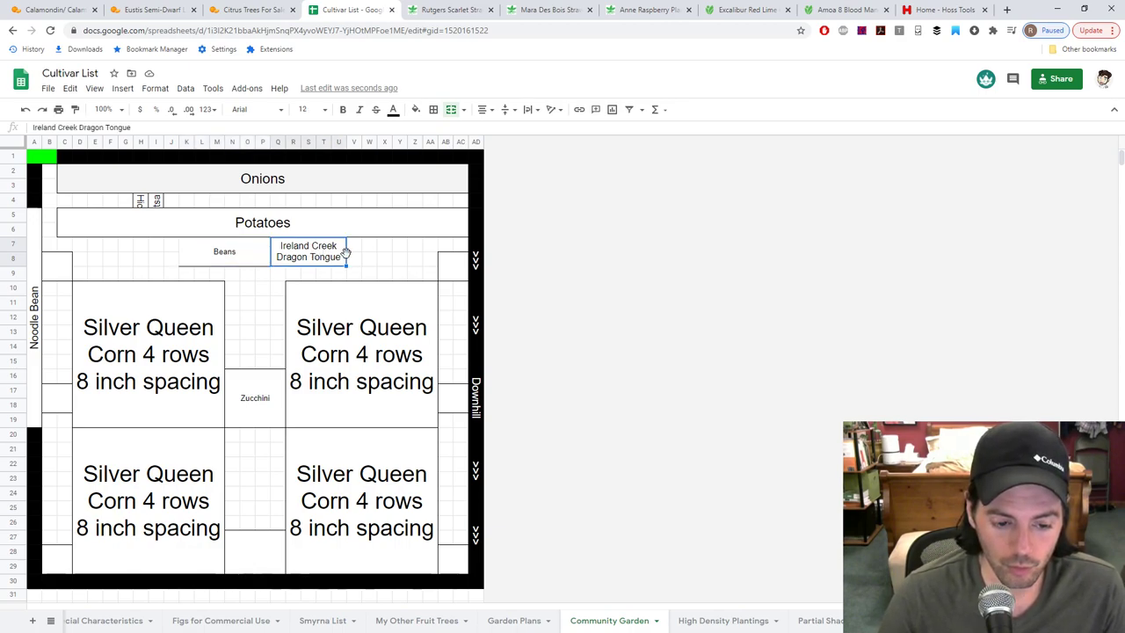
drag(81, 250, 427, 271)
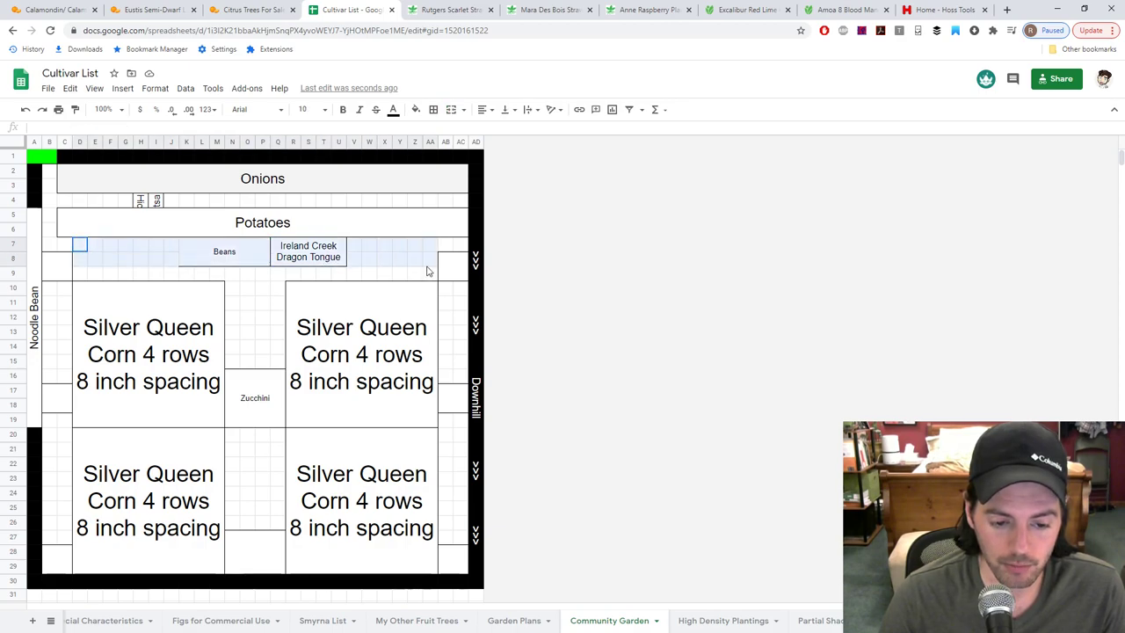
click(370, 260)
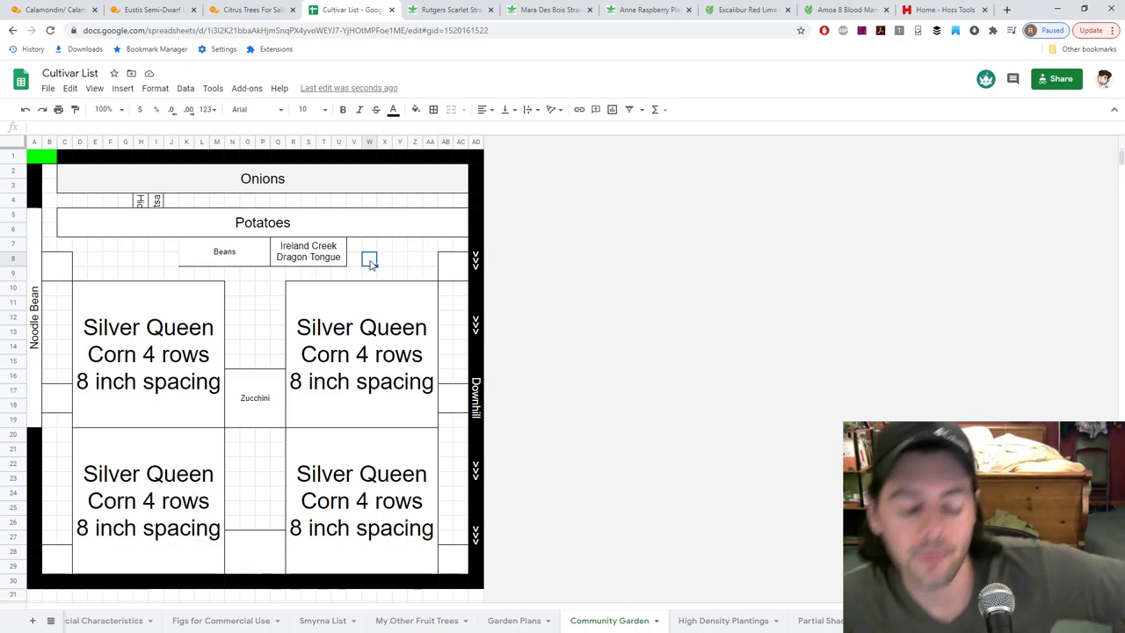
click(459, 270)
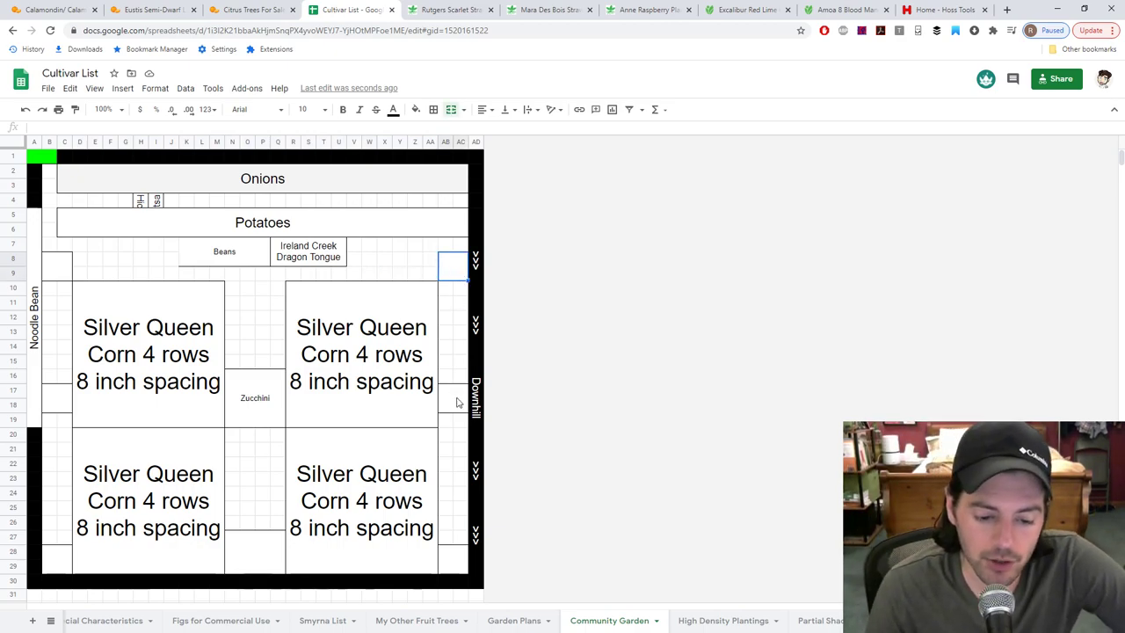
click(453, 398)
click(452, 559)
click(247, 550)
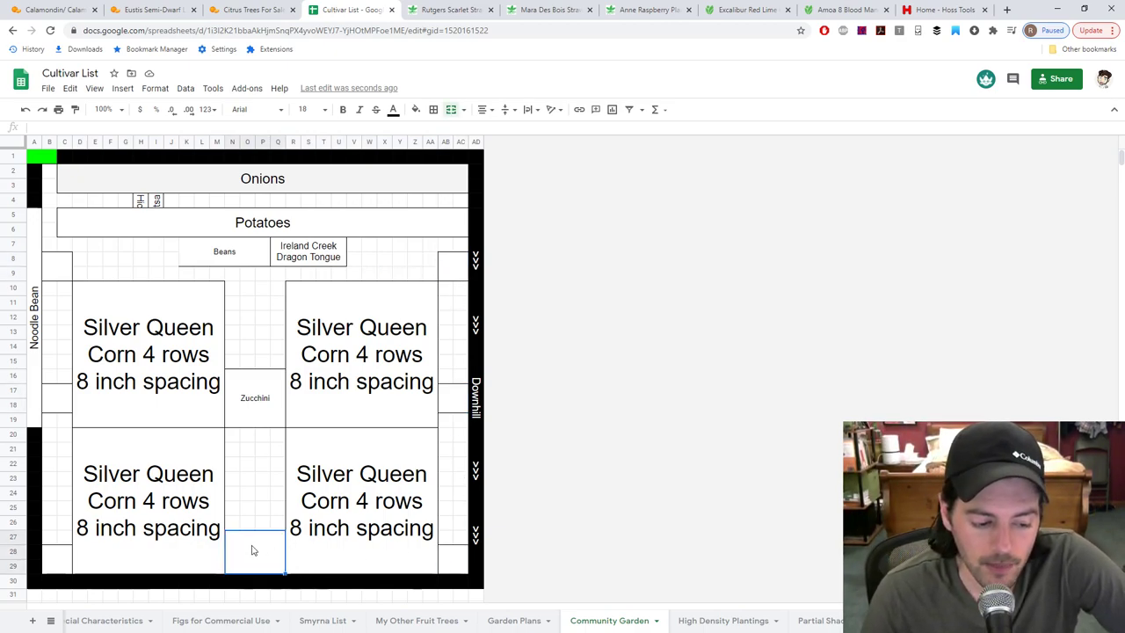
click(60, 554)
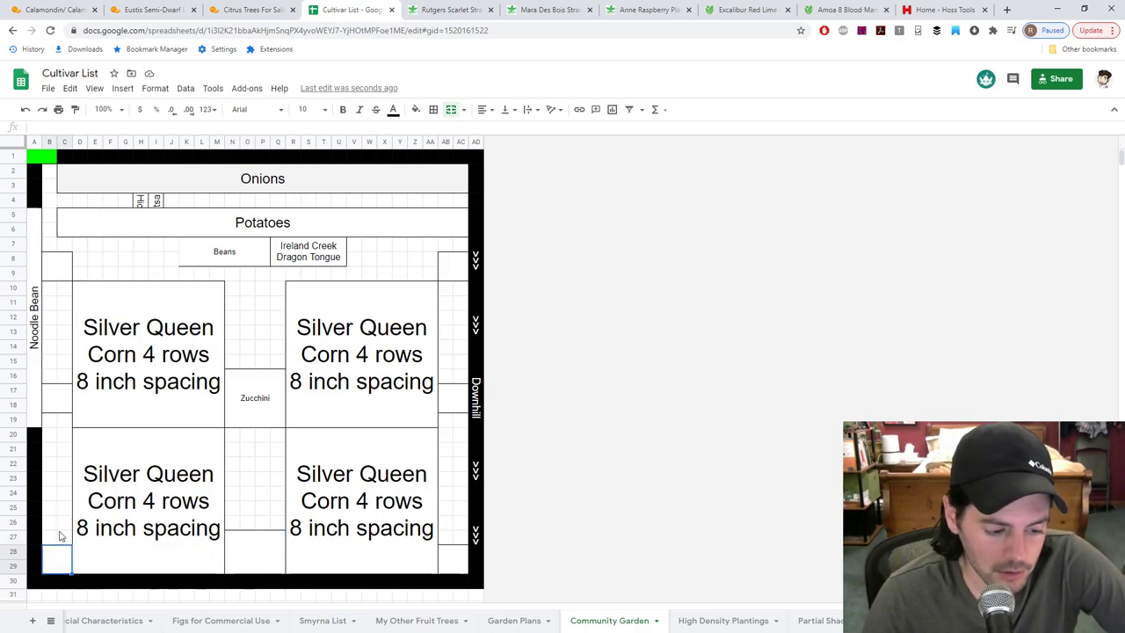
click(62, 402)
click(60, 273)
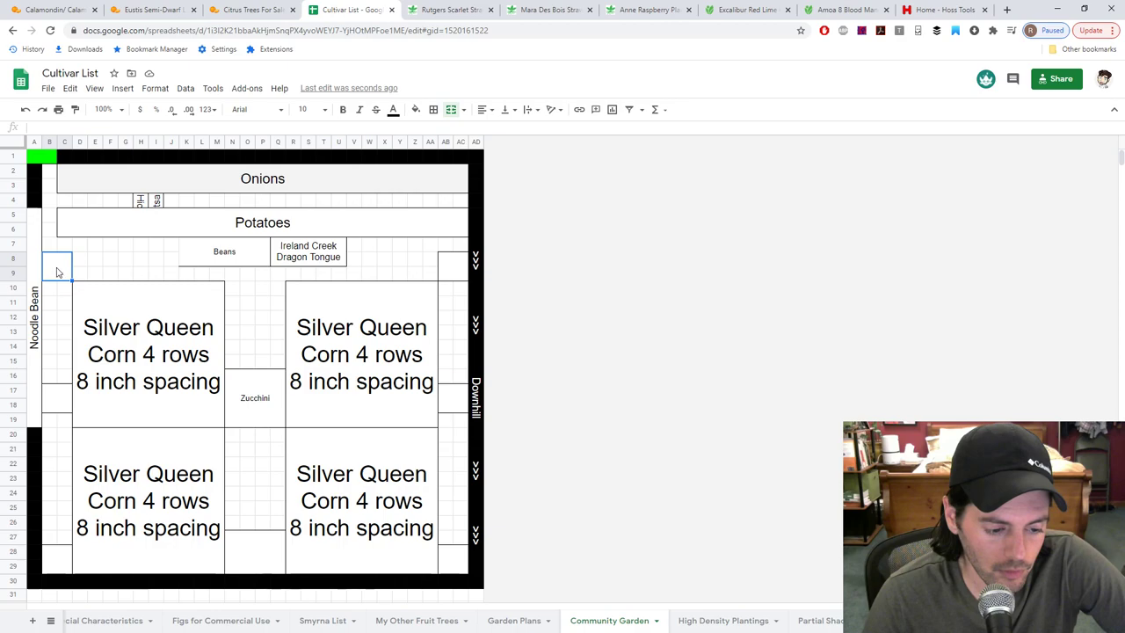
Step: Move the empty beds midway along both sides of the corn down to B19:C20 and AB19:AC20
click(58, 406)
key(ctrl+c)
click(444, 398)
key(ctrl+v)
Step: Move the Zucchini bed down to N18:Q21, centred between the four corn blocks
click(249, 394)
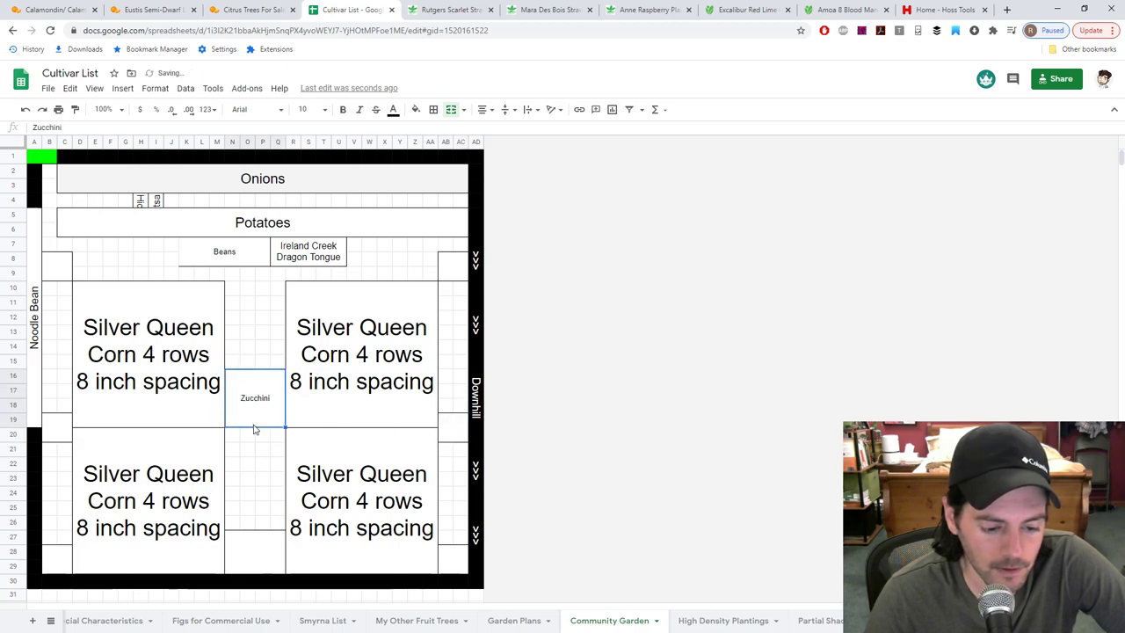
drag(254, 427, 253, 451)
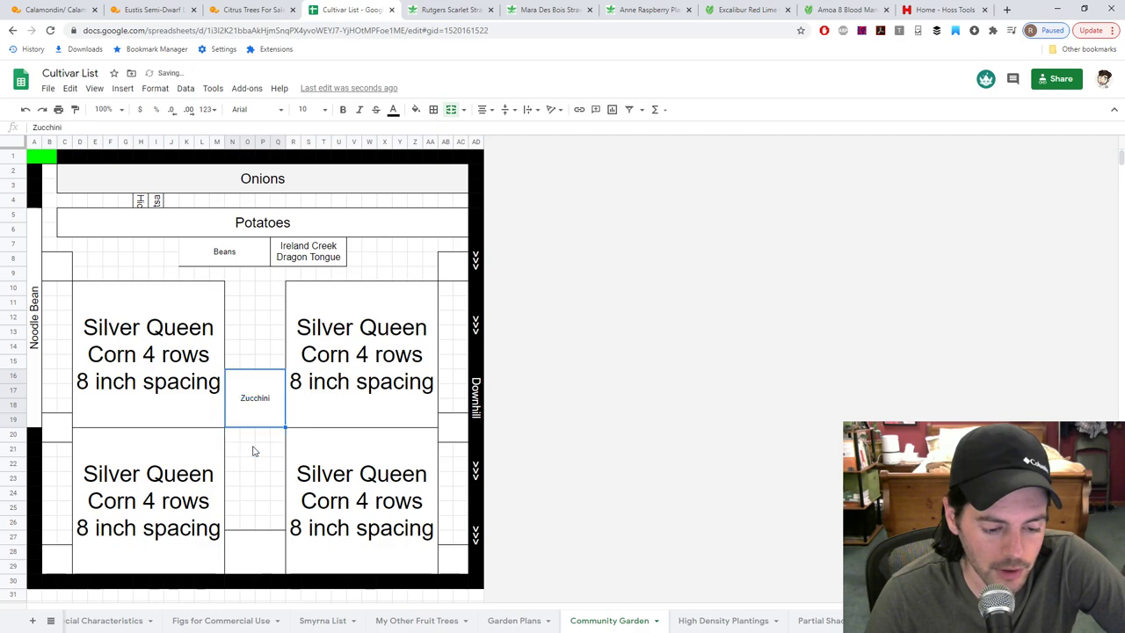
drag(253, 384, 265, 428)
Step: Copy the Zucchini bed to N10:Q13, between the two upper corn blocks
key(ctrl+c)
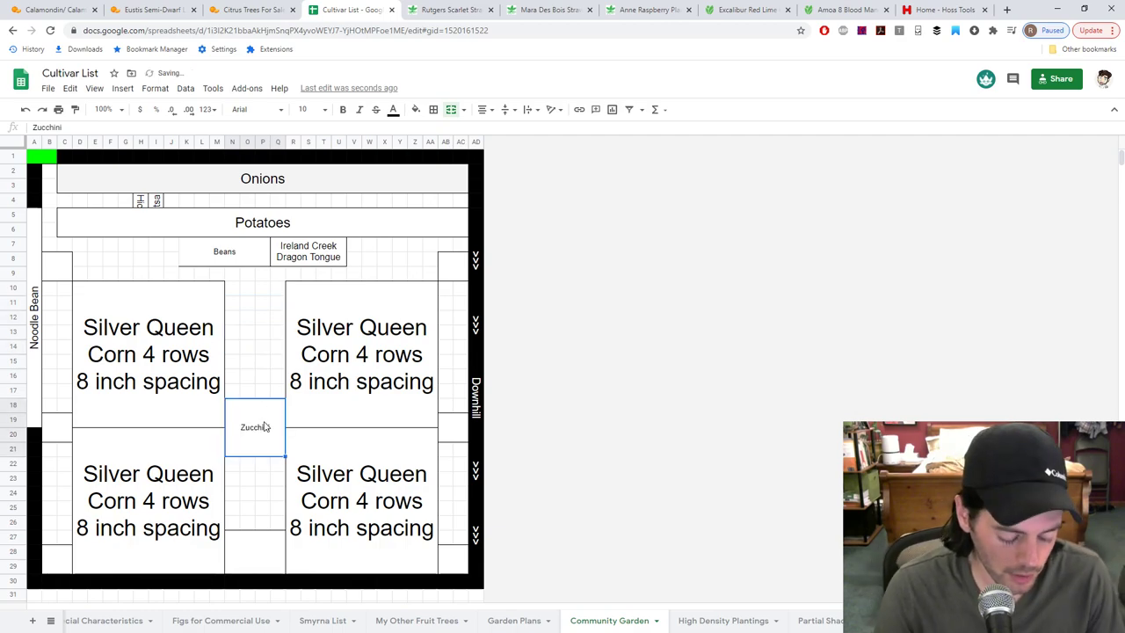
click(254, 549)
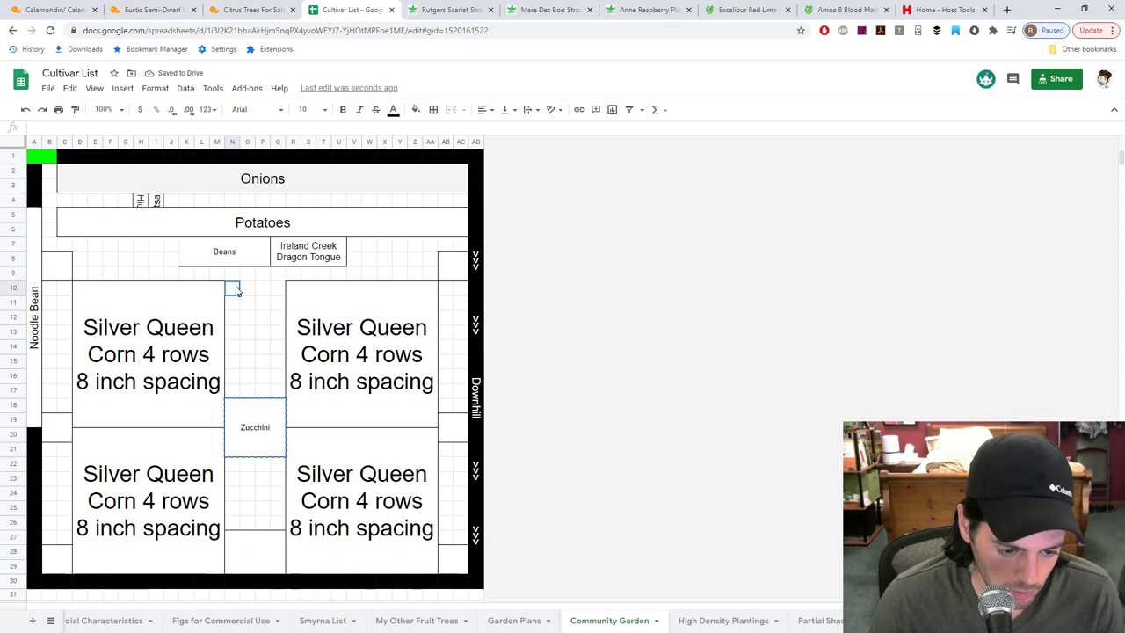
click(239, 293)
key(ctrl+v)
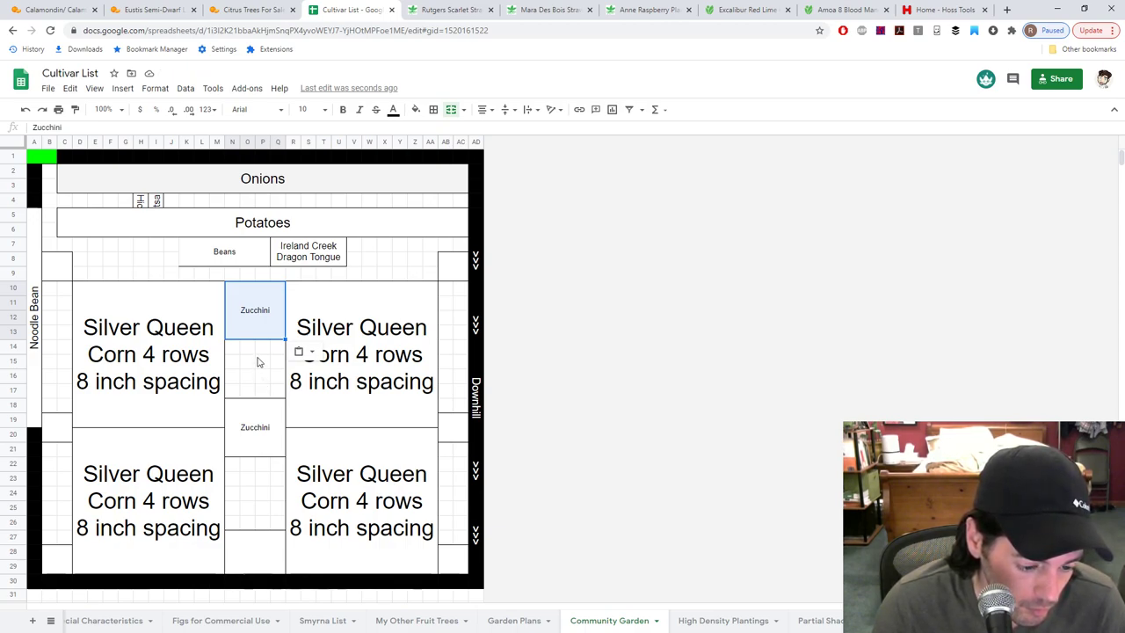
Step: Rename the central bed at N18:Q21 as Squash
click(270, 422)
text(Sq)
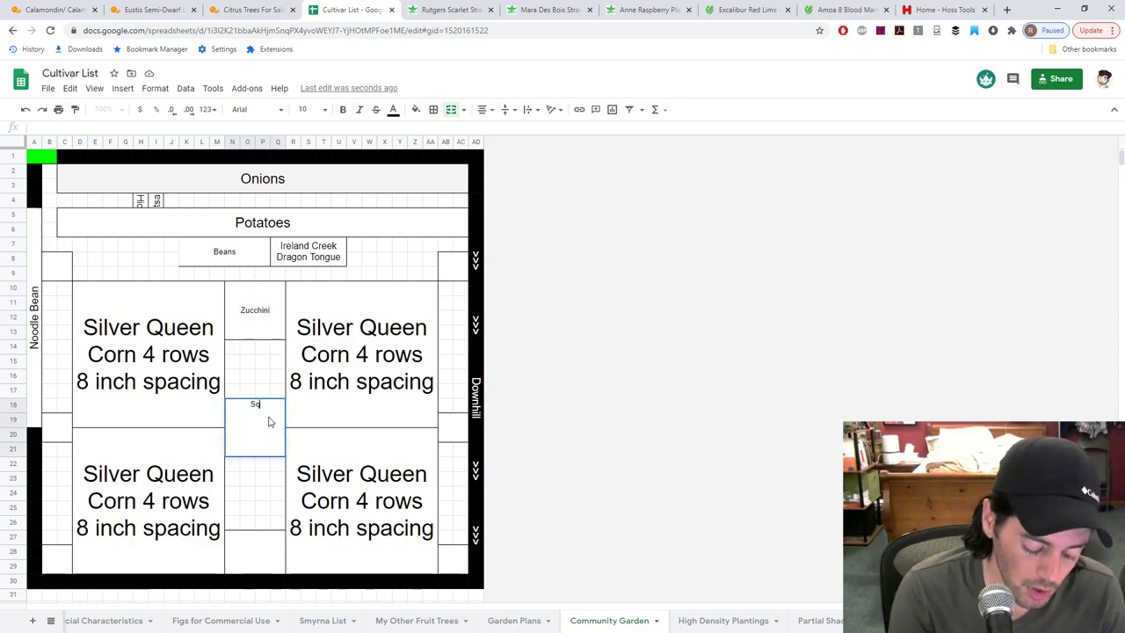
text(uash)
key(Return)
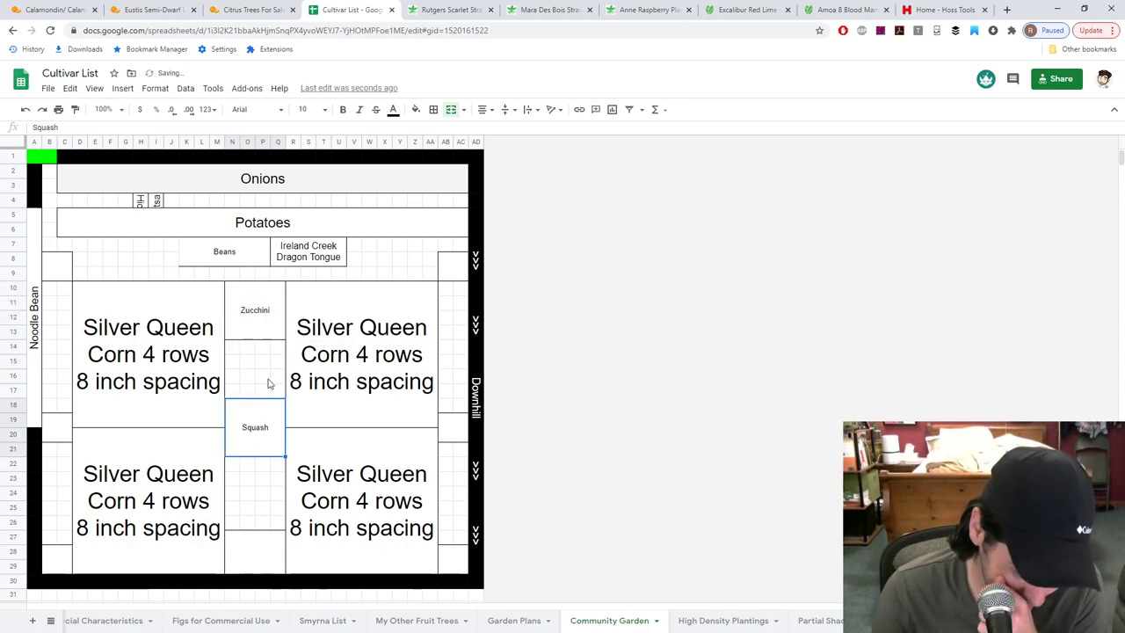
Step: Merge N26:Q29 between the lower corn blocks into one bed and paste Zucchini into it
click(244, 568)
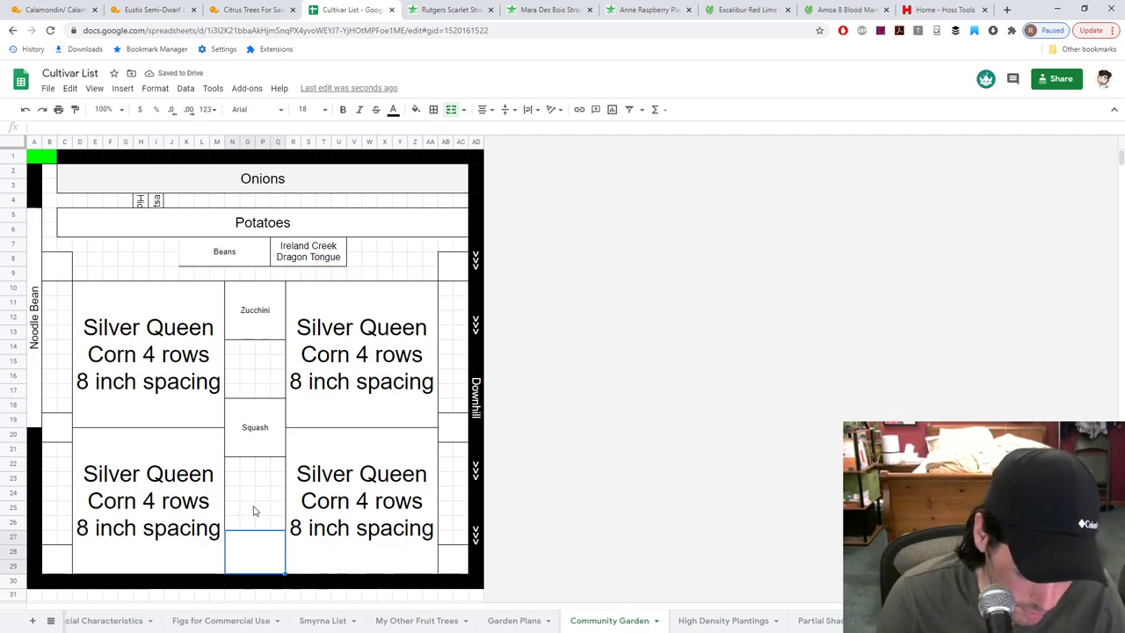
drag(232, 524, 283, 559)
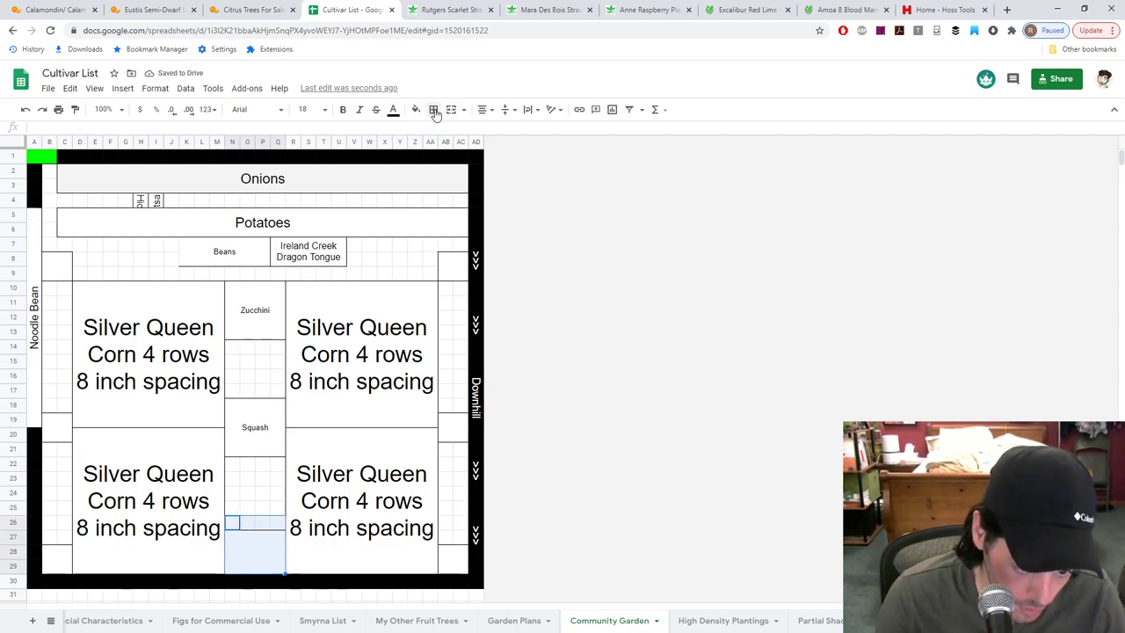
click(453, 114)
click(255, 306)
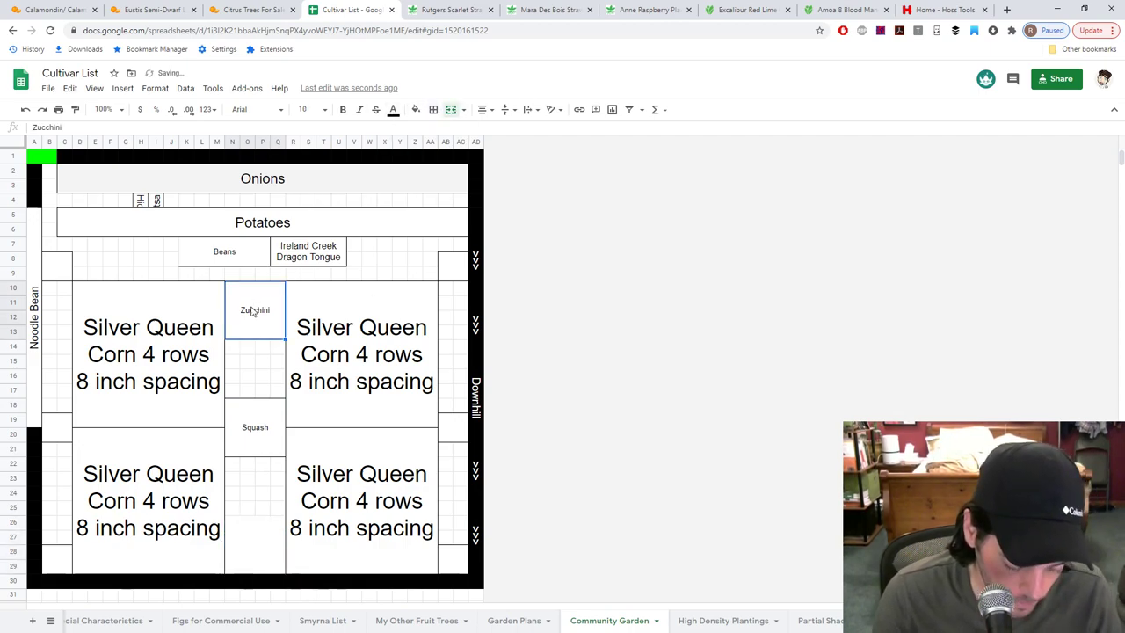
click(236, 518)
key(ctrl+v)
Step: Examine the open squares between the central squash and zucchini beds and around the potatoes, beans and side beds
click(261, 477)
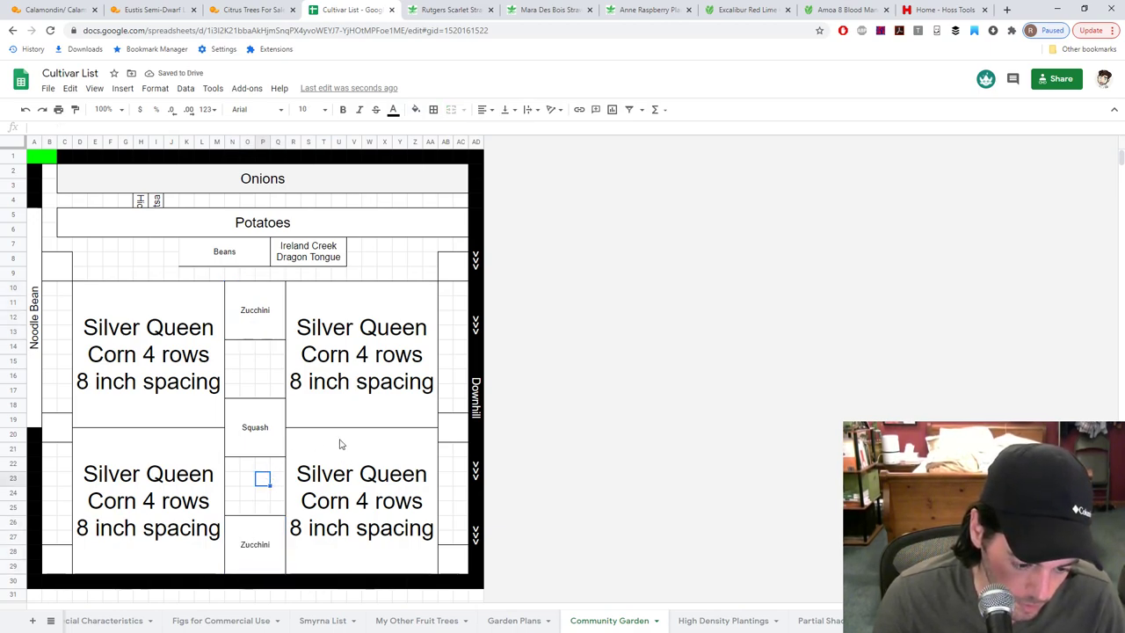
click(267, 378)
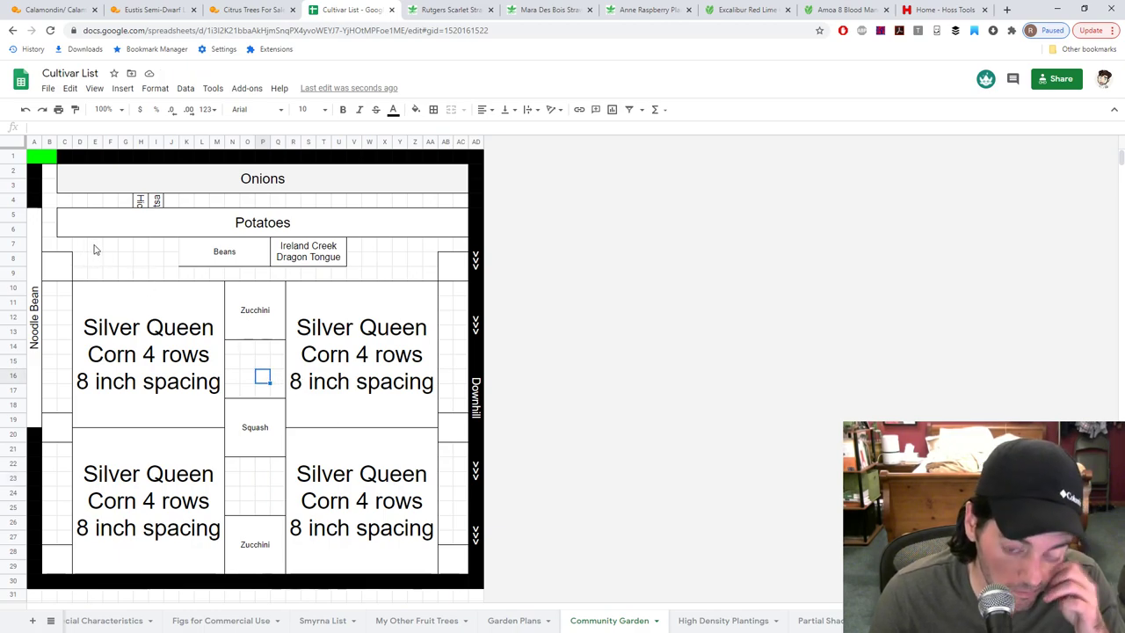
click(55, 266)
click(459, 267)
click(54, 263)
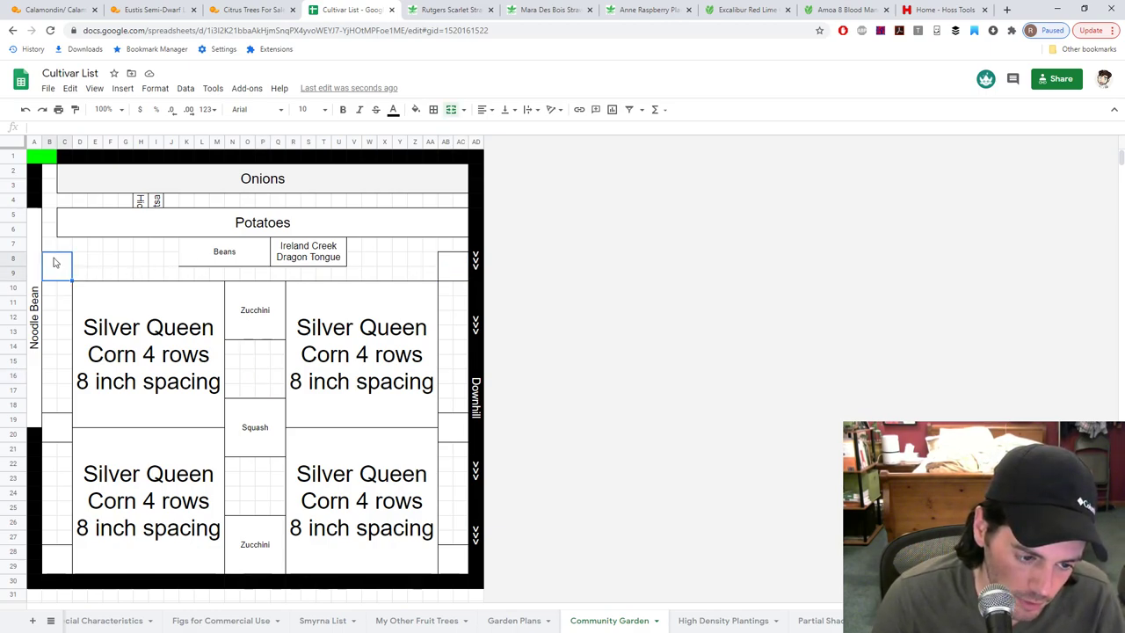
click(159, 223)
click(259, 191)
click(267, 211)
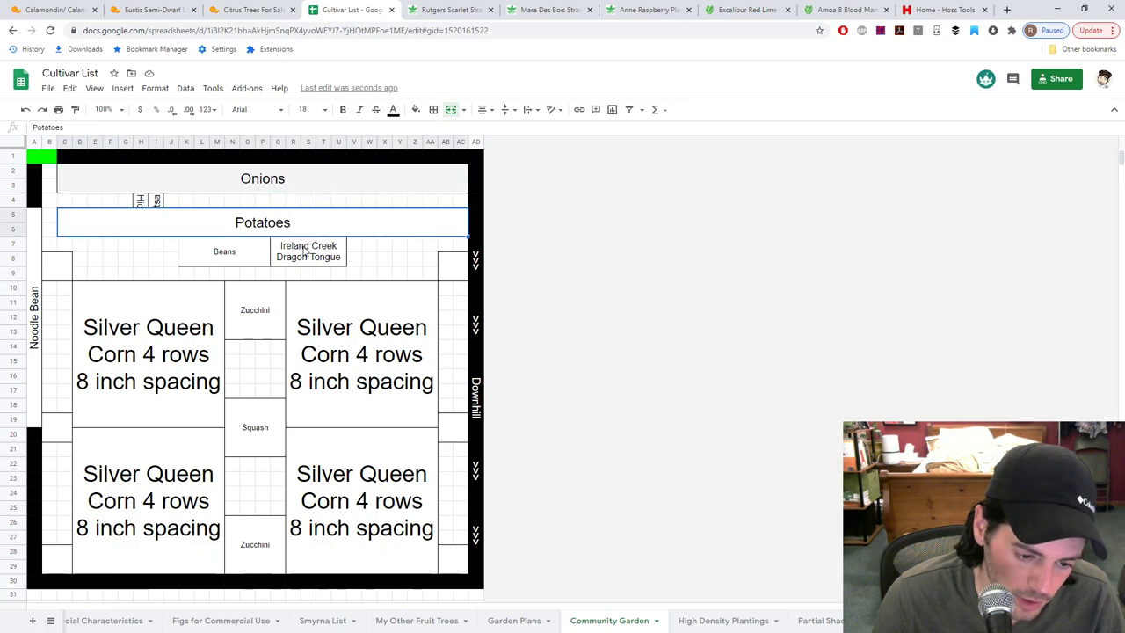
click(236, 252)
click(451, 268)
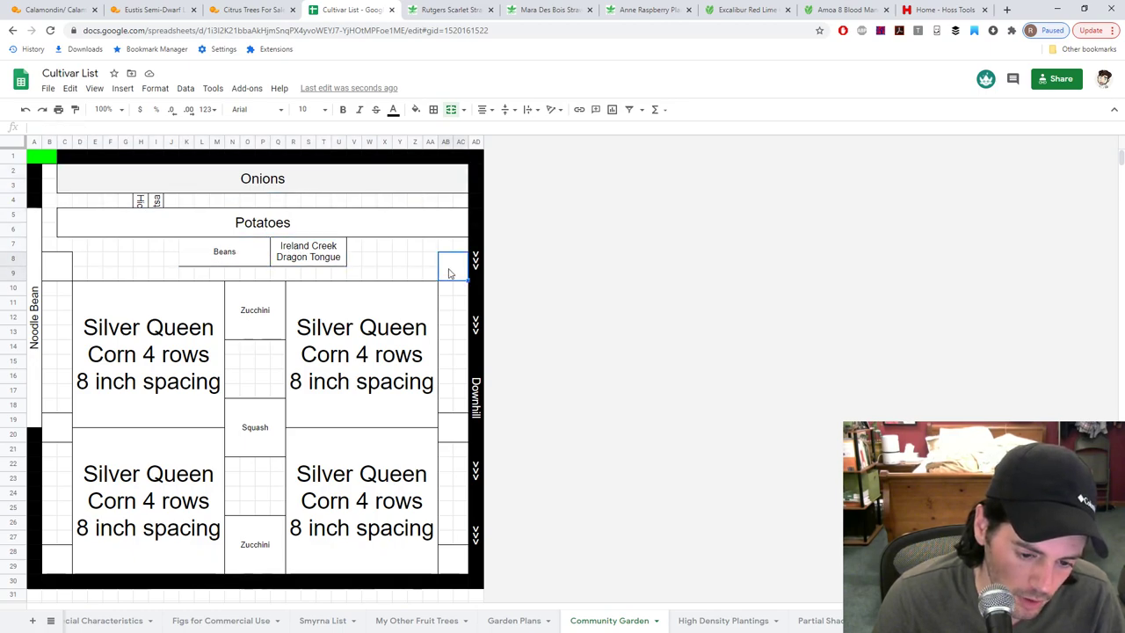
click(48, 273)
click(96, 263)
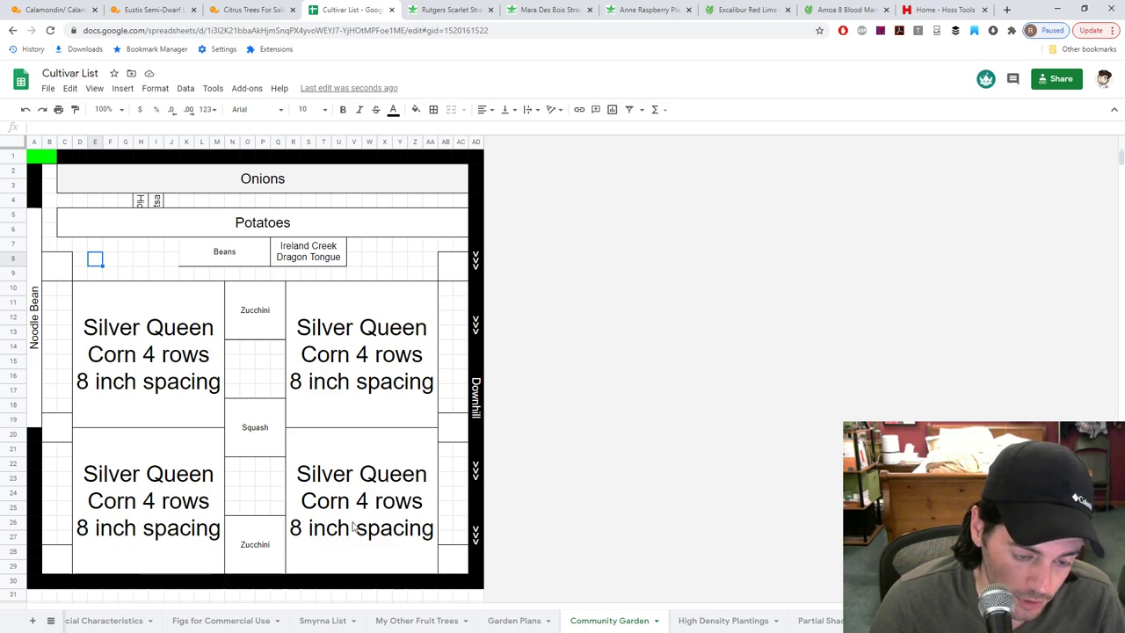
Step: Compare the Garden Plans sheet with the Community Garden layout and view the Hoss Tools home page
click(514, 621)
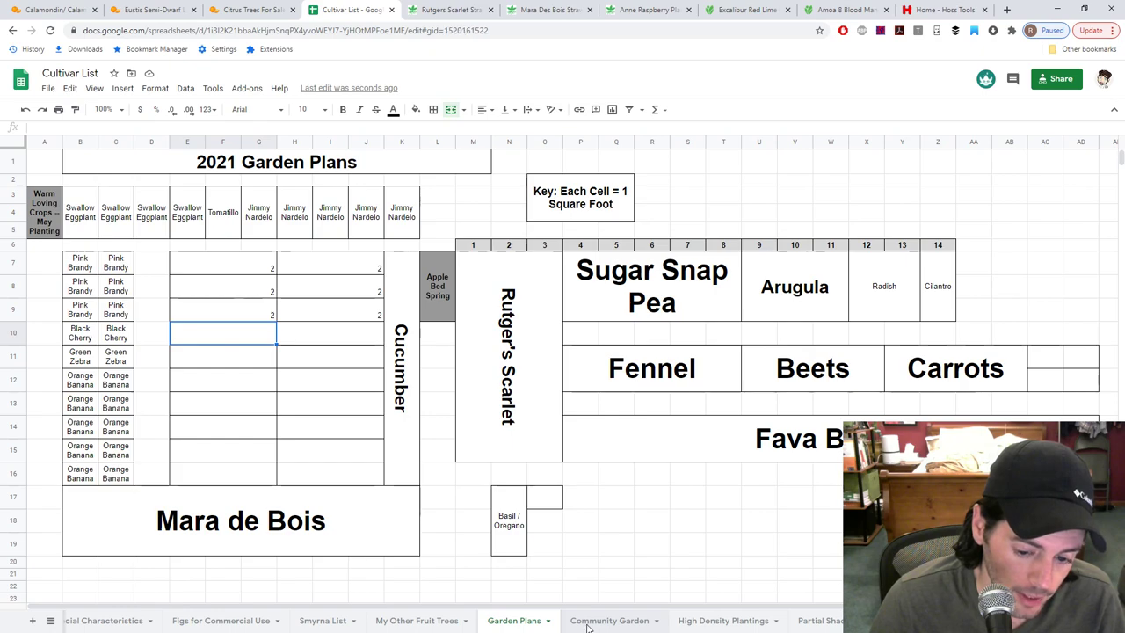
click(591, 622)
click(514, 621)
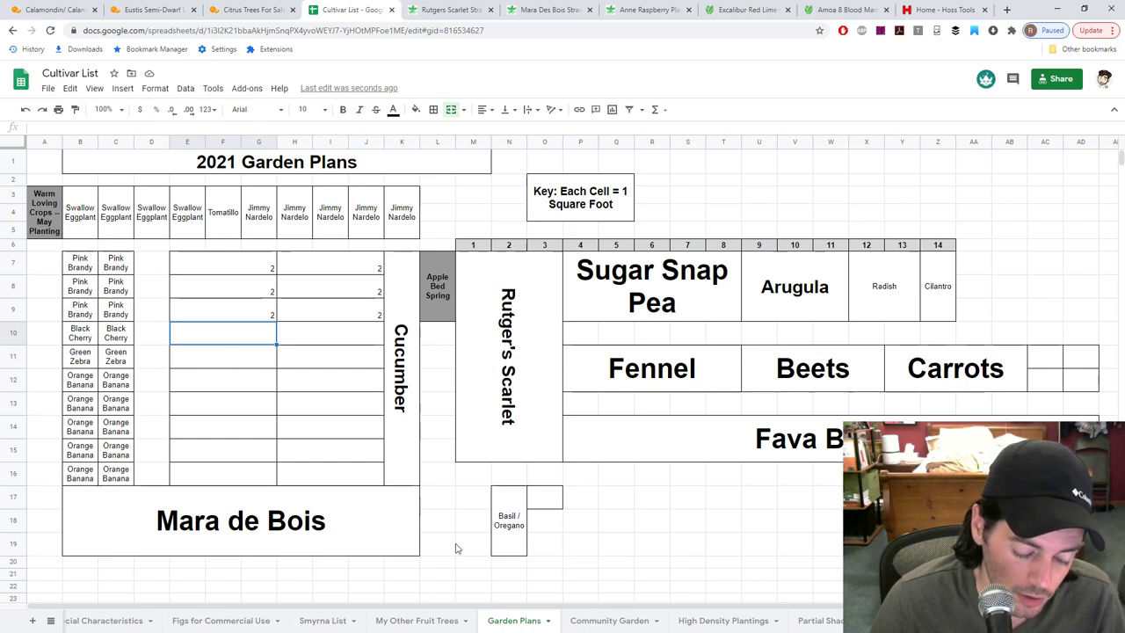
click(585, 622)
drag(237, 354, 279, 391)
click(249, 359)
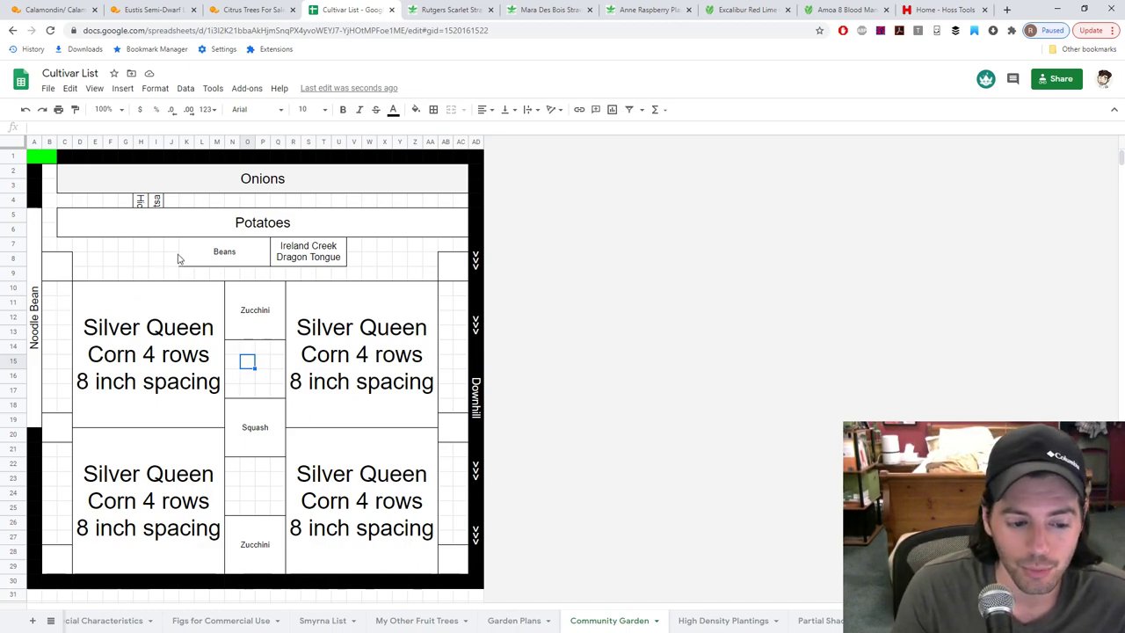
click(967, 13)
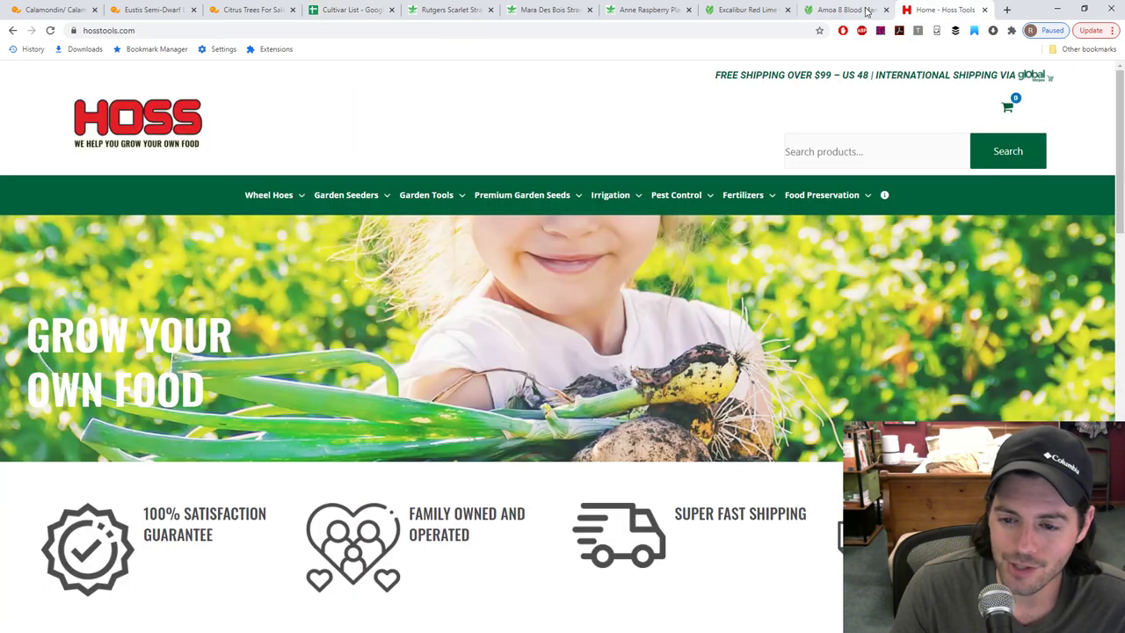
click(327, 10)
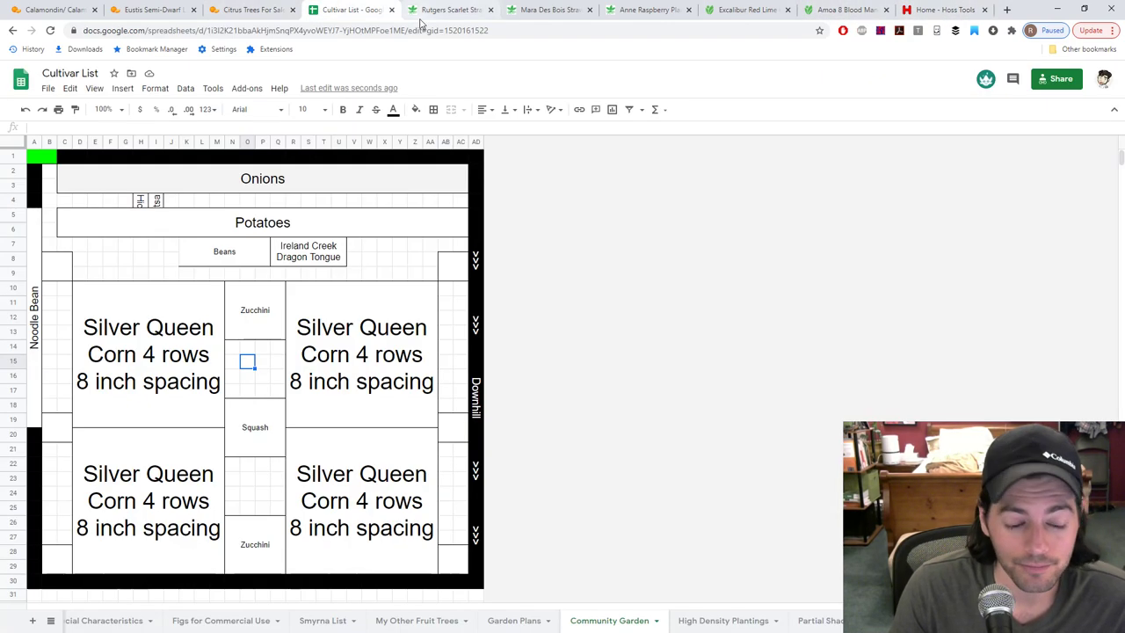
Step: Examine the free cells E14:J16 beside the Orange Banana rows on the Garden Plans sheet
click(519, 621)
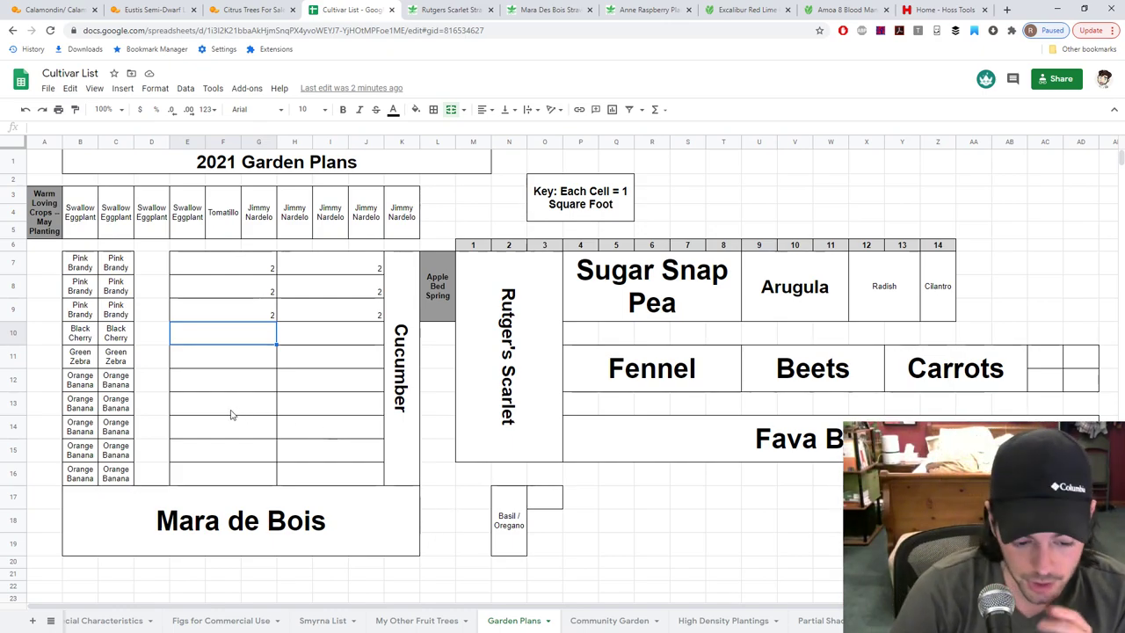
drag(227, 434, 345, 479)
drag(86, 431, 336, 473)
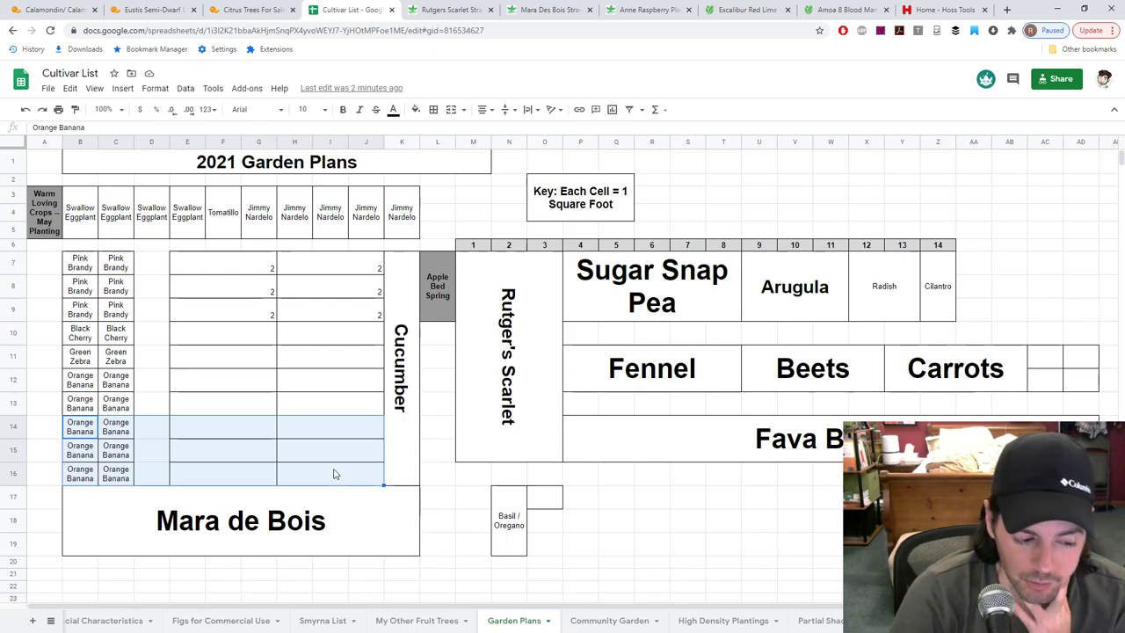
click(306, 432)
click(241, 434)
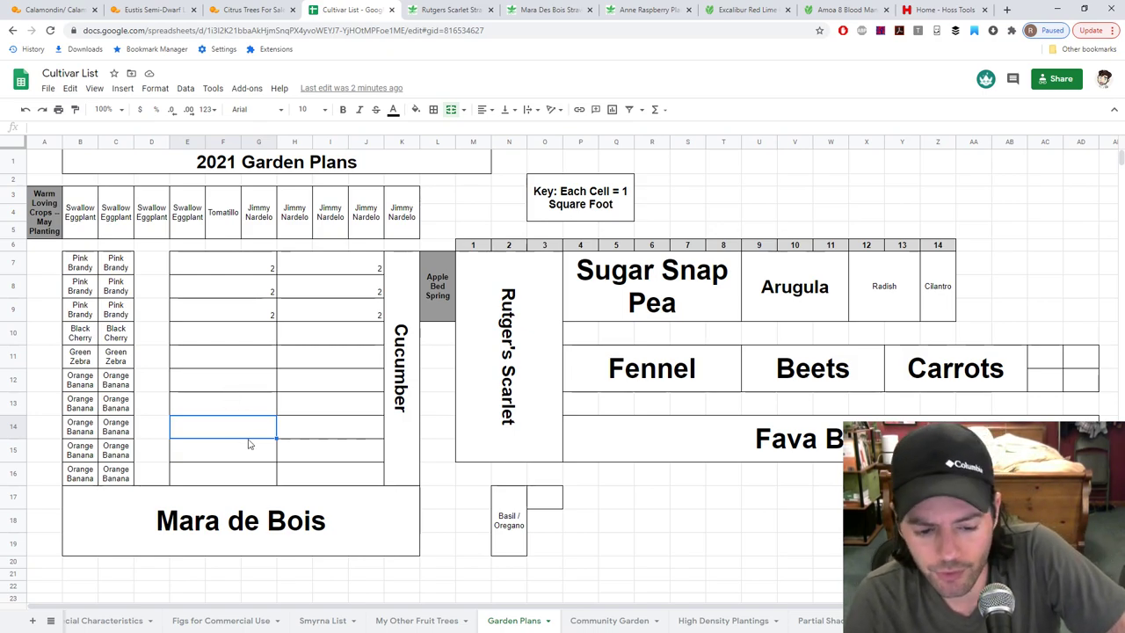
drag(301, 465, 238, 432)
click(237, 431)
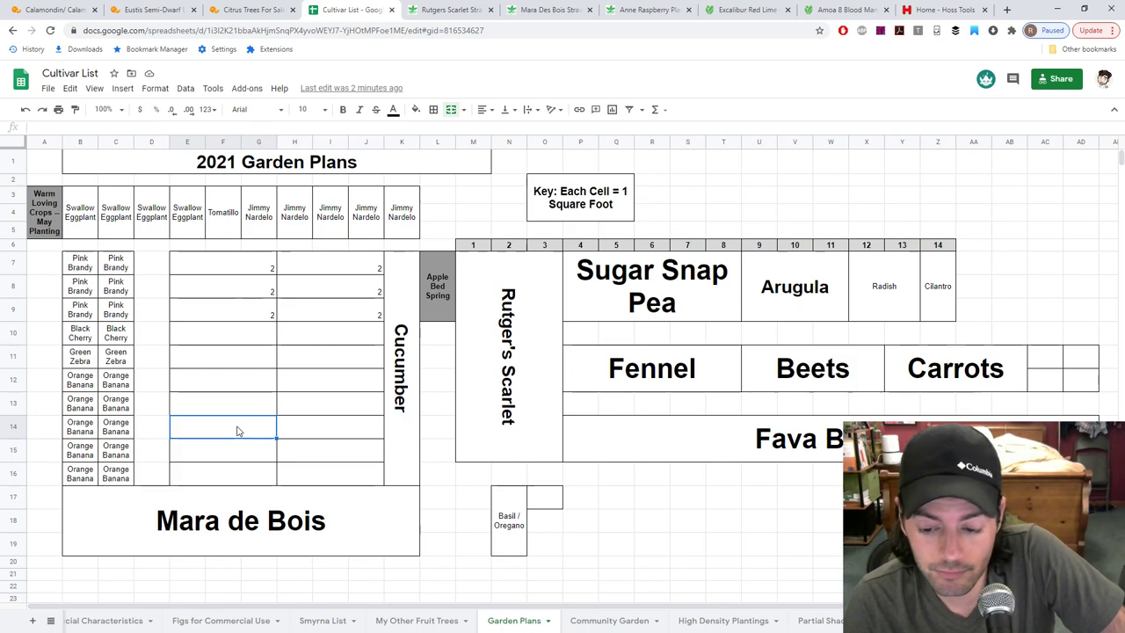
drag(324, 474, 221, 427)
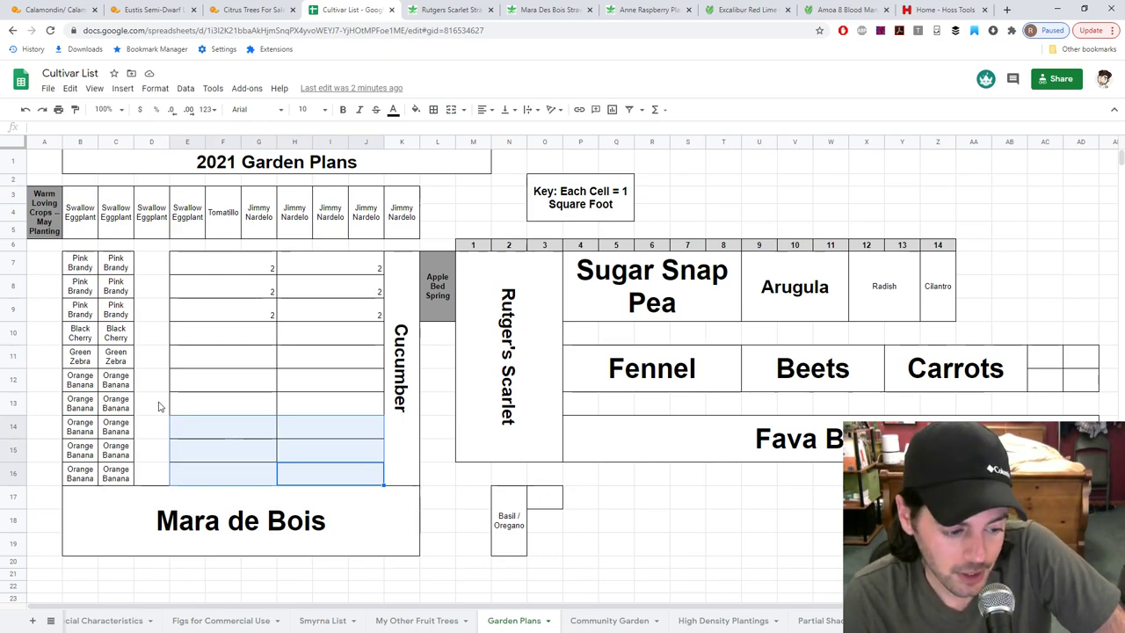
click(314, 472)
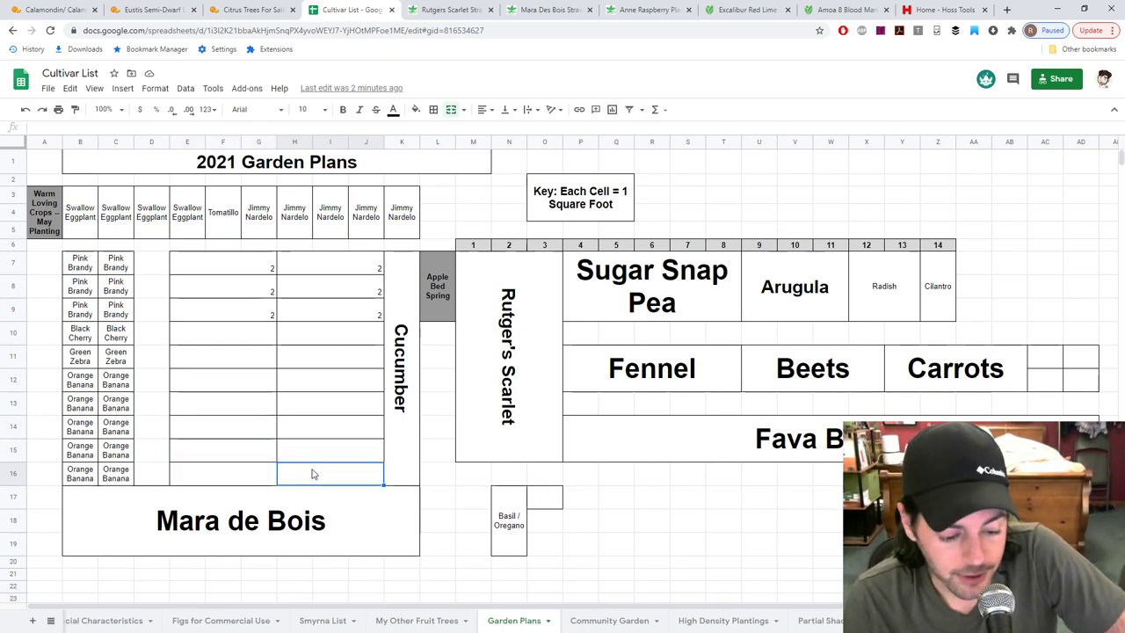
click(85, 429)
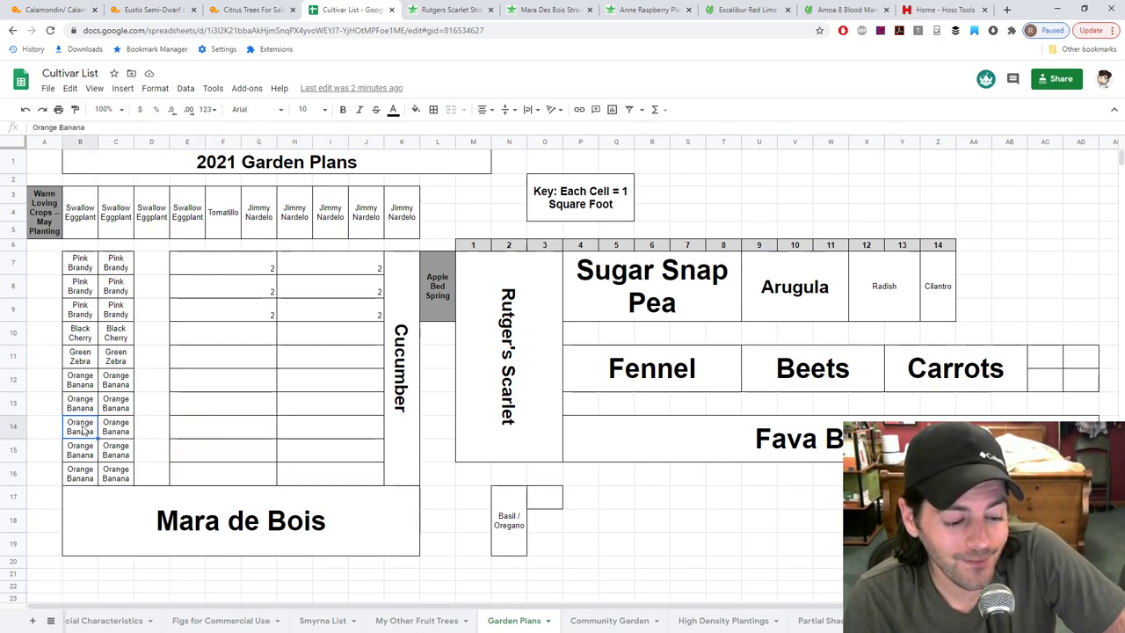